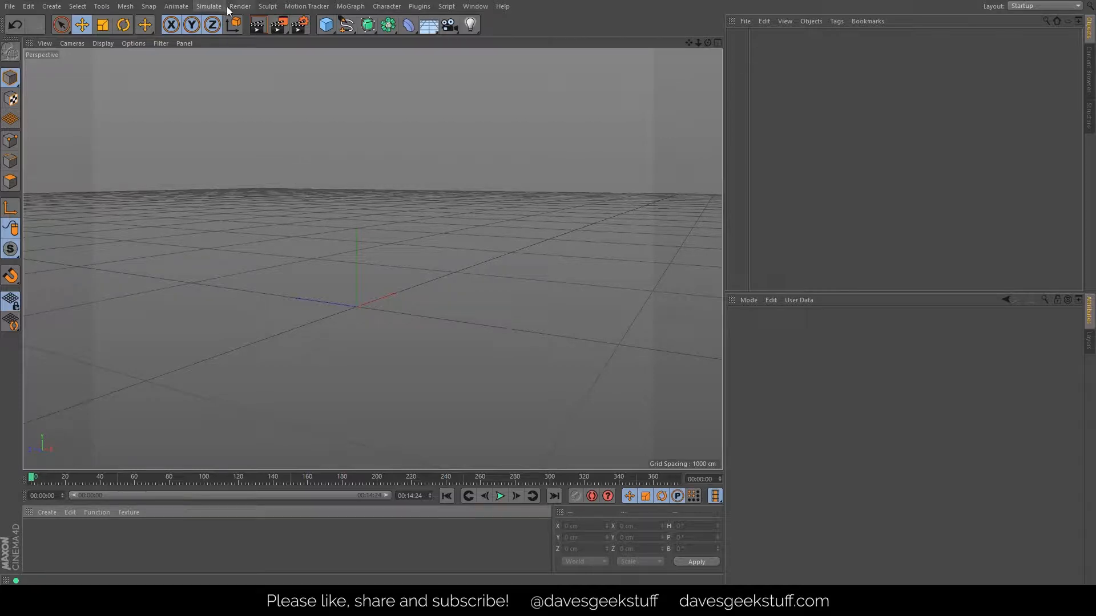
- Add a cube and set its size to 40 cm in X, 20 cm in Y and 20 cm in Z
click(326, 25)
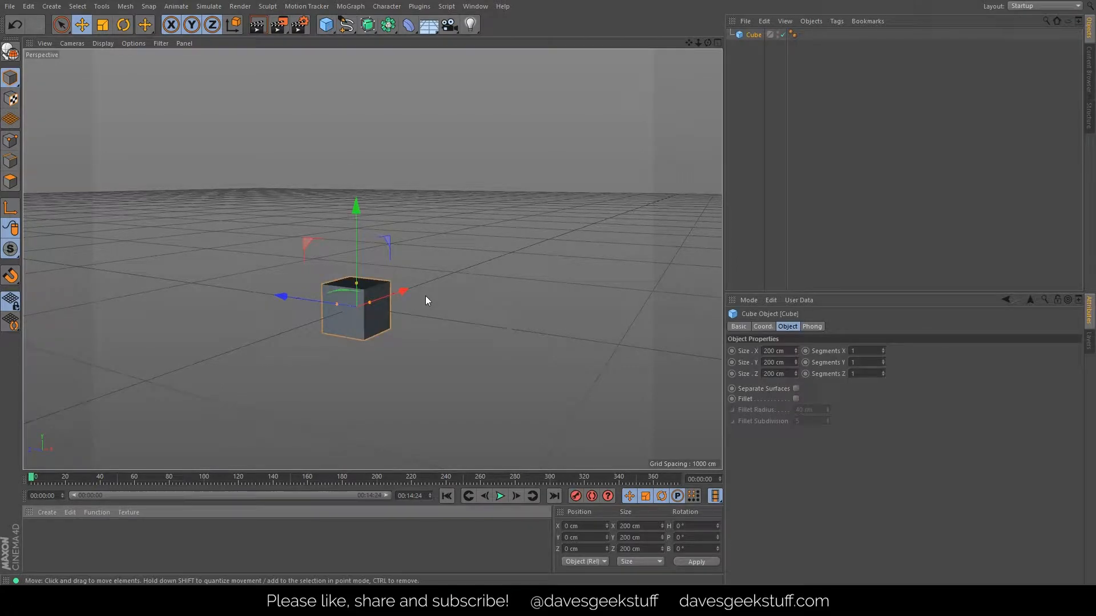
double_click(770, 351)
text(40)
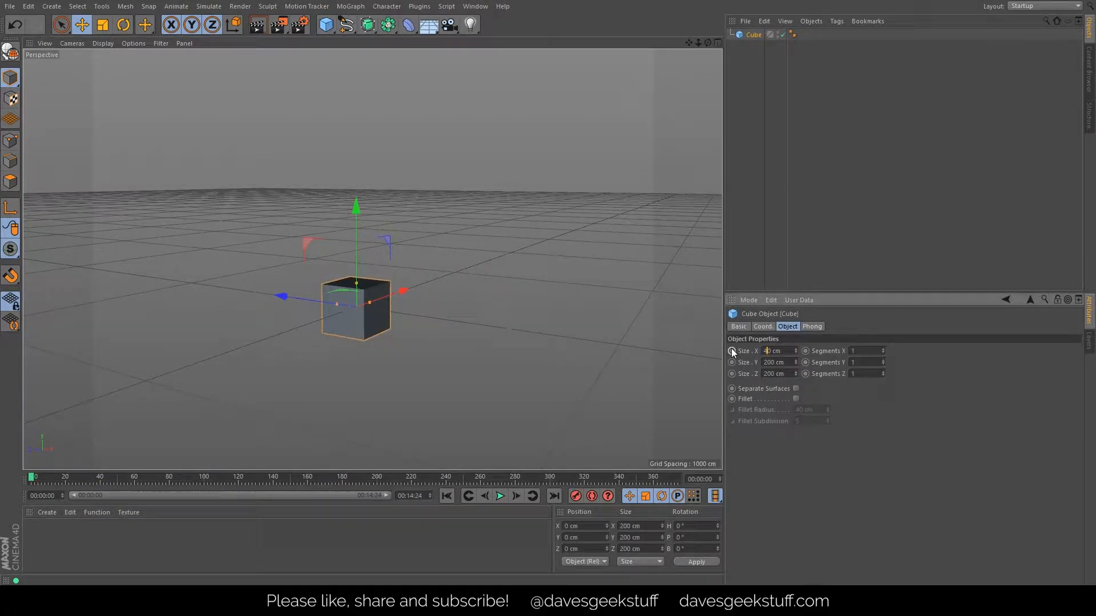
key(Tab)
text(20)
key(Tab)
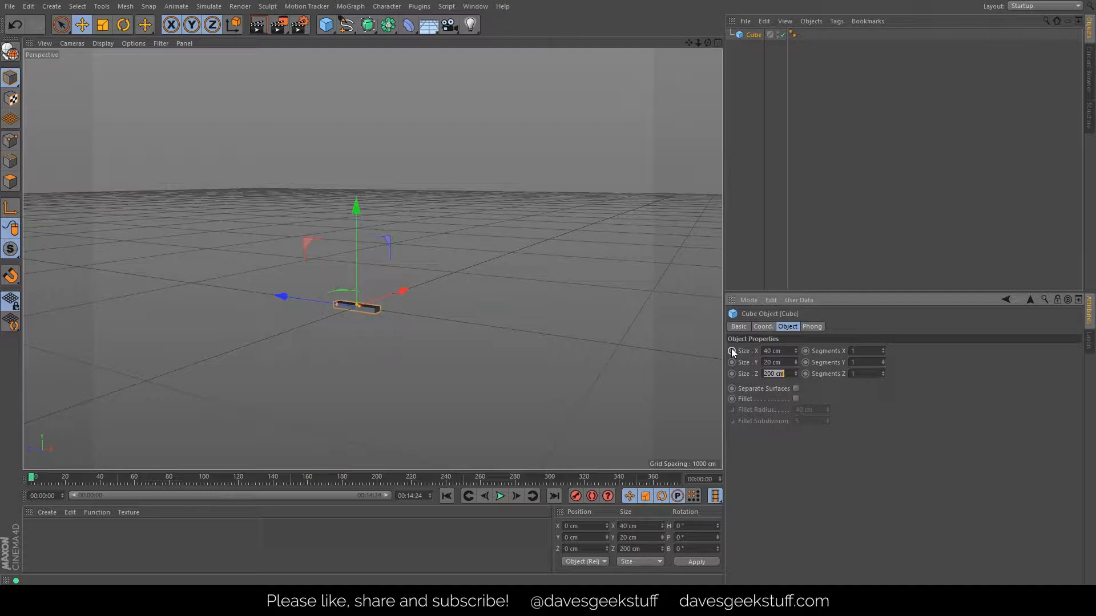
text(20)
key(Tab)
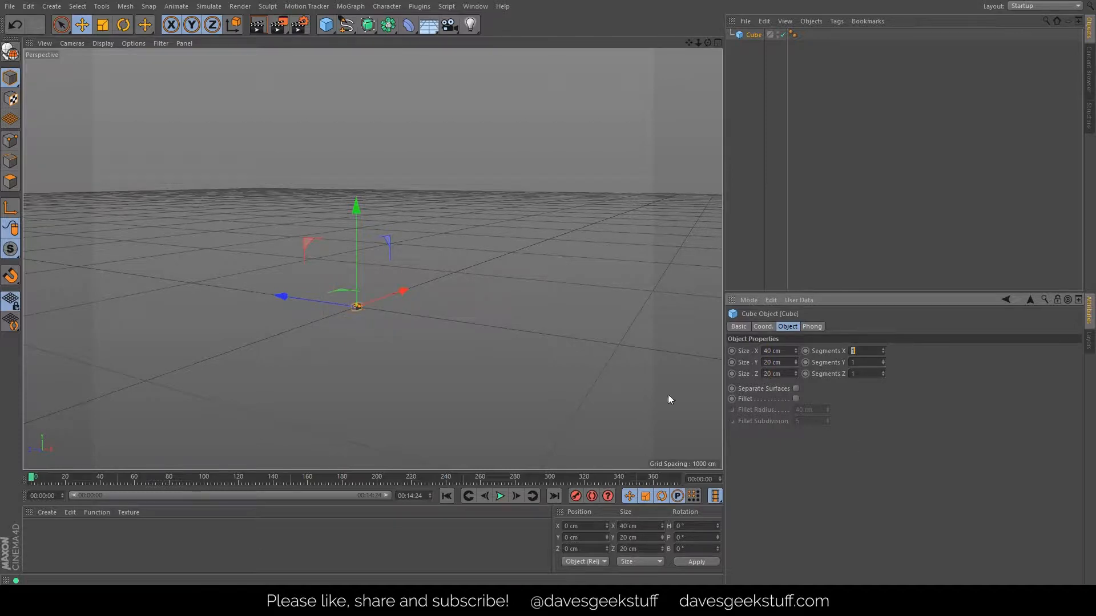
scroll(365, 304, up, 10)
scroll(509, 309, down, 10)
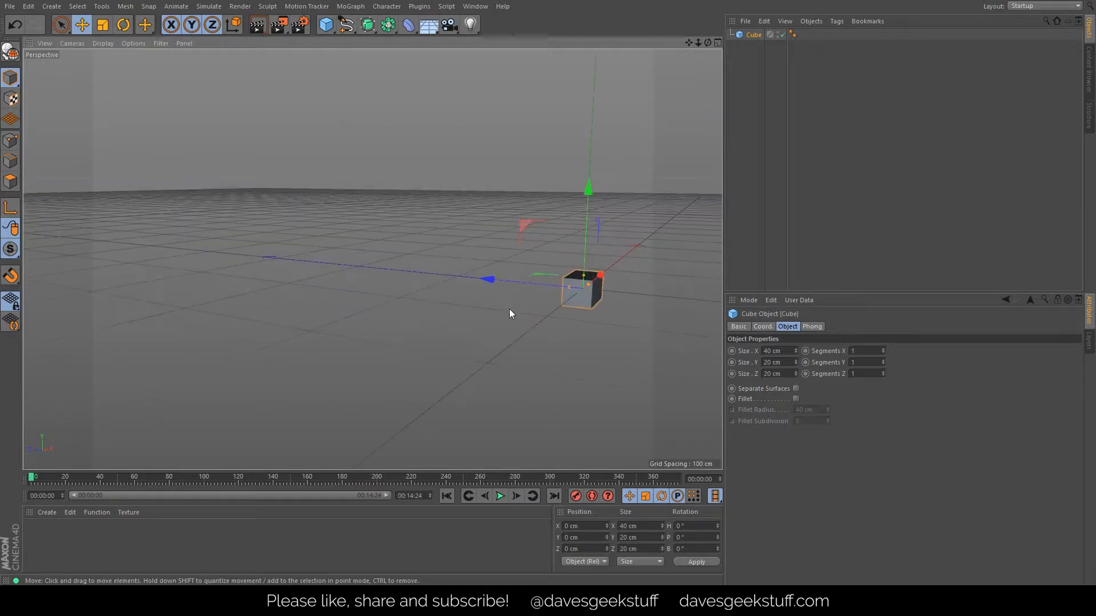
alt+drag(556, 296, 691, 302)
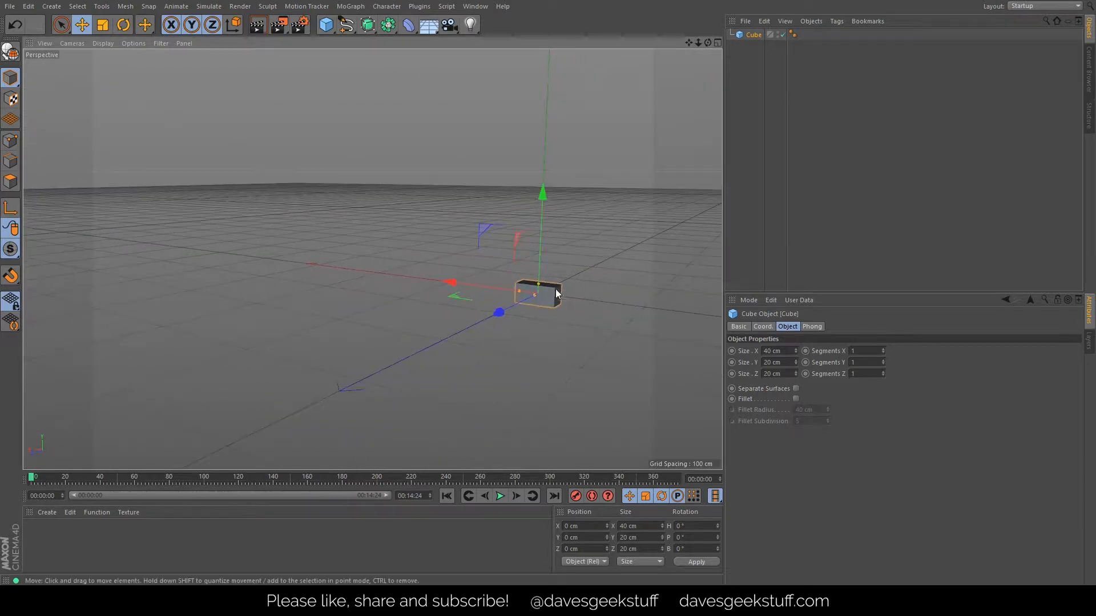
scroll(546, 294, down, 5)
alt+drag(543, 296, 584, 292)
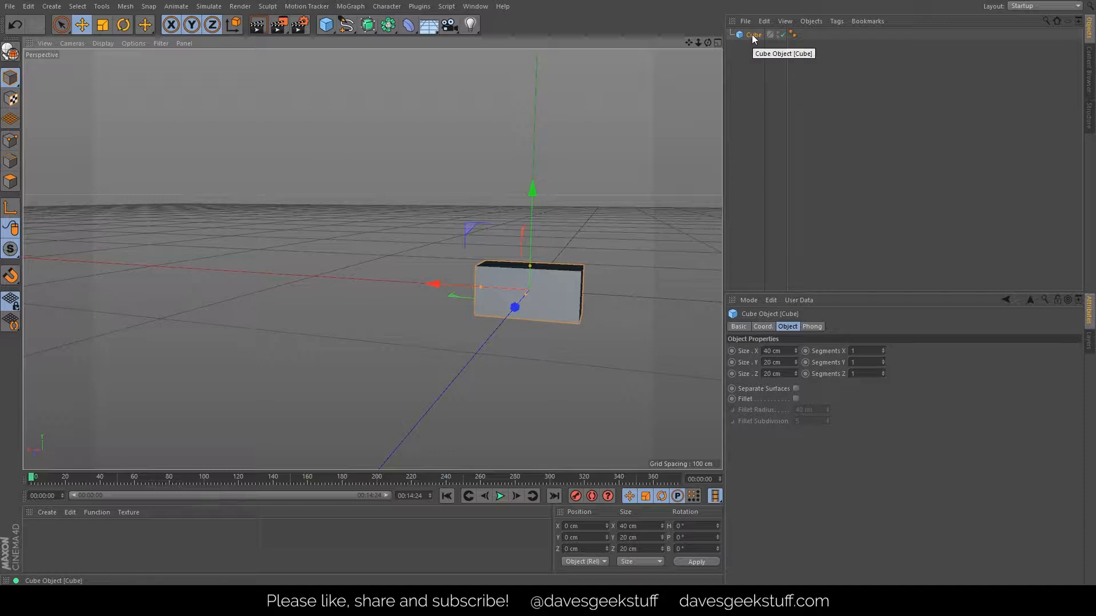
key(ctrl+v)
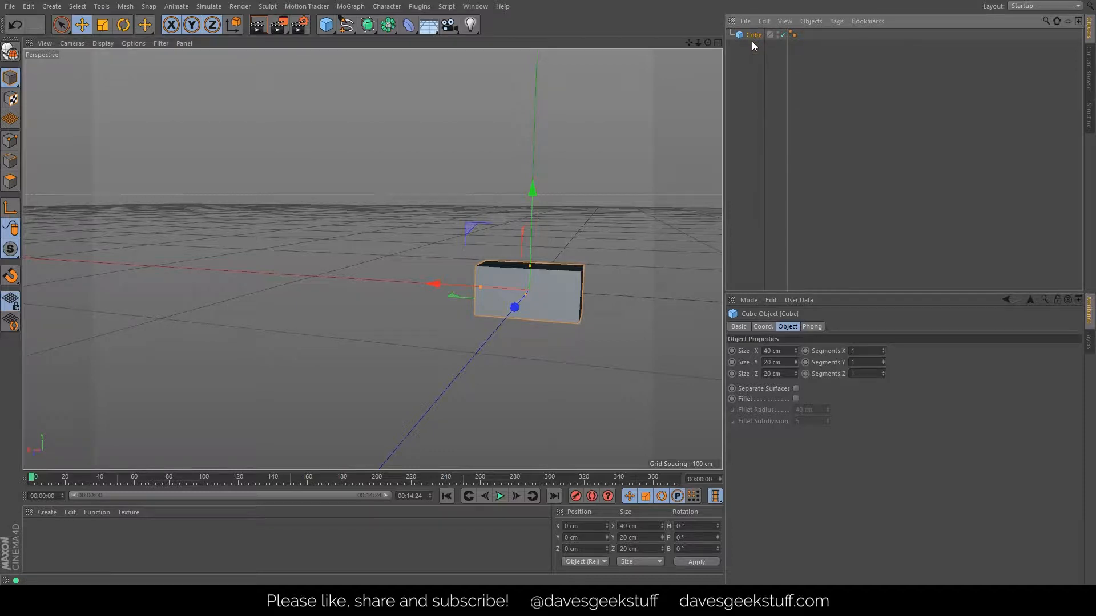
key(ctrl+z)
ctrl+drag(755, 36, 751, 53)
key(ctrl+z)
- Duplicate the cube 20 cm upward and shift the copy sideways to X -20 cm, so the two bricks overlap by half
alt+drag(508, 279, 592, 284)
drag(515, 183, 529, 129)
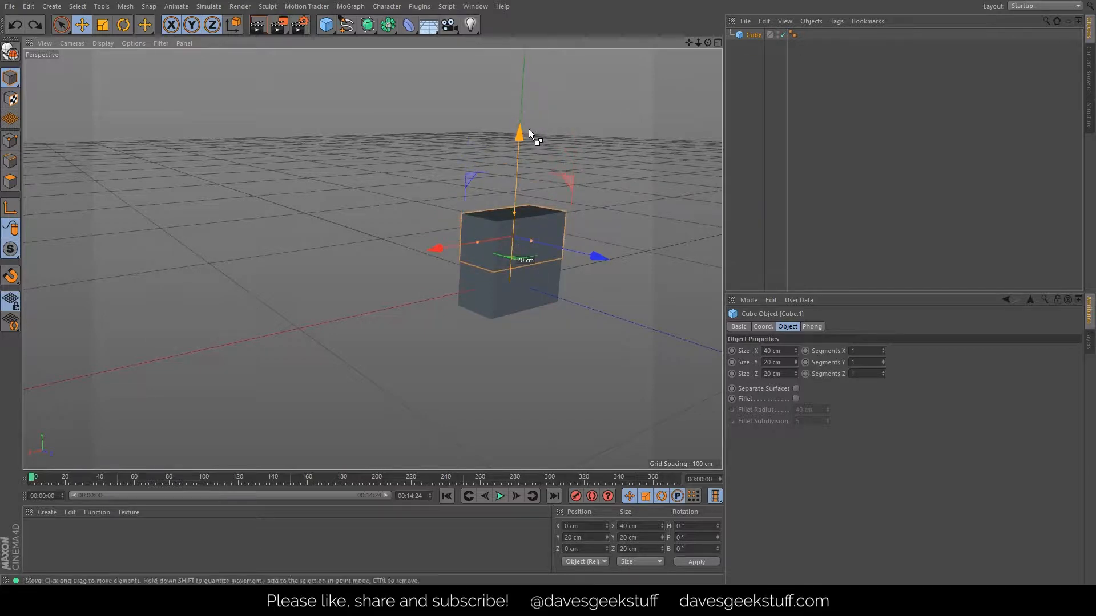
alt+drag(498, 263, 508, 238)
shift+drag(430, 223, 508, 224)
key(ctrl+z)
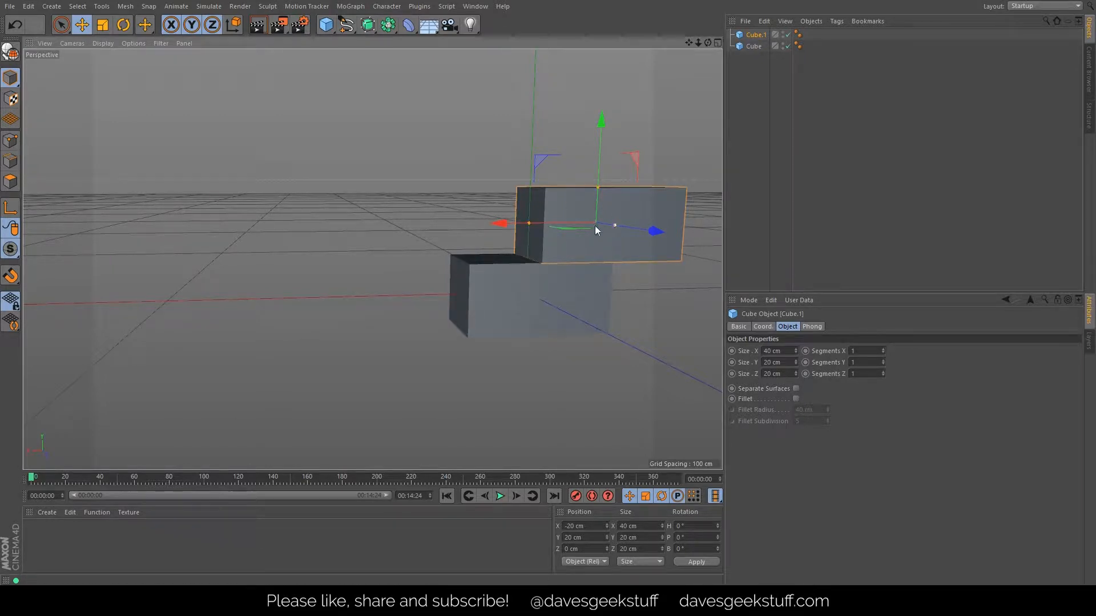
- Group the two cubes under a null and rename it "2 Bricks"
scroll(526, 238, down, 2)
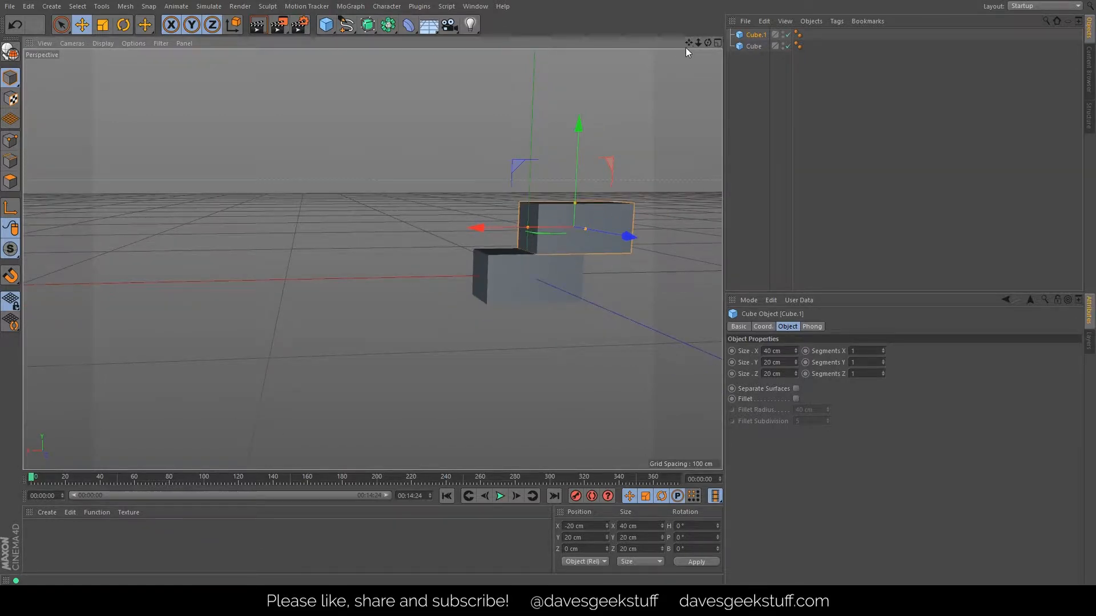
drag(689, 44, 373, 259)
alt+right_drag(352, 256, 392, 258)
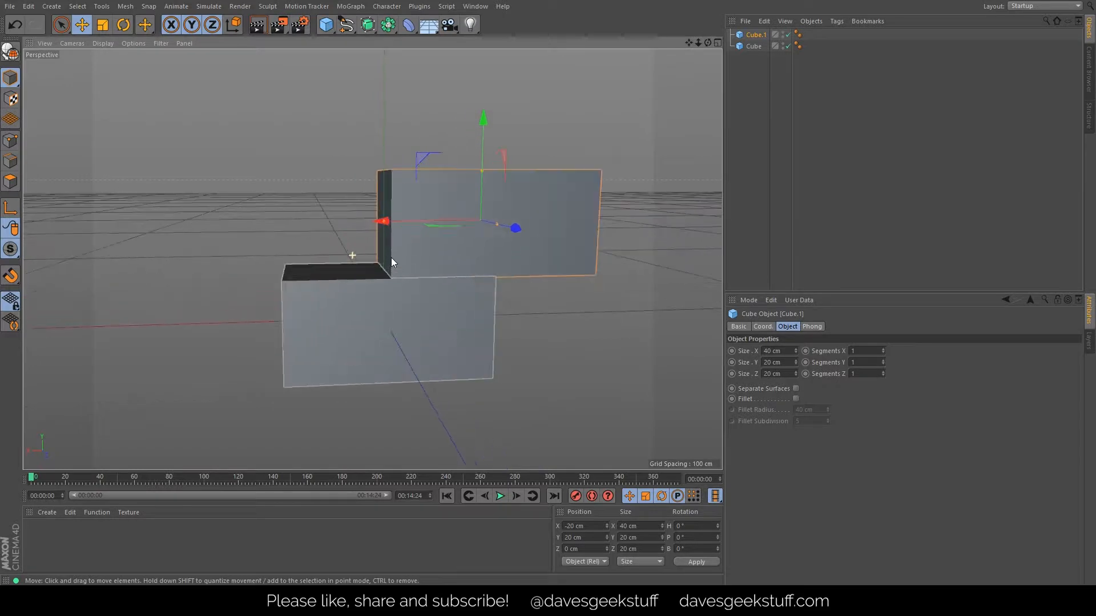
mouse_move(432, 254)
alt+mouse_down()
mouse_move(406, 232)
mouse_move(419, 250)
alt+mouse_up()
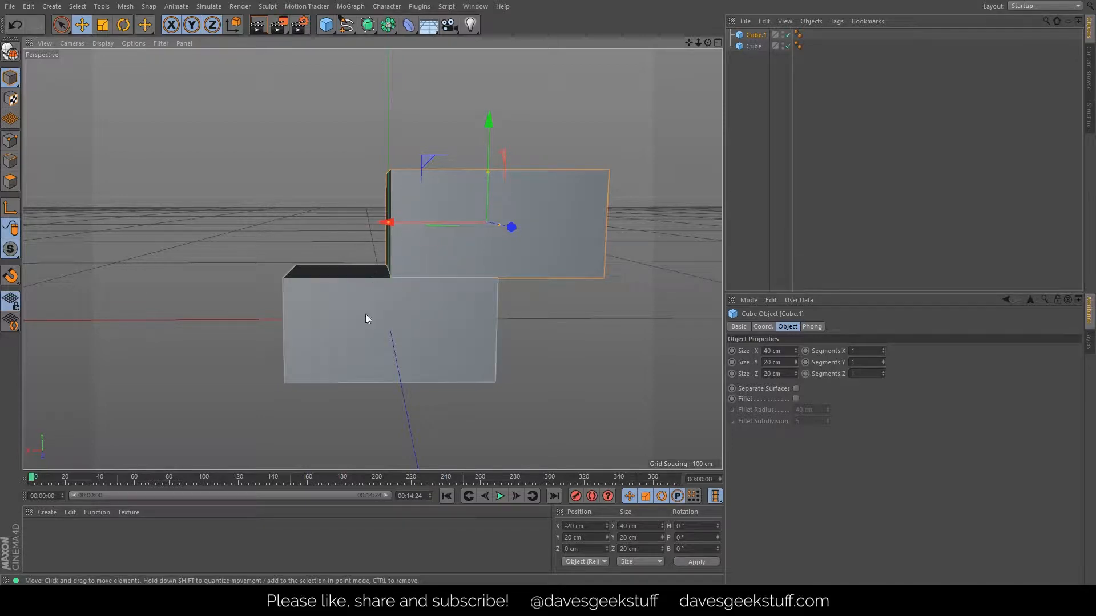
alt+drag(489, 289, 438, 326)
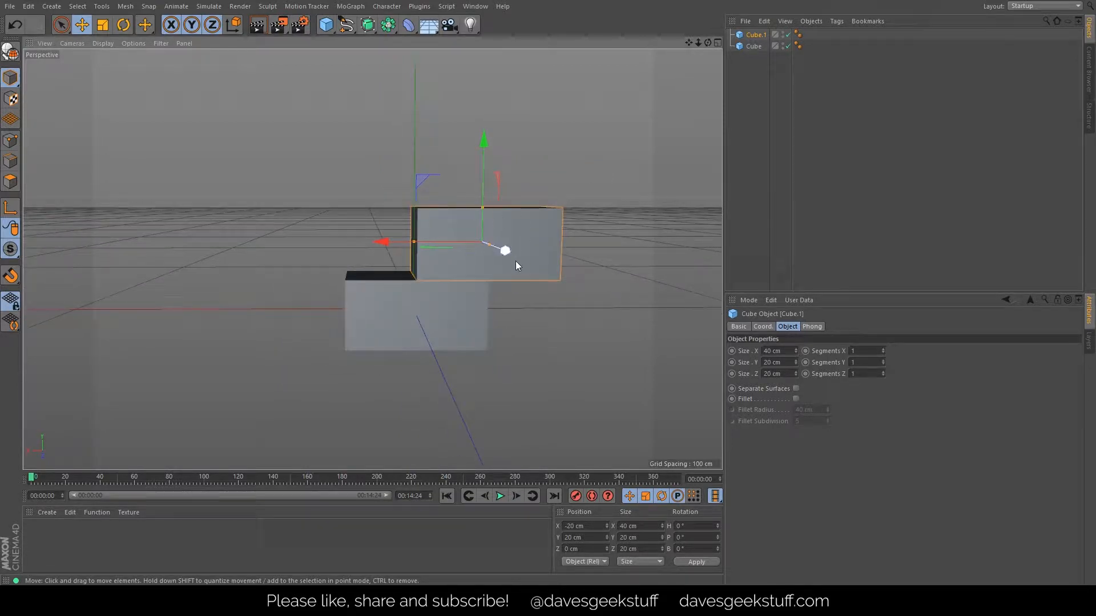
drag(751, 62, 759, 38)
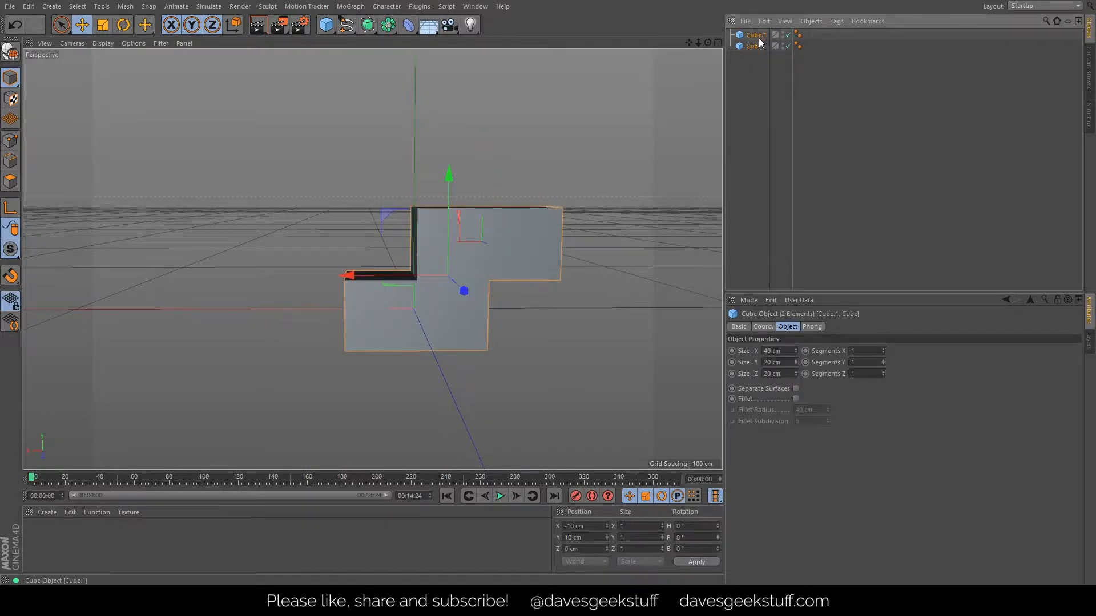
right_click(758, 38)
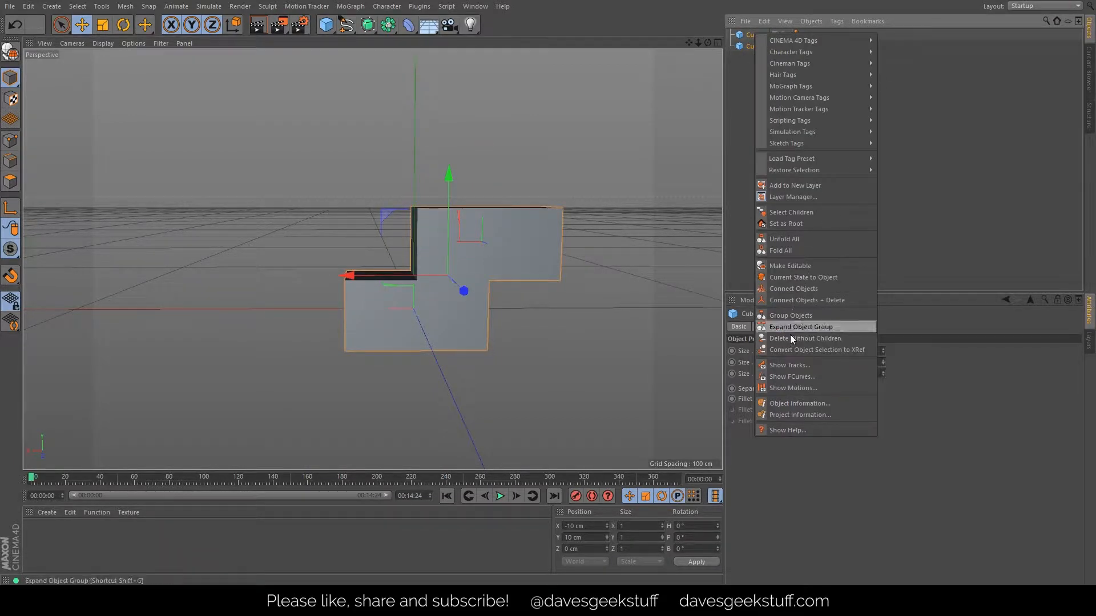
click(744, 67)
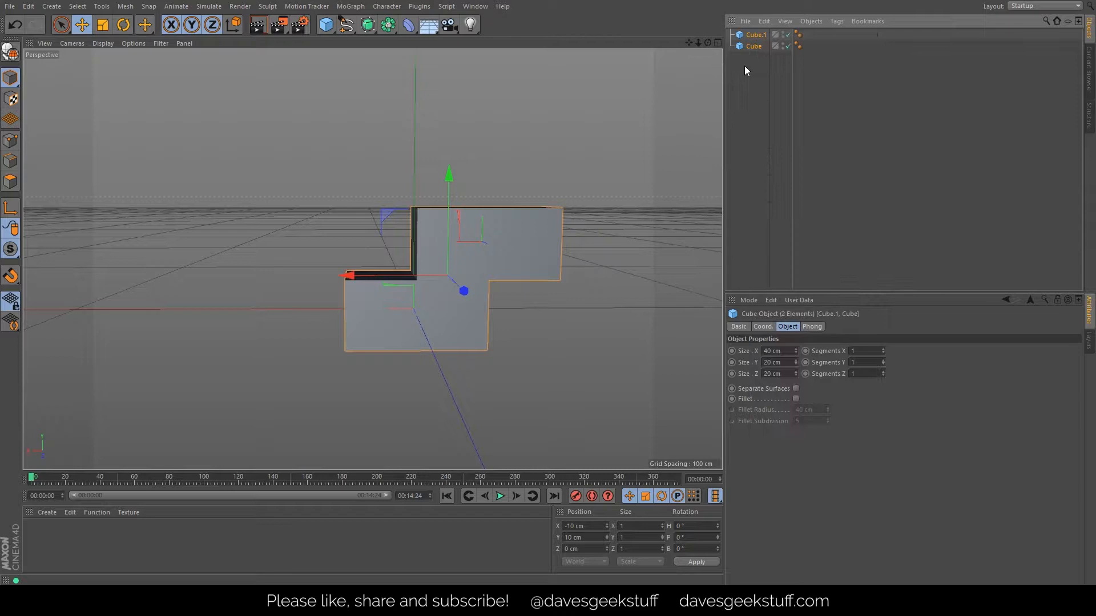
right_click(758, 37)
click(804, 319)
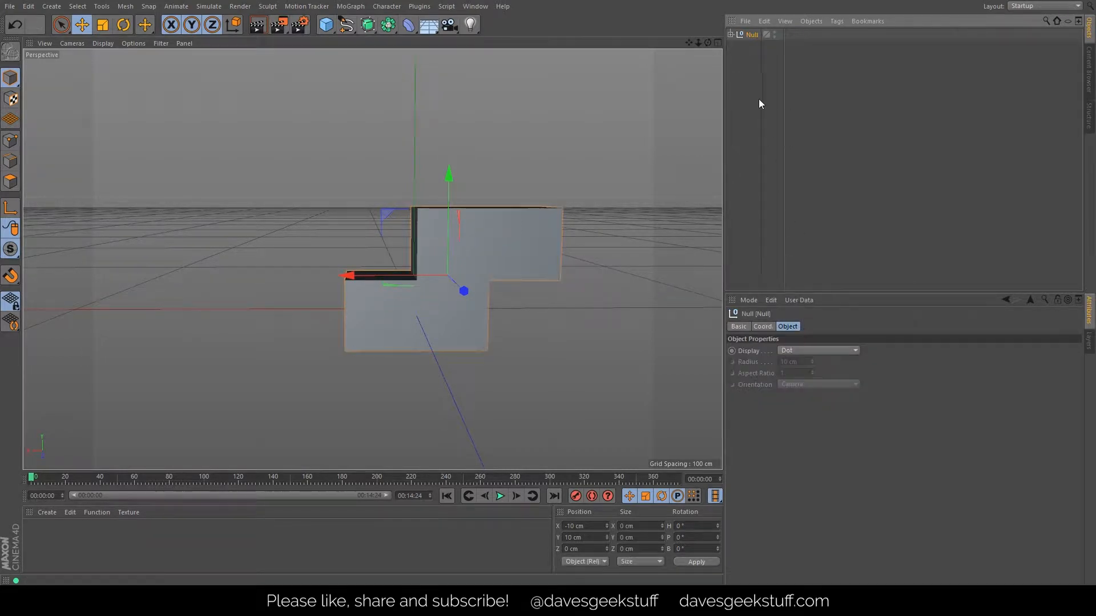
text(2 Bricks)
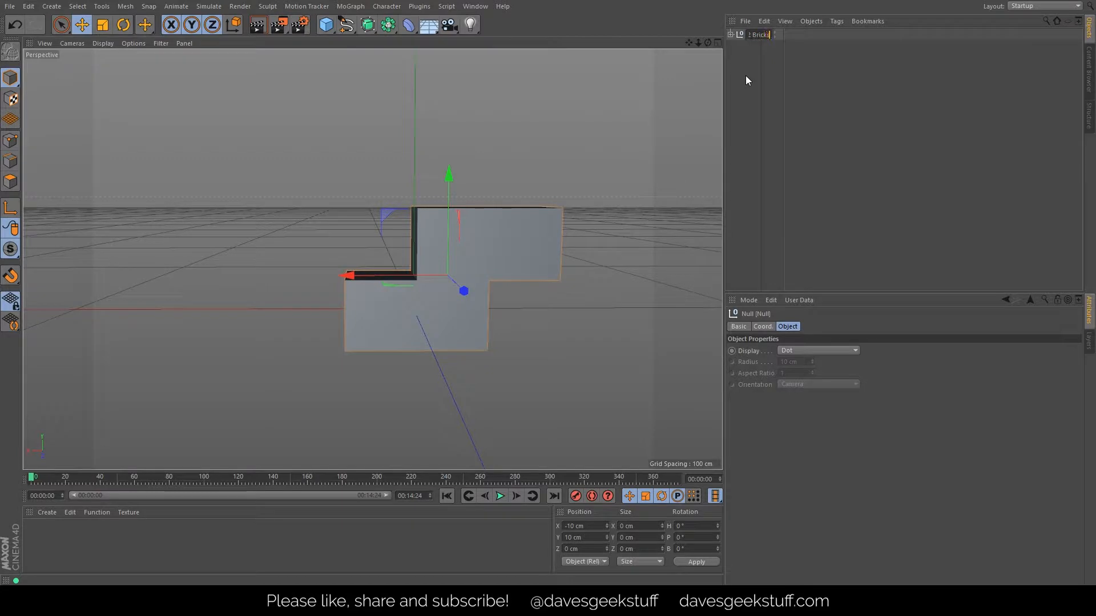
key(Return)
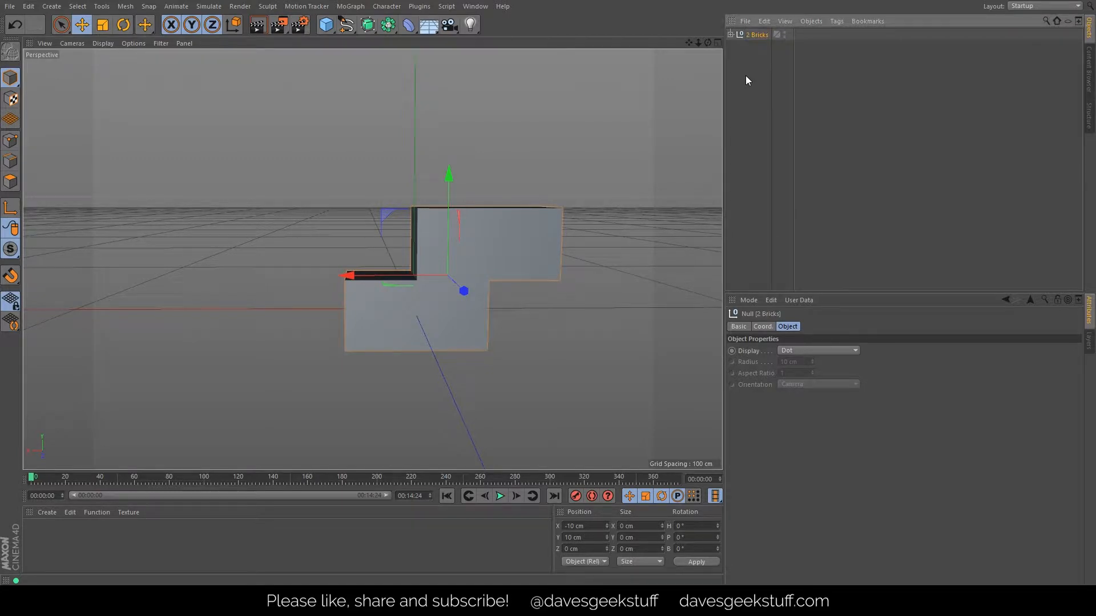
- Add a MoGraph Cloner and make the 2 Bricks group its child
click(350, 6)
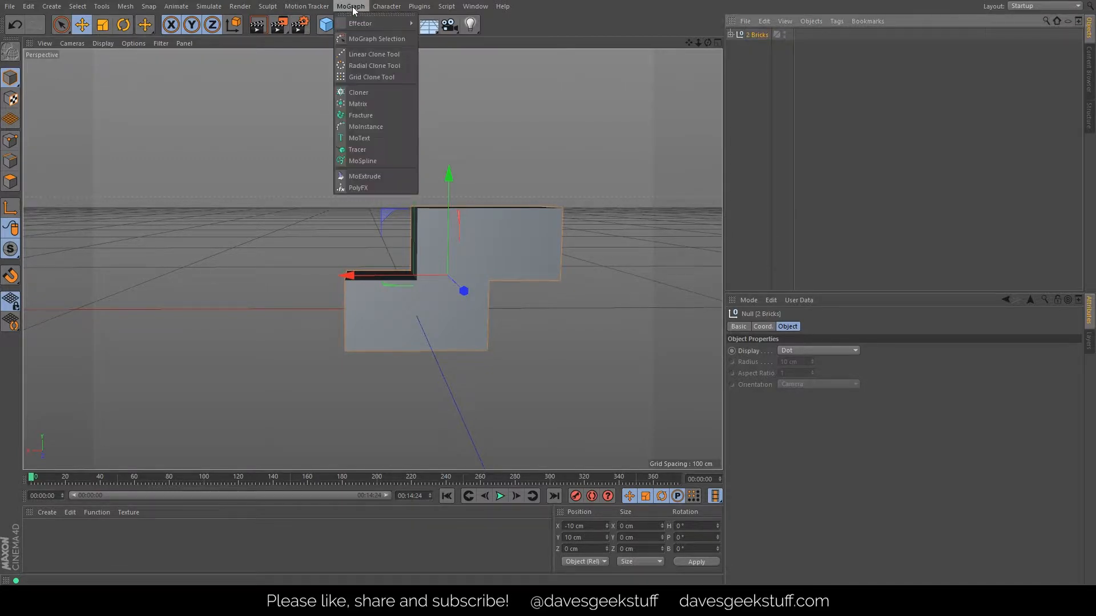
click(361, 93)
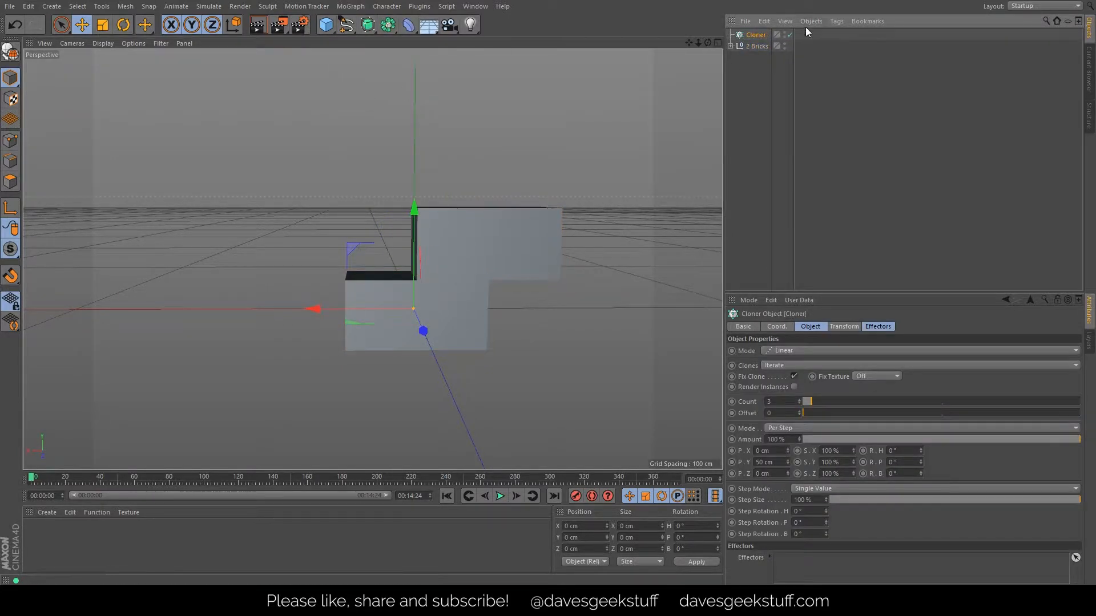
click(756, 46)
drag(755, 47, 758, 37)
scroll(417, 264, down, 6)
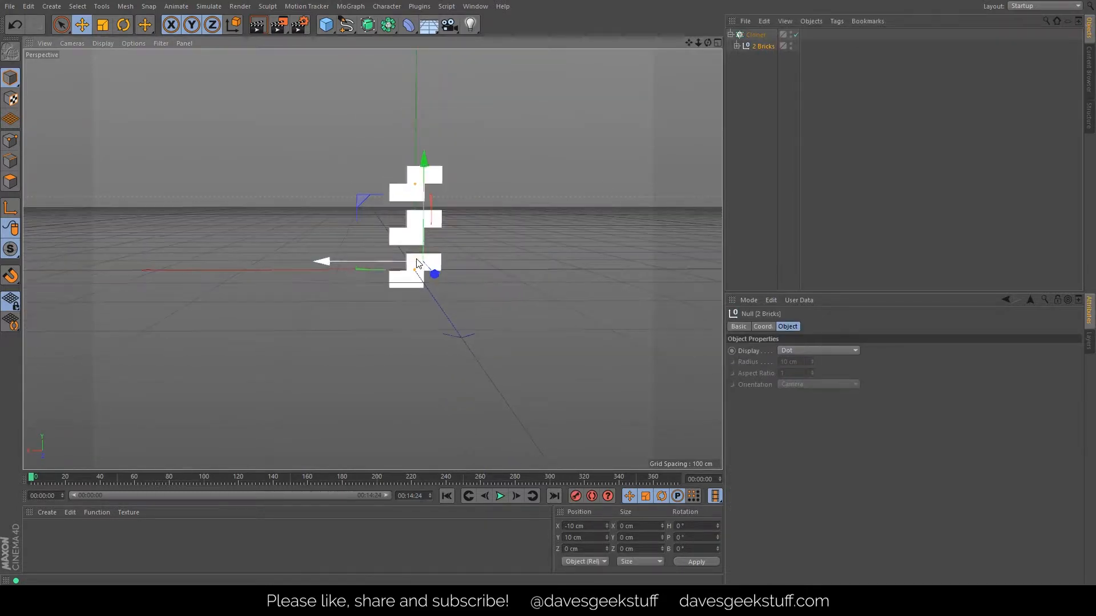
click(766, 123)
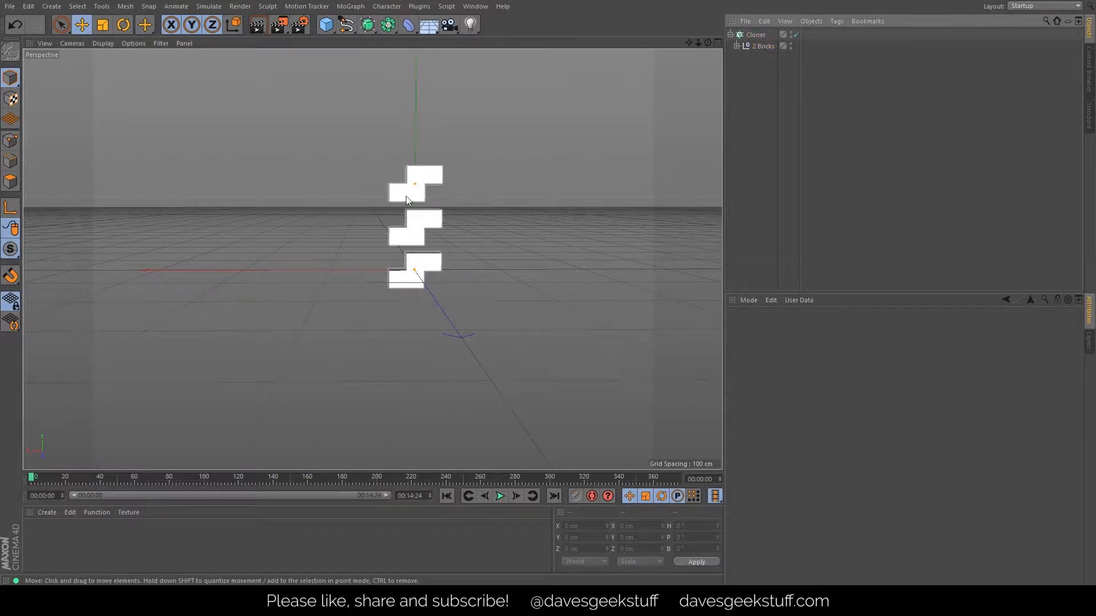
- Set the Cloner's mode to Grid Array
click(756, 36)
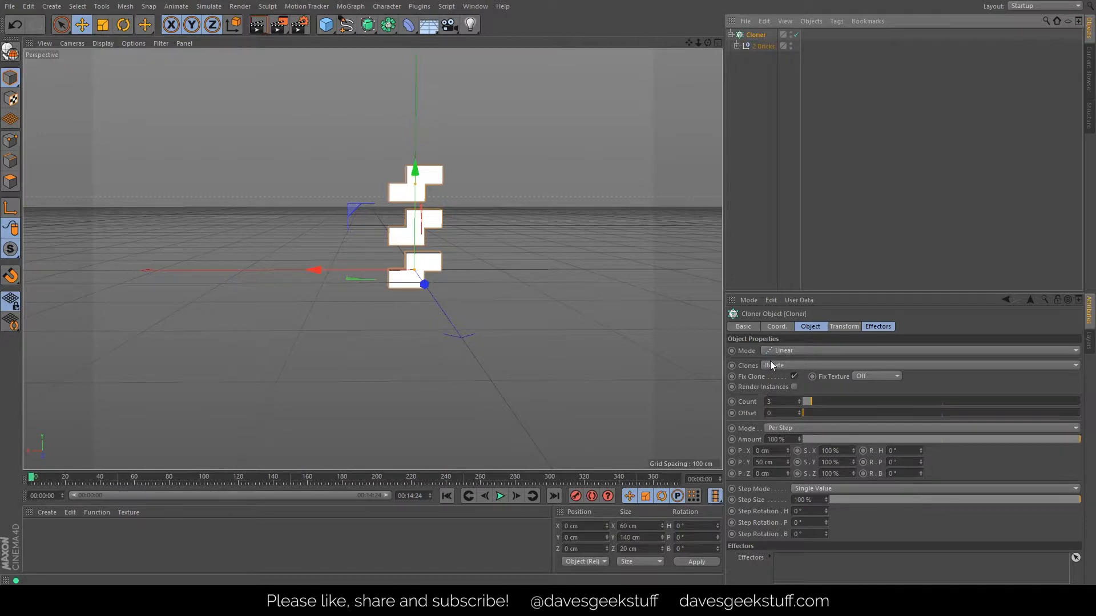
click(796, 350)
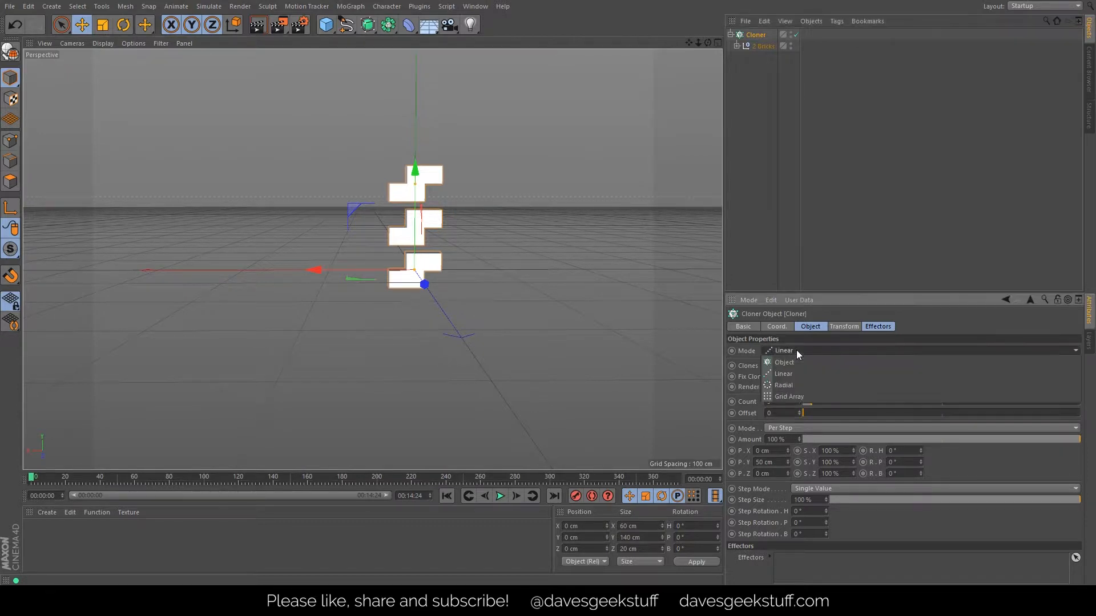
click(799, 396)
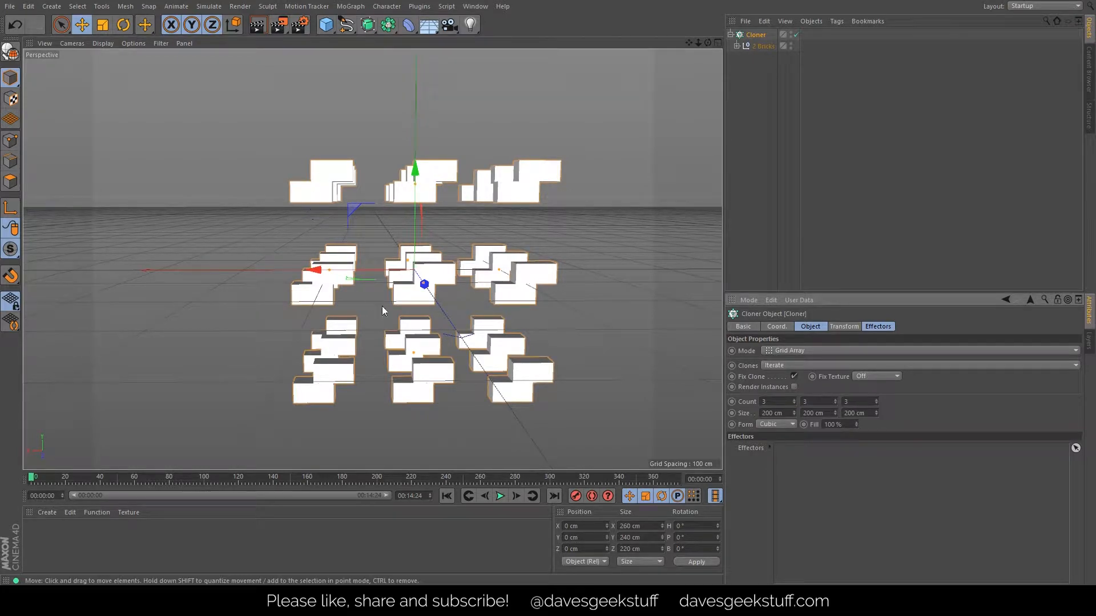
mouse_move(363, 255)
alt+mouse_down()
mouse_move(536, 300)
mouse_move(479, 315)
mouse_move(340, 261)
mouse_move(360, 262)
alt+mouse_up()
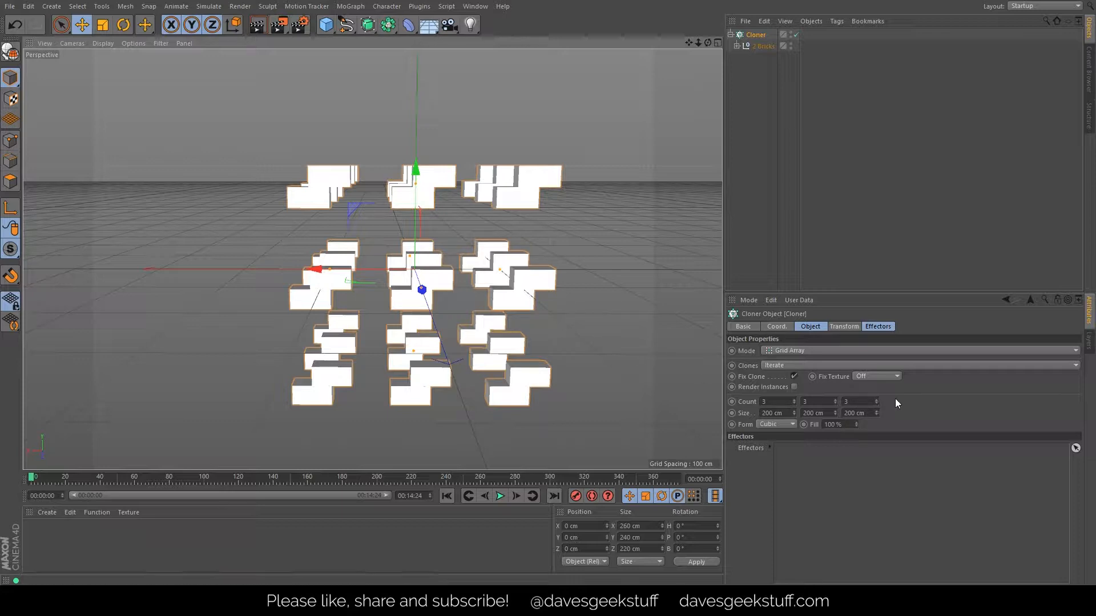
- Set the Cloner's Z count to 1 and the grid size to 800 cm in X and 400 cm in Y
scroll(868, 401, down, 2)
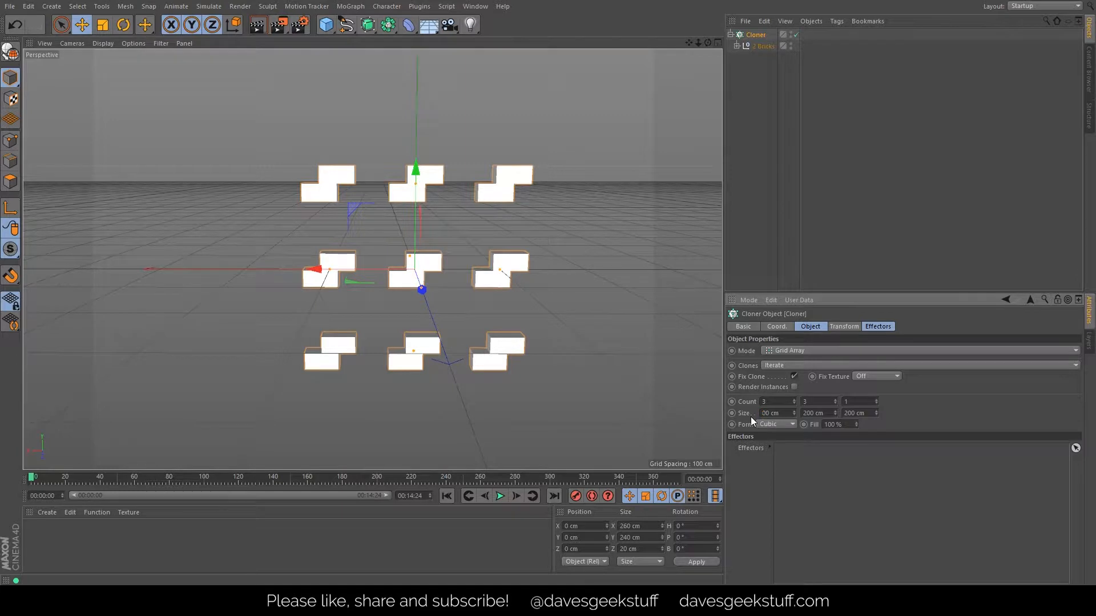
key(Tab)
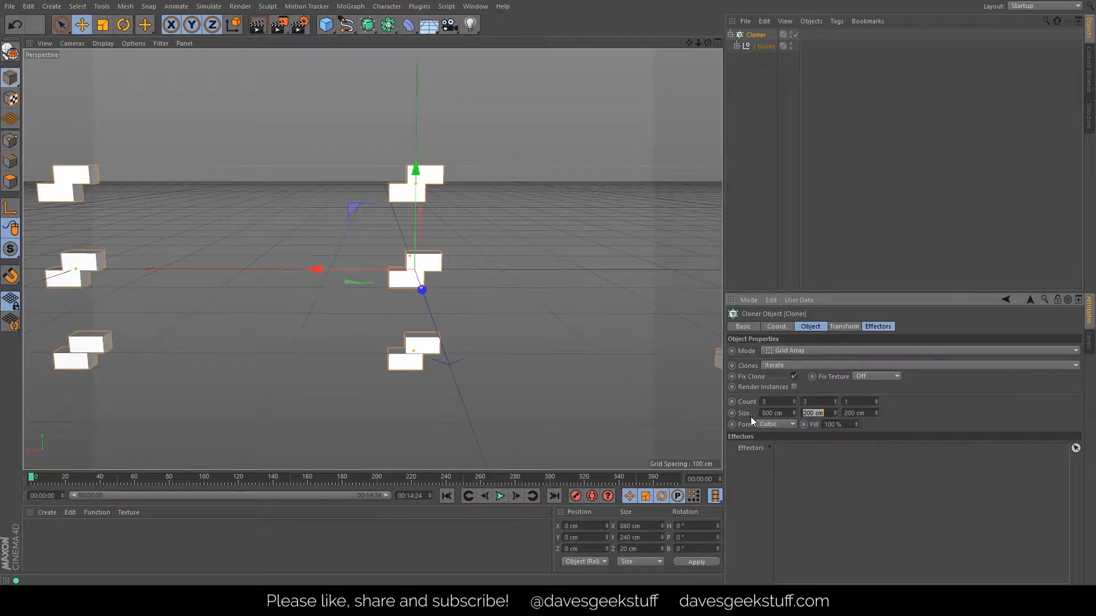
text(400)
key(Tab)
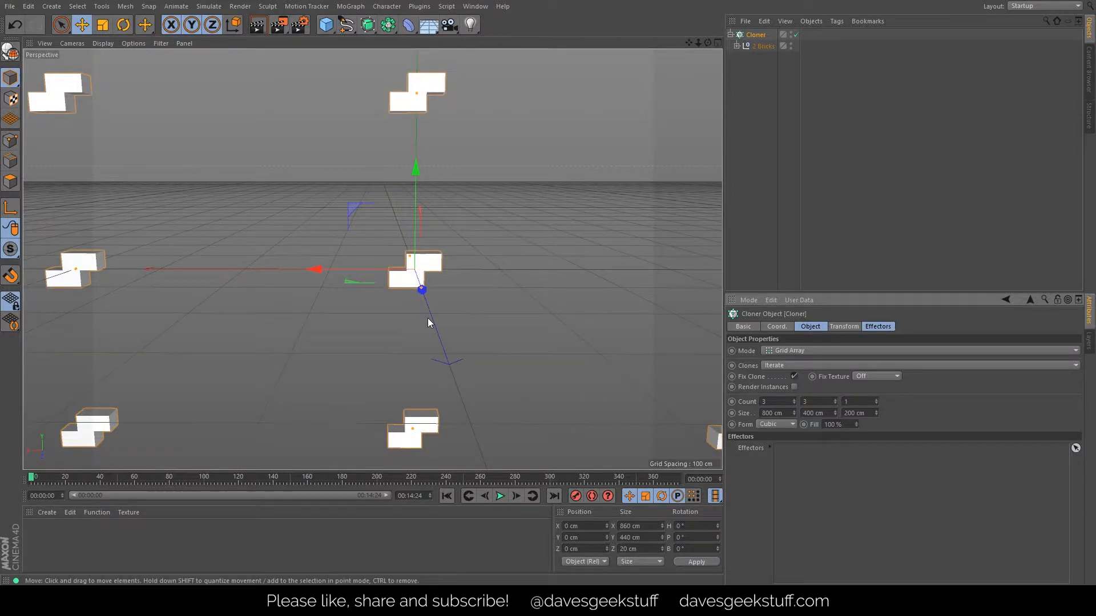
- Set the Cloner's count to 21 in X and 11 in Y, and render a preview of the wall
scroll(430, 319, down, 5)
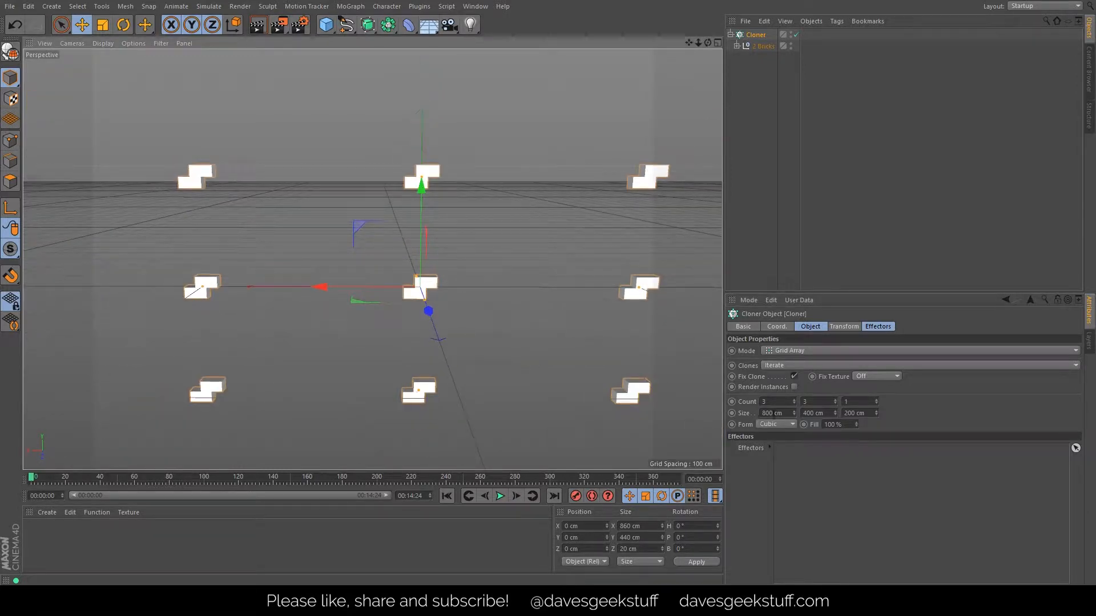
scroll(389, 300, down, 3)
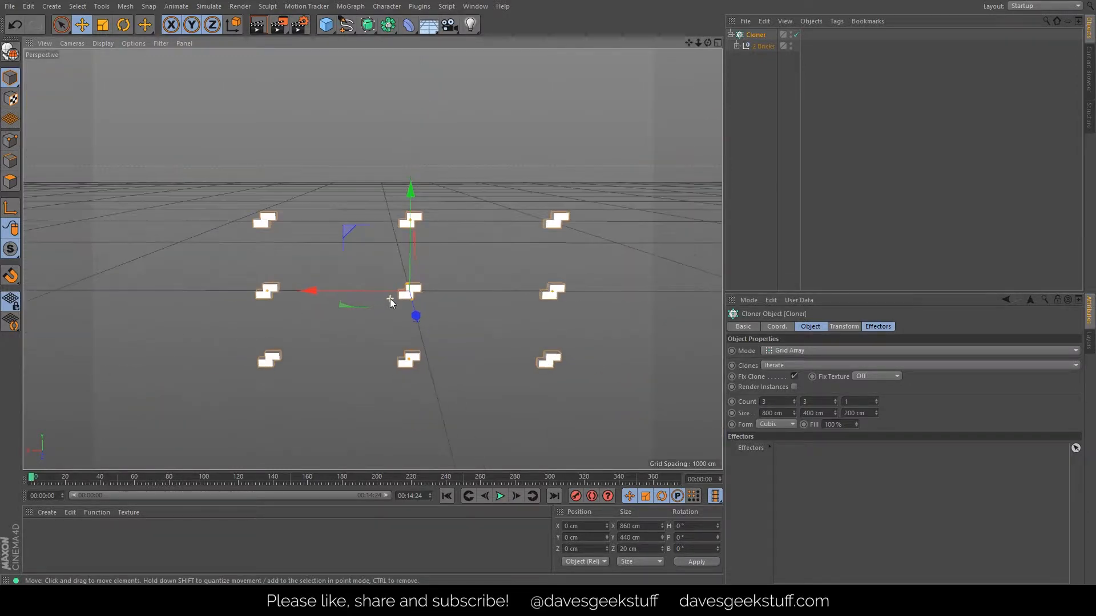
scroll(390, 299, down, 2)
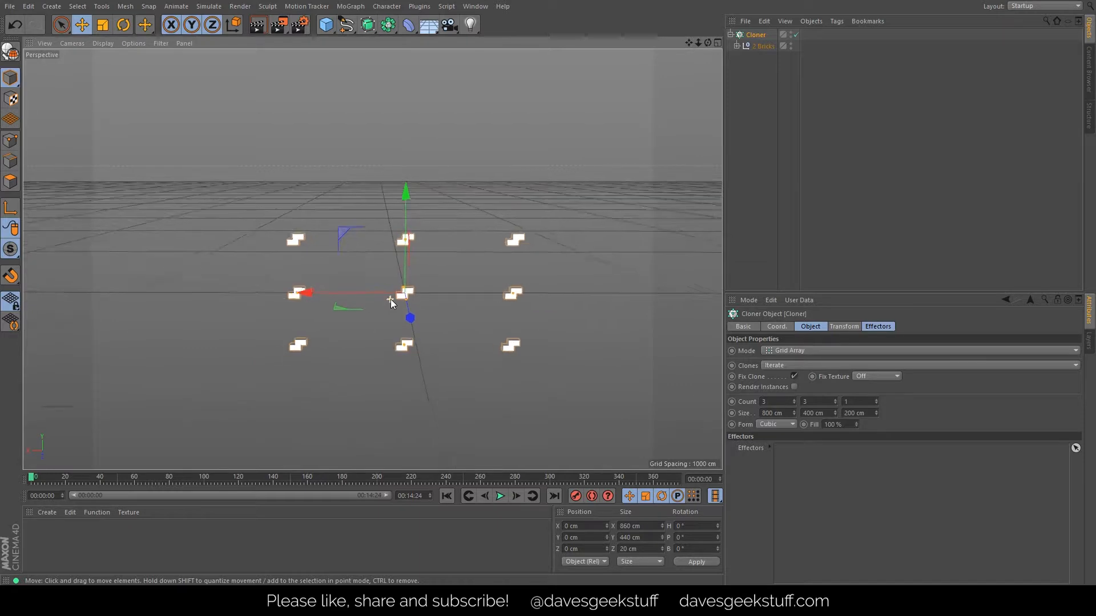
click(778, 403)
scroll(778, 402, up, 4)
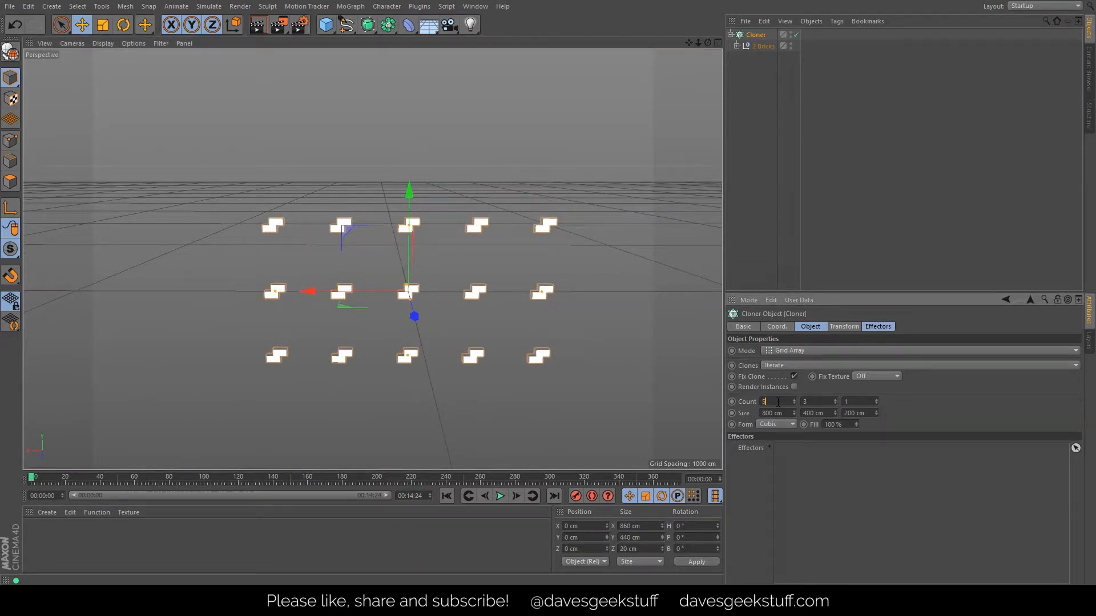
drag(778, 403, 728, 409)
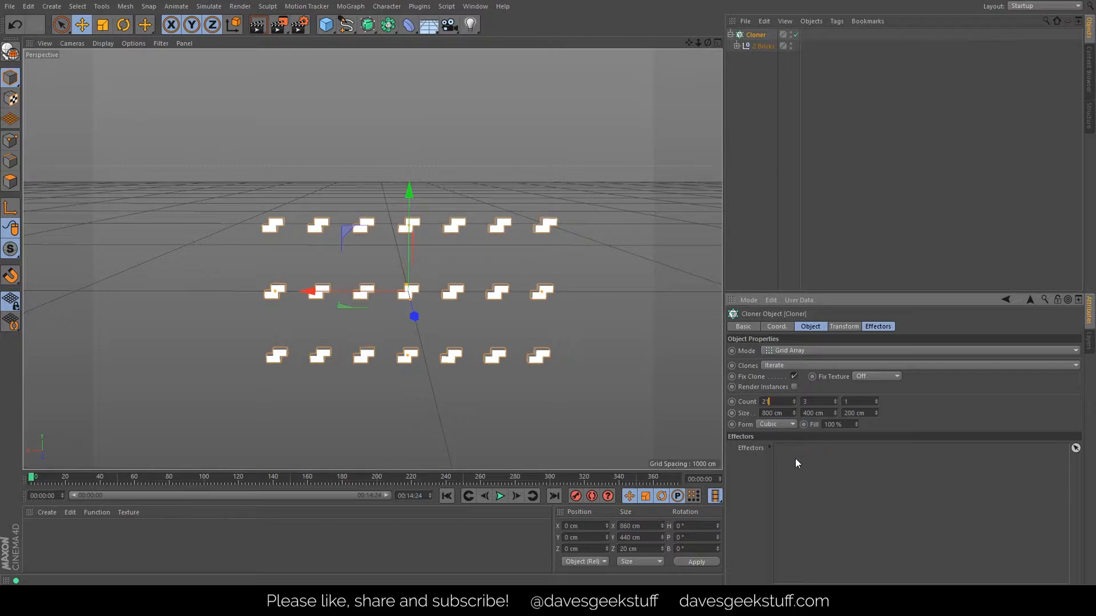
text(21)
key(Return)
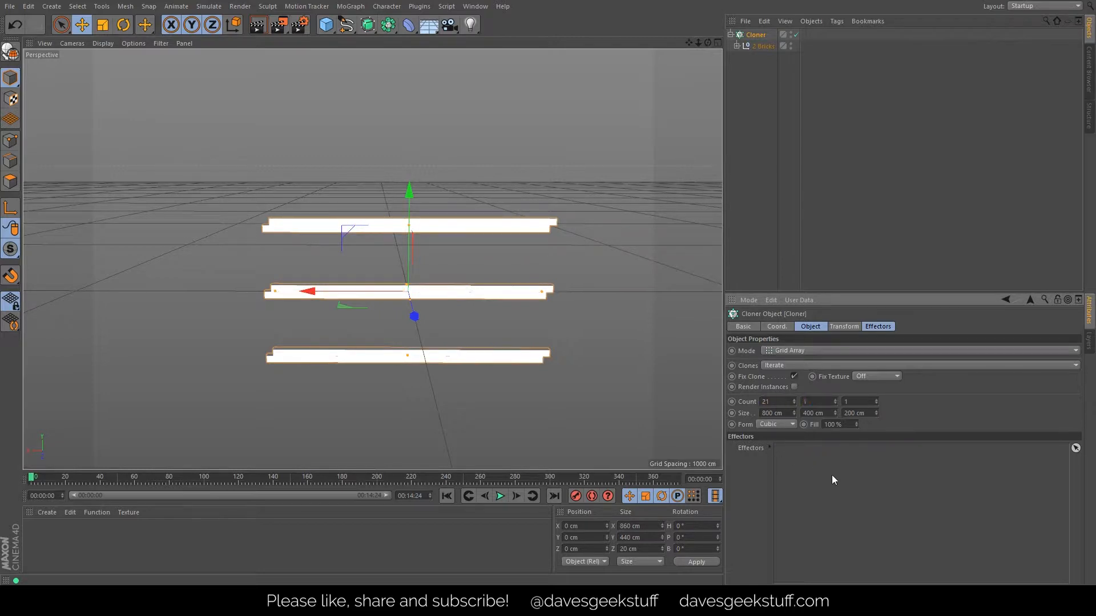
text(11)
key(Return)
scroll(386, 276, up, 5)
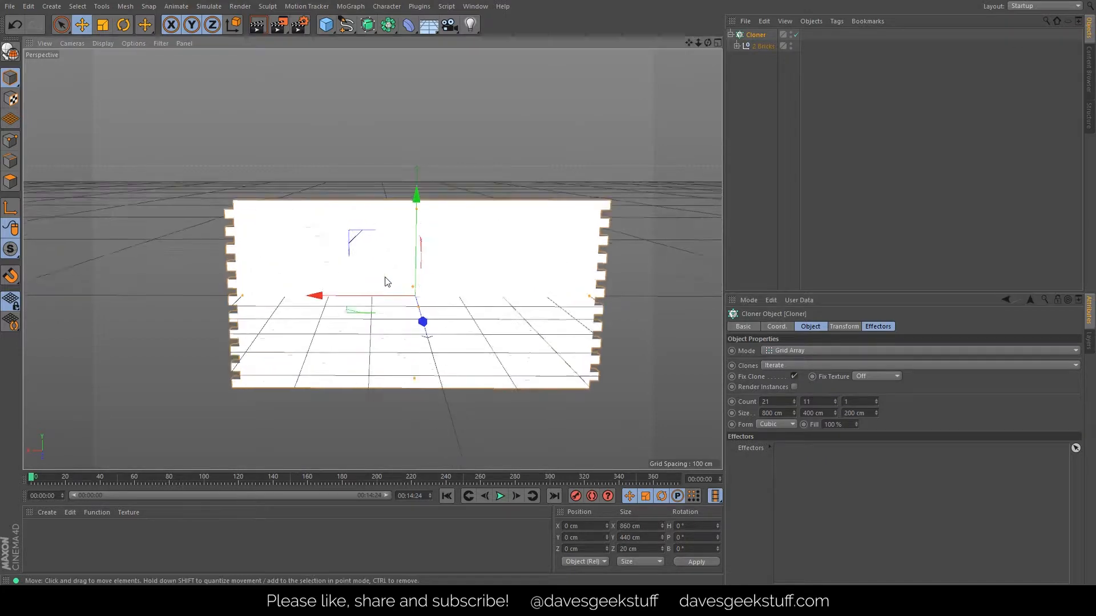
scroll(388, 278, down, 2)
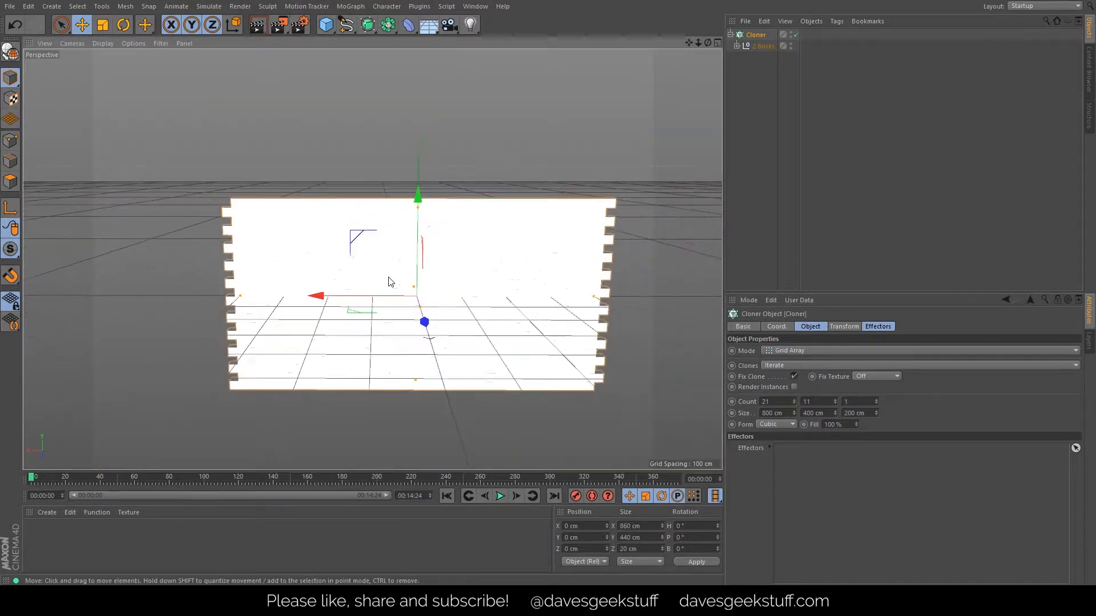
click(258, 25)
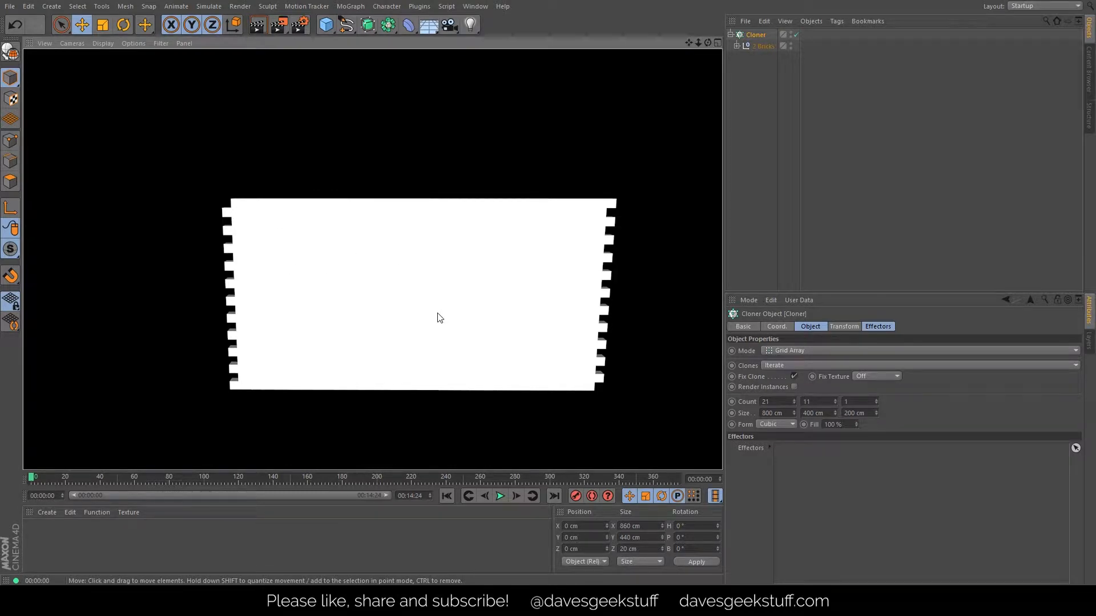
- Enable the fillet on both cubes in the 2 Bricks group and set the fillet radius to 4 cm
click(764, 75)
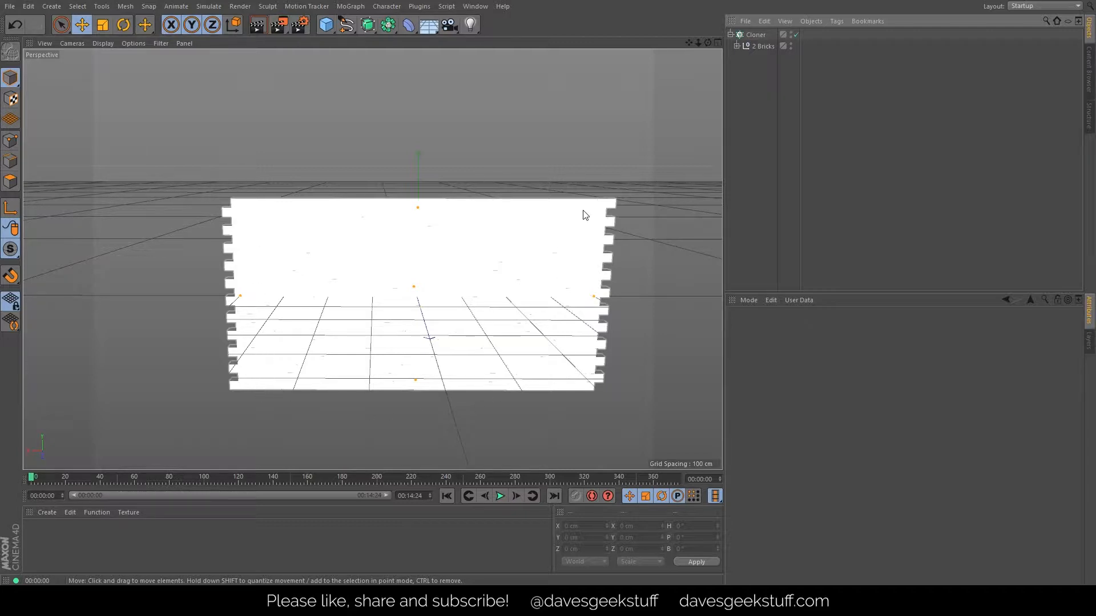
click(762, 46)
click(737, 46)
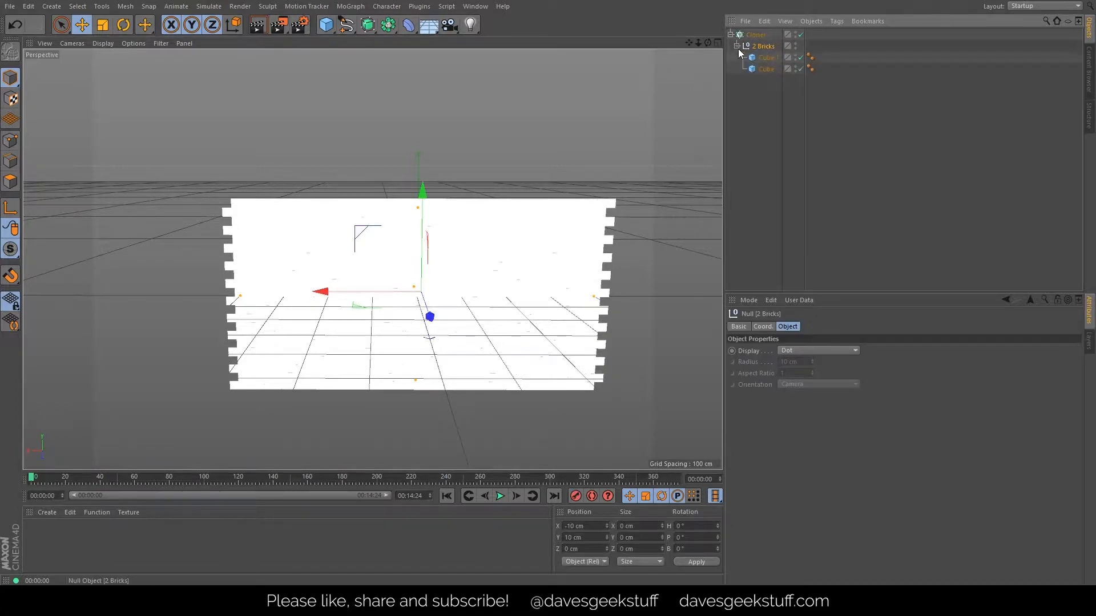
click(766, 58)
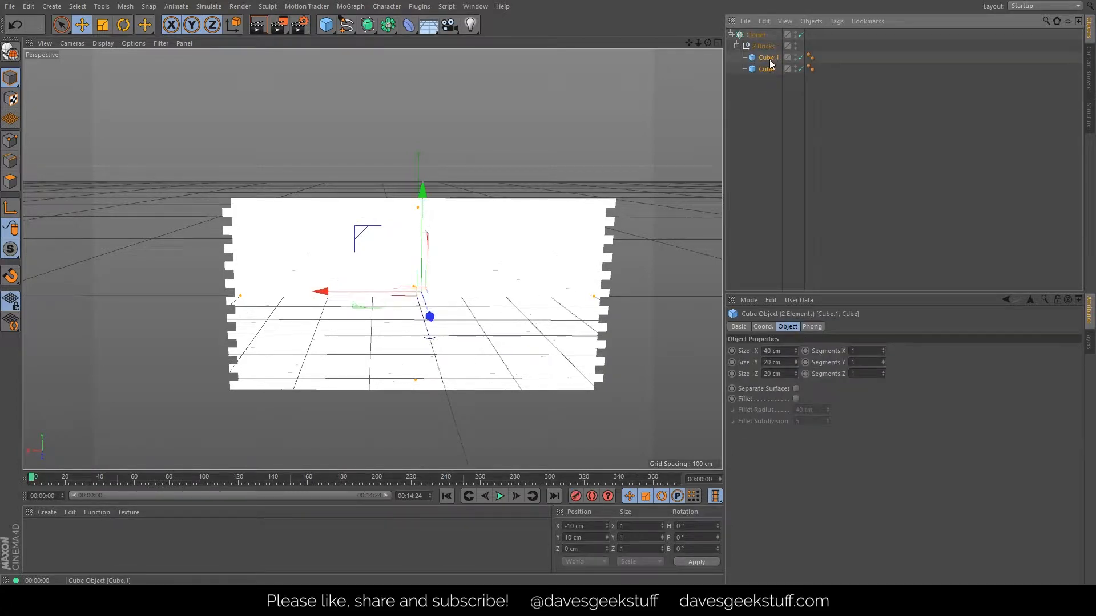
click(795, 399)
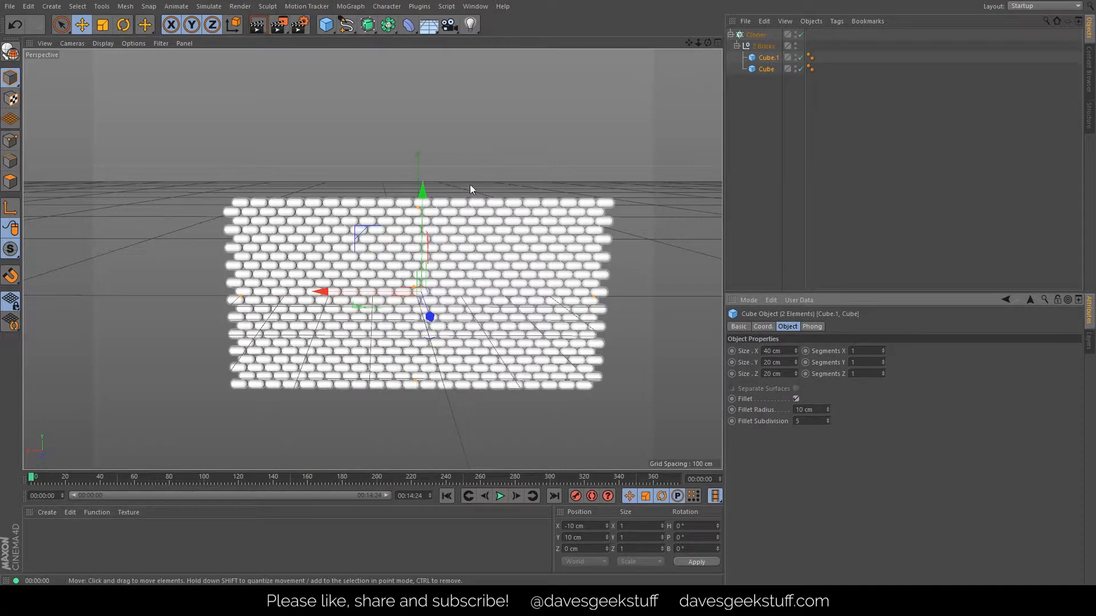
scroll(484, 238, up, 8)
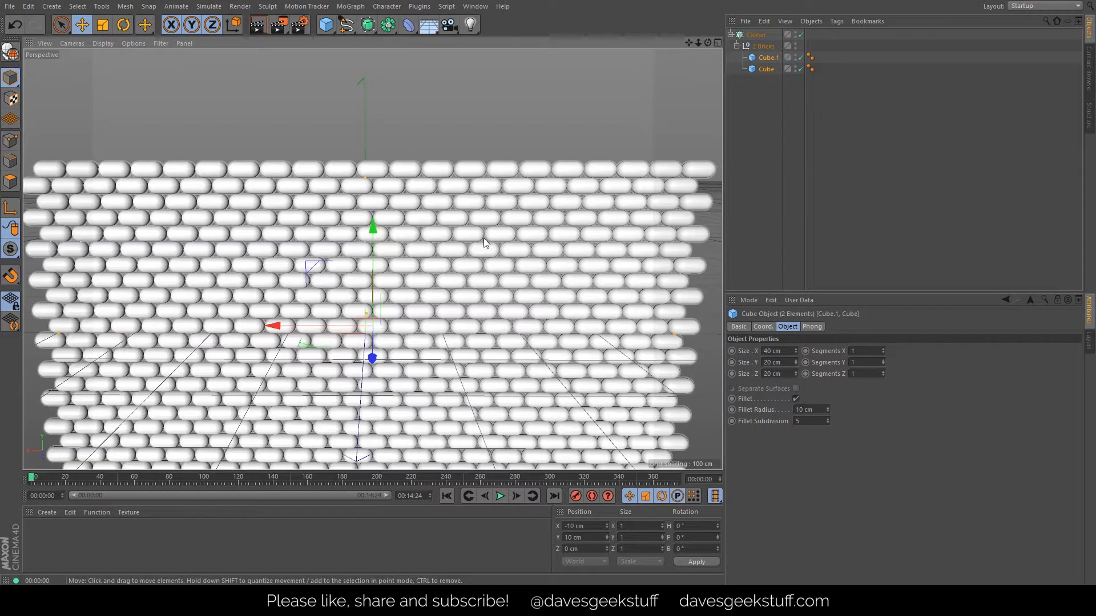
scroll(517, 231, up, 3)
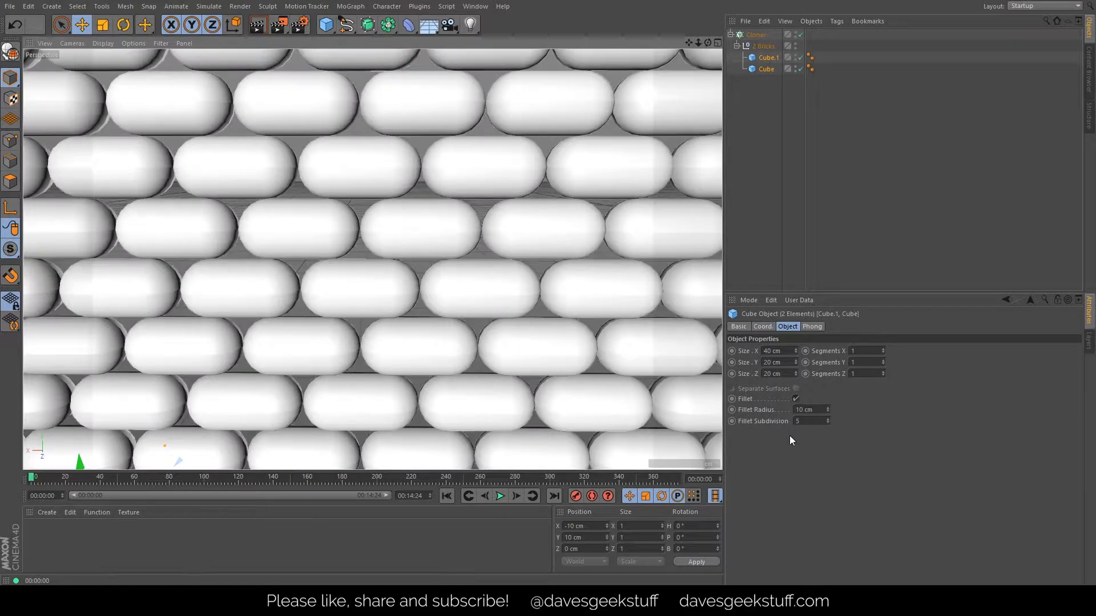
scroll(819, 410, down, 7)
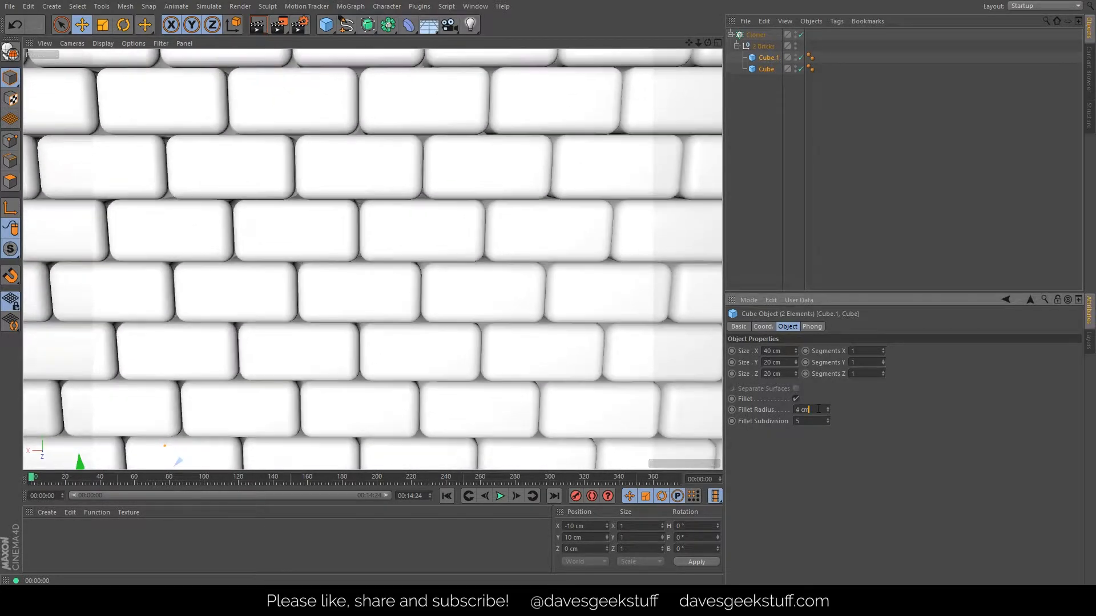
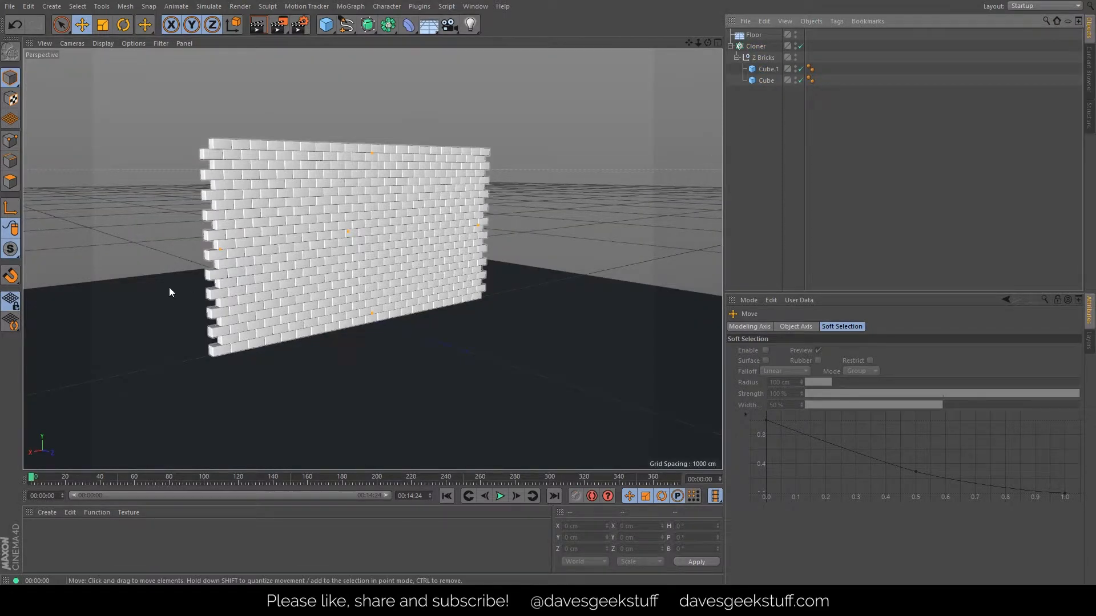
- Add a sphere and move it in front of the wall to 600 cm along the Z axis
scroll(339, 281, down, 2)
drag(690, 43, 597, 23)
click(326, 25)
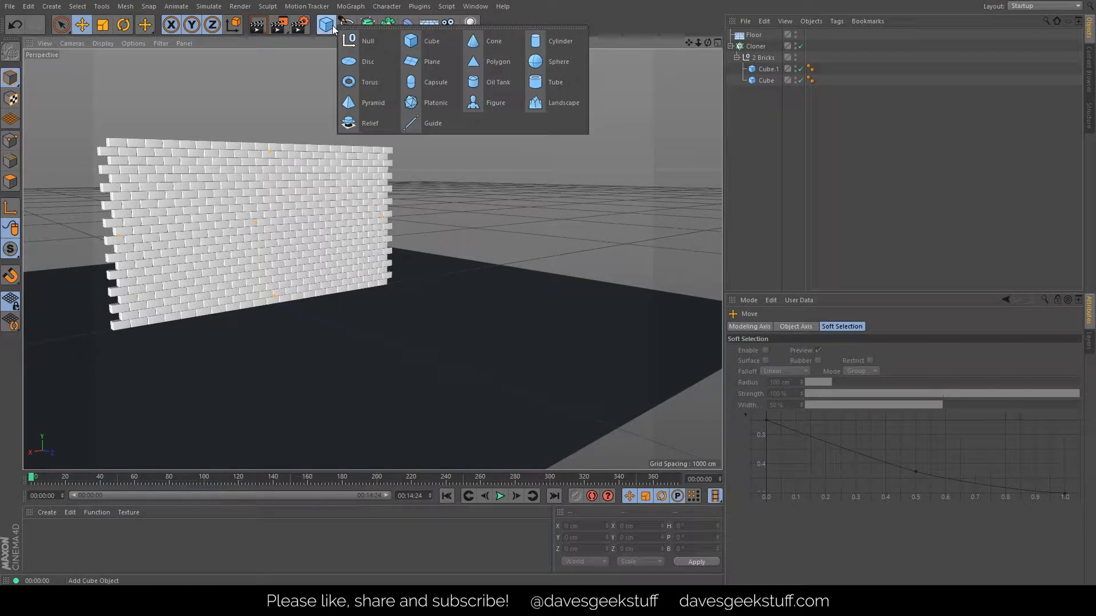
click(562, 62)
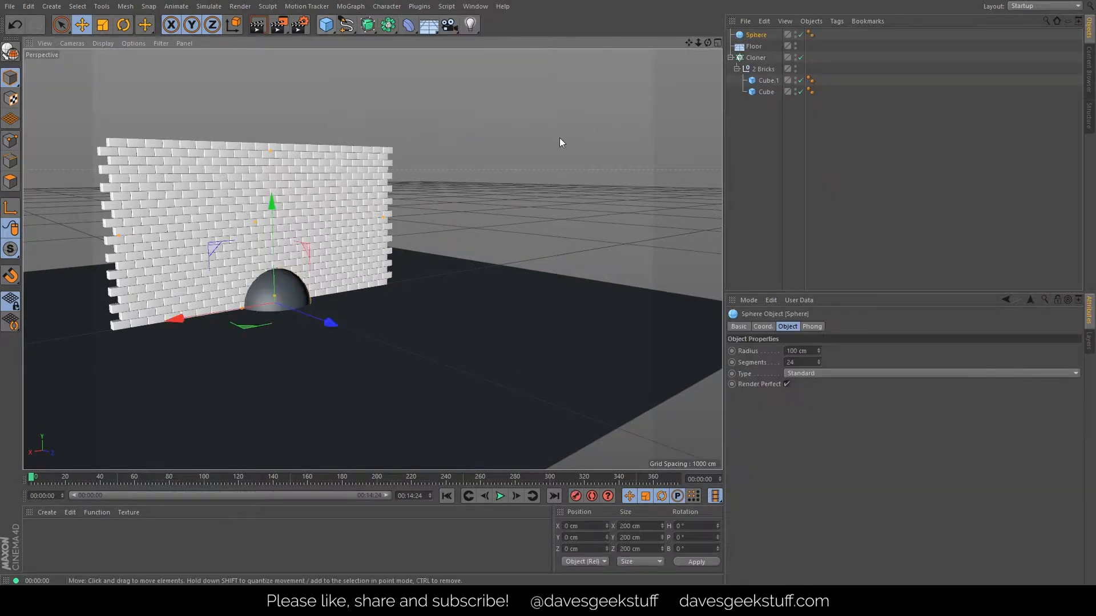
drag(330, 323, 500, 388)
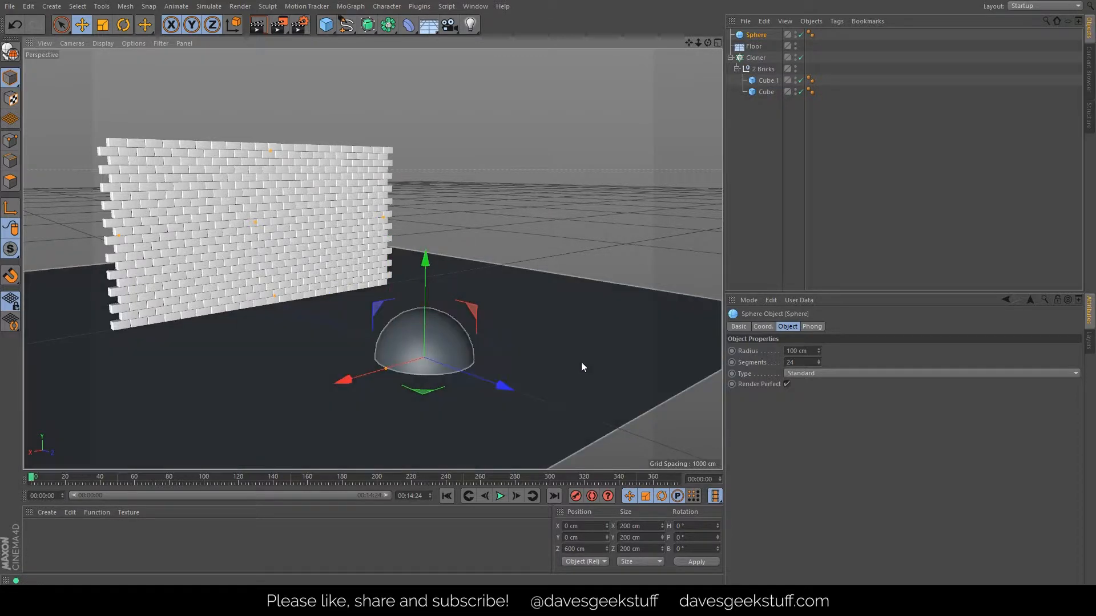
- Set the sphere's radius to 50 cm and raise it to 50 cm in Y so it rests on the floor
click(800, 351)
text(50)
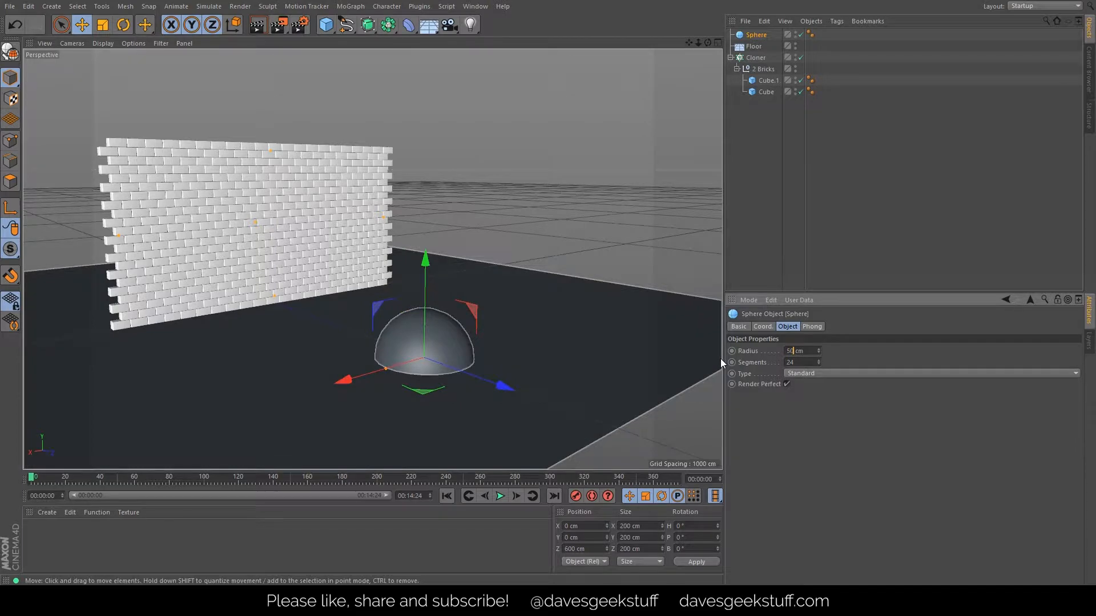
key(Return)
drag(425, 262, 425, 235)
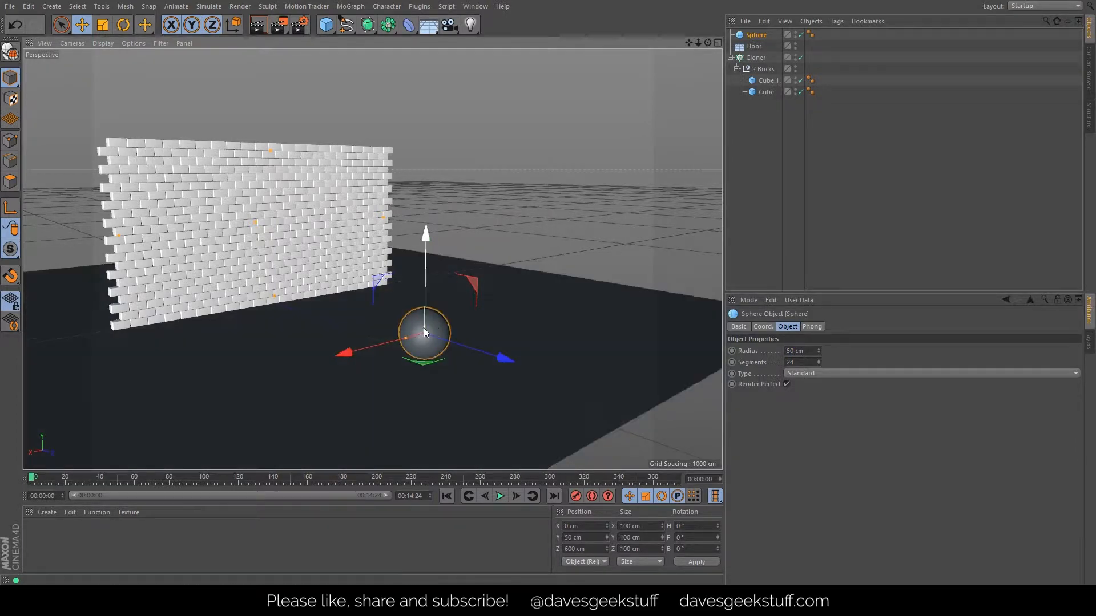
- Render a preview of the brick wall, floor and sphere in the perspective view
scroll(424, 328, up, 3)
mouse_move(401, 360)
alt+mouse_down()
mouse_move(491, 345)
mouse_move(388, 361)
alt+mouse_up()
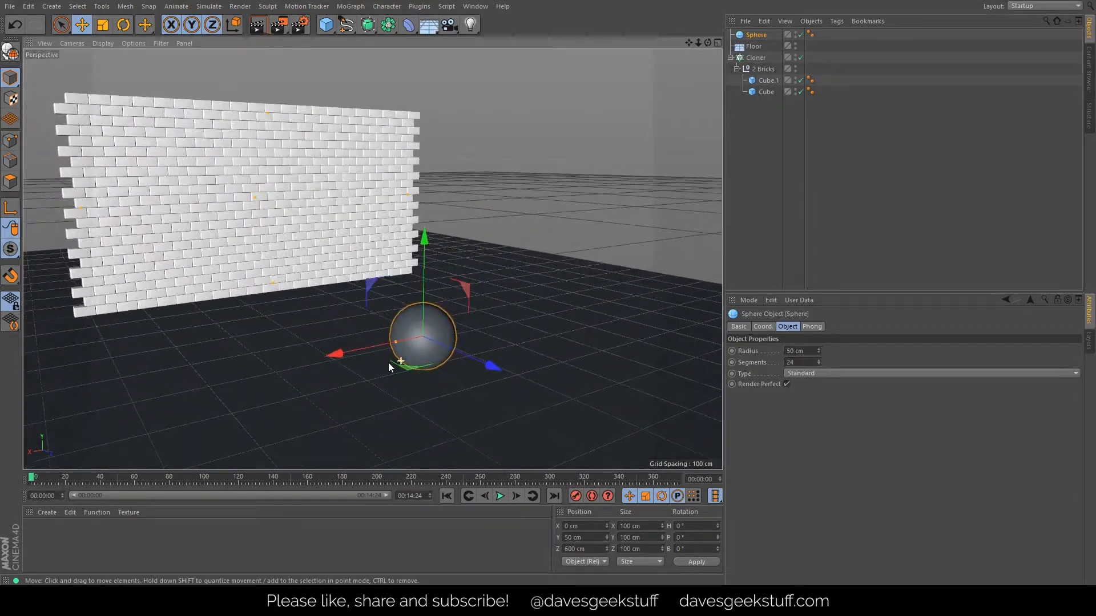
click(257, 25)
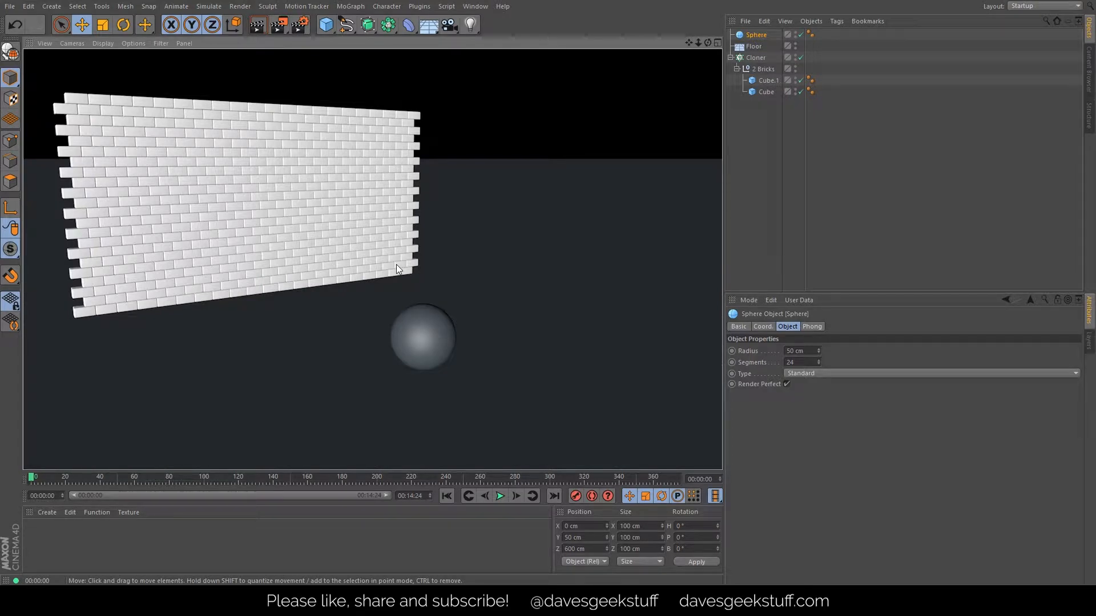
click(396, 265)
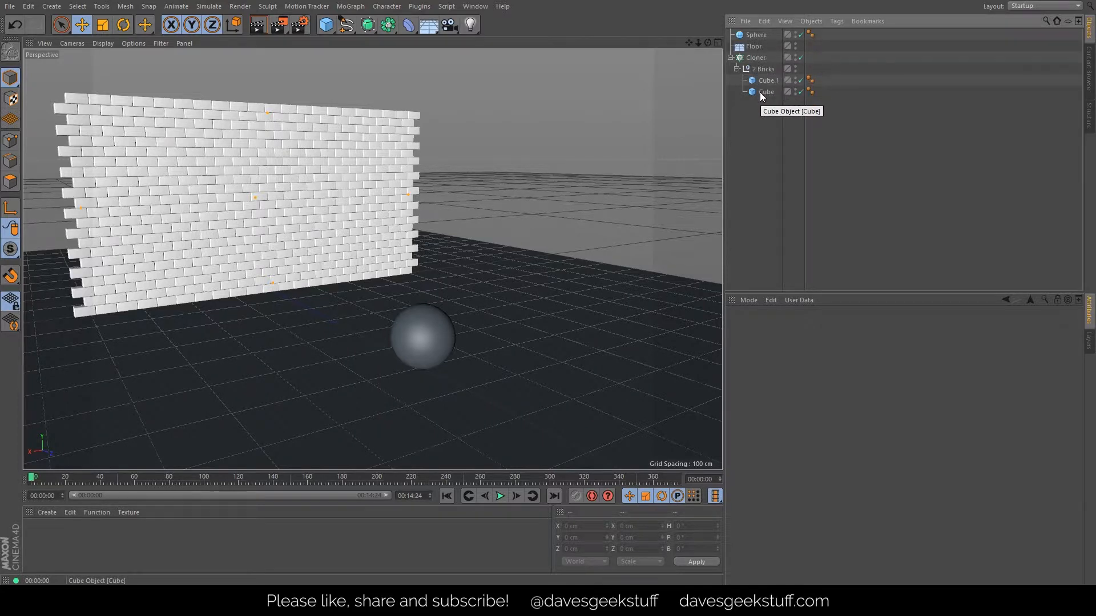
- Add a Rigid Body simulation tag to the sphere
click(754, 35)
right_click(755, 36)
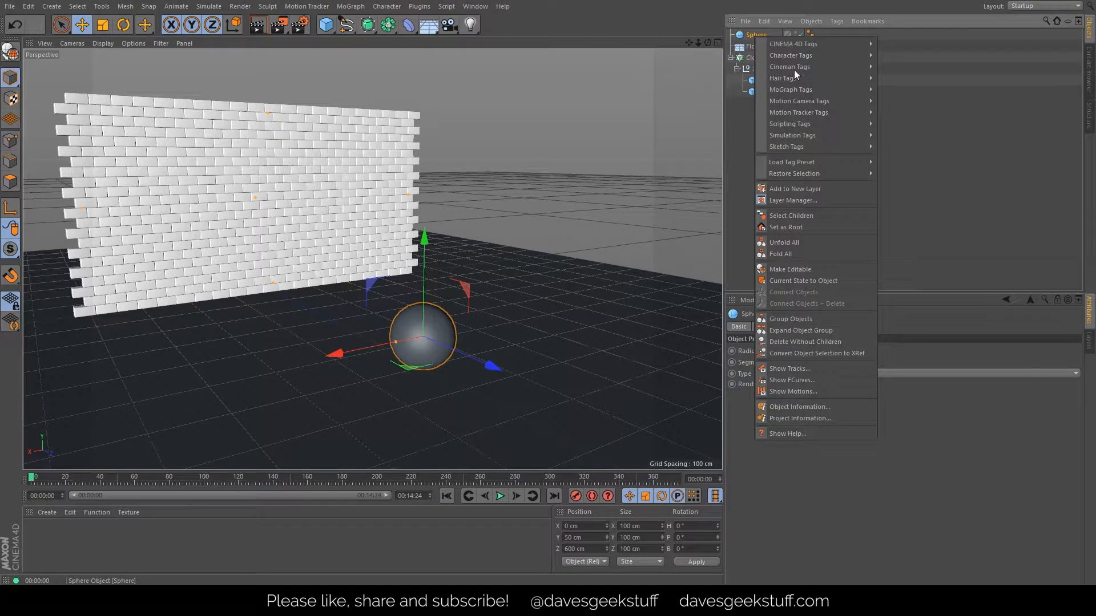
mouse_move(806, 138)
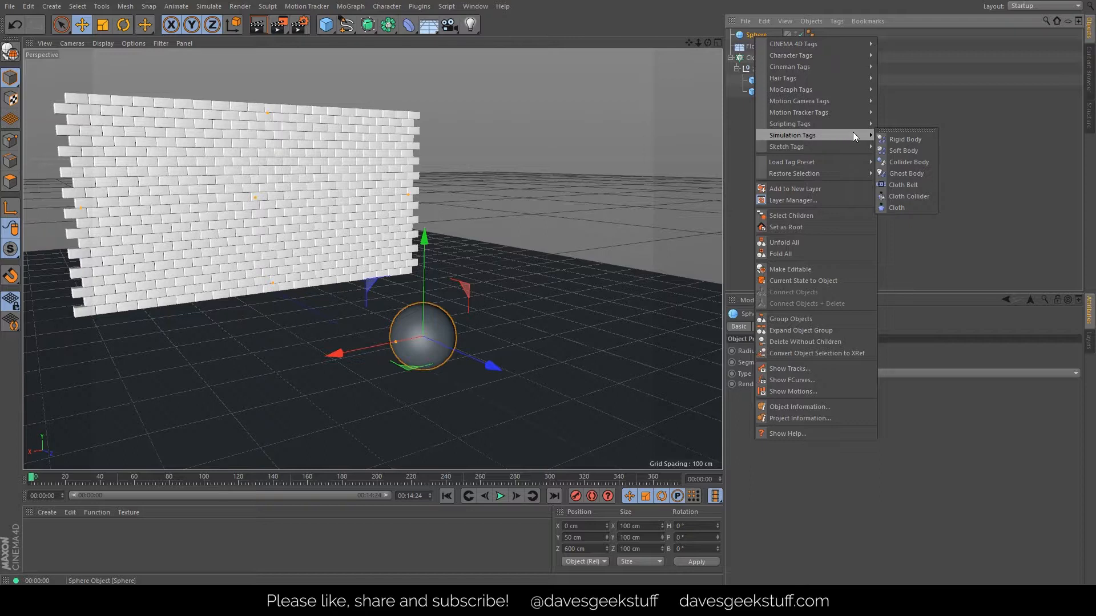
click(910, 139)
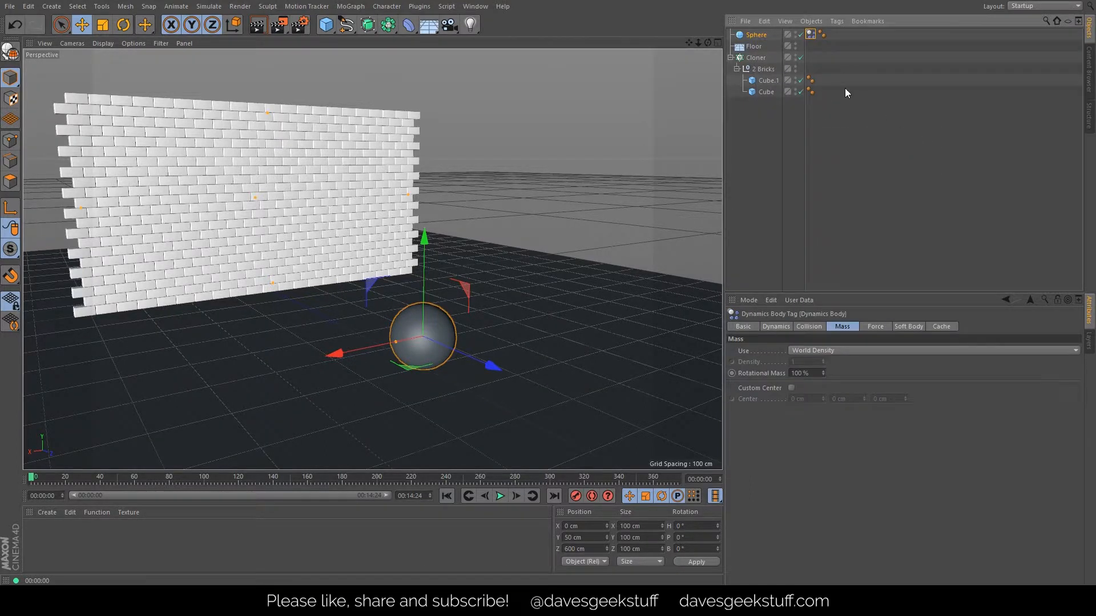
click(754, 46)
right_click(754, 47)
mouse_move(840, 146)
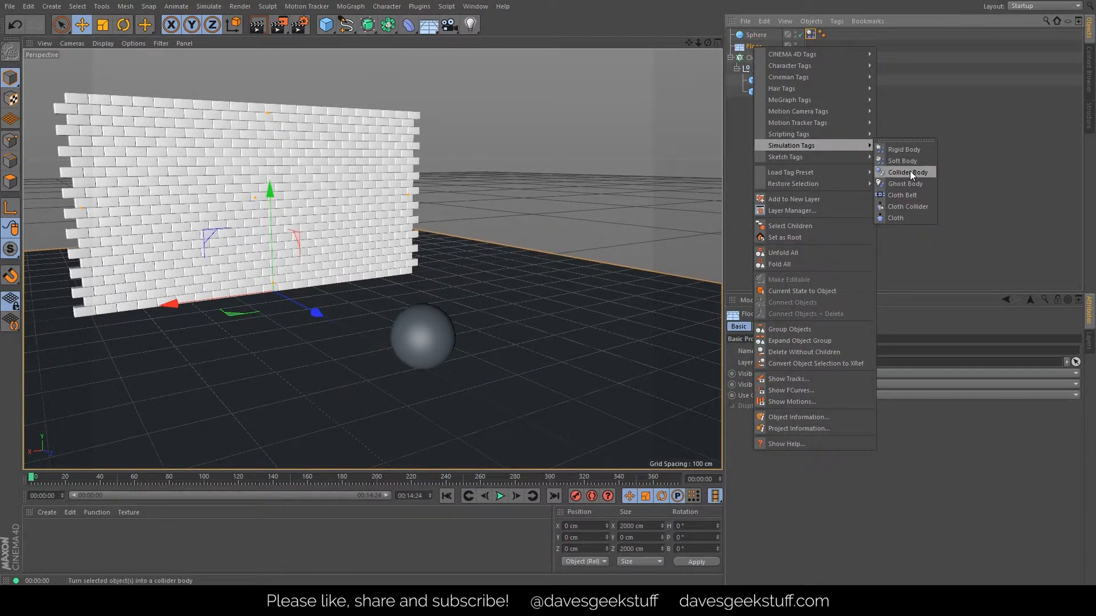
click(744, 130)
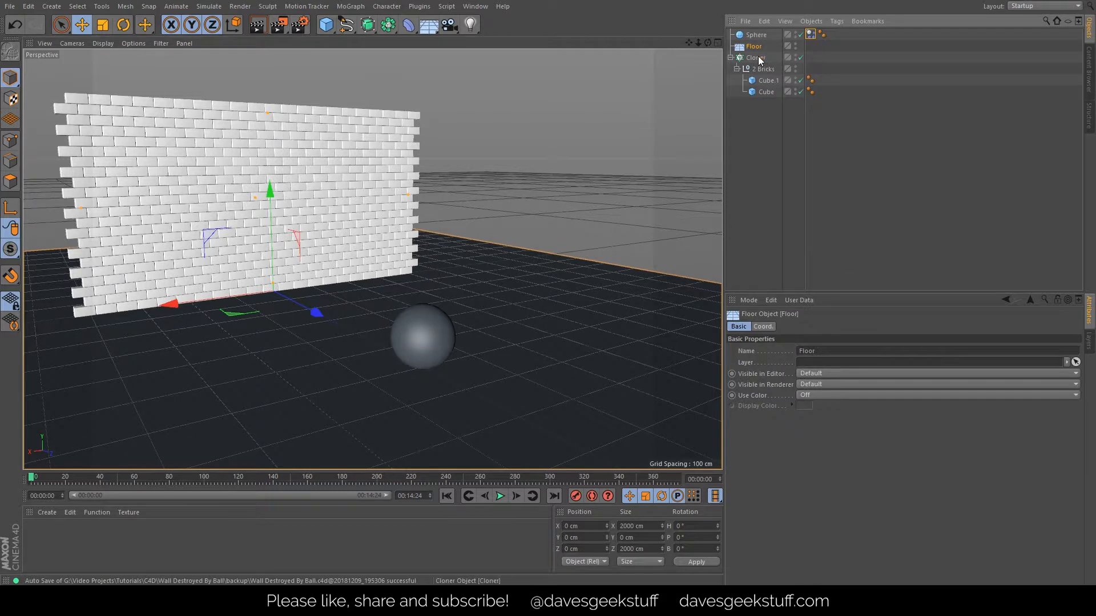
click(757, 57)
right_click(748, 57)
mouse_move(807, 146)
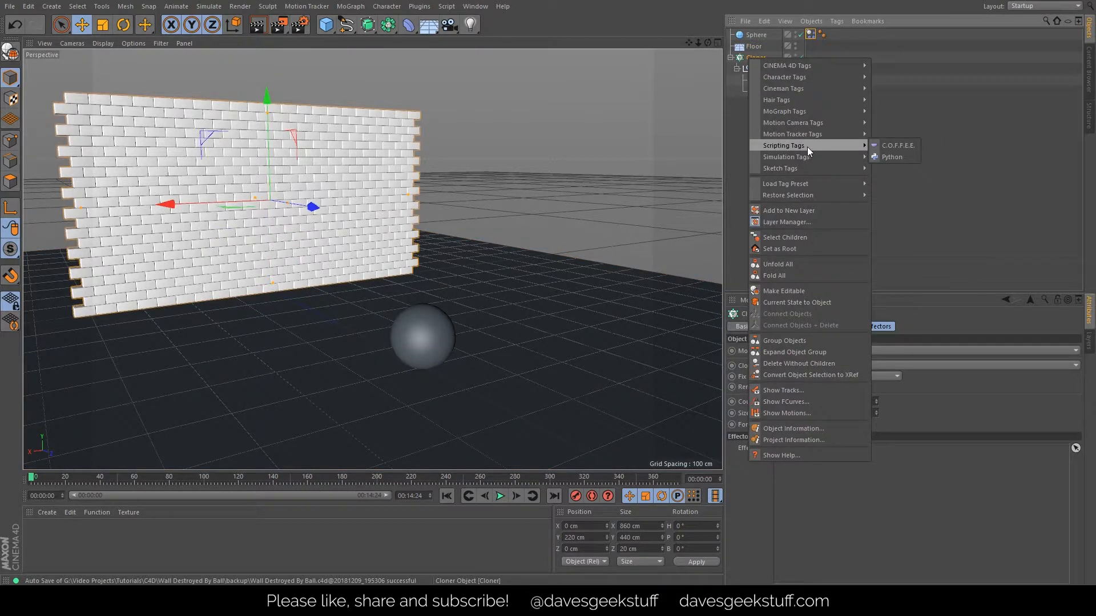
click(749, 52)
- Rename the Cloner object to "Wall"
double_click(757, 57)
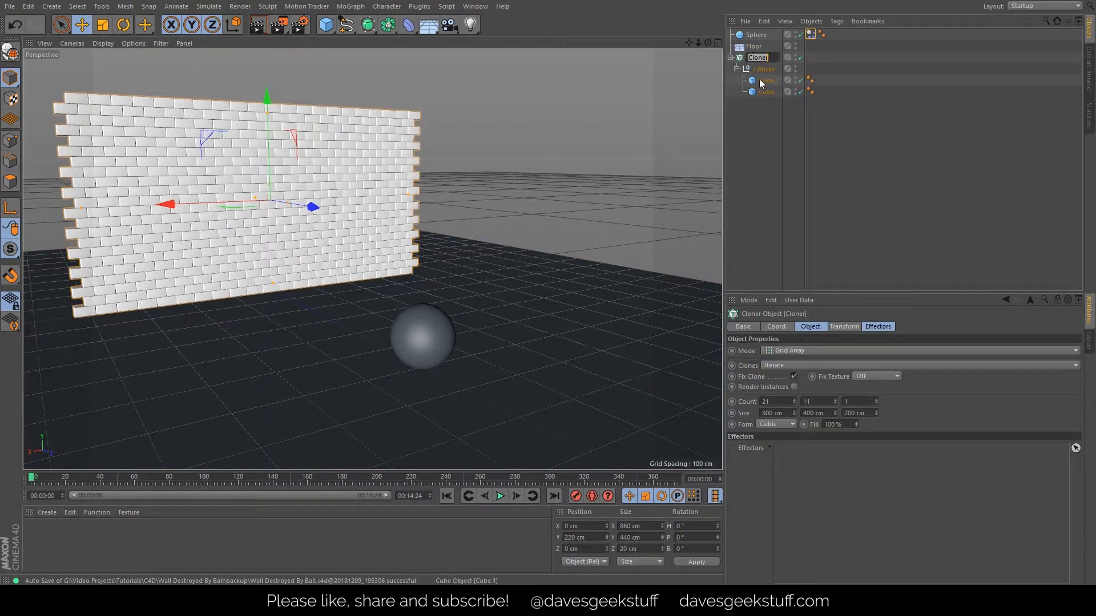
text(Wall)
key(Return)
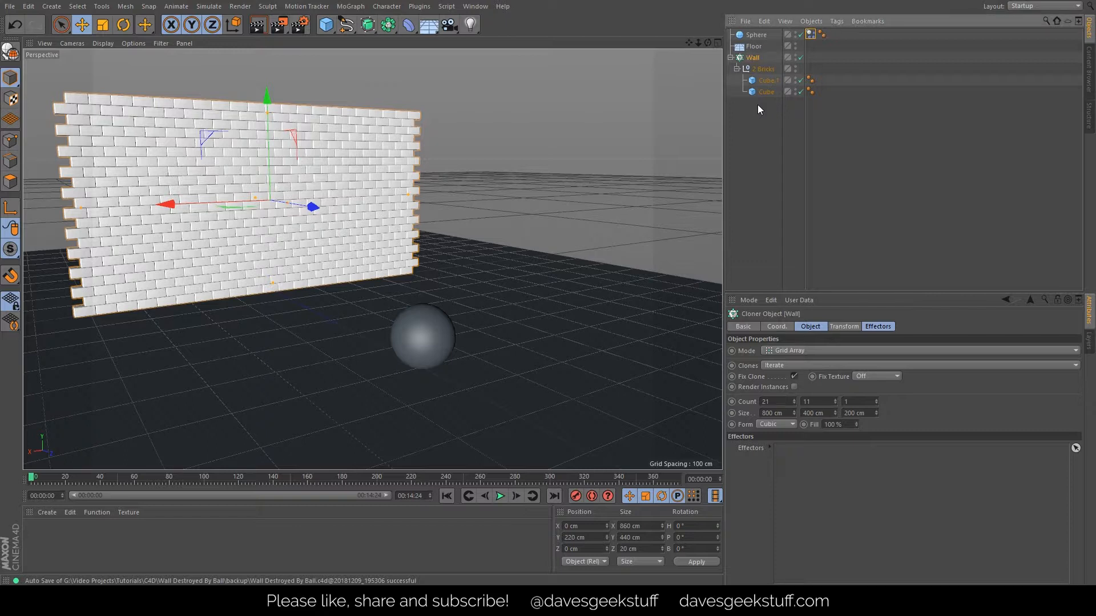
- Add a Rigid Body simulation tag to the Wall cloner
right_click(753, 57)
mouse_move(819, 162)
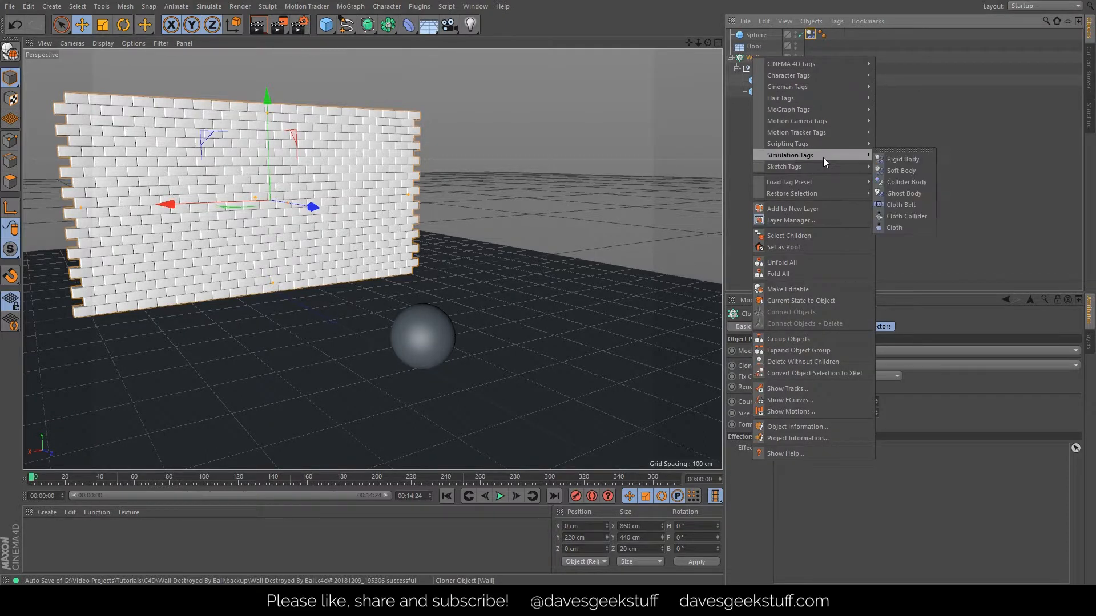
click(910, 161)
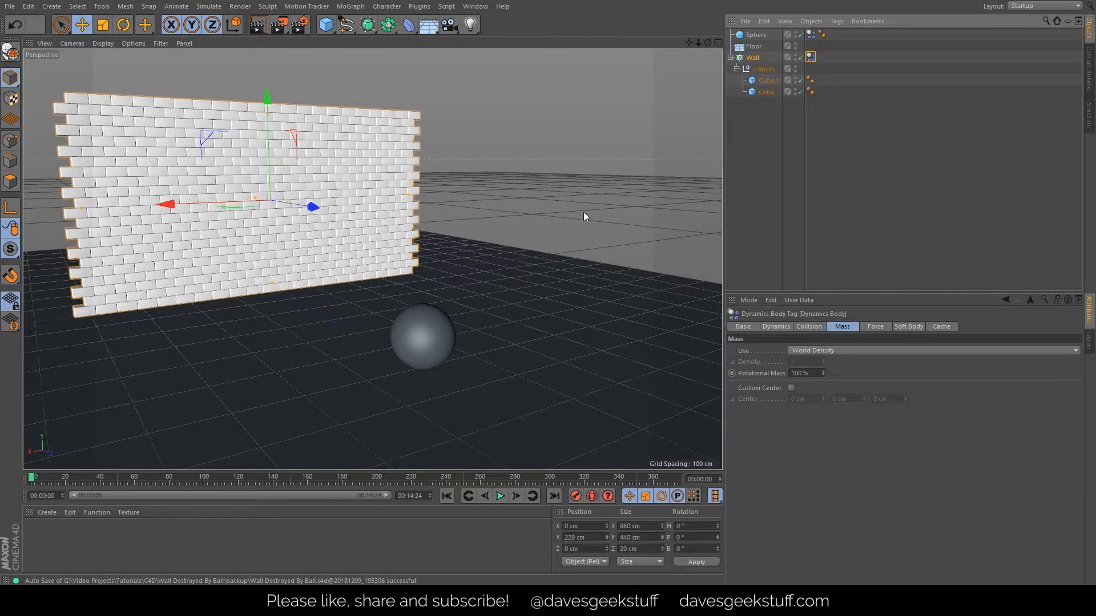
- Play the dynamics simulation of the sphere and wall, and return to the first frame
click(501, 496)
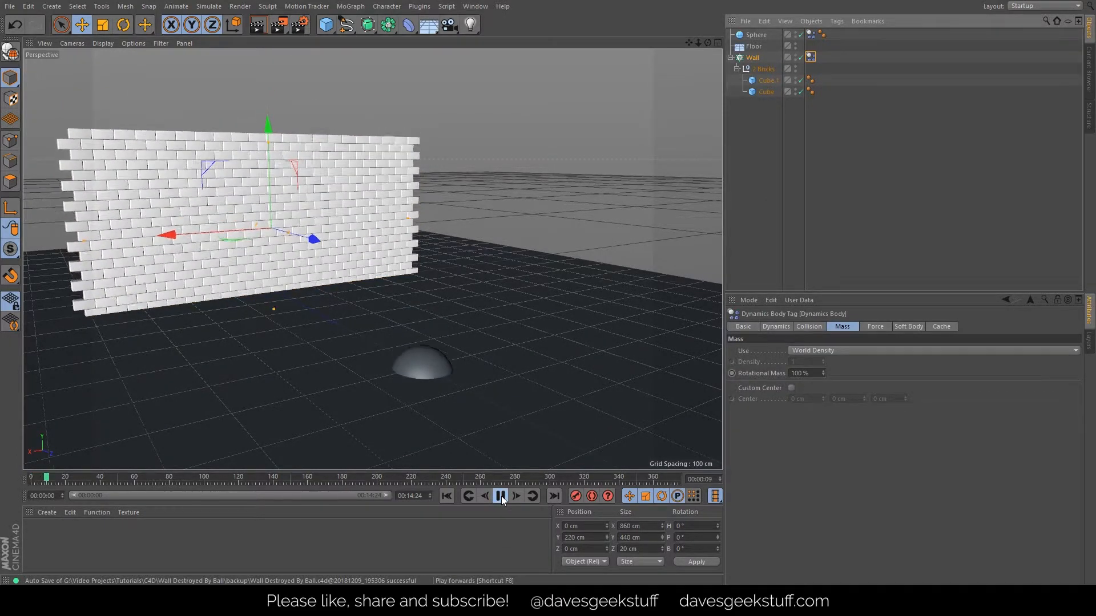
click(502, 495)
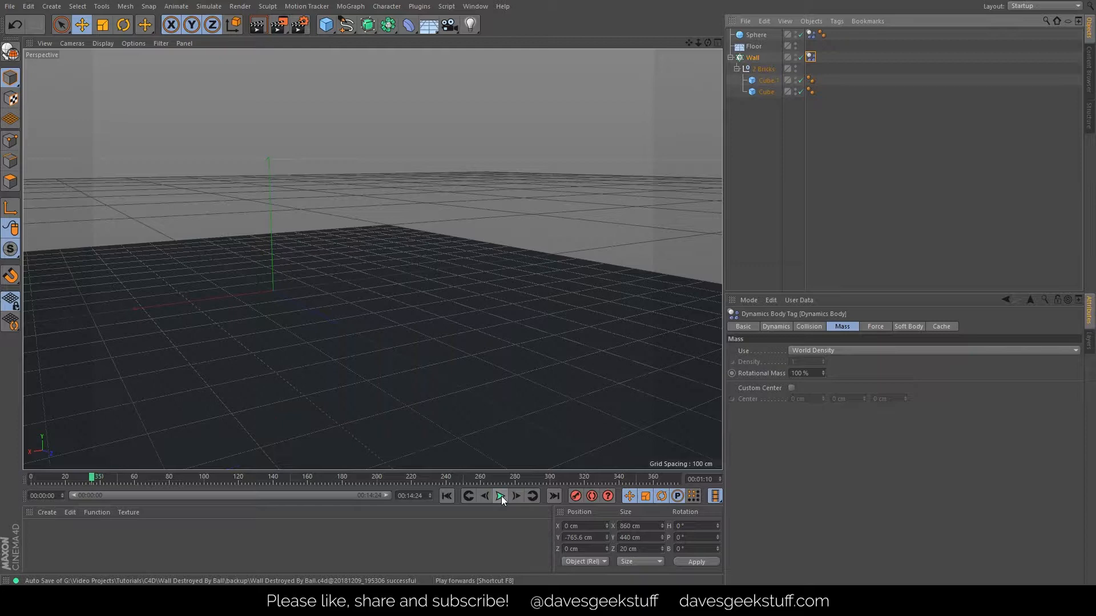
click(446, 495)
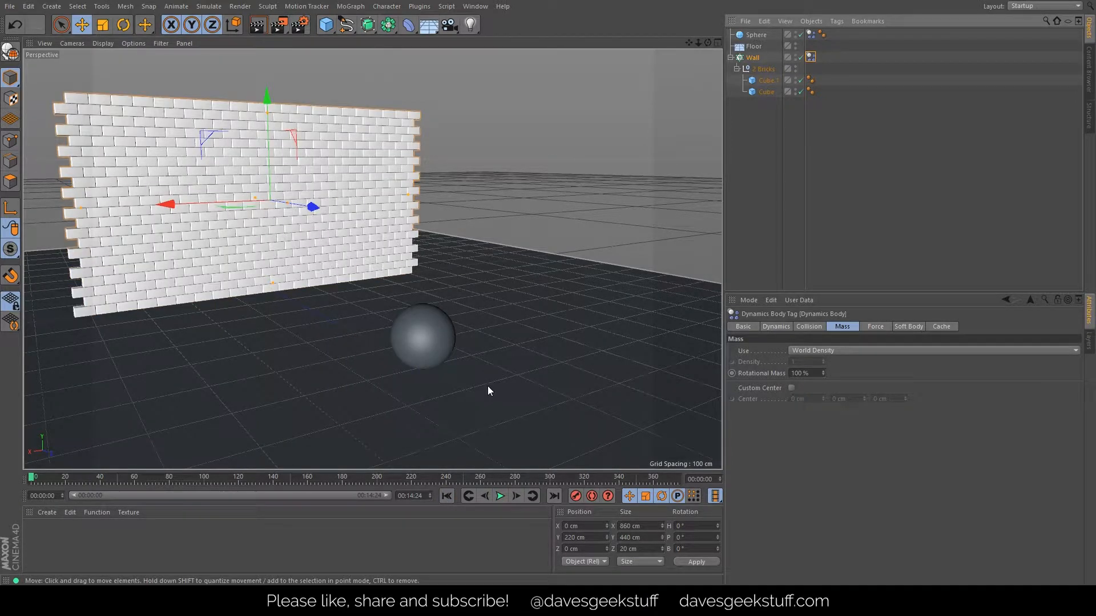
- Add a Collider Body simulation tag to the Floor object
click(754, 47)
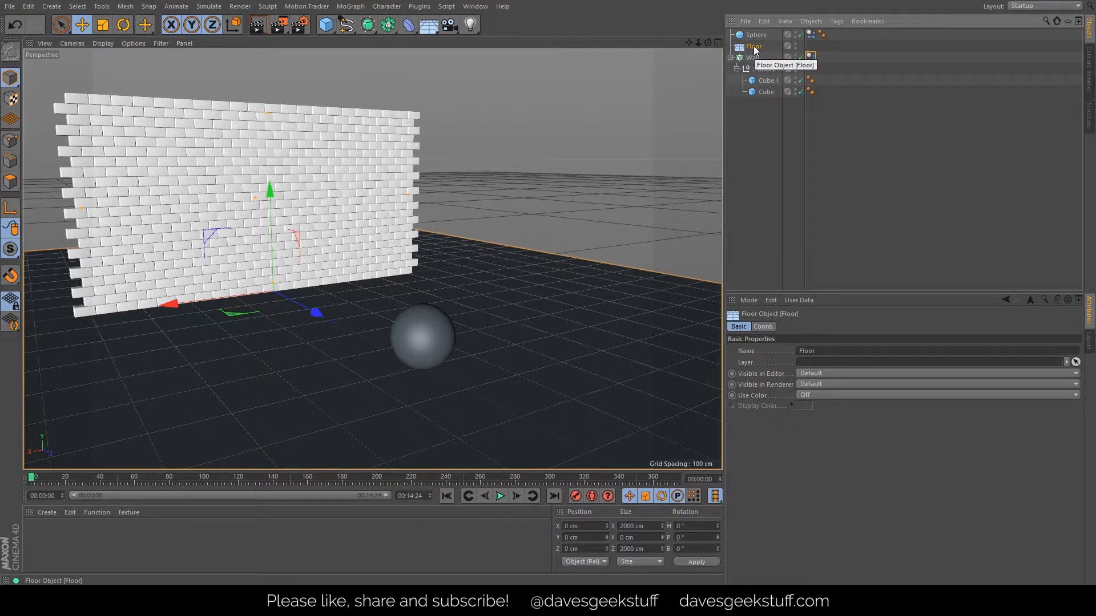
right_click(754, 50)
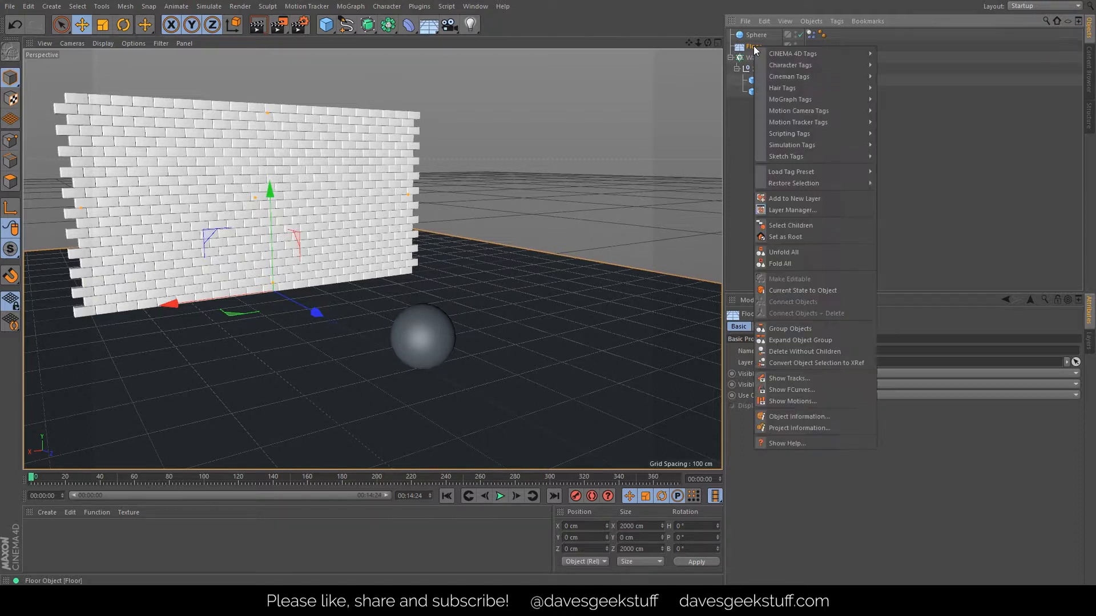
mouse_move(826, 147)
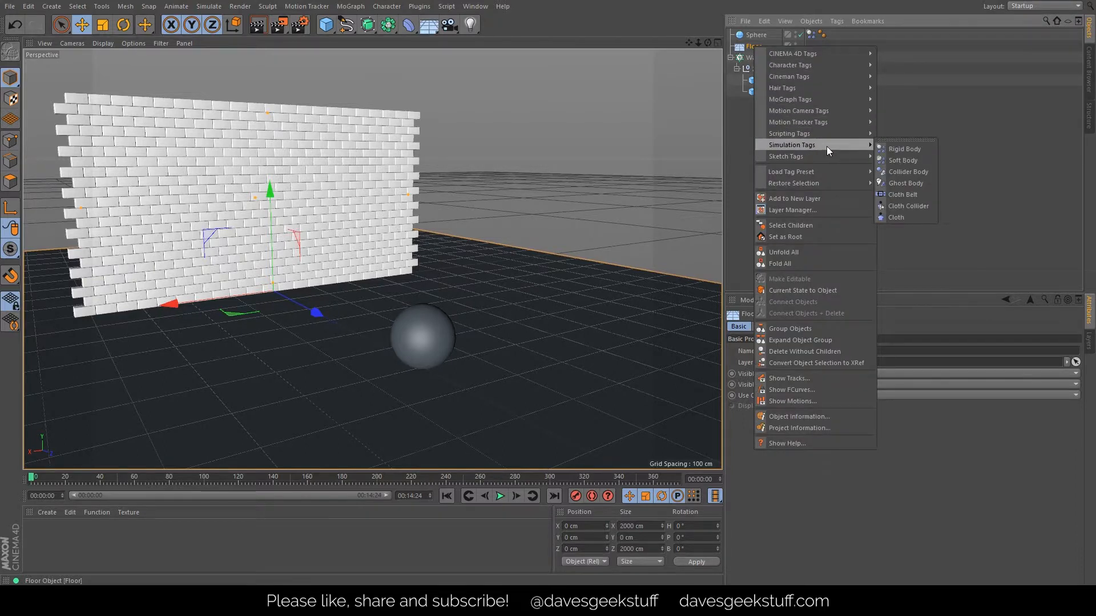
click(900, 172)
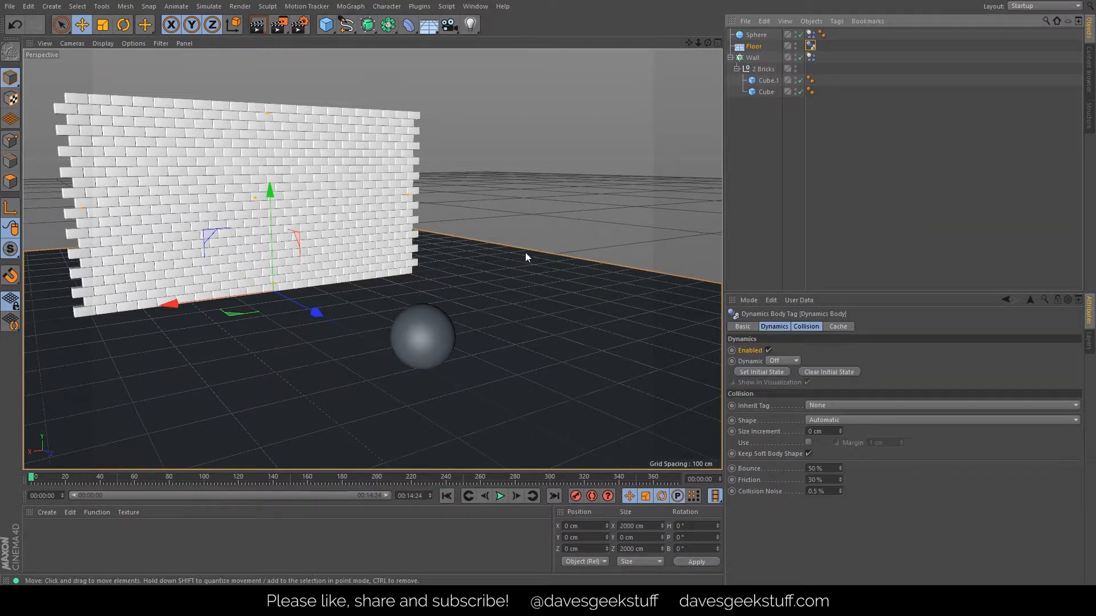
- Test the simulation with the floor as a collider, and return to the first frame
click(502, 497)
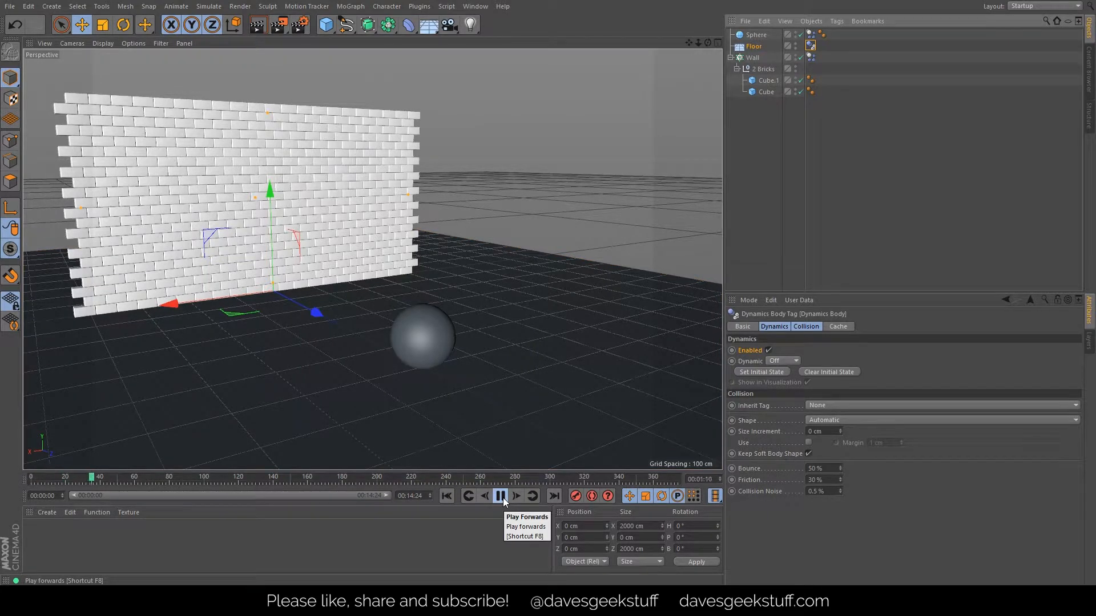
click(501, 497)
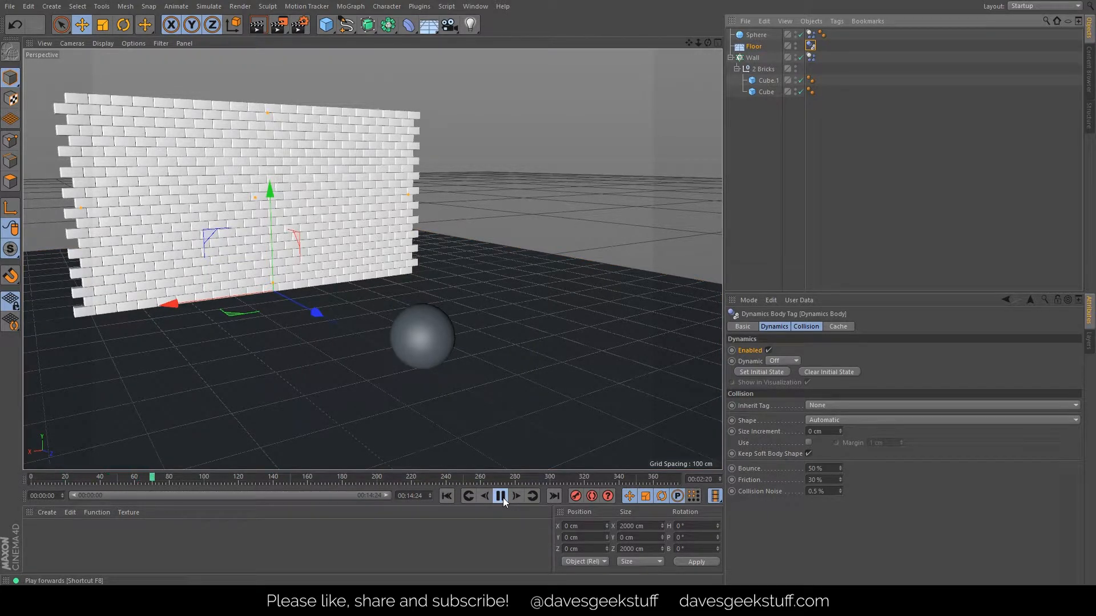
click(447, 496)
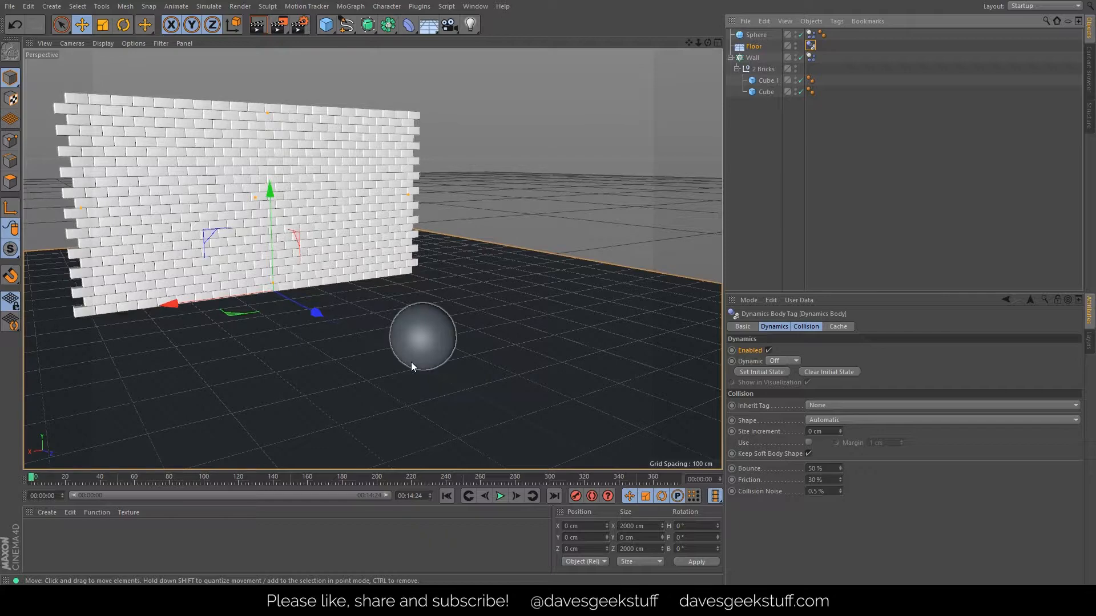
- Add a cube and move it along Z to 760 cm, behind the sphere on the side away from the wall
mouse_move(397, 355)
alt+mouse_down()
mouse_move(488, 360)
mouse_move(497, 350)
mouse_move(444, 354)
mouse_move(434, 342)
alt+mouse_up()
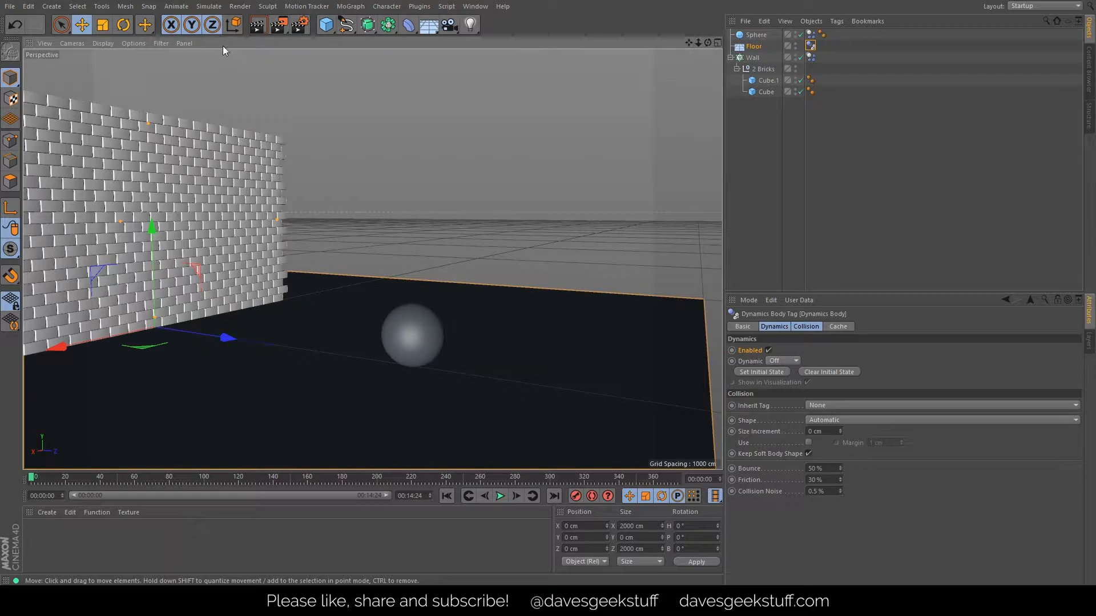
click(326, 26)
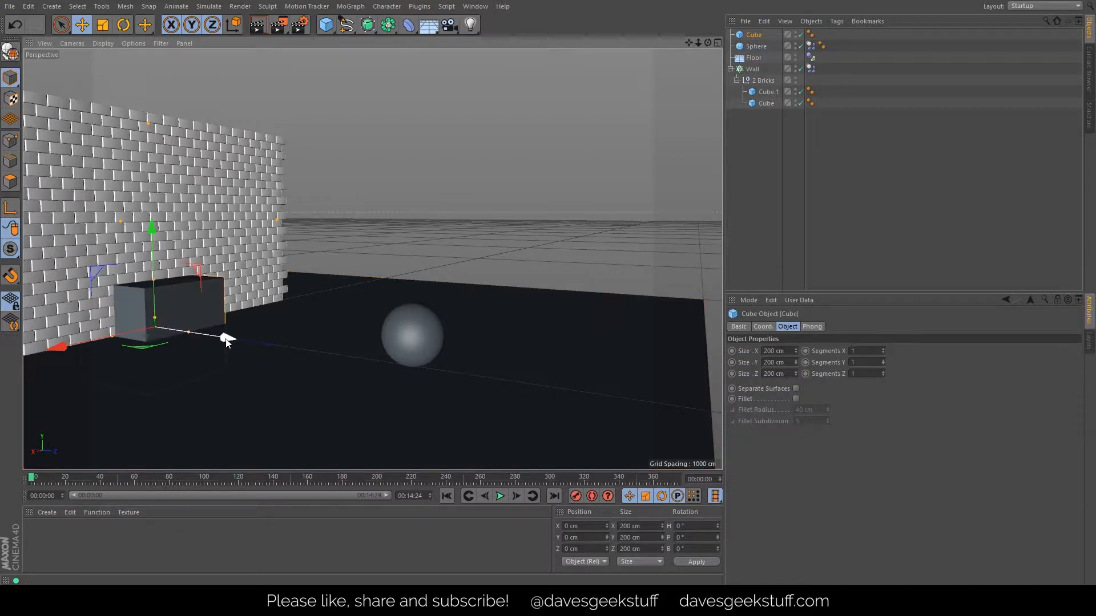
drag(227, 339, 625, 398)
alt+right_drag(428, 353, 459, 341)
alt+drag(459, 341, 500, 331)
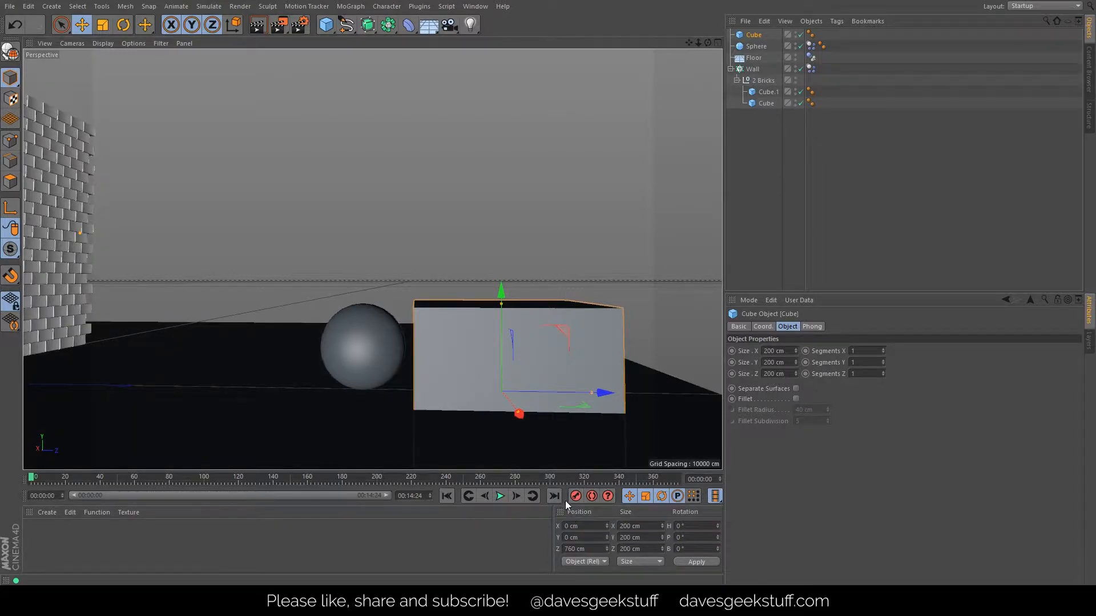
- Keyframe the cube at frame 0, and keyframe it again at frame 13 moved along Z to 570 cm
click(575, 498)
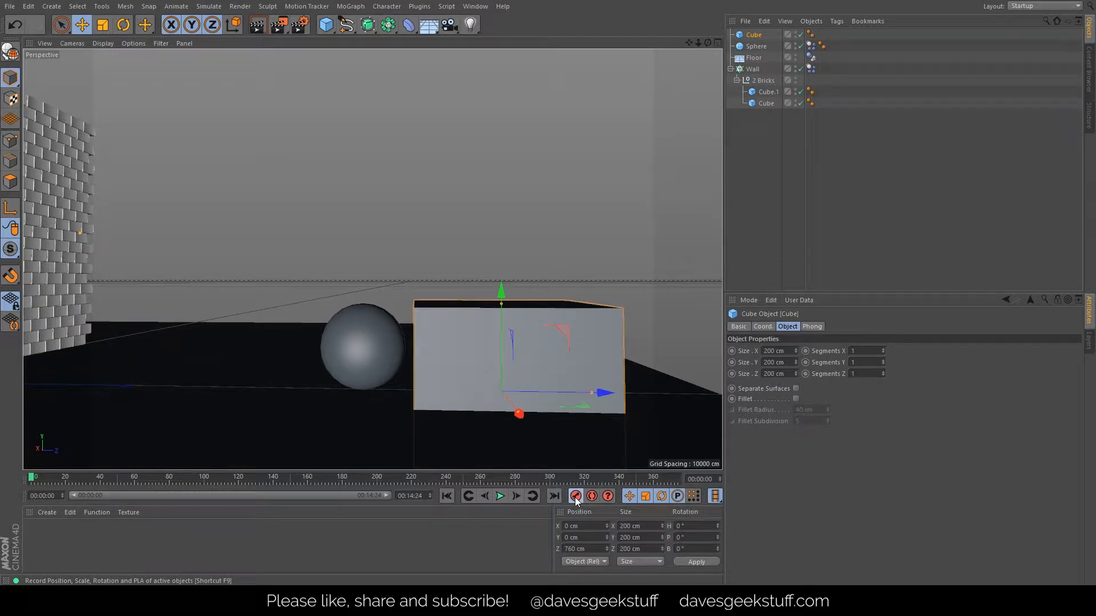
click(517, 497)
click(517, 497)
click(518, 497)
click(518, 497)
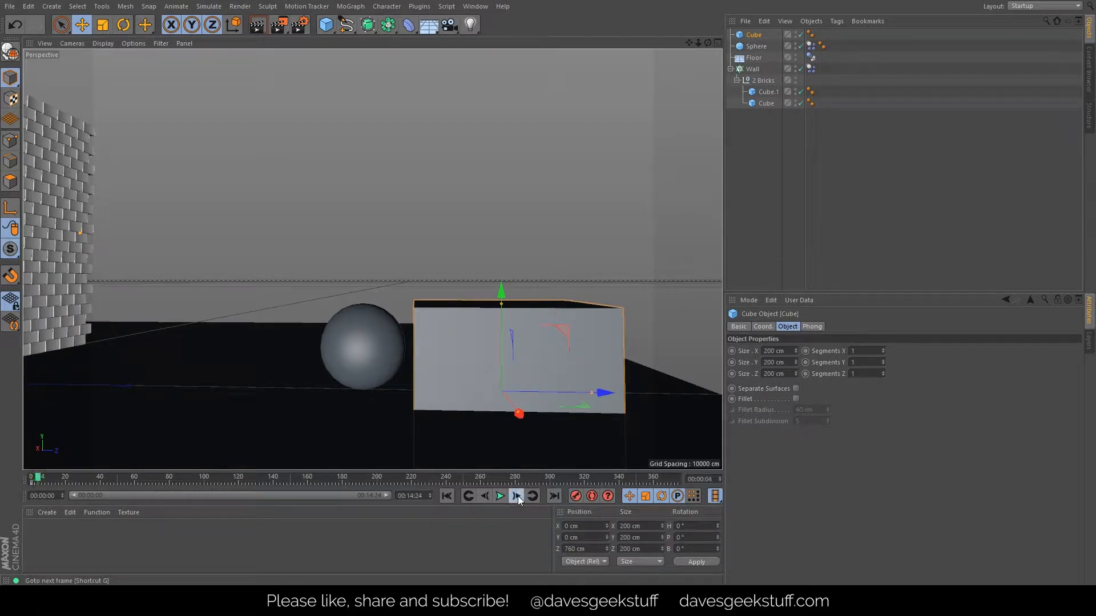
click(517, 497)
click(518, 497)
click(518, 497)
click(518, 498)
click(518, 497)
click(518, 496)
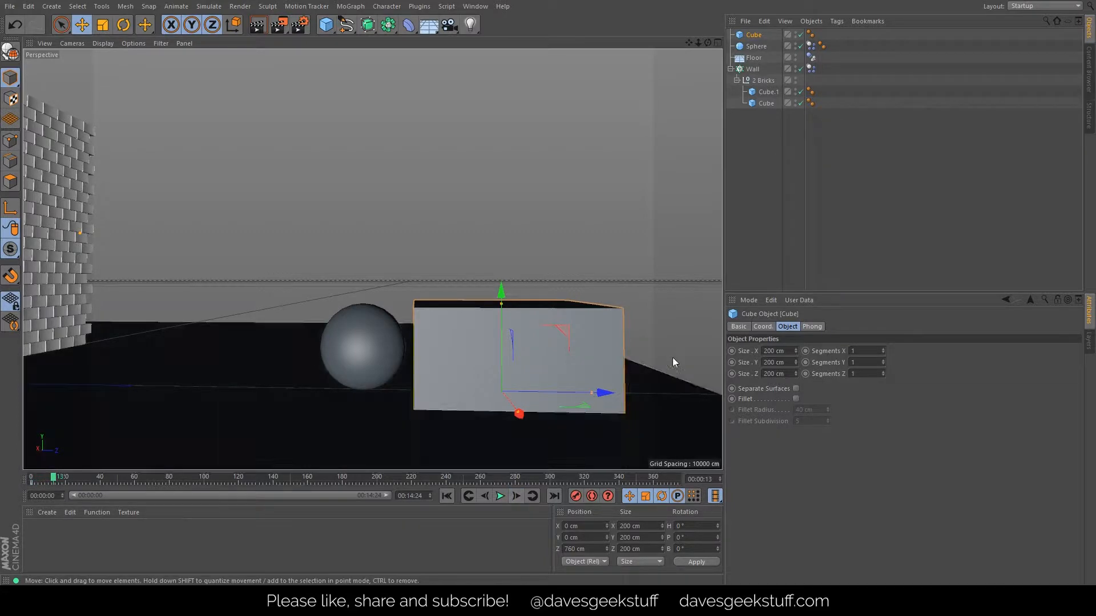
drag(604, 394, 441, 398)
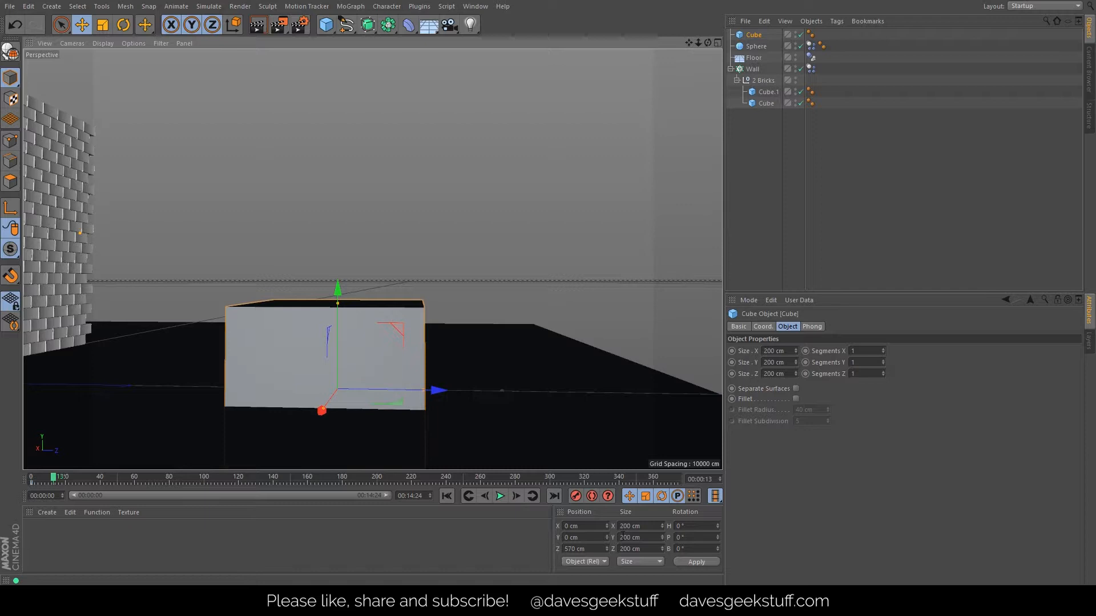
click(574, 498)
- Play the cube's keyframed motion from the start, and rewind to frame 0
click(447, 497)
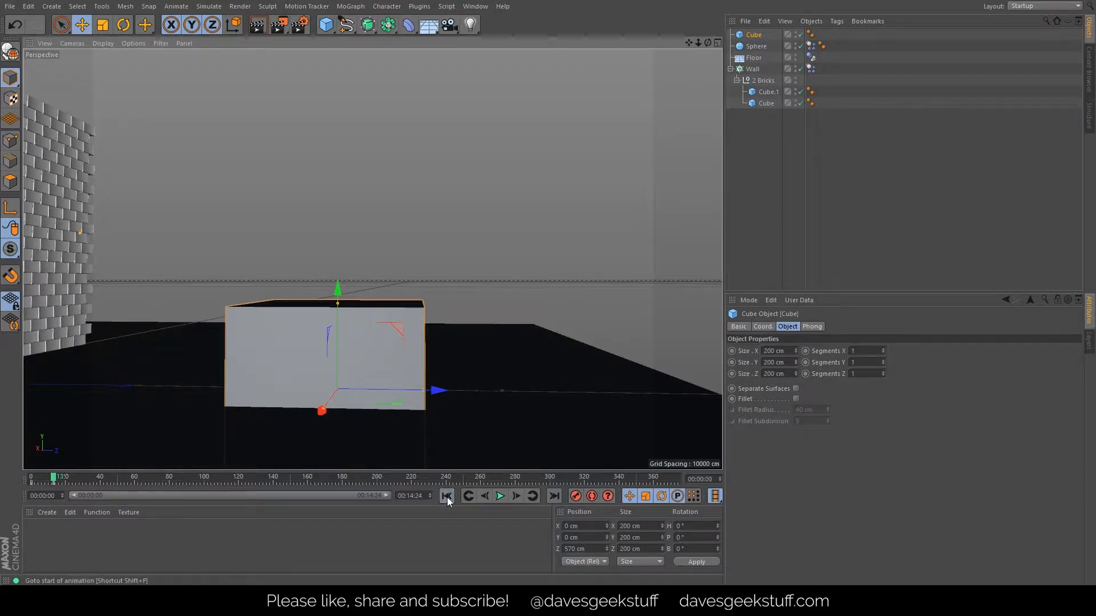
click(500, 496)
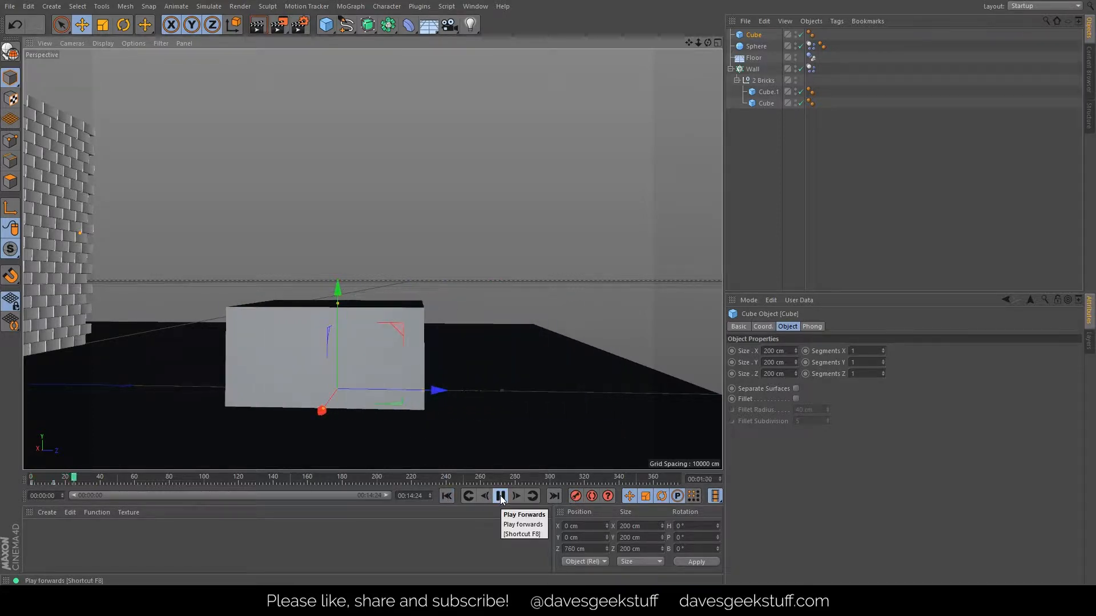
click(501, 496)
click(447, 496)
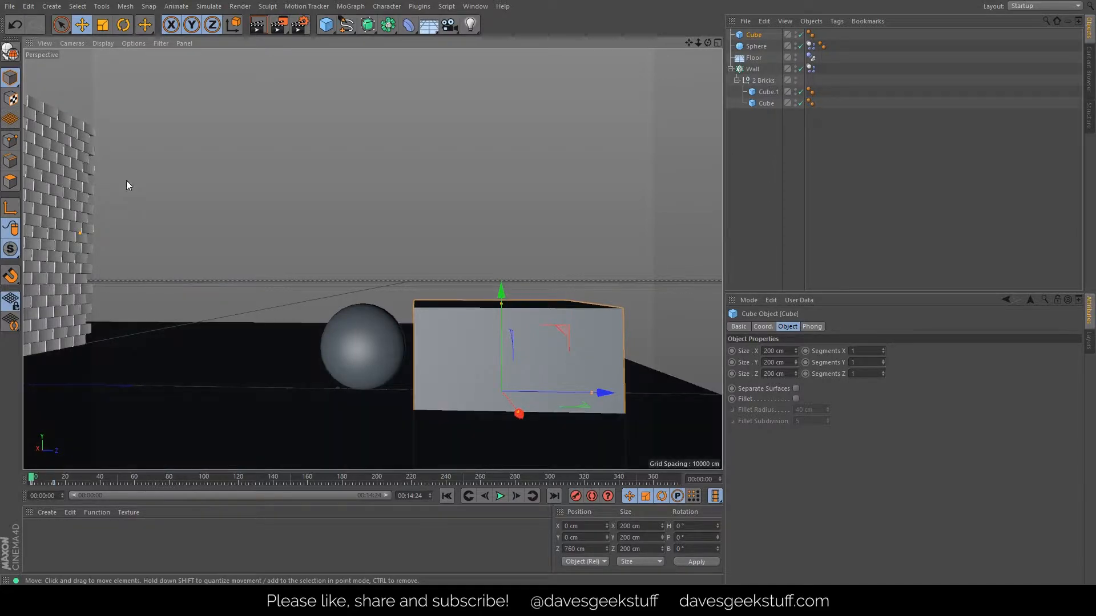
- Undo the cube's recorded keyframes and its last move, keeping the cube at Z 760 cm
click(16, 26)
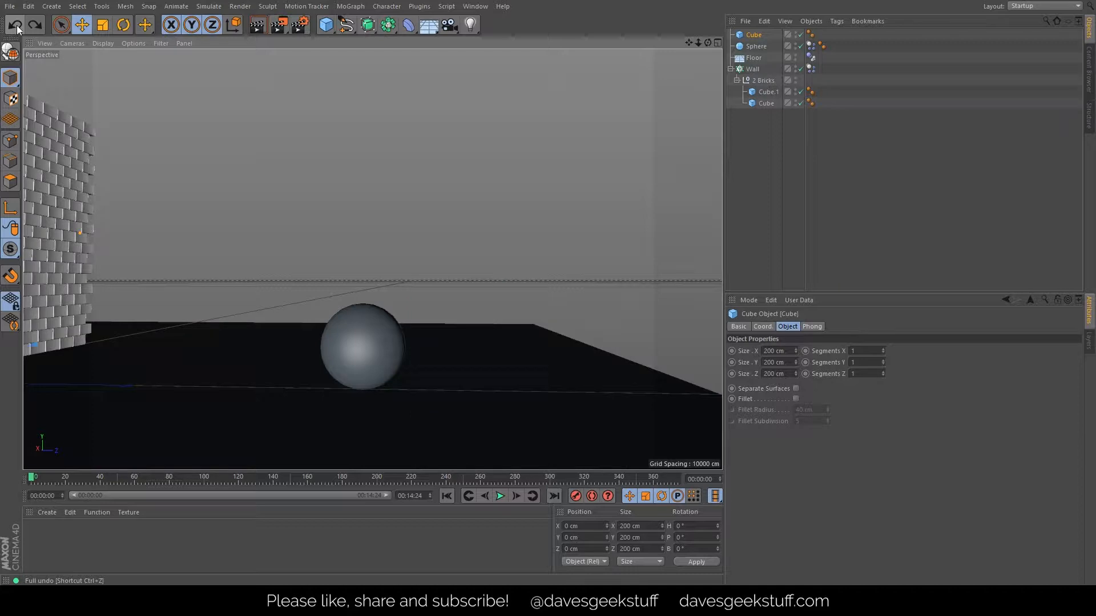
click(35, 25)
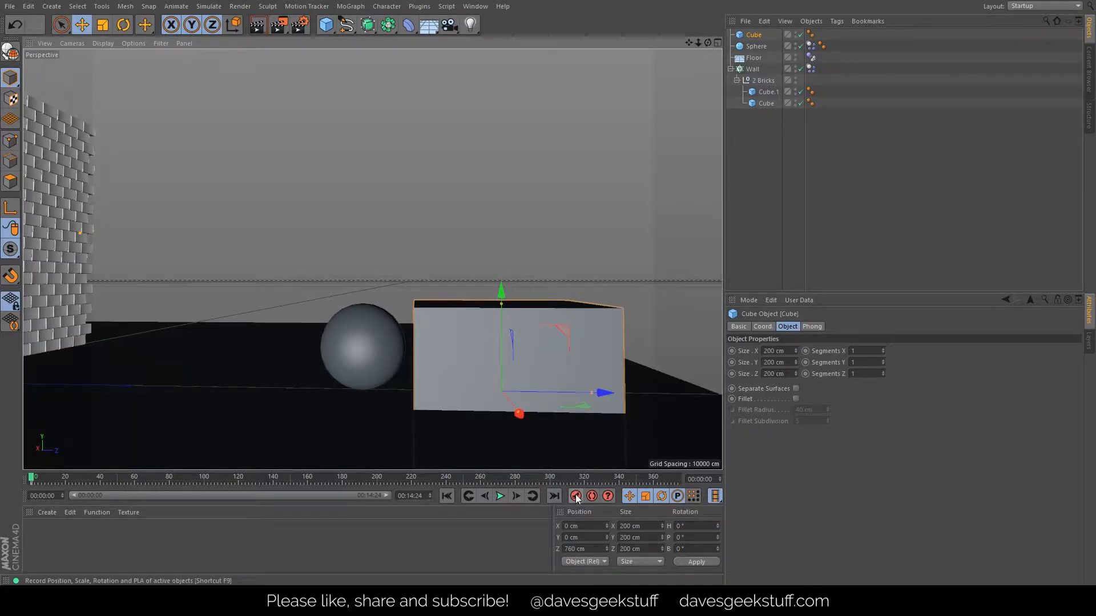
- Keyframe the cube at frame 0 and again at frame 1, moved into the sphere to Z about 716 cm
click(516, 495)
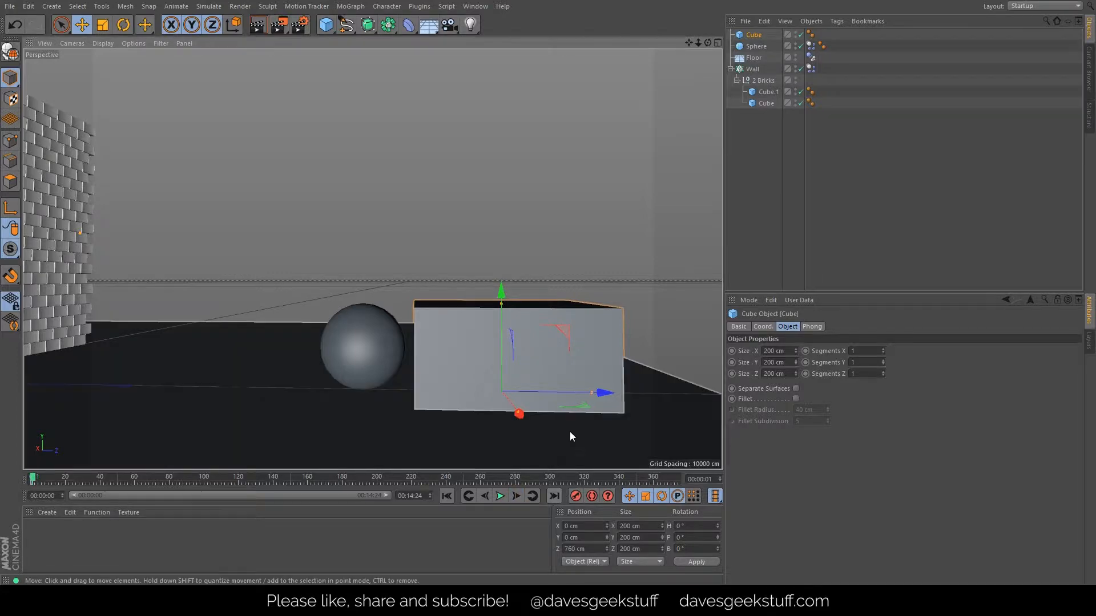
drag(604, 393, 573, 400)
mouse_move(392, 368)
alt+mouse_down()
mouse_move(416, 369)
mouse_move(395, 369)
alt+mouse_up()
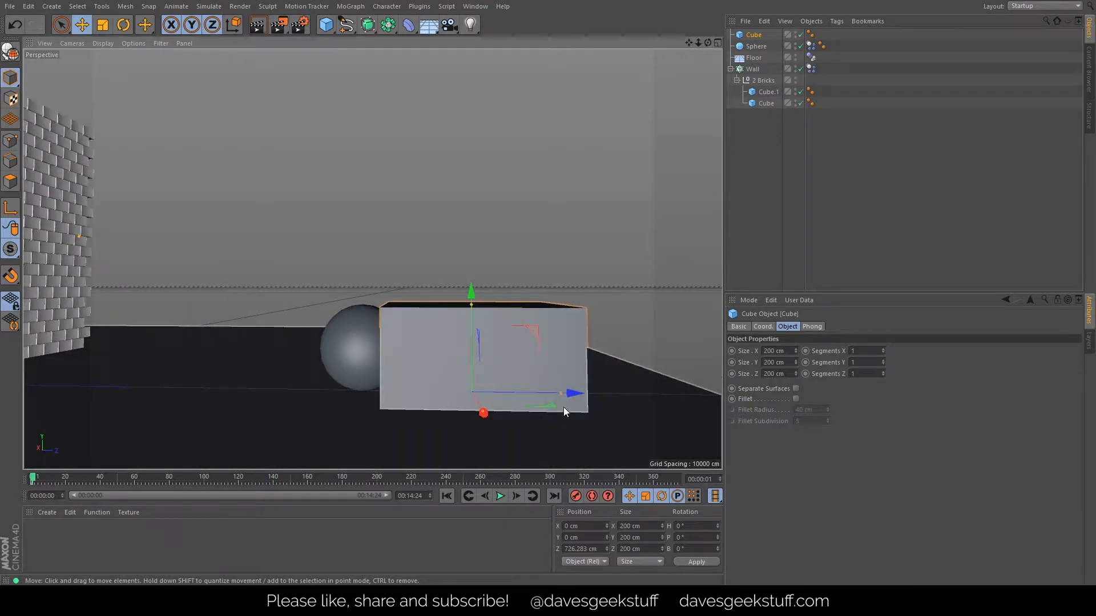
drag(568, 396, 558, 399)
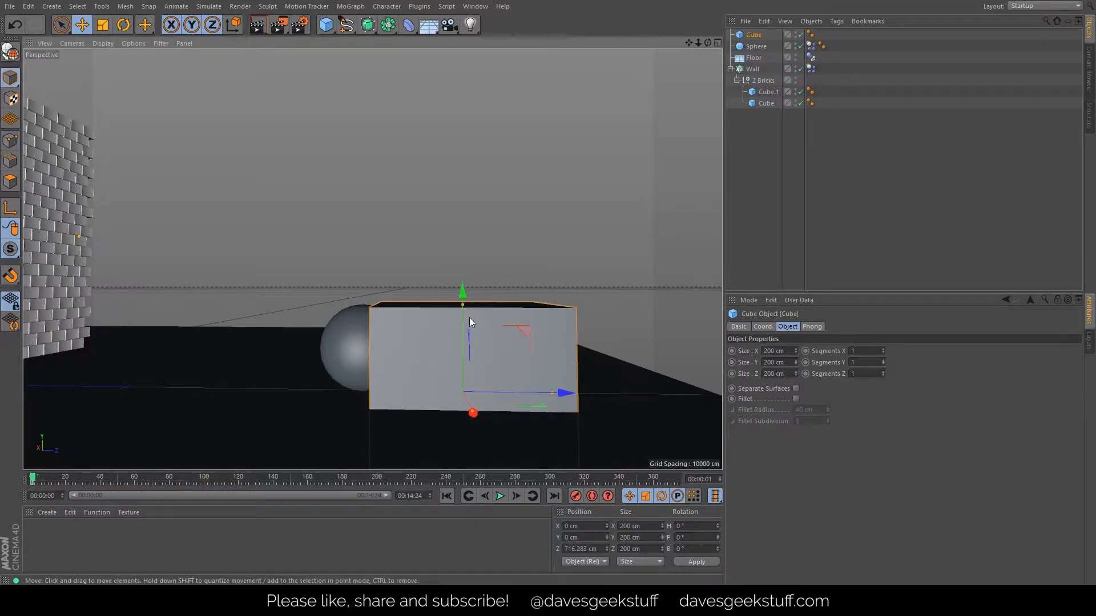
- Play the cube's one-frame push from the start, and return to frame 0
click(447, 496)
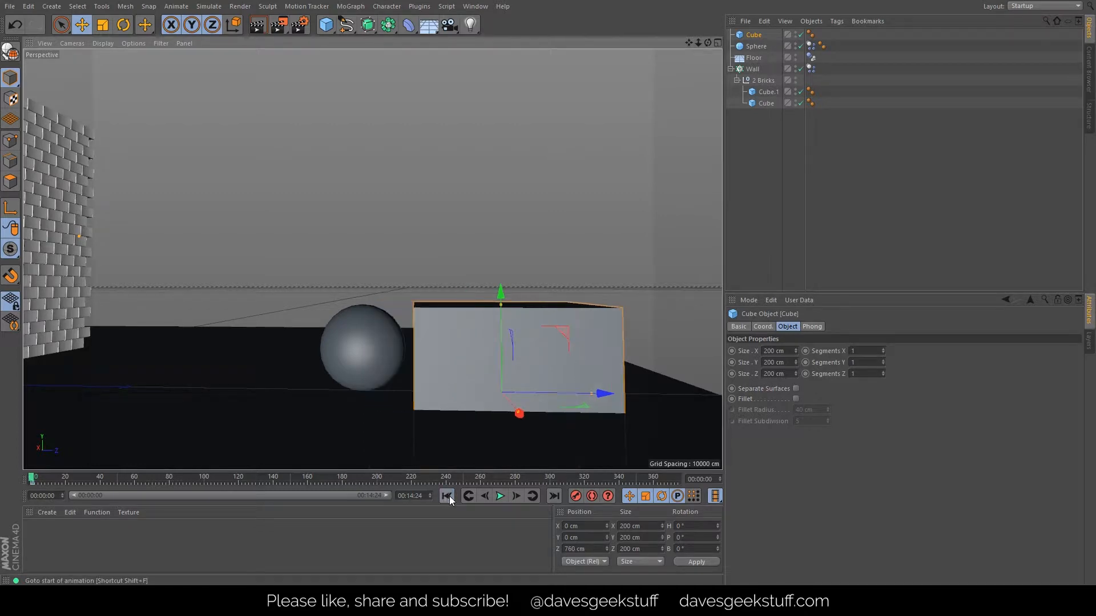
click(499, 496)
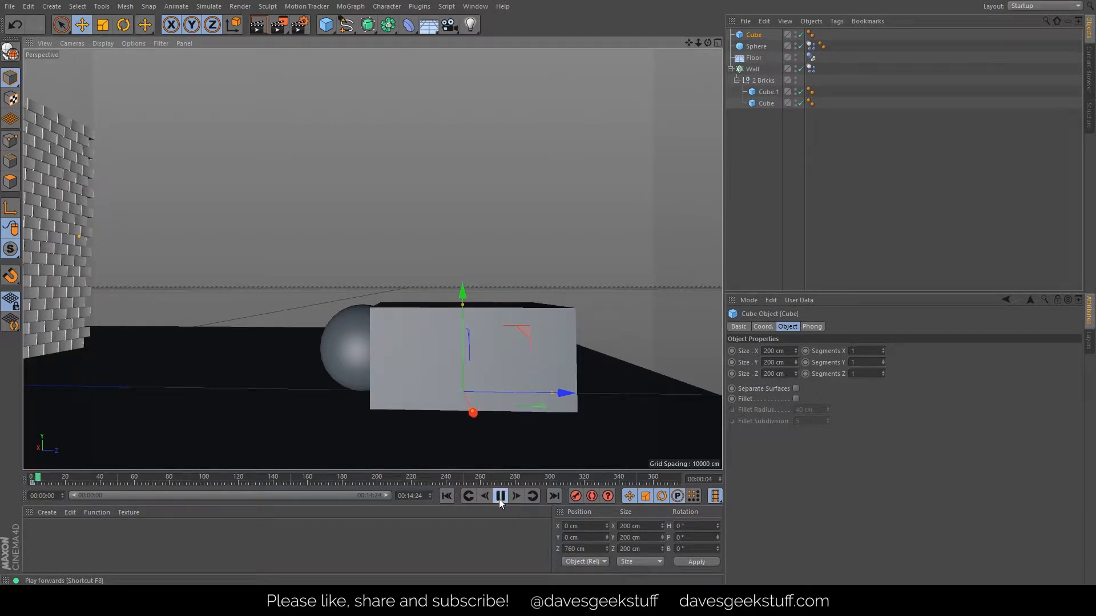
click(446, 495)
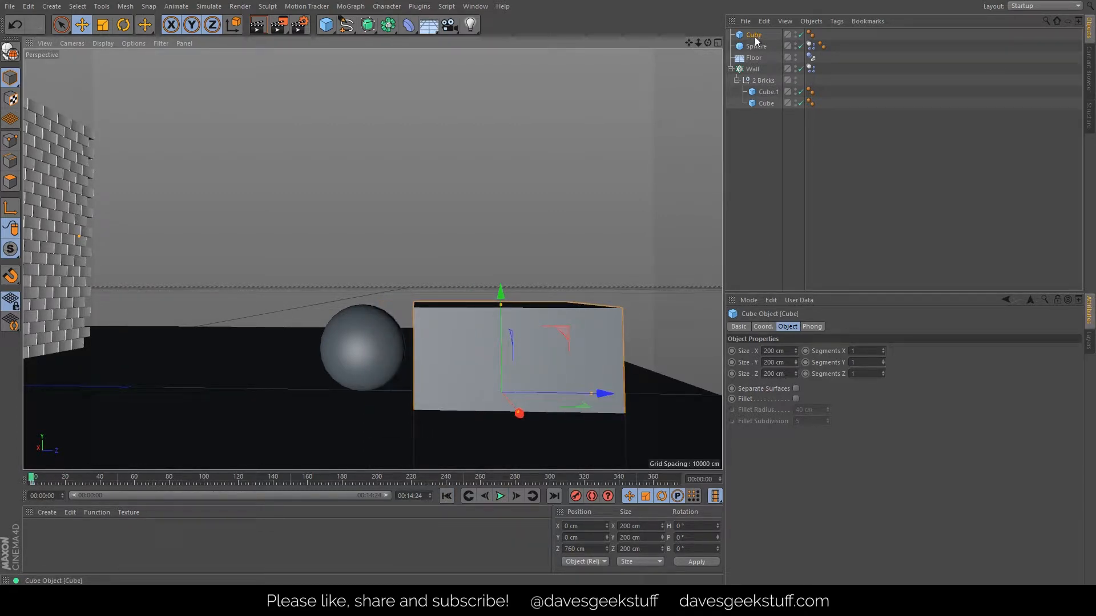
- Add a Collider Body simulation tag to the keyframed cube
right_click(752, 35)
mouse_move(821, 133)
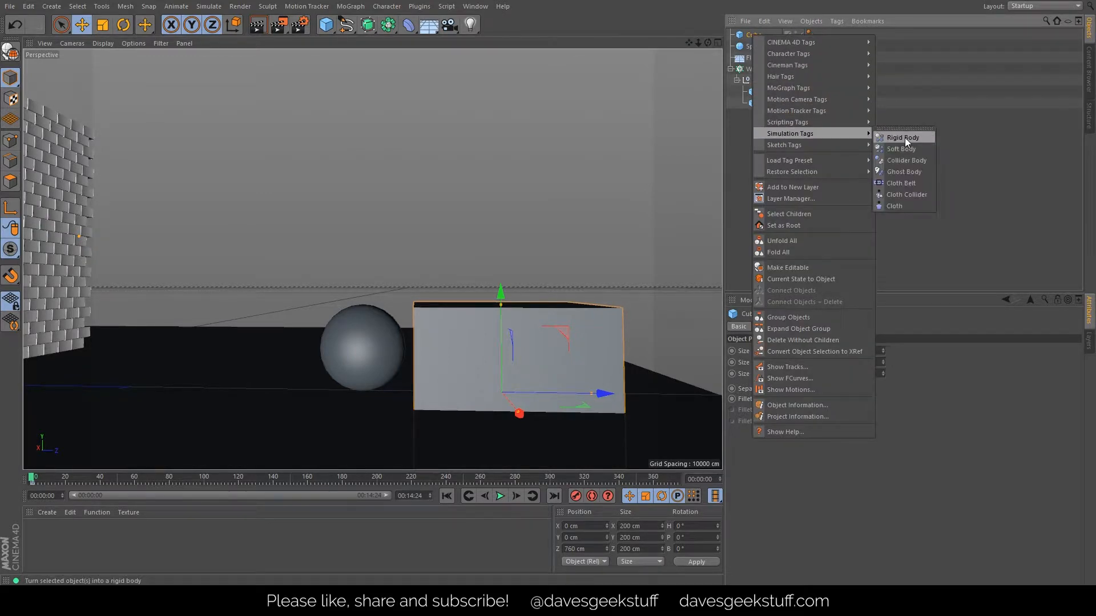
click(917, 162)
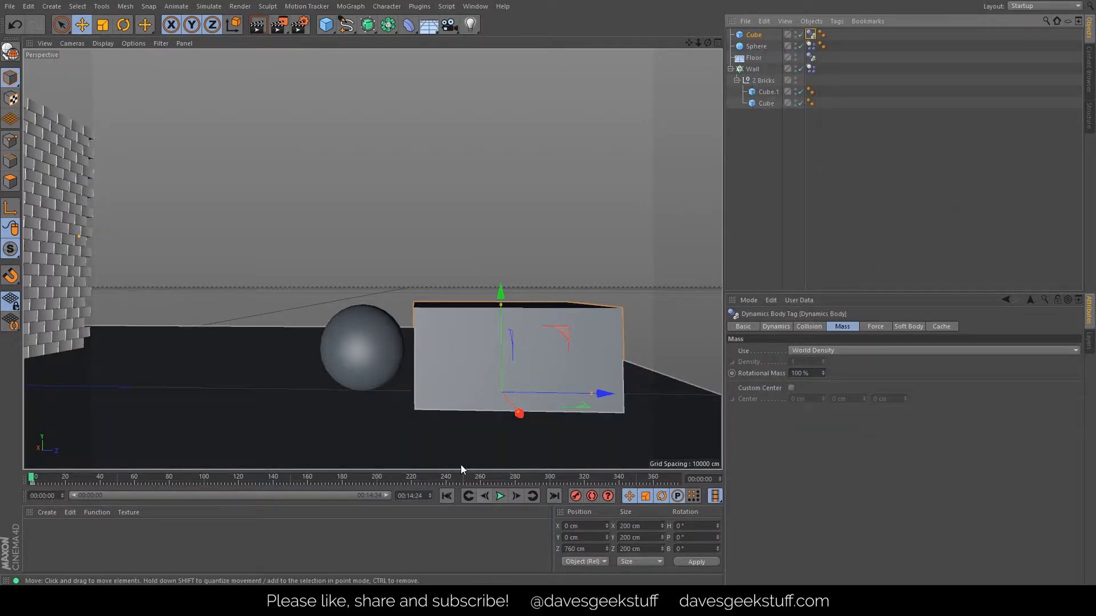
- Play the simulation of the cube launching the sphere at the wall, and rewind to the start
click(499, 496)
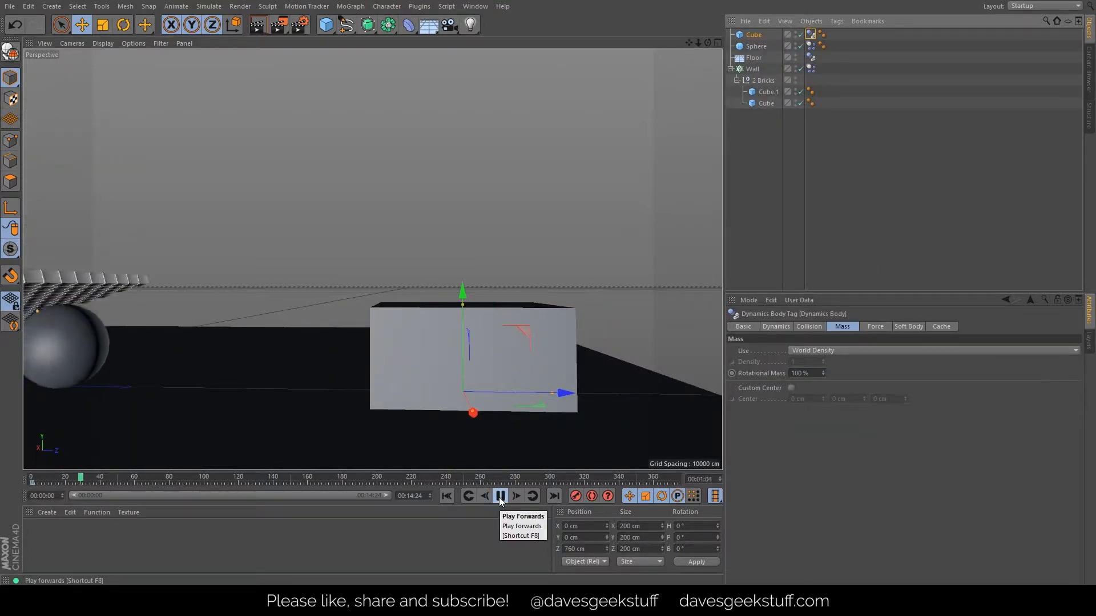
click(500, 496)
click(446, 496)
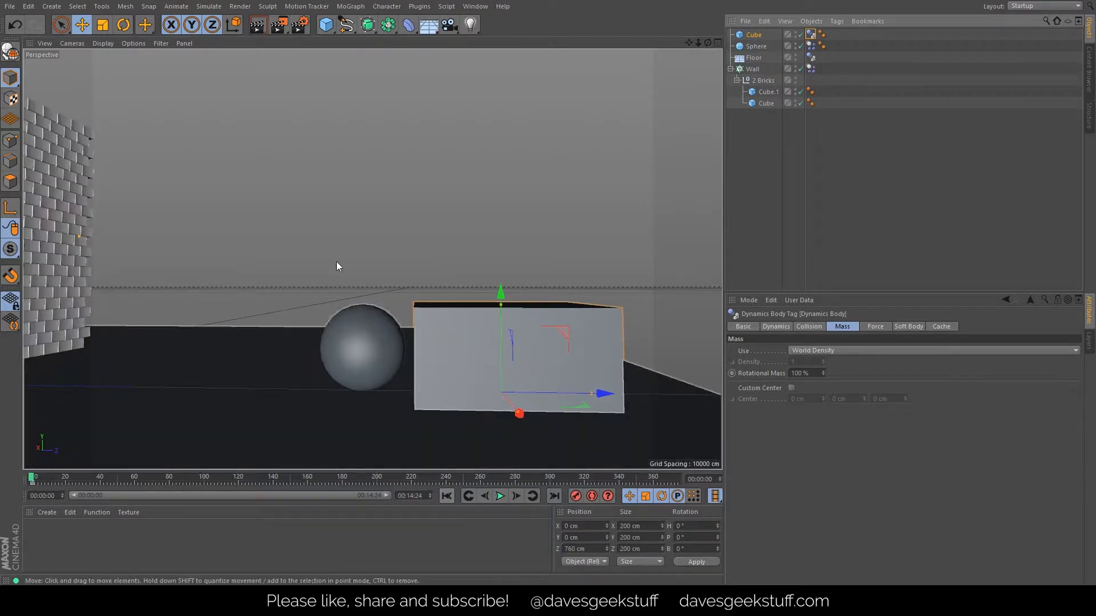
- Reframe the perspective view to show the whole wall, the sphere and the cube on the floor
scroll(323, 245, down, 4)
drag(689, 43, 371, 261)
scroll(348, 308, down, 4)
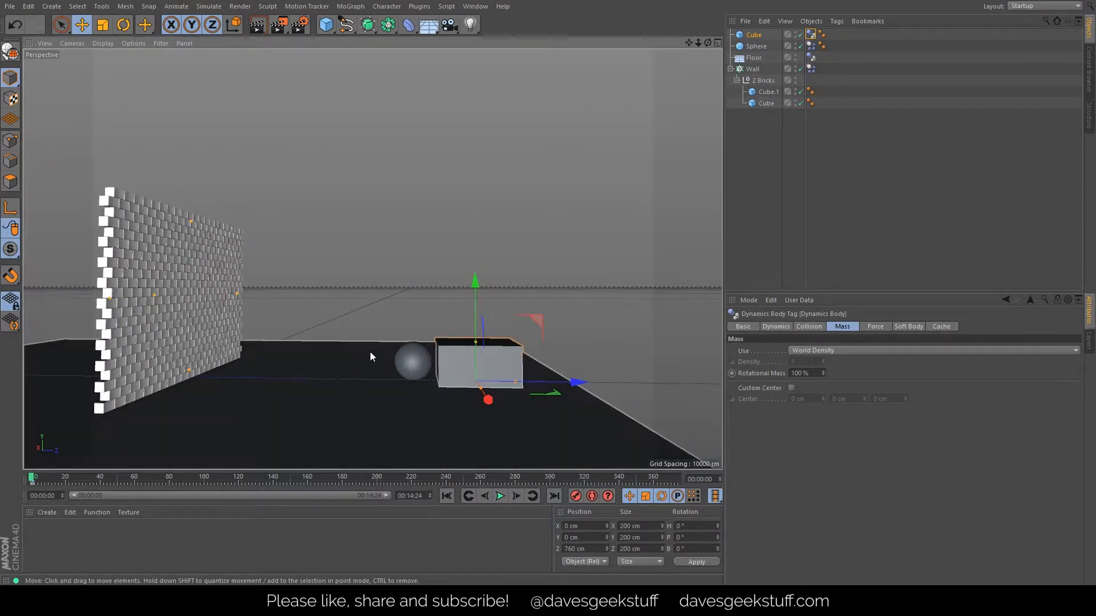
mouse_move(370, 352)
alt+mouse_down()
mouse_move(365, 370)
mouse_move(375, 357)
alt+mouse_up()
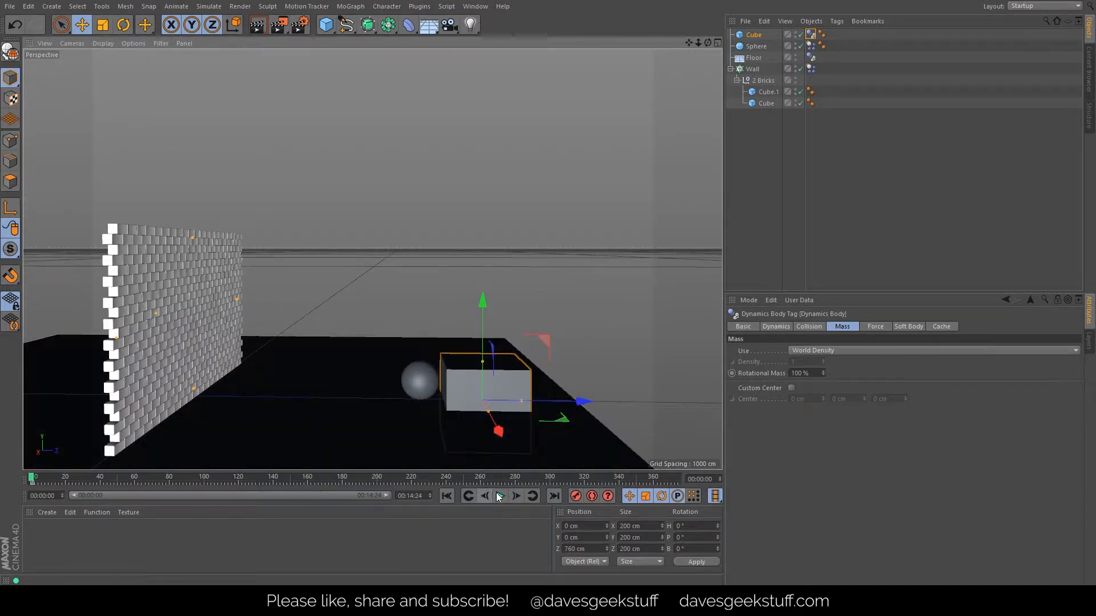
scroll(386, 399, down, 3)
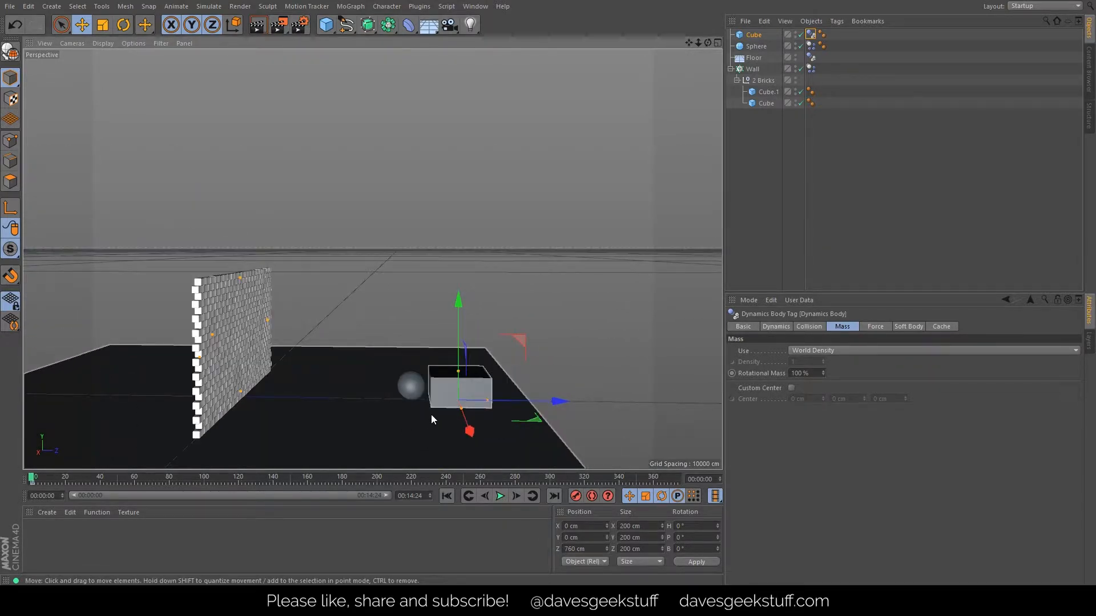
- Play the simulation to check how the wall falls when the sphere hits it, and rewind to the start
drag(689, 42, 687, 2)
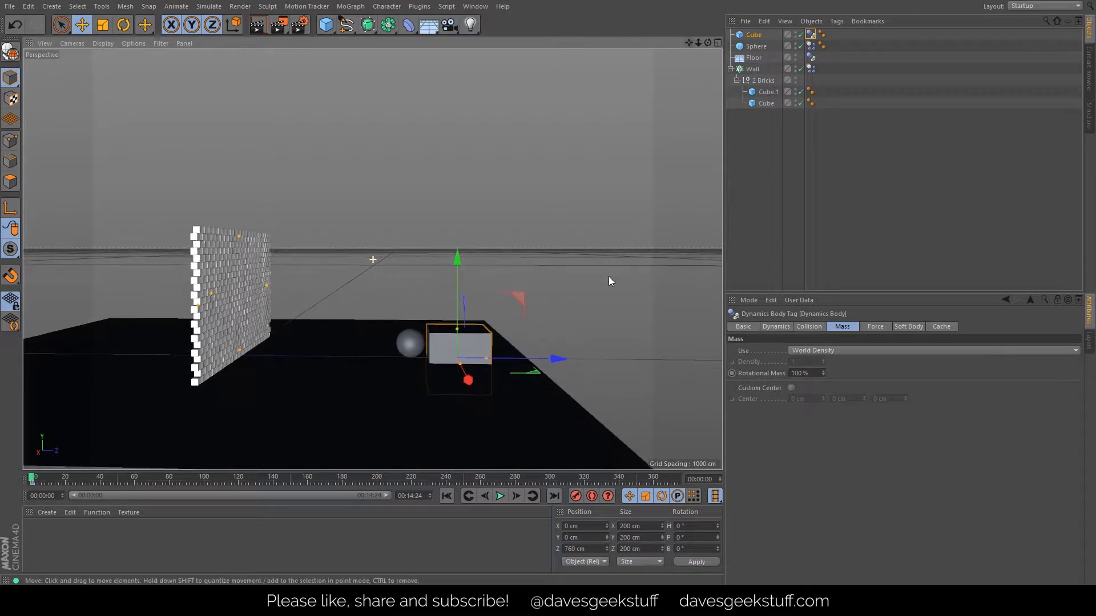
click(501, 497)
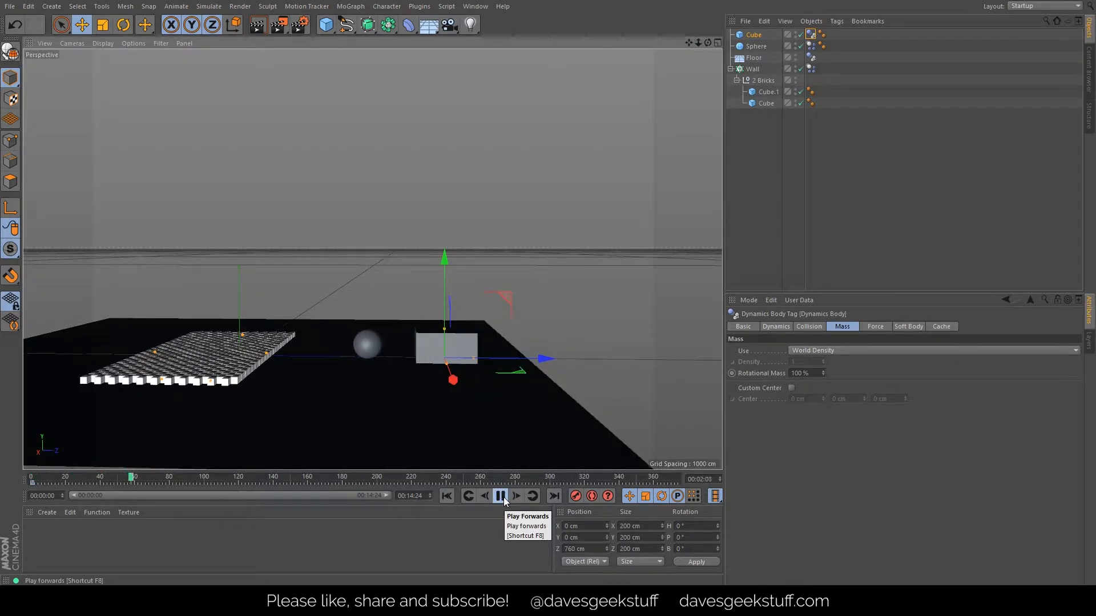
click(501, 497)
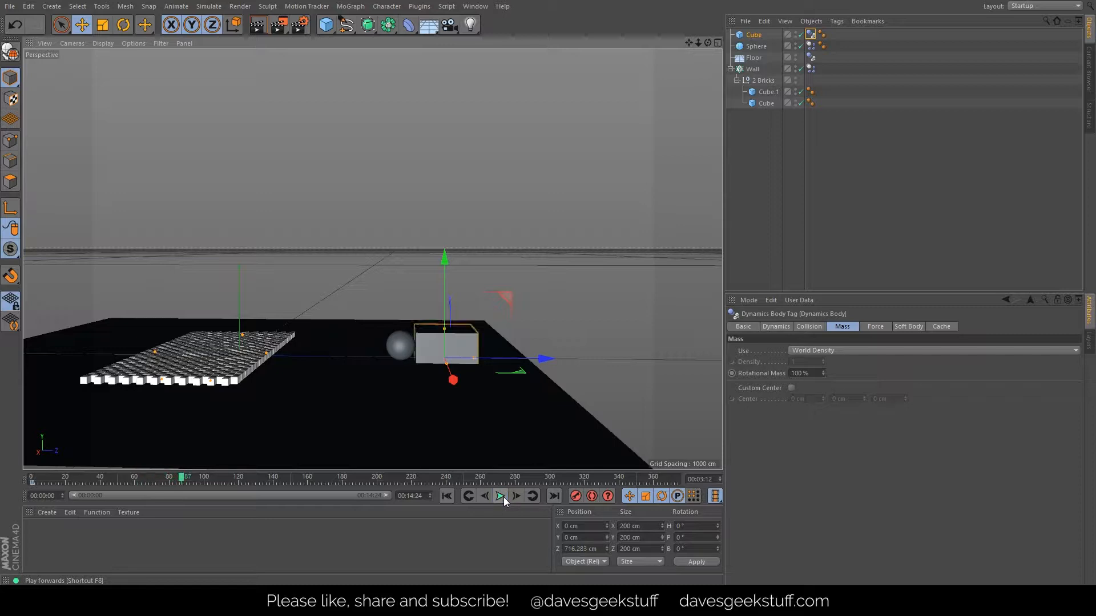
click(447, 496)
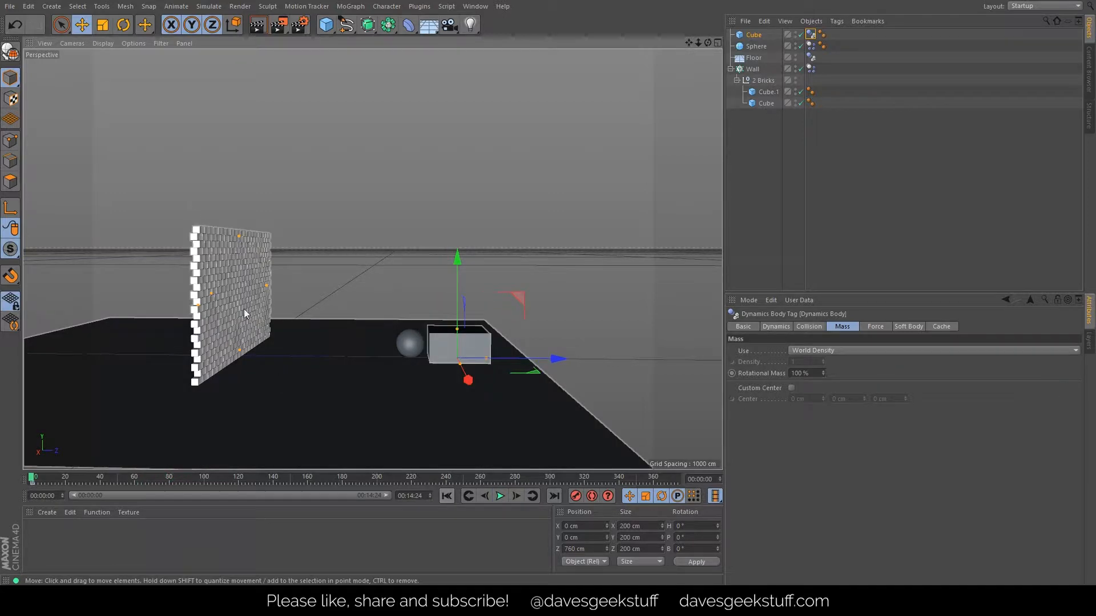
- In the Wall's dynamics tag collision settings, set Inherit Tag to Apply Tag to Children and Individual Elements to All
click(812, 71)
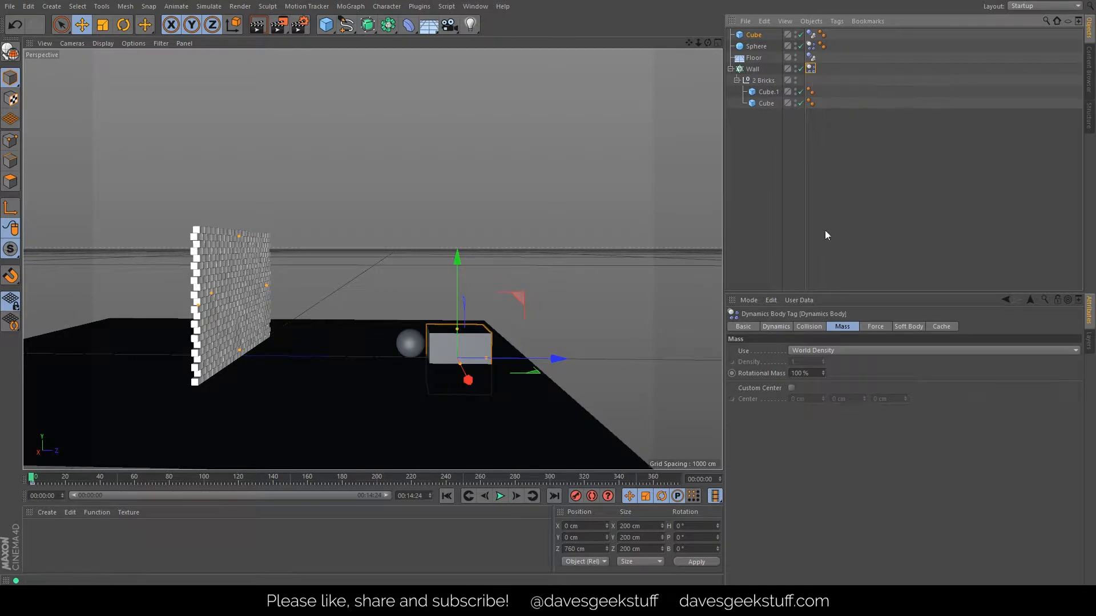
click(774, 328)
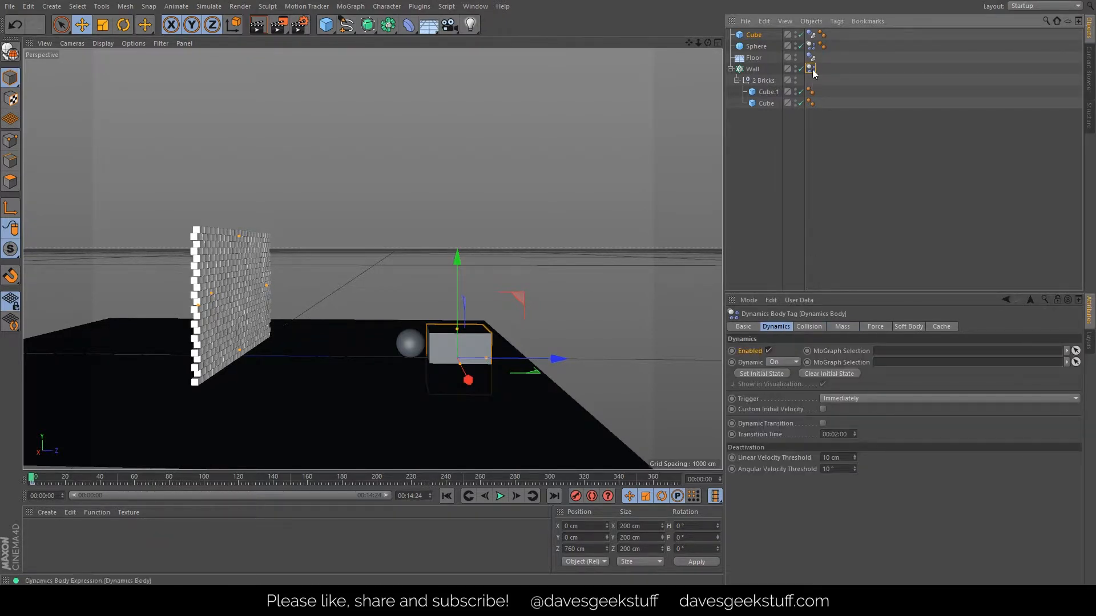
click(808, 328)
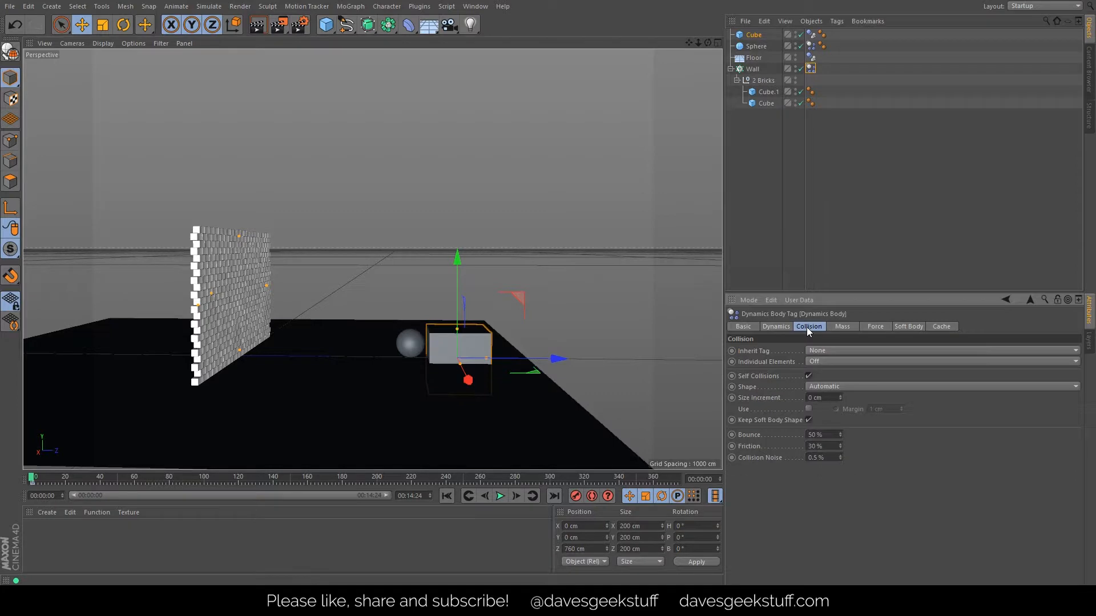
click(846, 351)
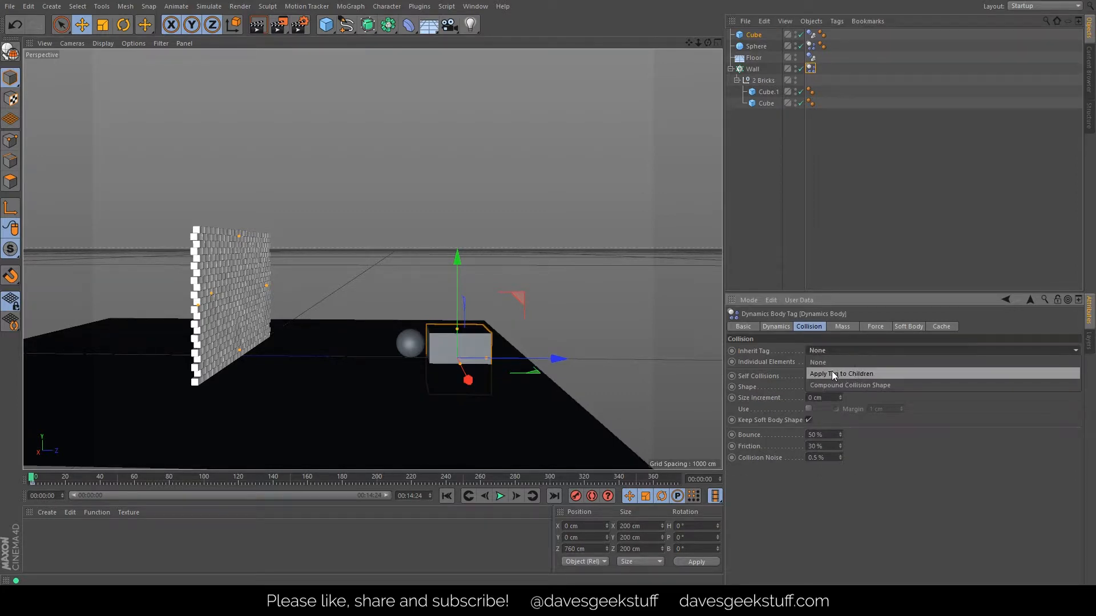
click(830, 374)
click(854, 361)
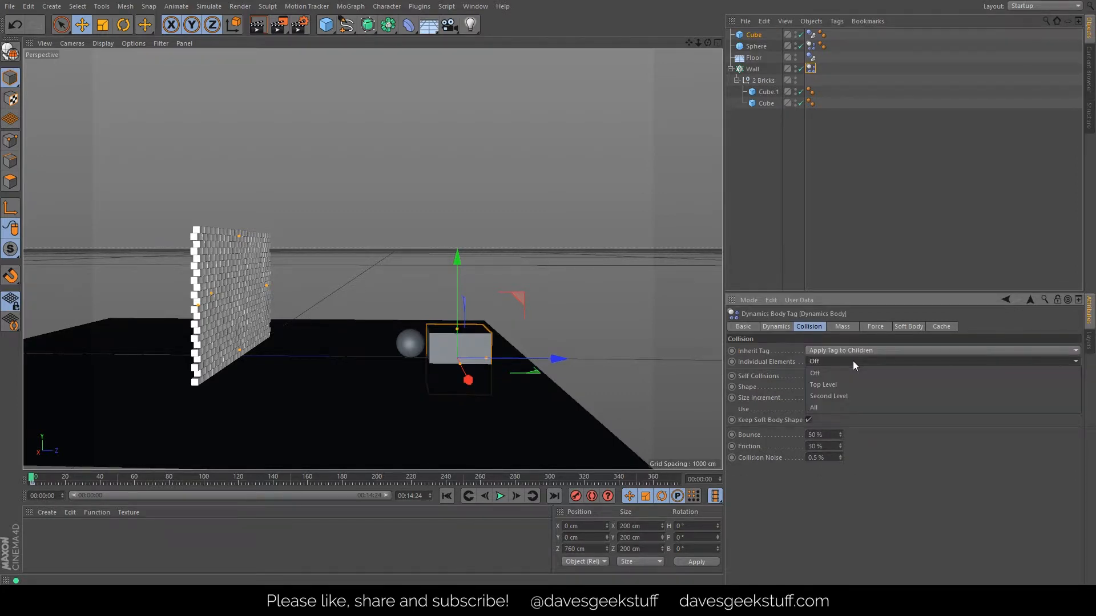
click(830, 406)
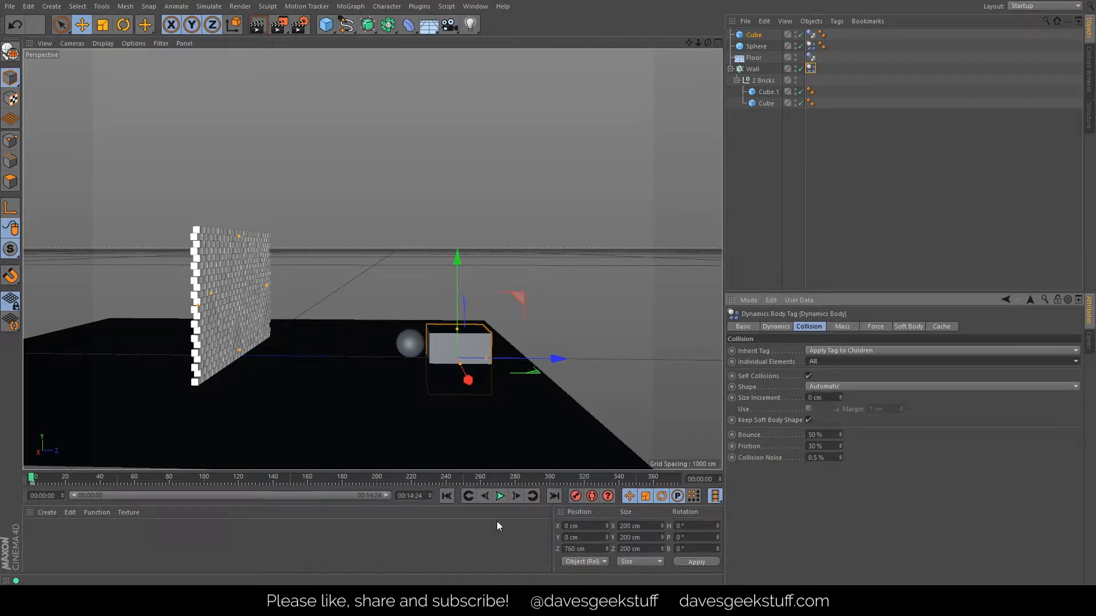
- Play the simulation with the bricks as individual bodies, and return to frame 0
click(499, 496)
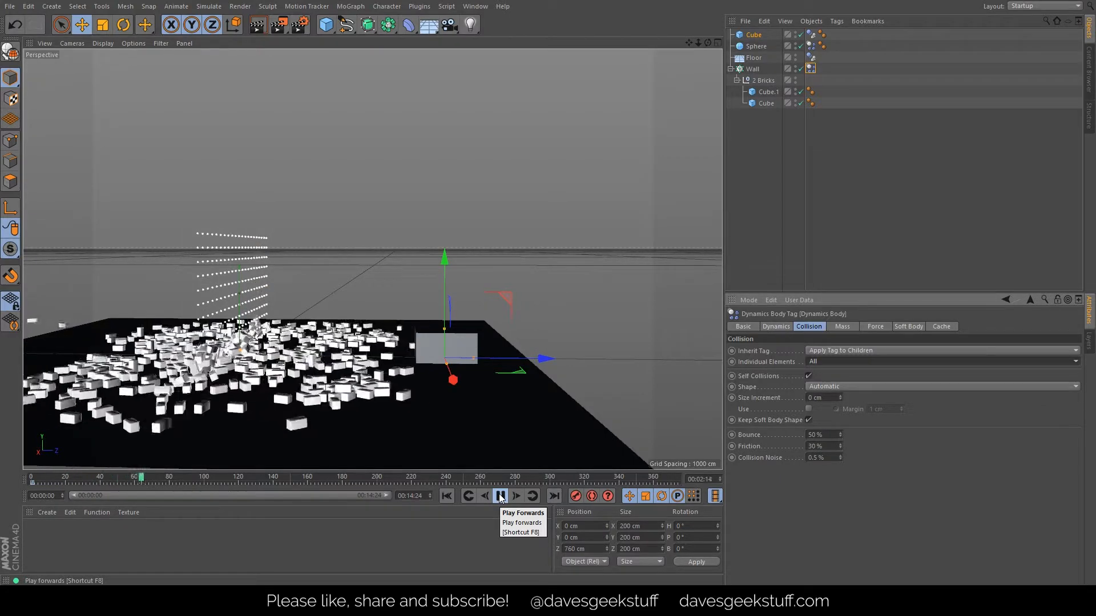
click(501, 496)
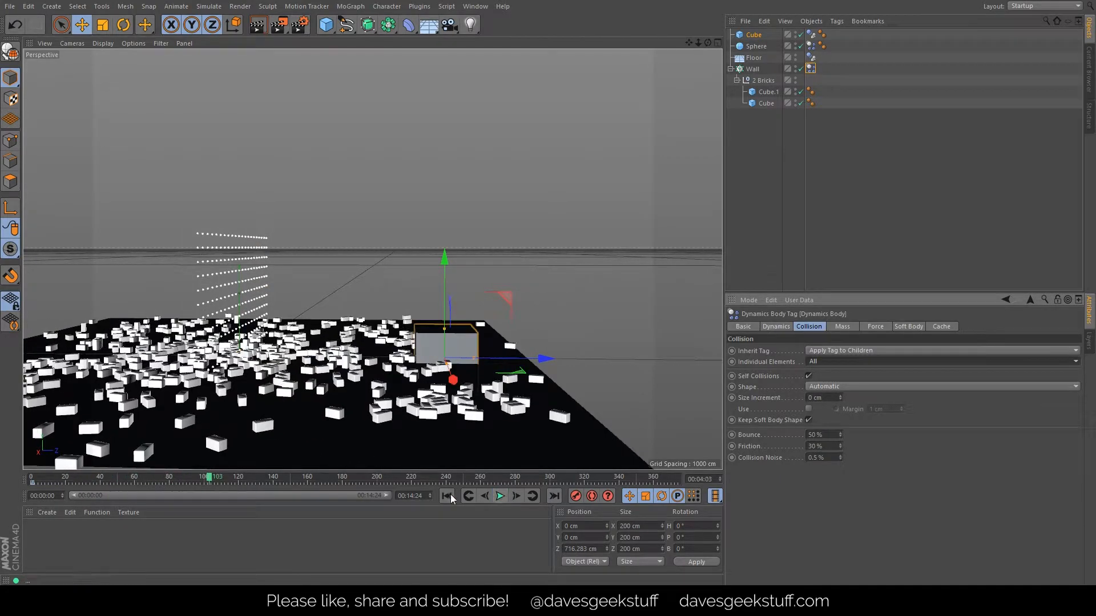
click(447, 495)
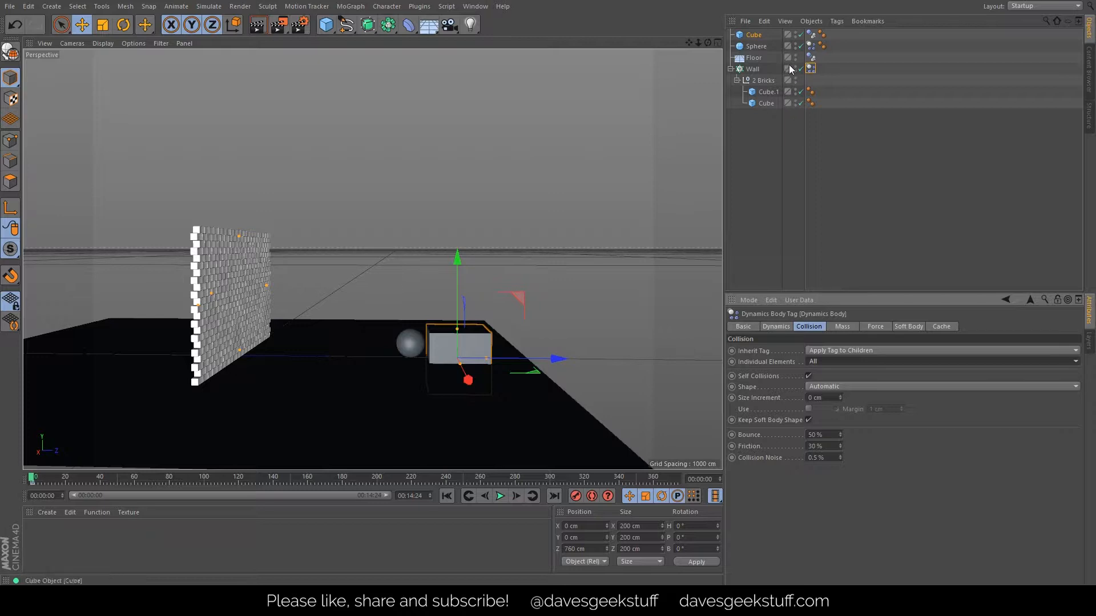
- Hide the pushing cube in both the viewport and the renderer, checking each change with a render of the view
click(797, 33)
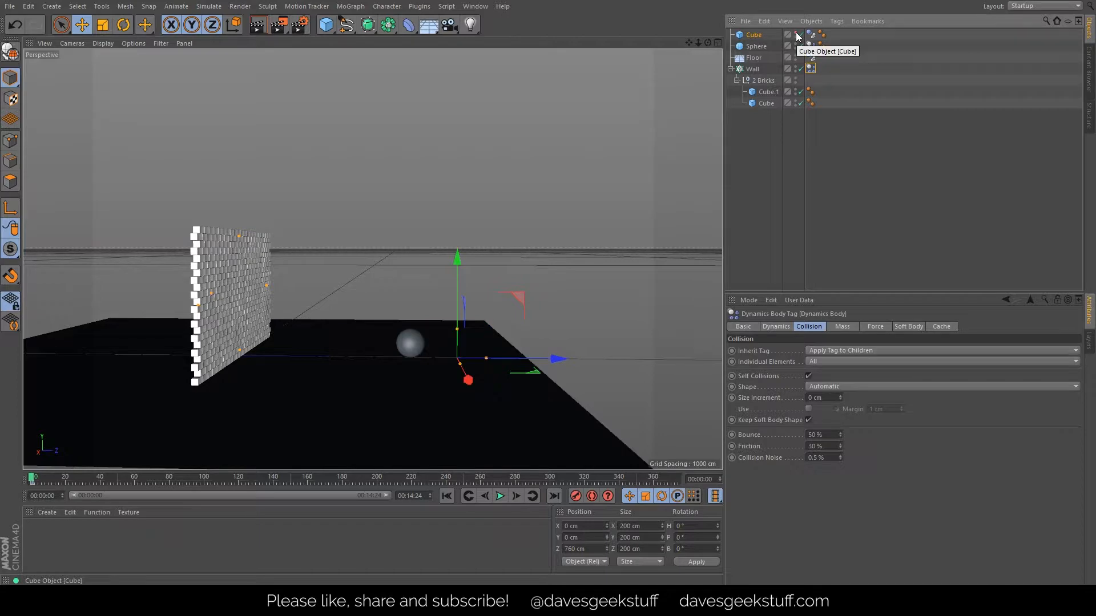
click(257, 25)
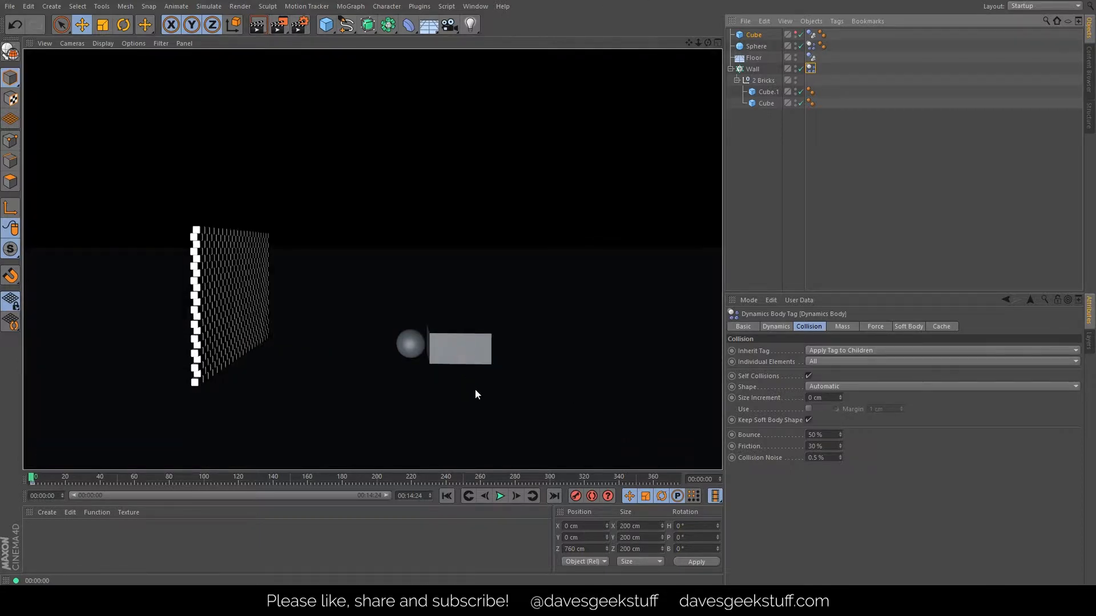
click(796, 37)
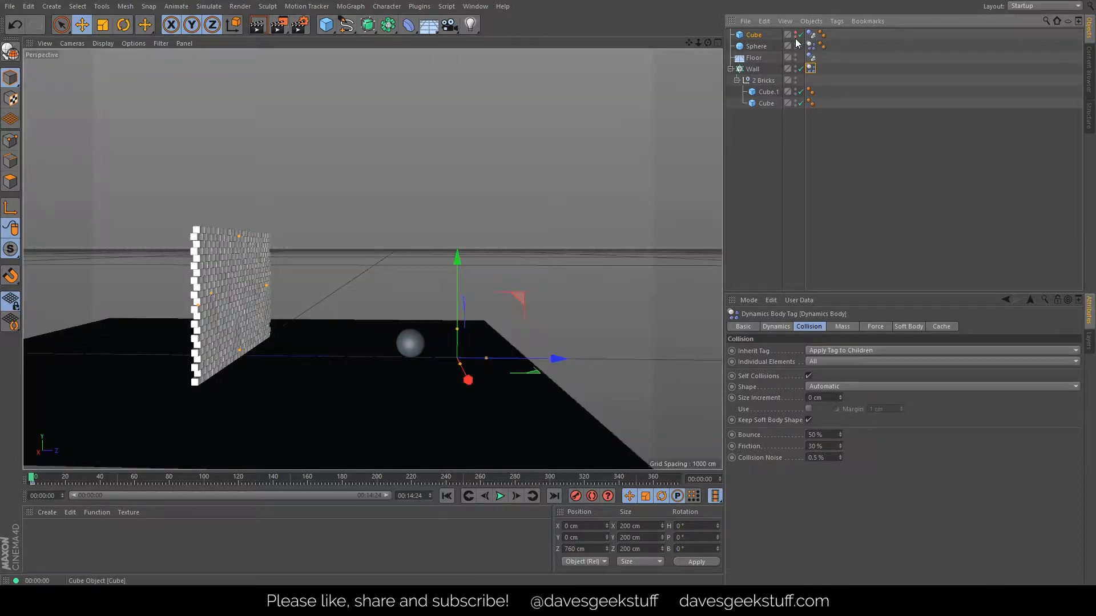
click(257, 25)
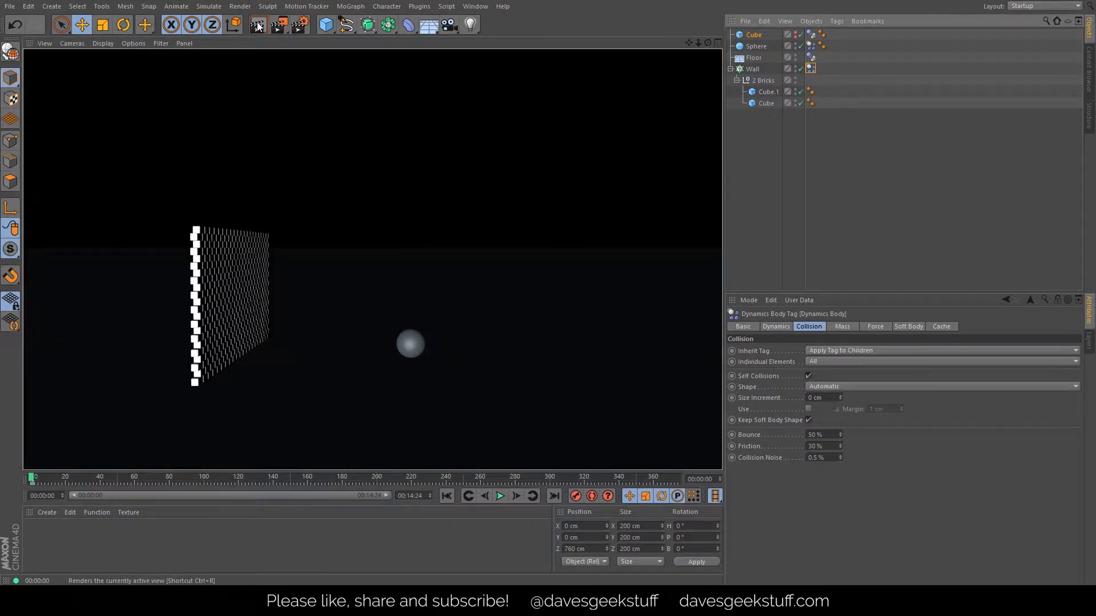
- Replay the wall destruction several times with the pushing cube hidden, rewinding to the start after each run
click(500, 496)
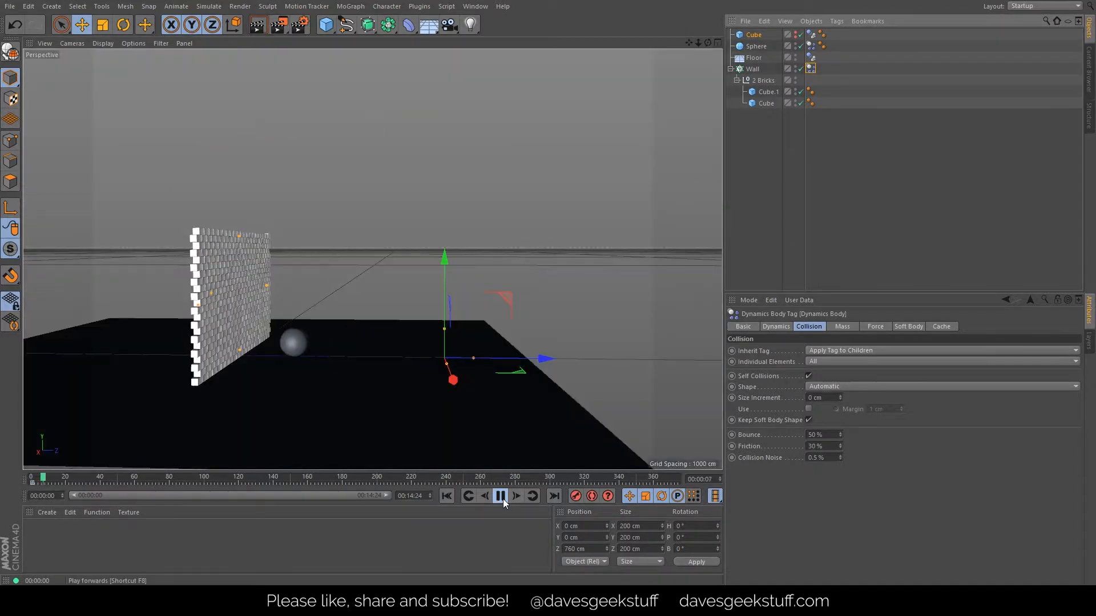
click(495, 500)
click(447, 496)
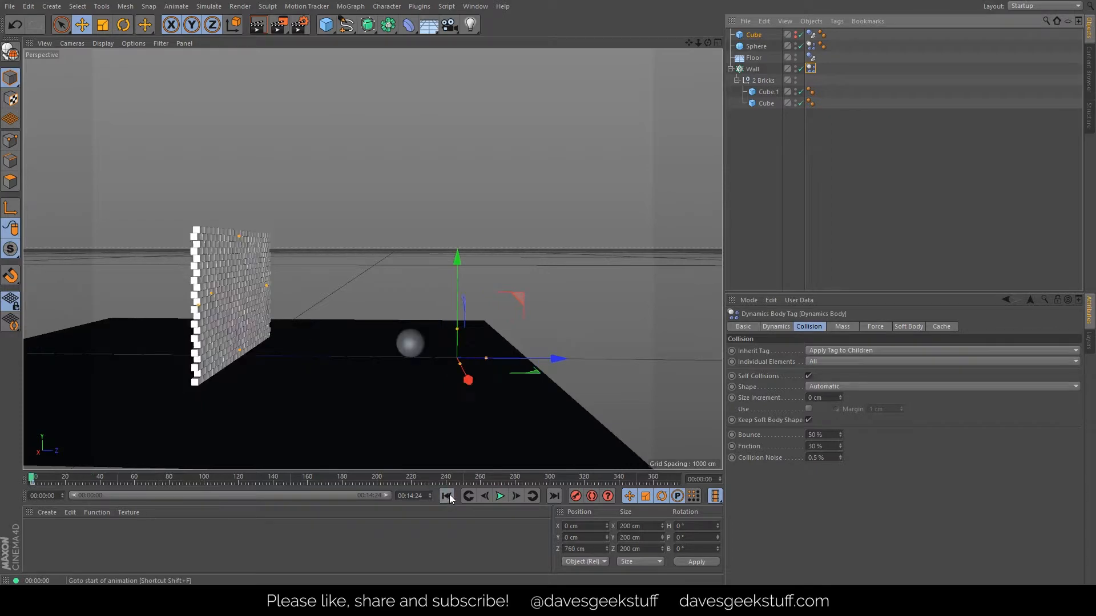
click(500, 500)
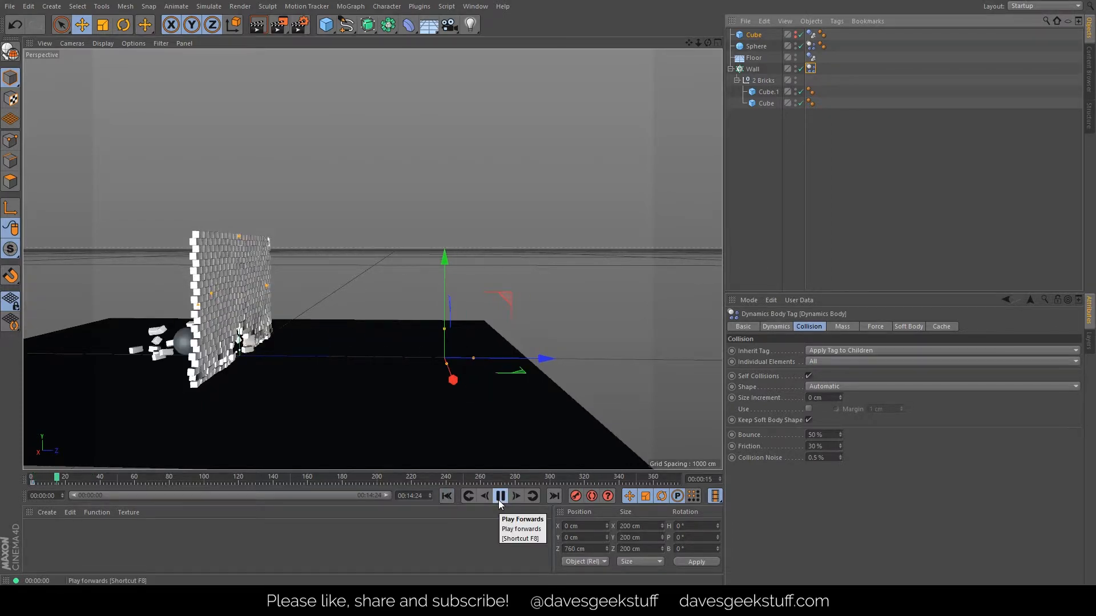
click(498, 500)
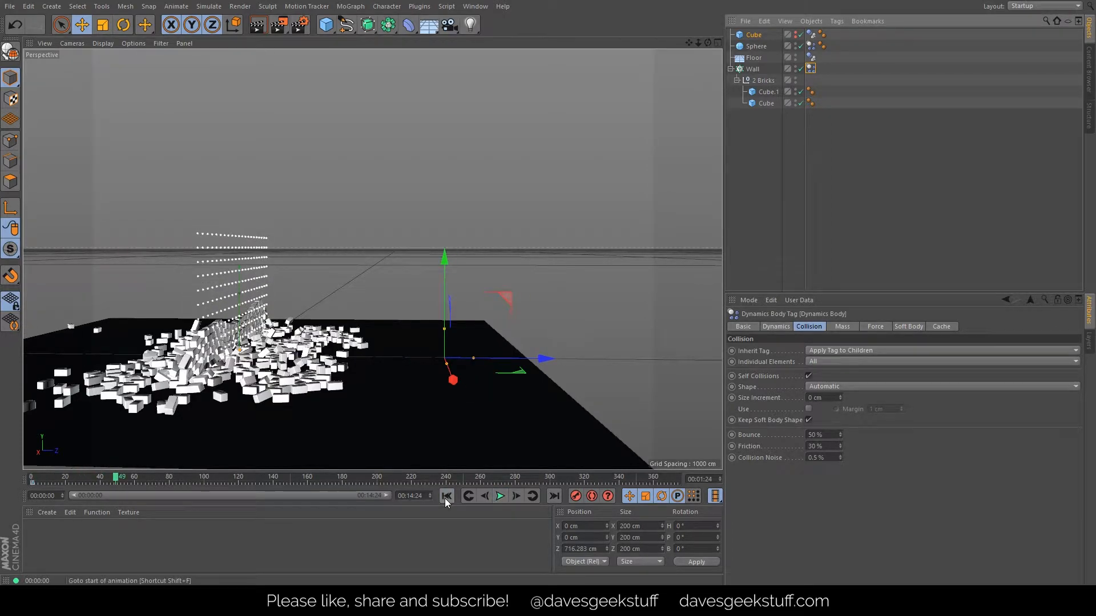
click(446, 496)
click(500, 496)
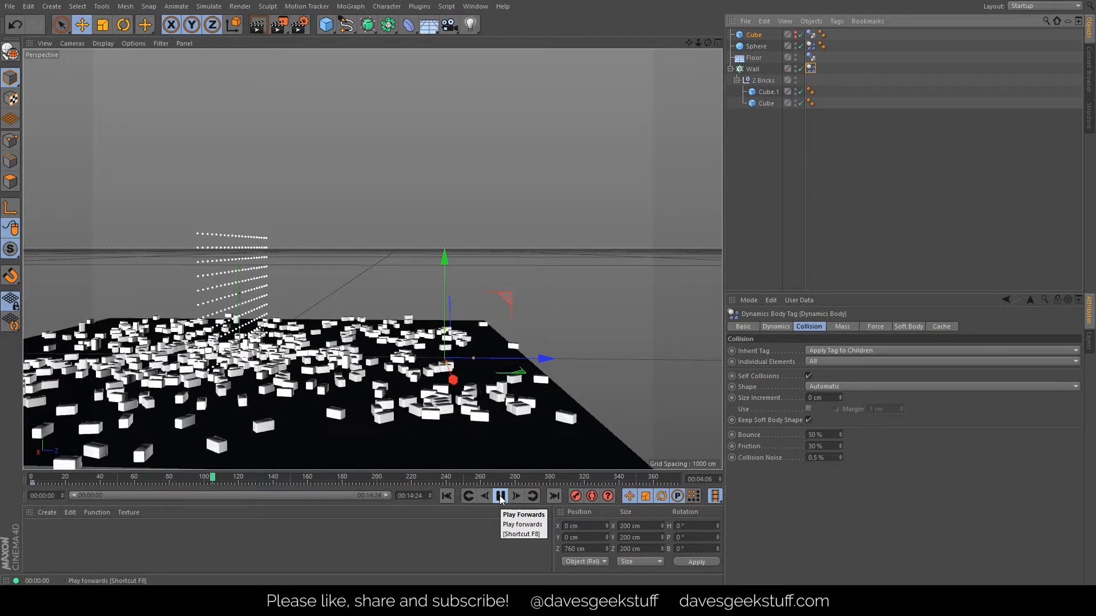
click(500, 496)
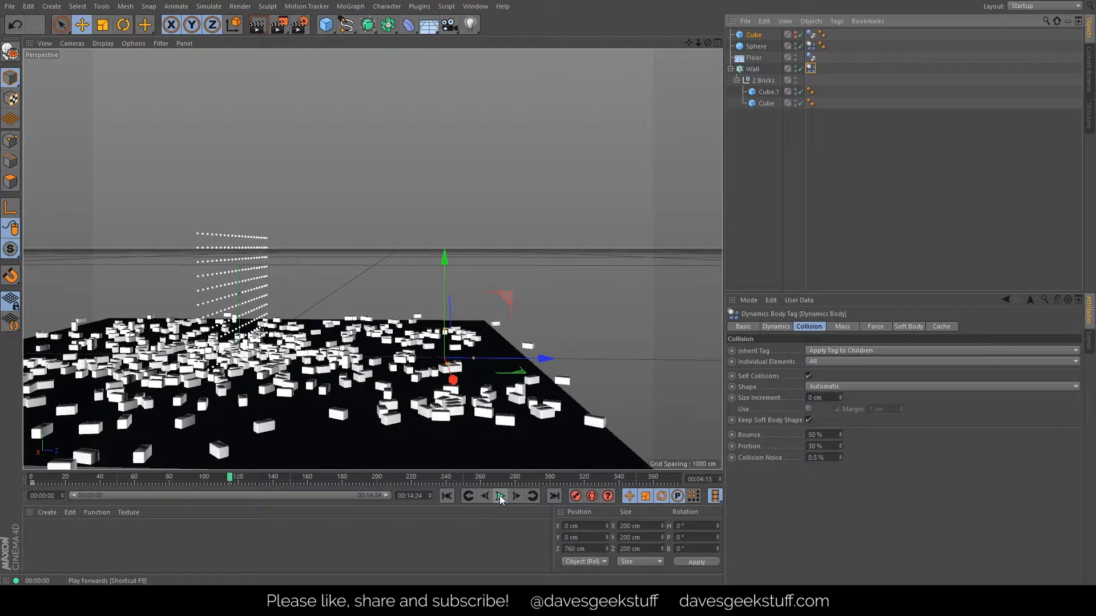
click(448, 495)
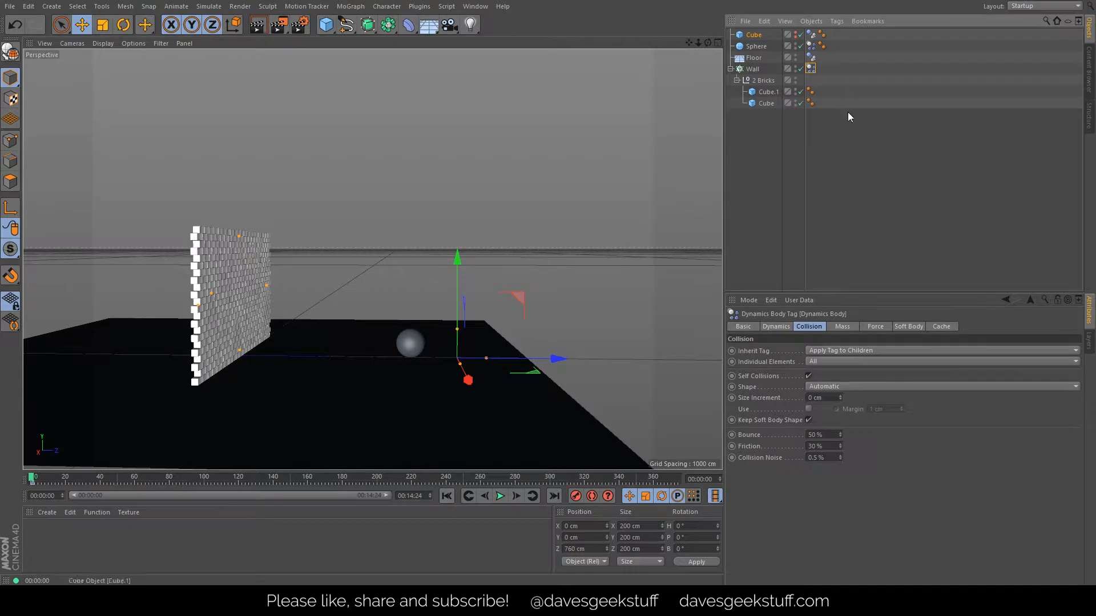
- Set Bounce to 5% and Friction to 80% on the dynamics tags of the Floor, Sphere and Wall together
click(828, 109)
click(812, 58)
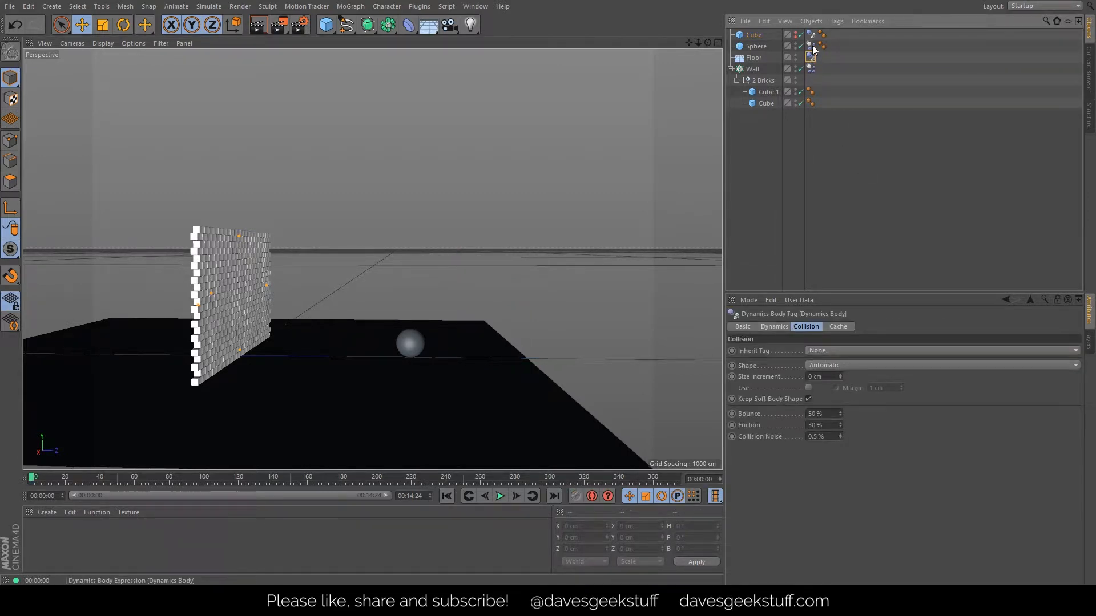
ctrl+click(811, 46)
ctrl+click(811, 69)
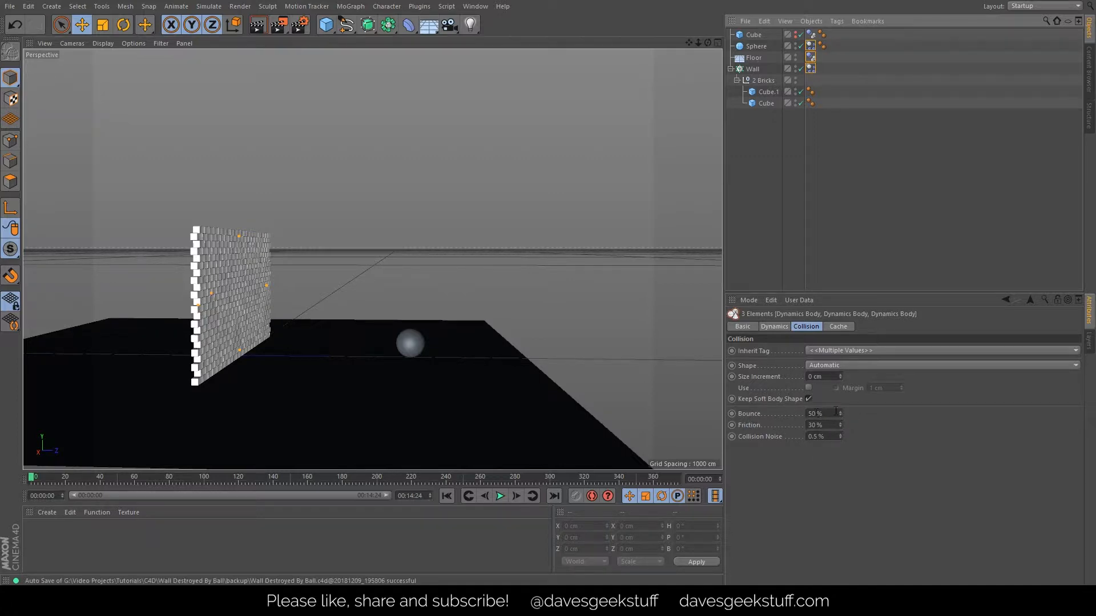
drag(834, 412, 756, 415)
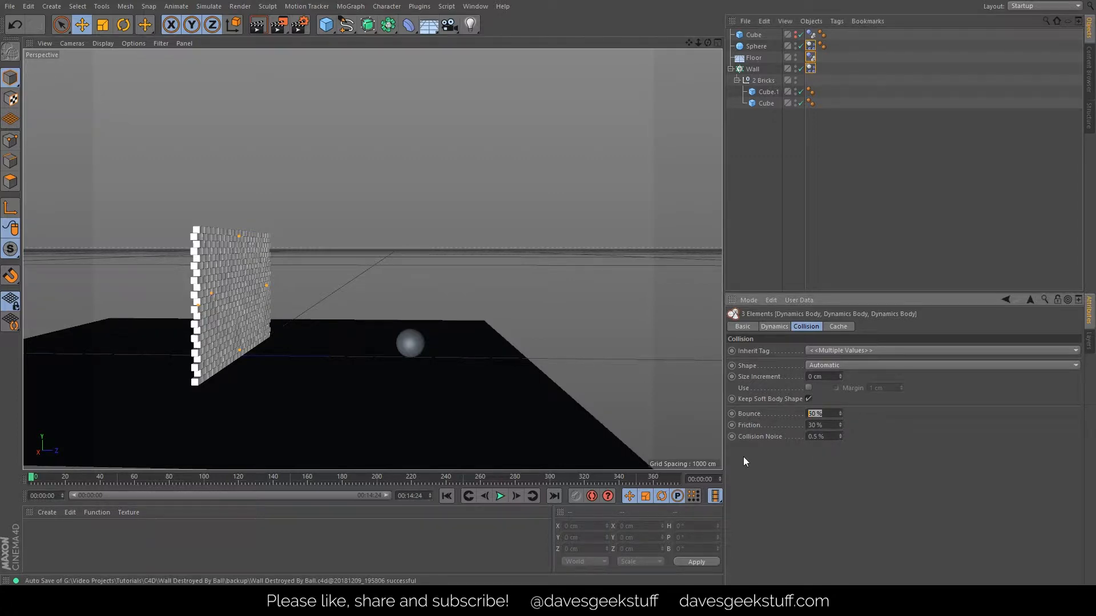
text(5)
text(80)
key(Tab)
- Play the simulation to check the brick scatter with the new bounce and friction, and rewind to the start
click(500, 495)
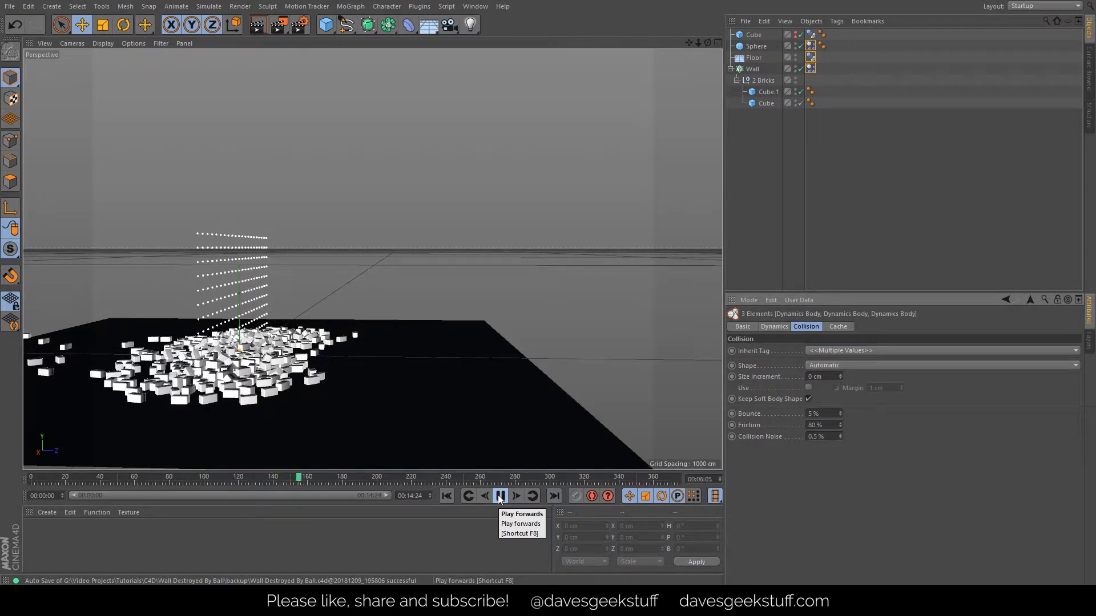
click(500, 497)
click(445, 495)
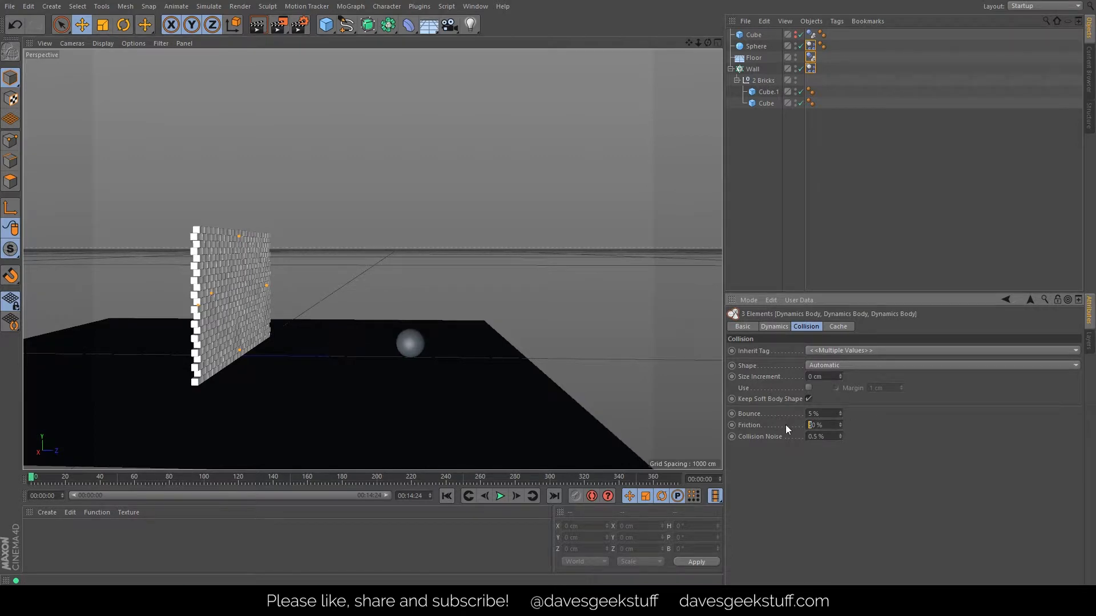
- Set Friction to 150% on the three selected dynamics tags, play the simulation to test it, and rewind
text(15)
click(499, 496)
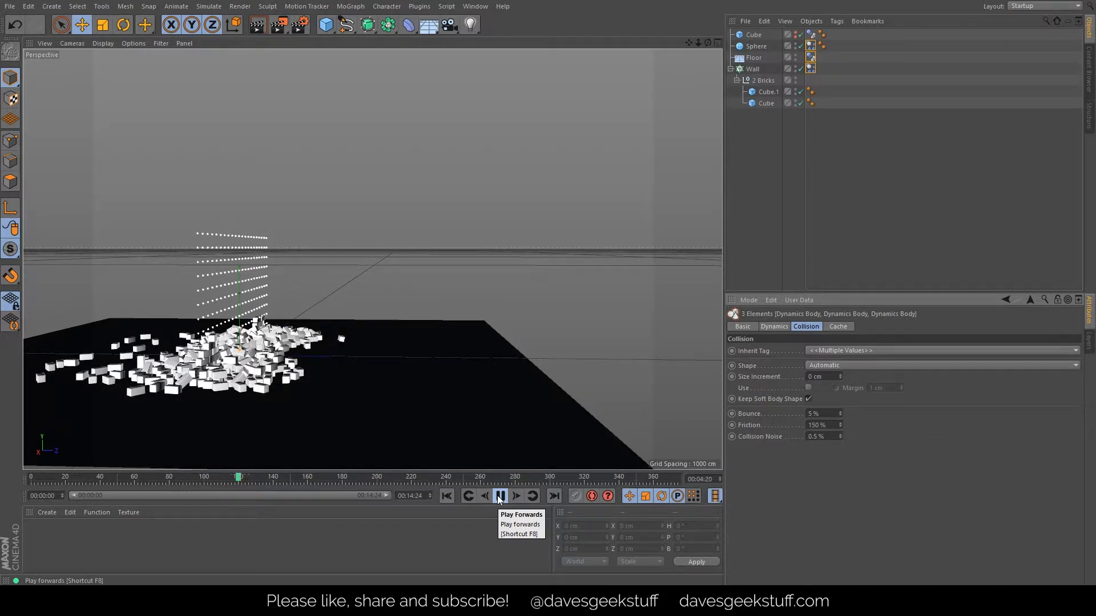
click(499, 496)
click(446, 496)
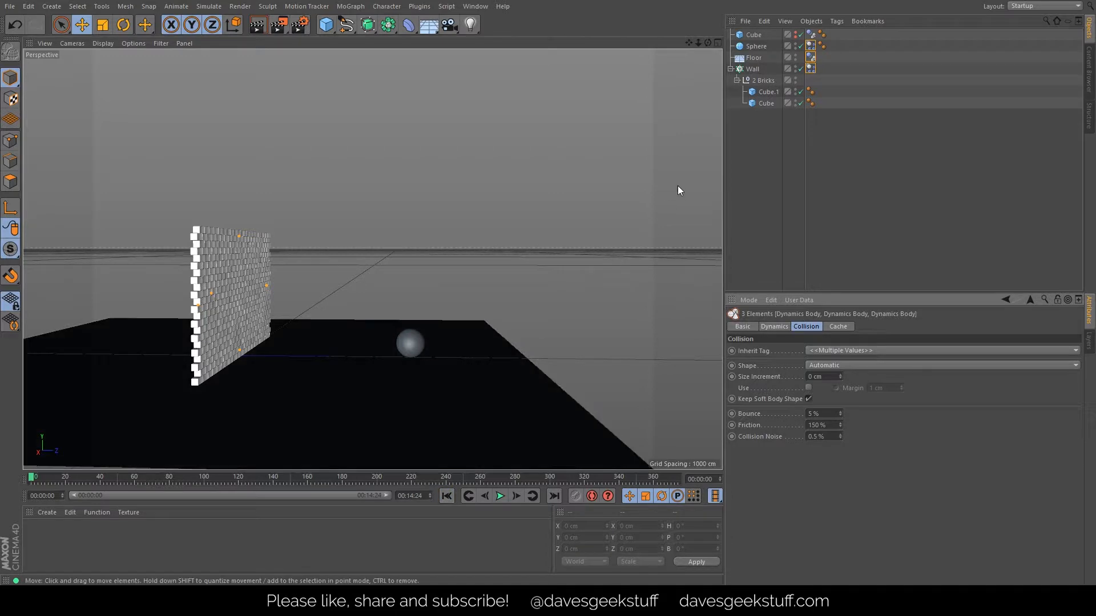
- Show the pushing cube in the viewport again and rename it Pusher
click(797, 33)
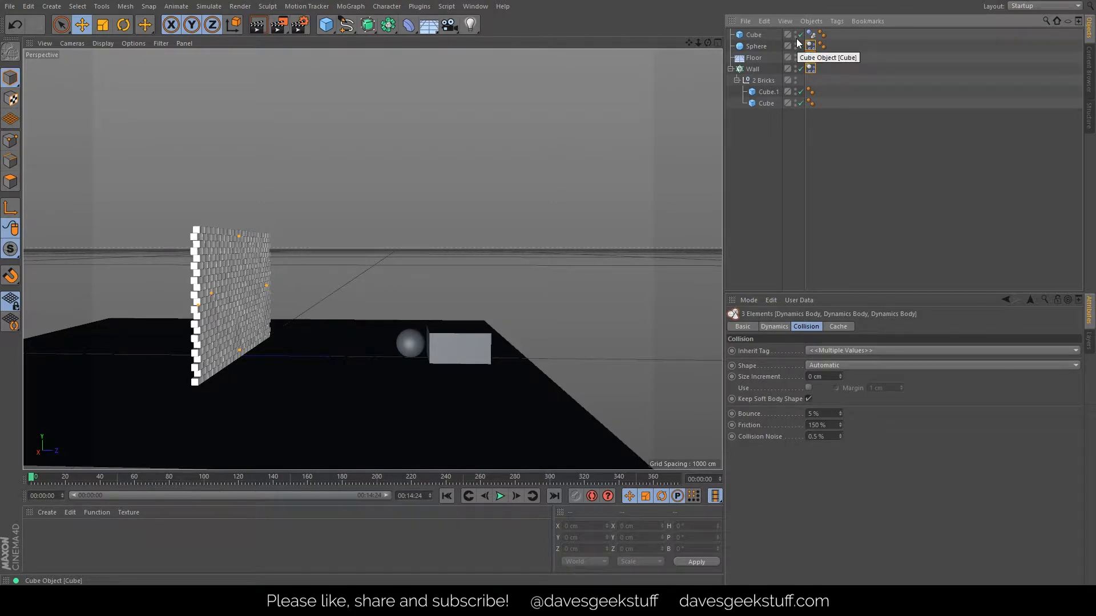
click(753, 35)
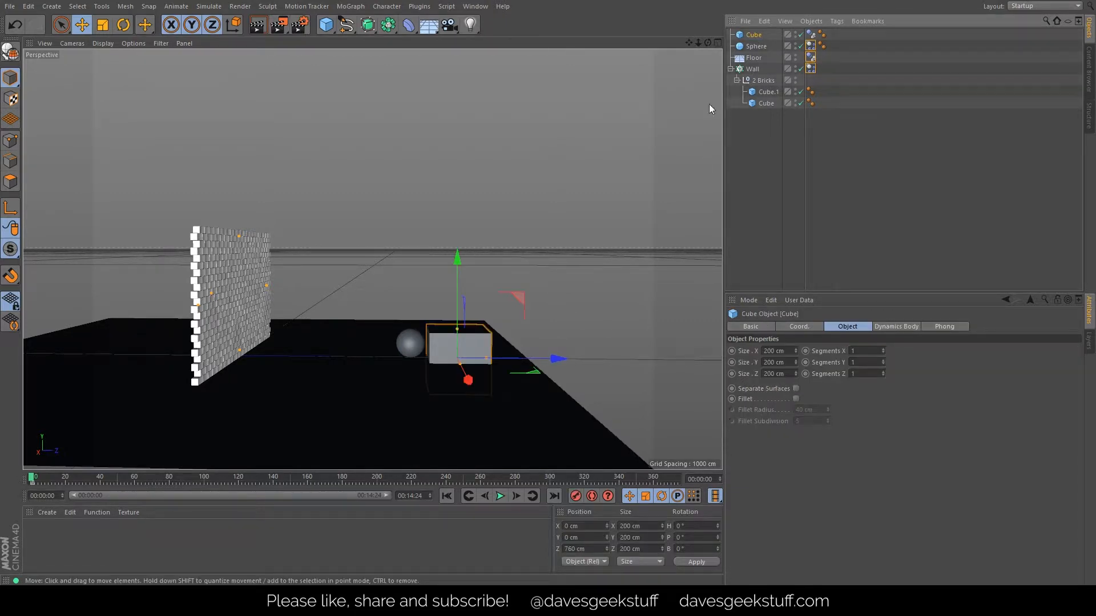
double_click(755, 36)
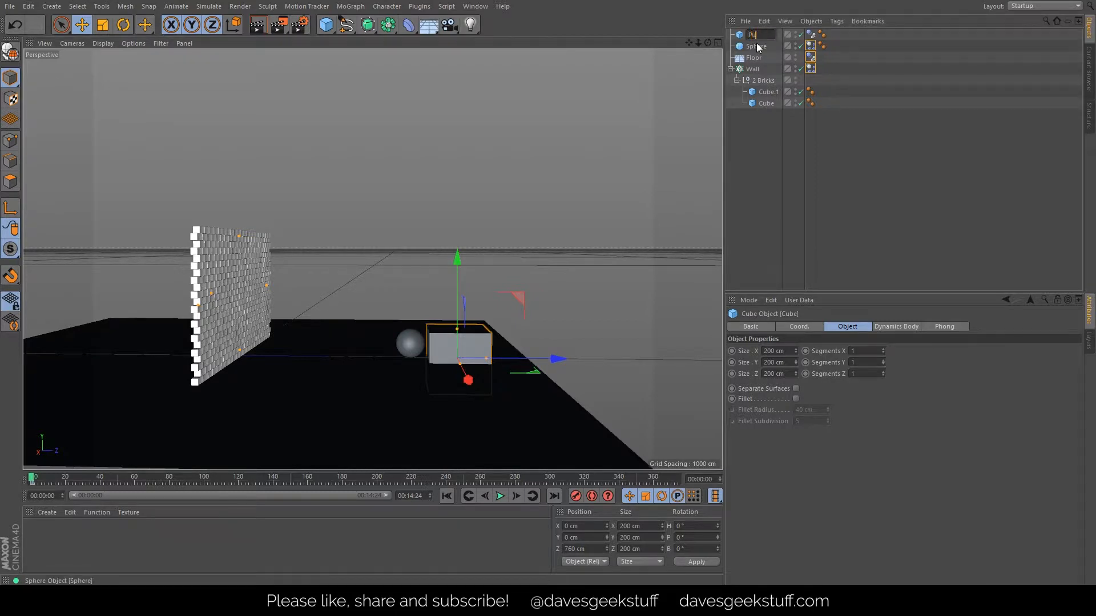
text(Pusher)
key(Return)
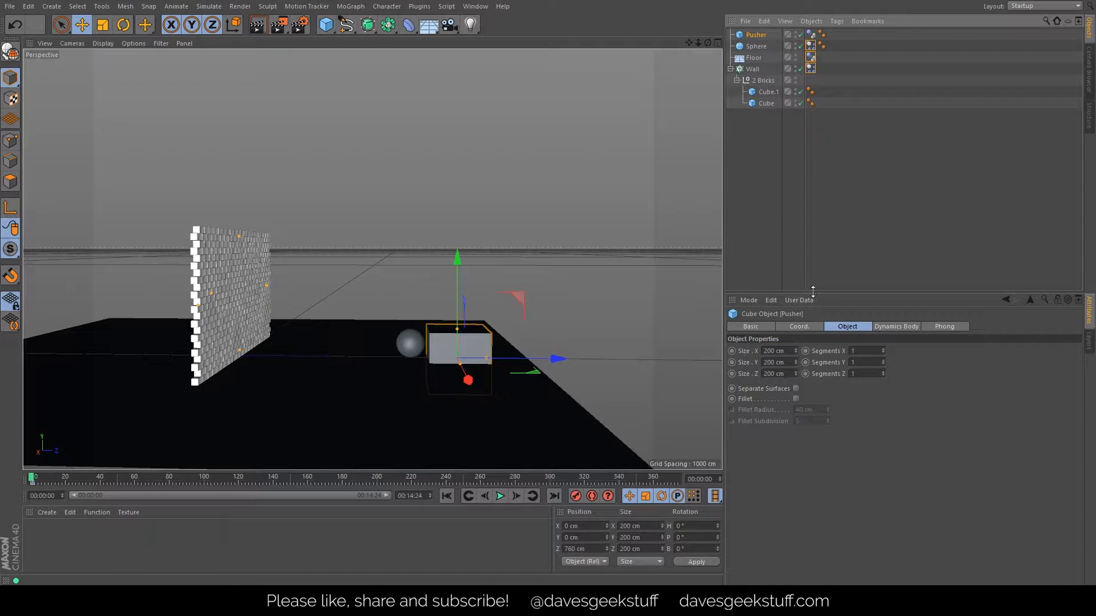
- At frame 1, move the Pusher to about 686 cm on Z, keyframe it, play the simulation, and rewind
click(517, 496)
drag(542, 363, 536, 361)
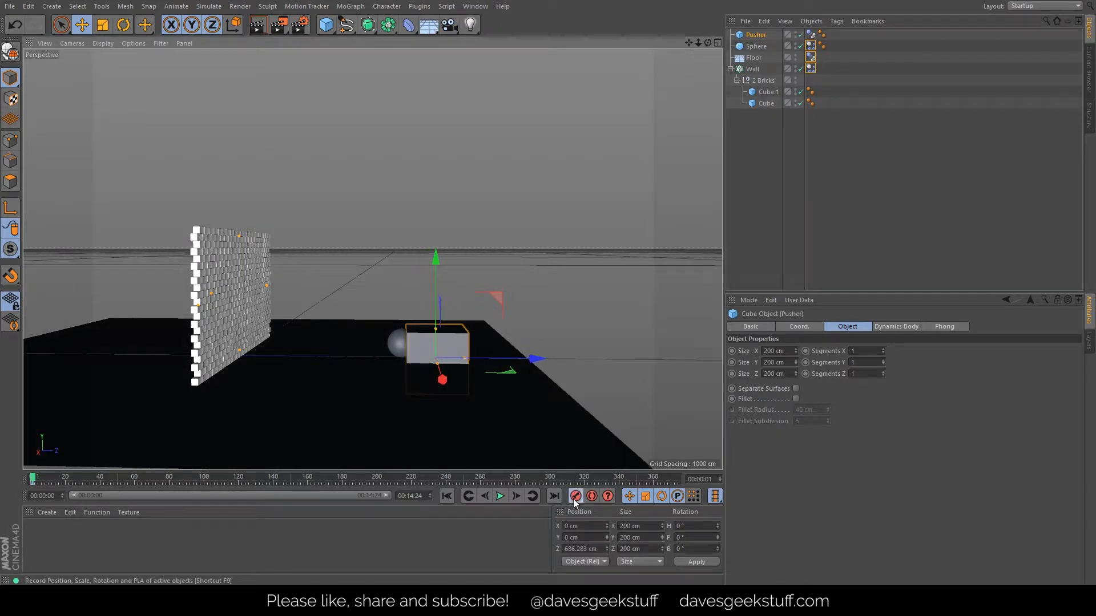
click(448, 497)
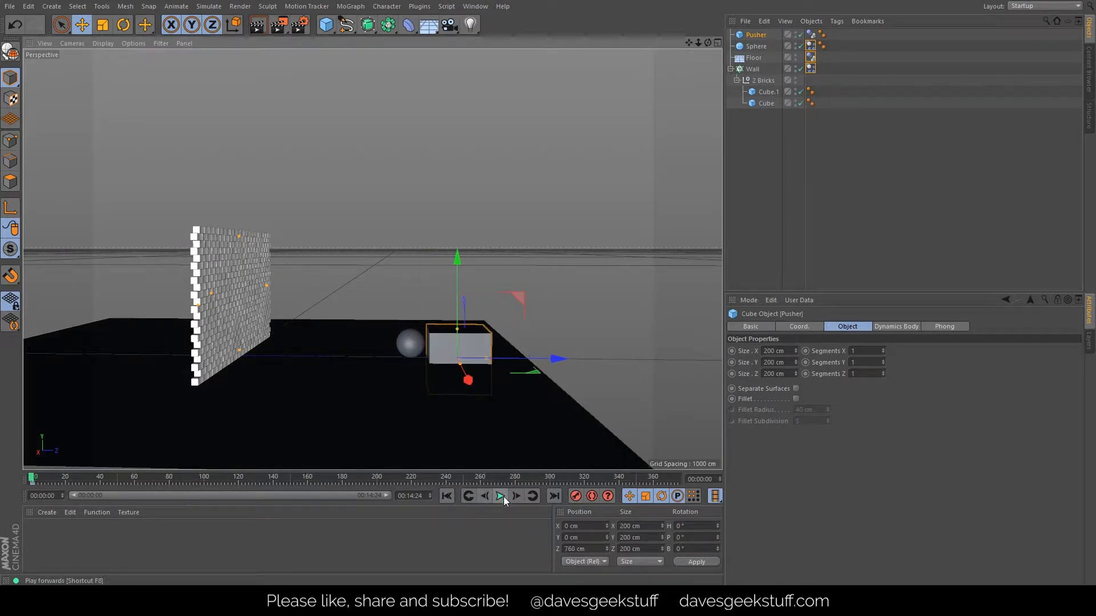
click(501, 496)
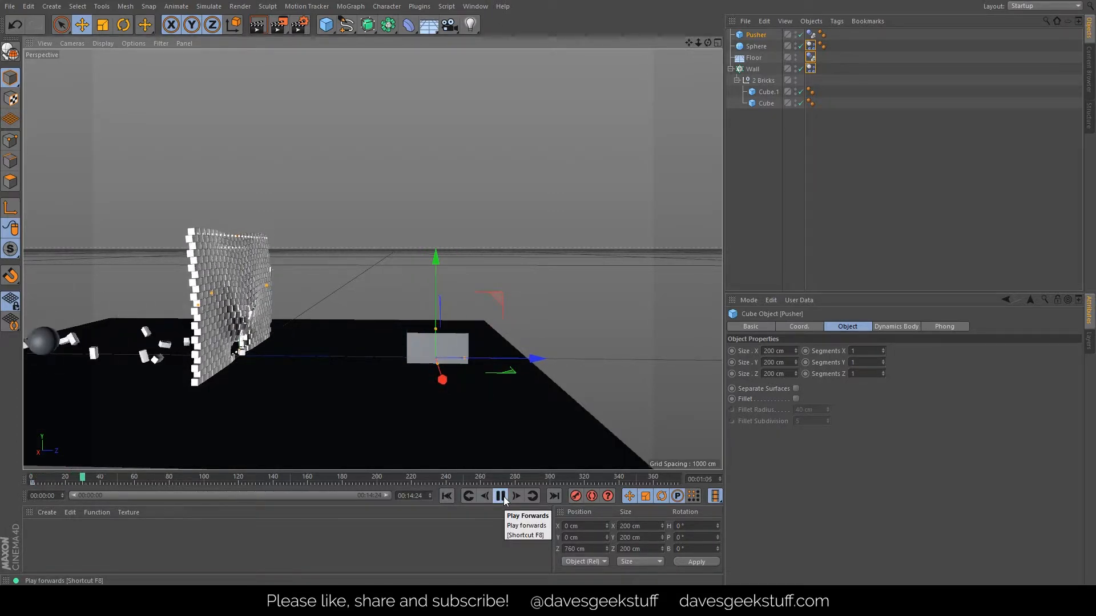
click(500, 498)
click(447, 497)
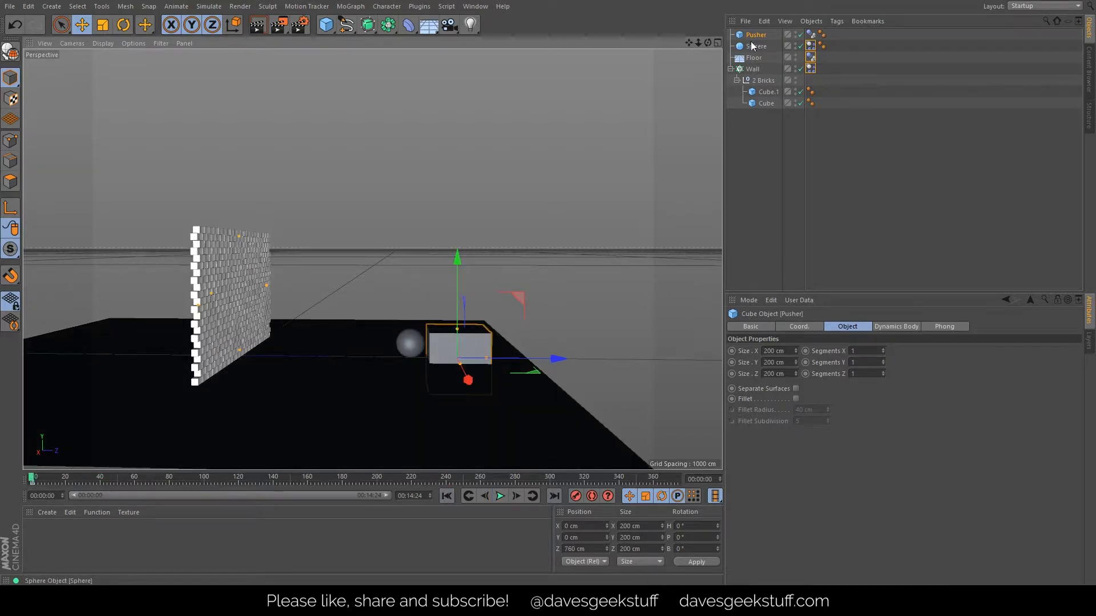
- Set the Sphere's radius to 80 cm, raise it to 80 cm on Y and move it to 570 cm on Z
click(753, 46)
double_click(796, 350)
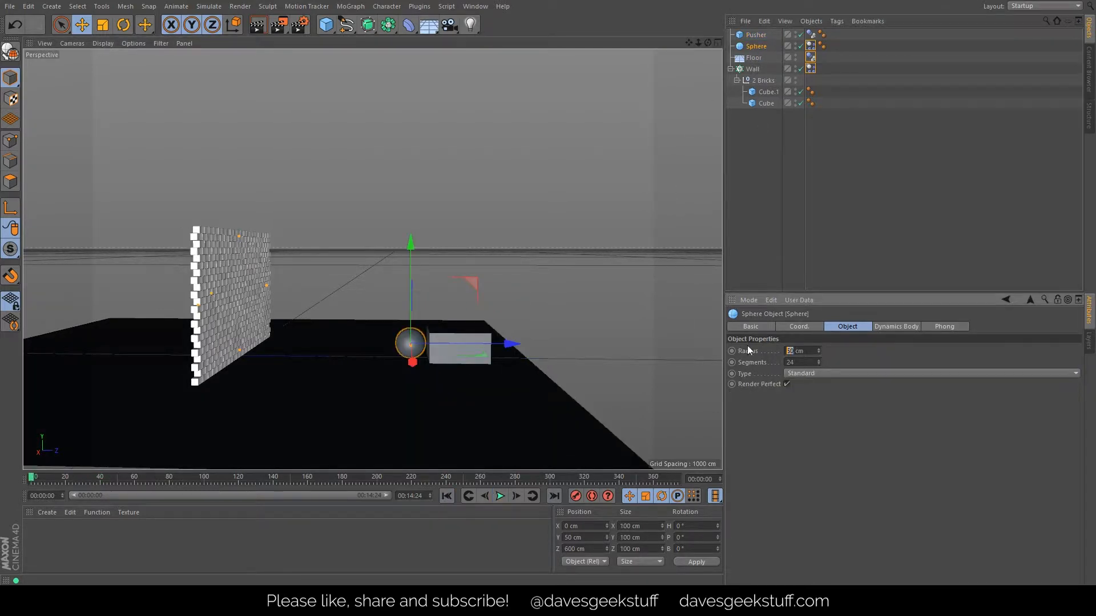
text(80)
key(Return)
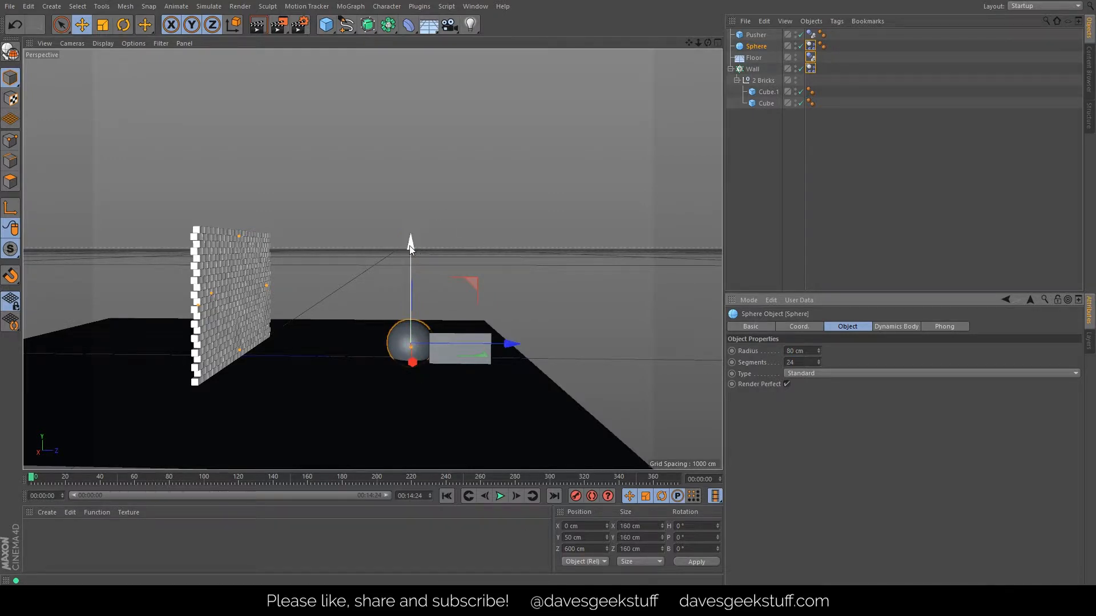
drag(409, 246, 410, 237)
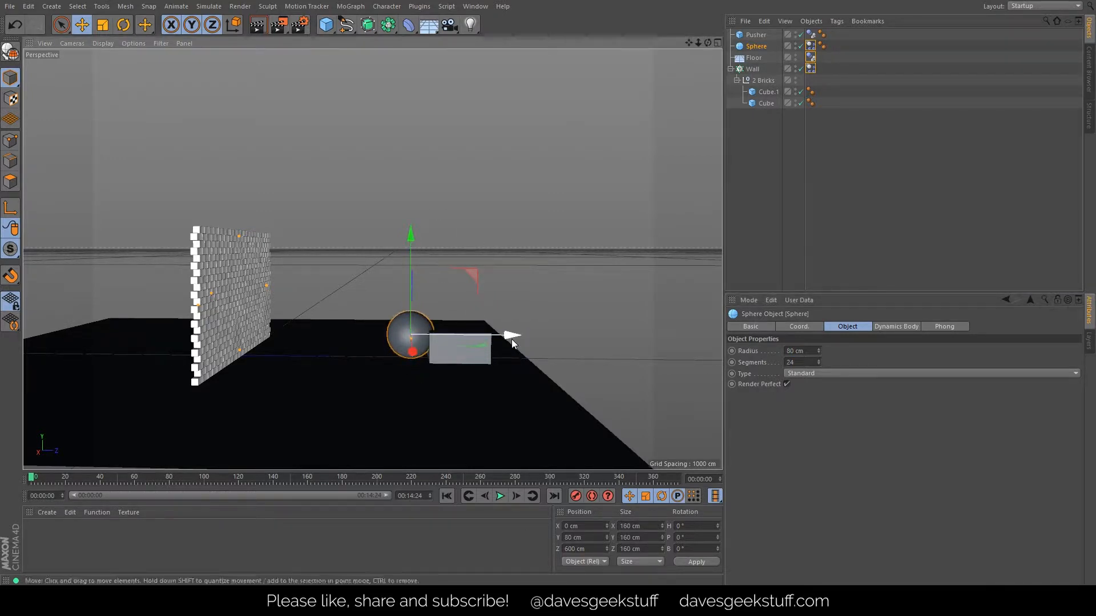
drag(515, 334, 505, 339)
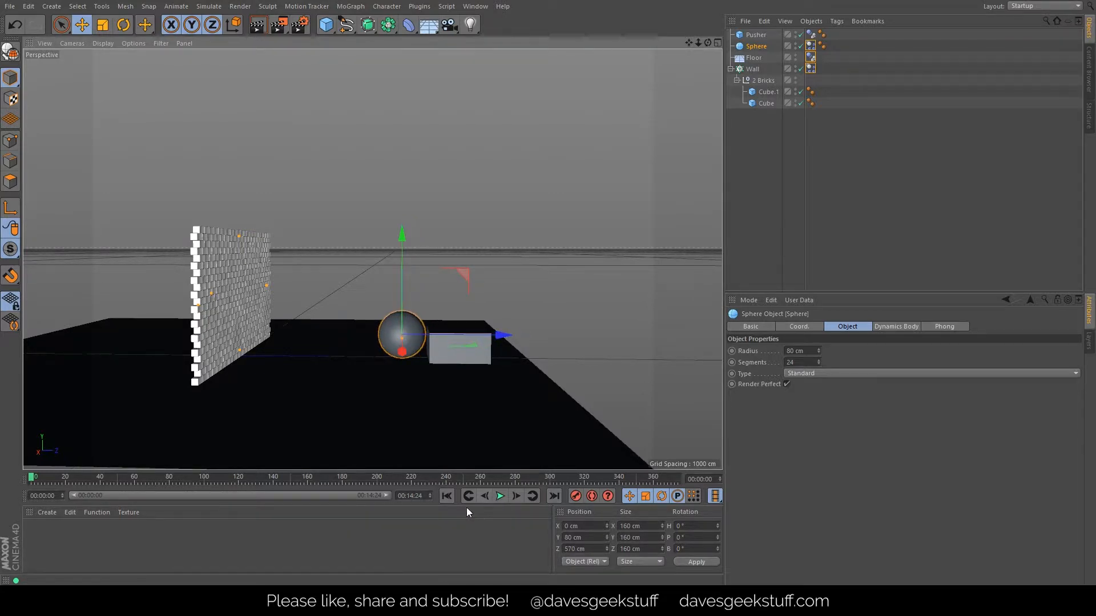
- Play the simulation to test the larger sphere's impact on the wall, and rewind to the start
click(500, 496)
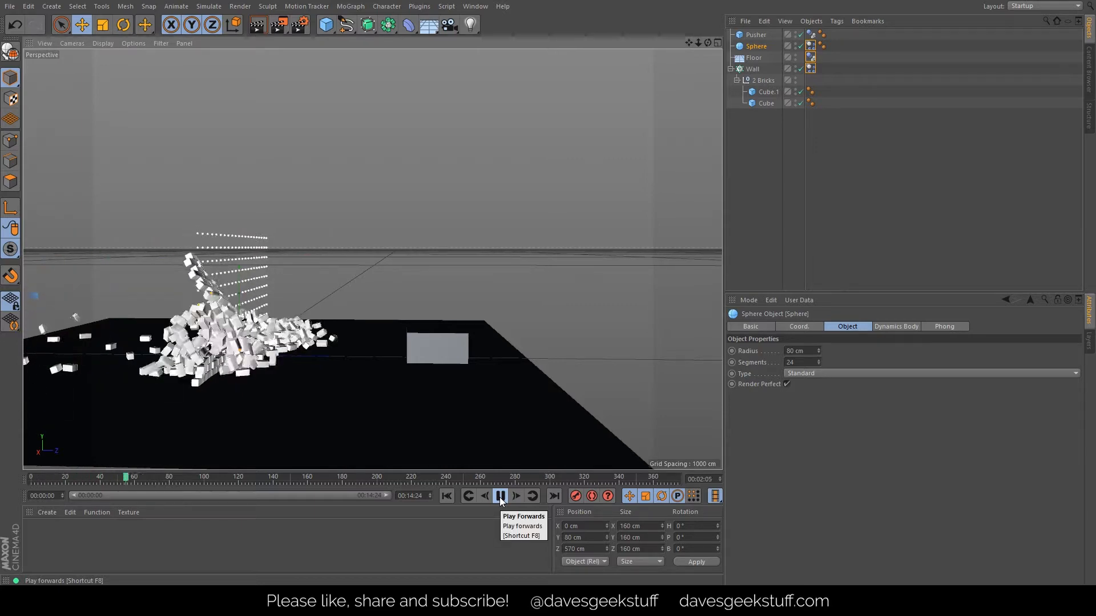
click(500, 496)
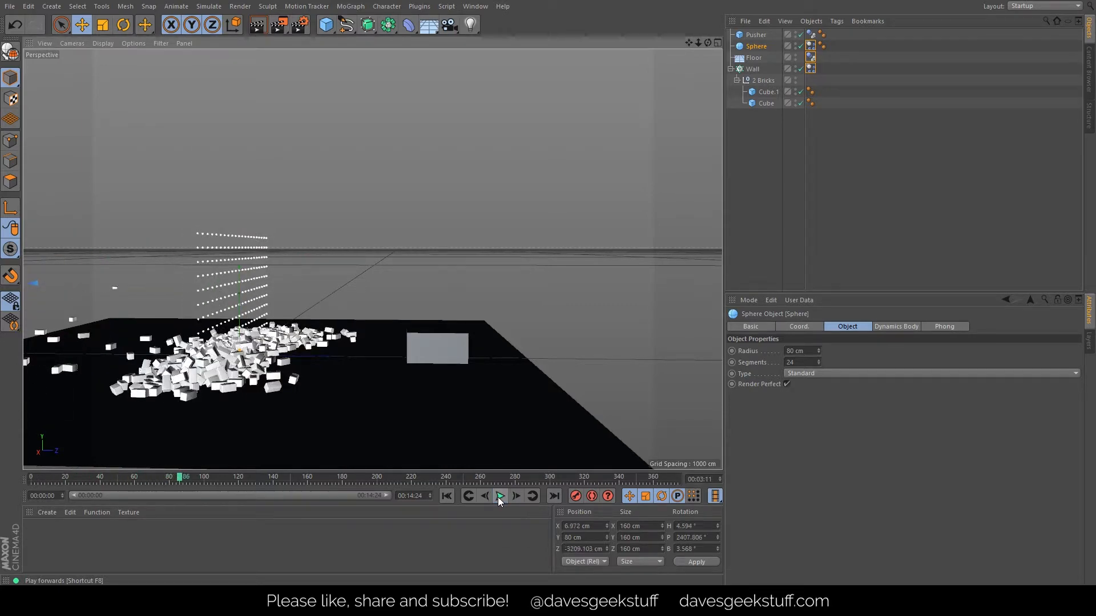
click(447, 496)
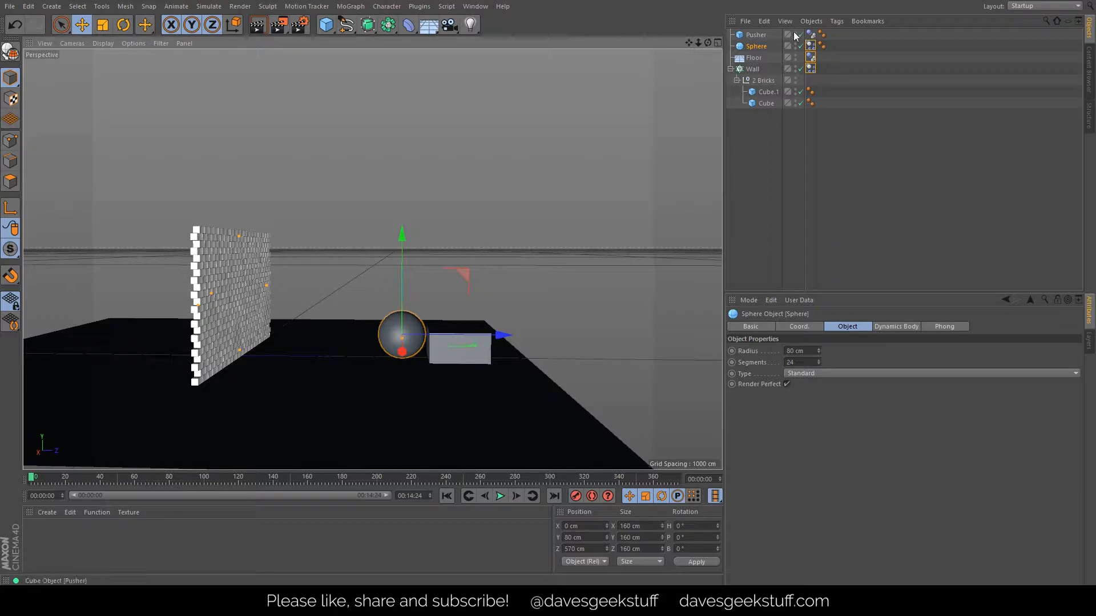
- Hide the Pusher cube, check the impact with a mid-simulation render and another playback, and rewind to the start
click(795, 34)
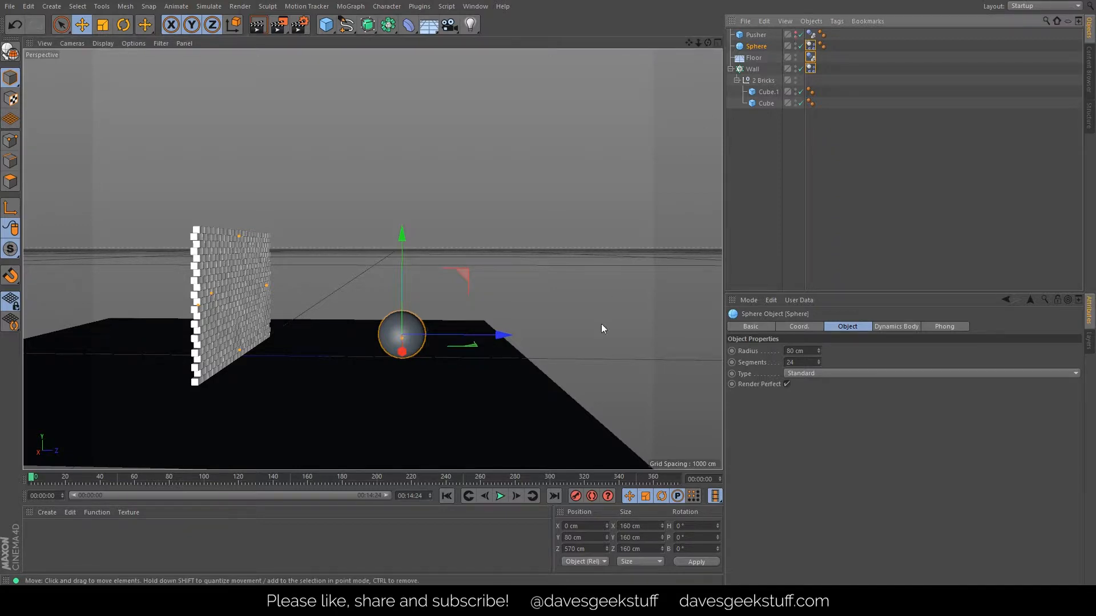
click(498, 495)
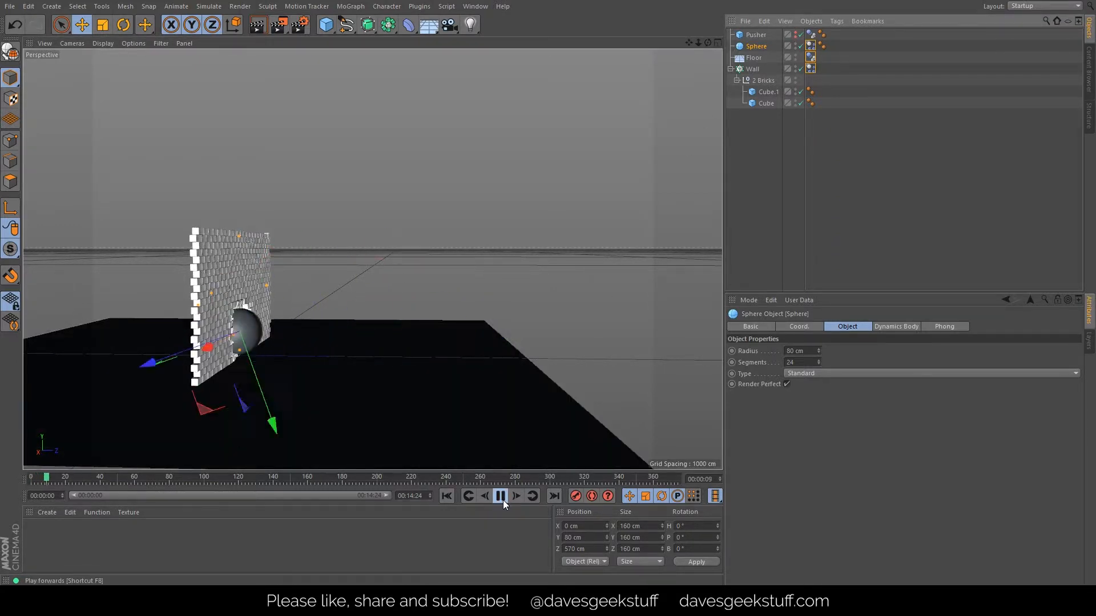
click(258, 26)
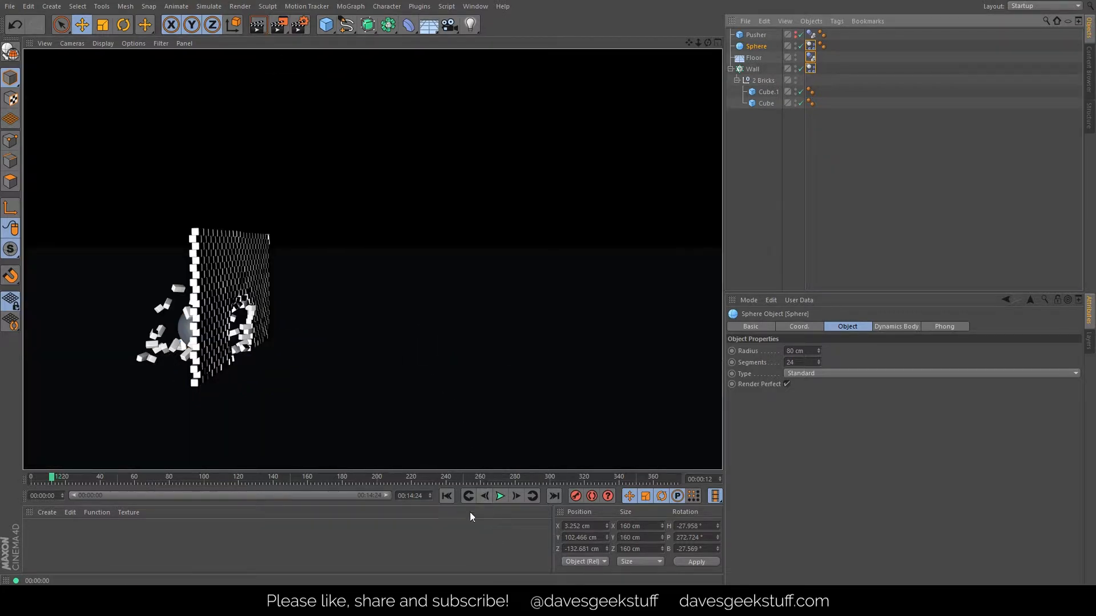
click(446, 494)
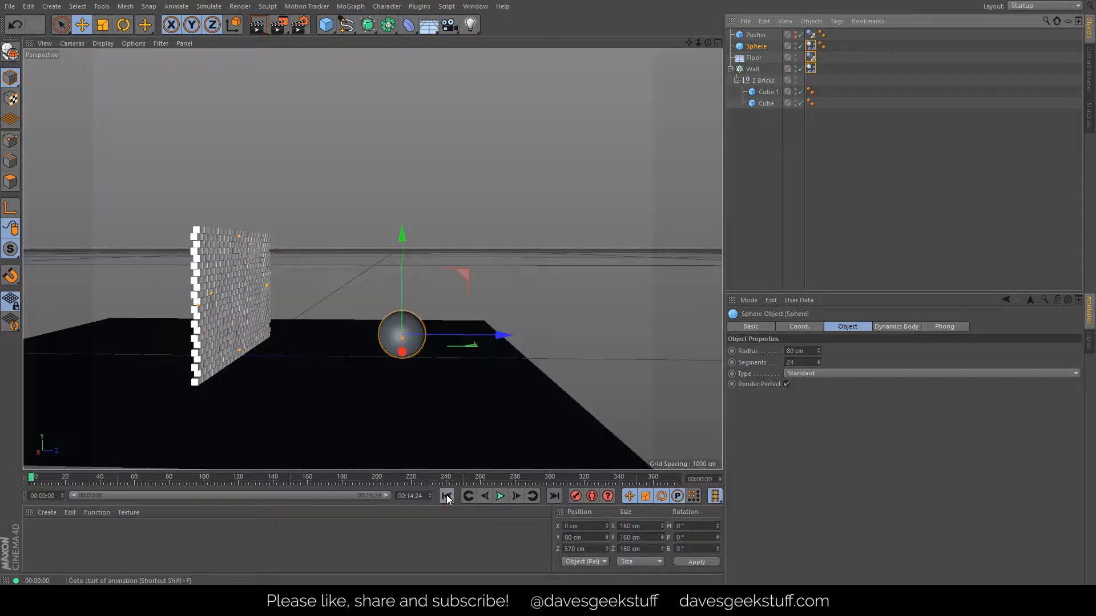
click(500, 497)
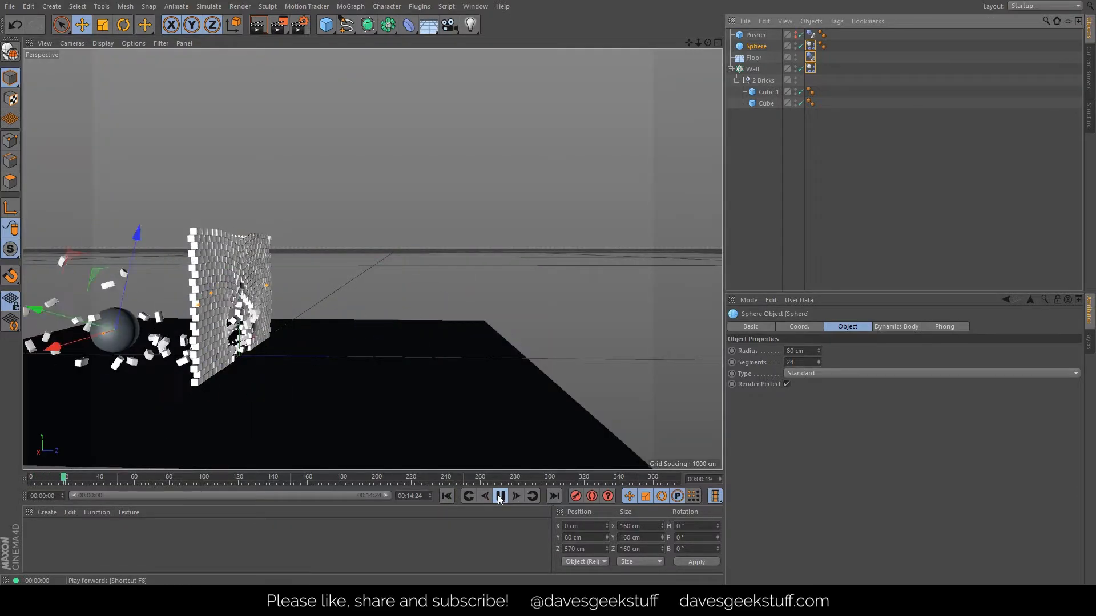
click(500, 497)
click(447, 495)
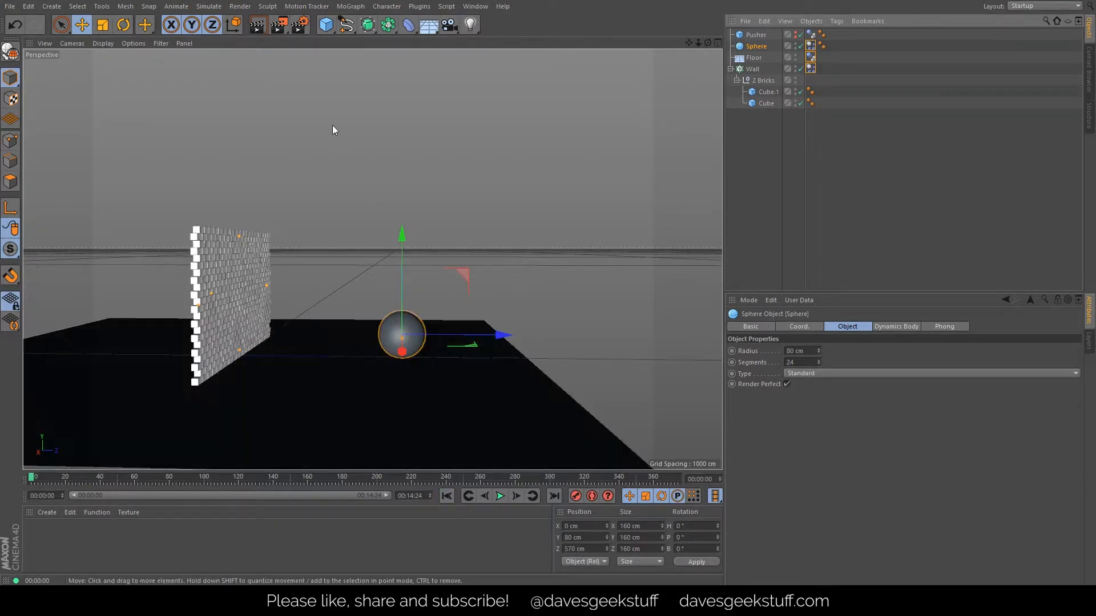
- Add a light and move it above and in front of the wall, to about 850 cm on Y and 930 cm on Z
click(471, 26)
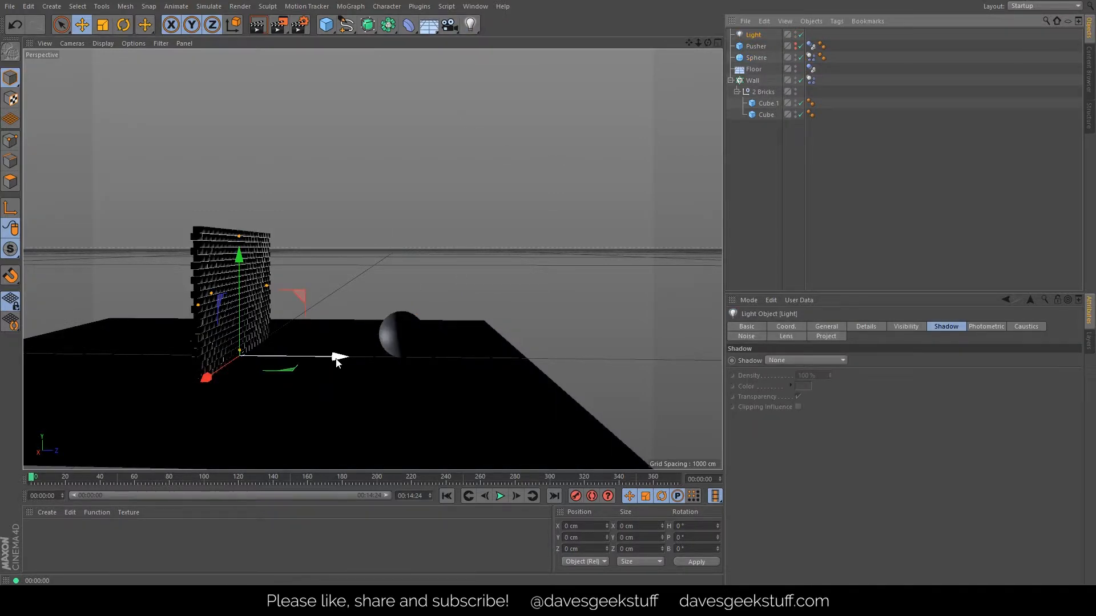
drag(337, 358, 615, 365)
drag(505, 261, 508, 28)
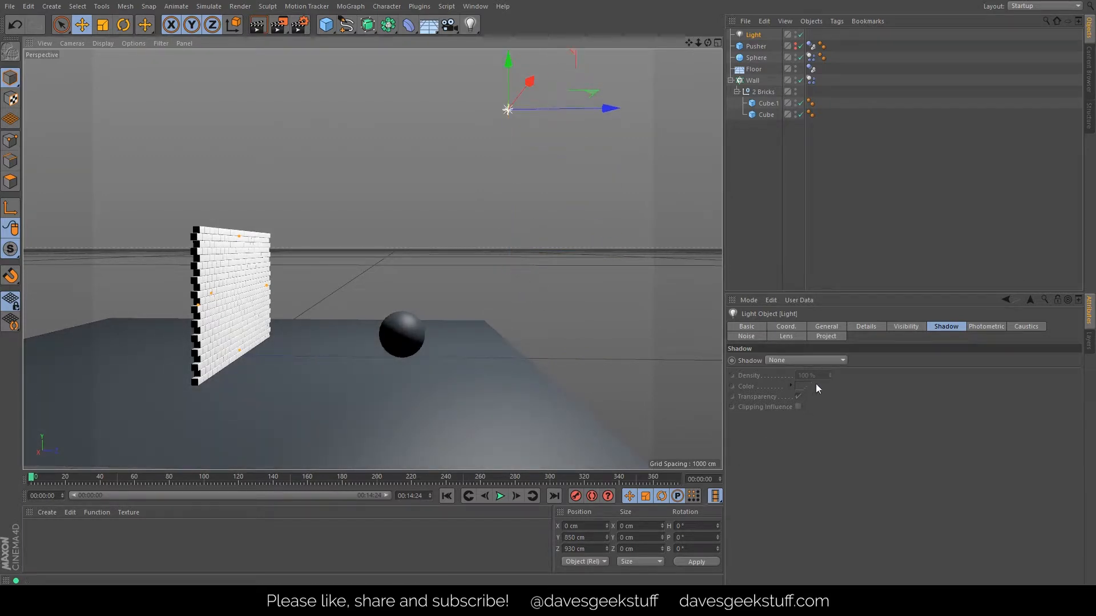
- Give the light Shadow Maps (Soft) shadows with a 500x500 shadow map, and render the view to check them
click(816, 361)
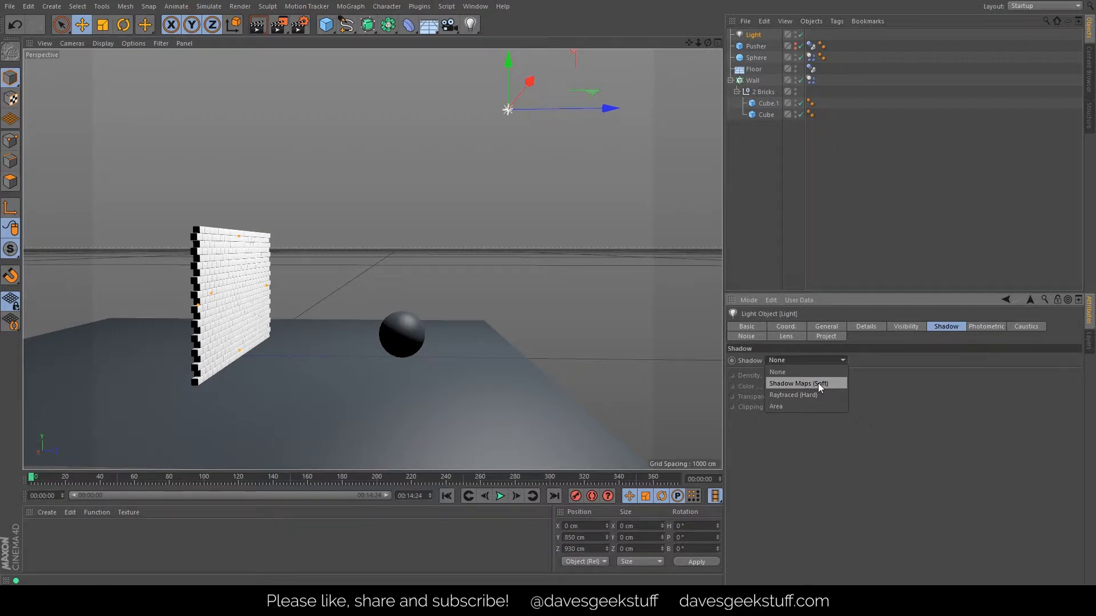
click(817, 383)
click(825, 420)
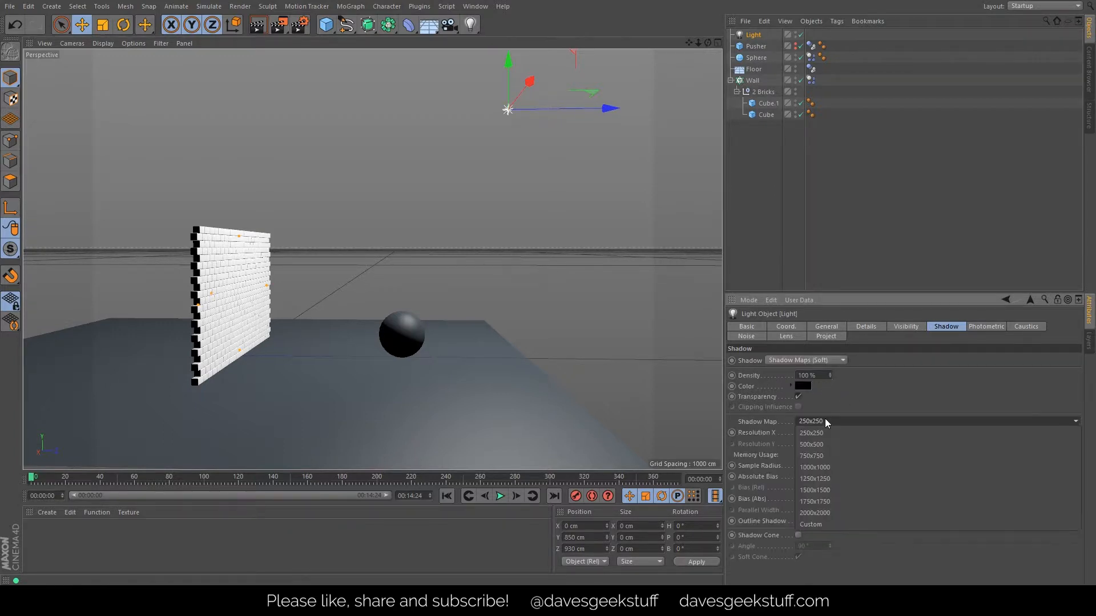
click(838, 444)
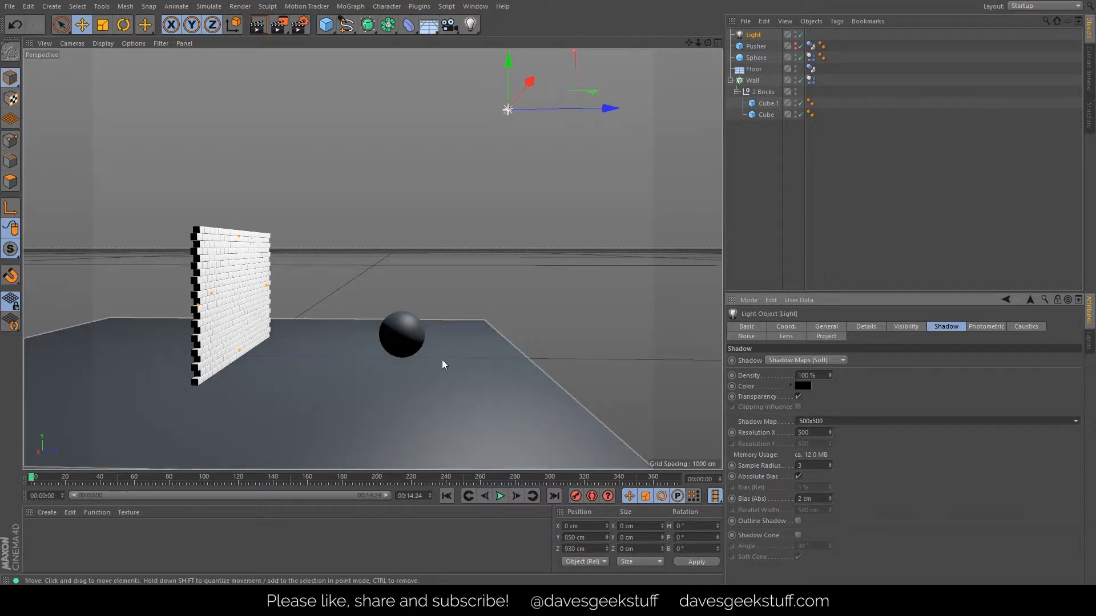
click(260, 27)
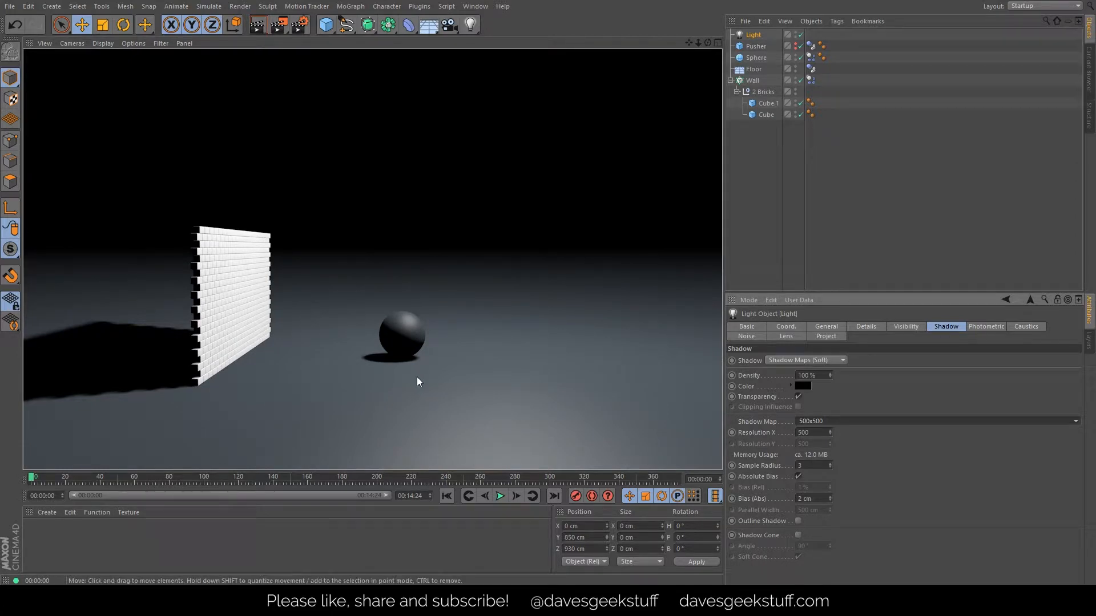
- Play the simulation to frames 21 and 43, rendering the breaking wall and its shadows from a raised view at each
click(494, 494)
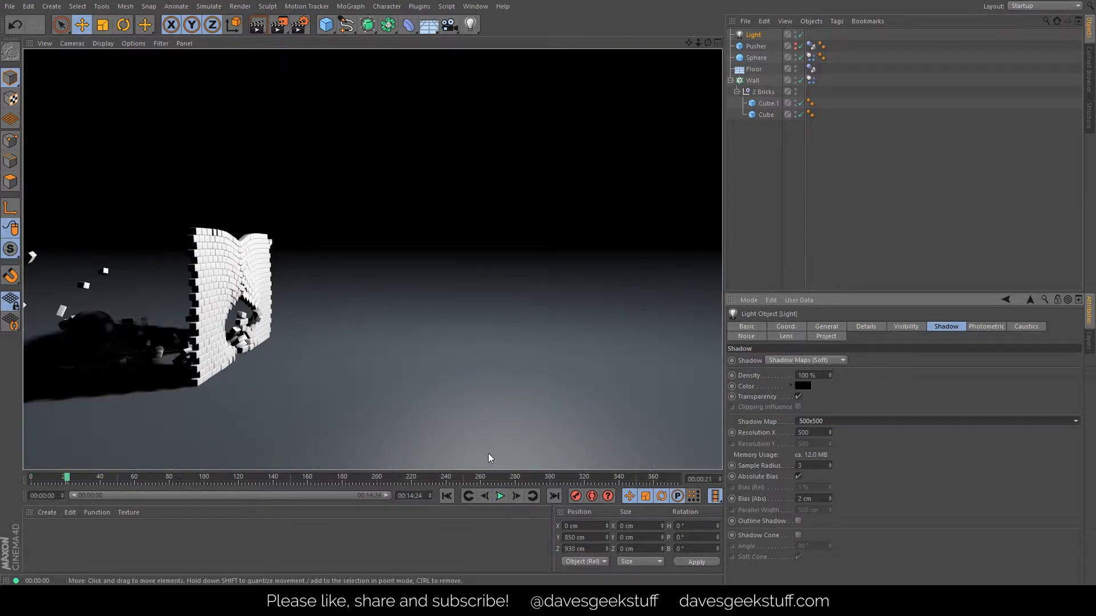
alt+drag(256, 341, 211, 337)
click(261, 30)
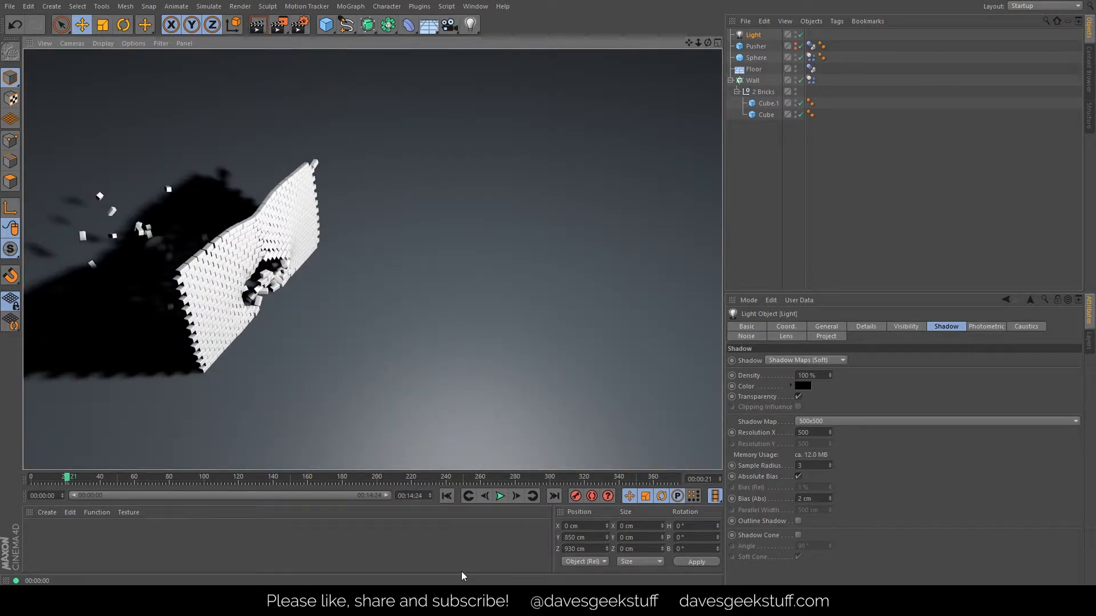
click(499, 496)
click(499, 496)
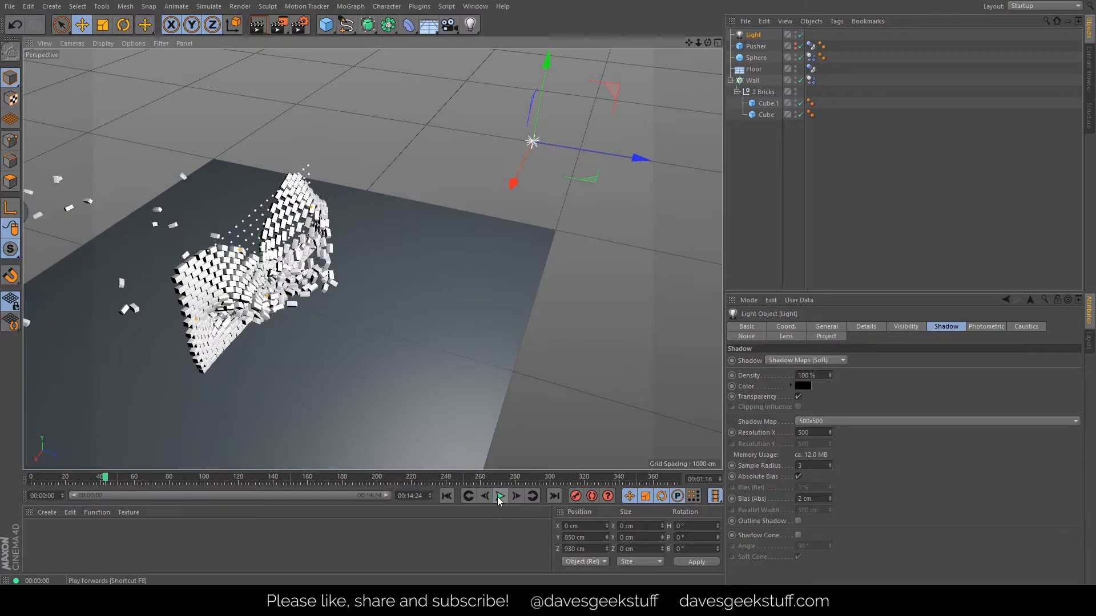
click(259, 25)
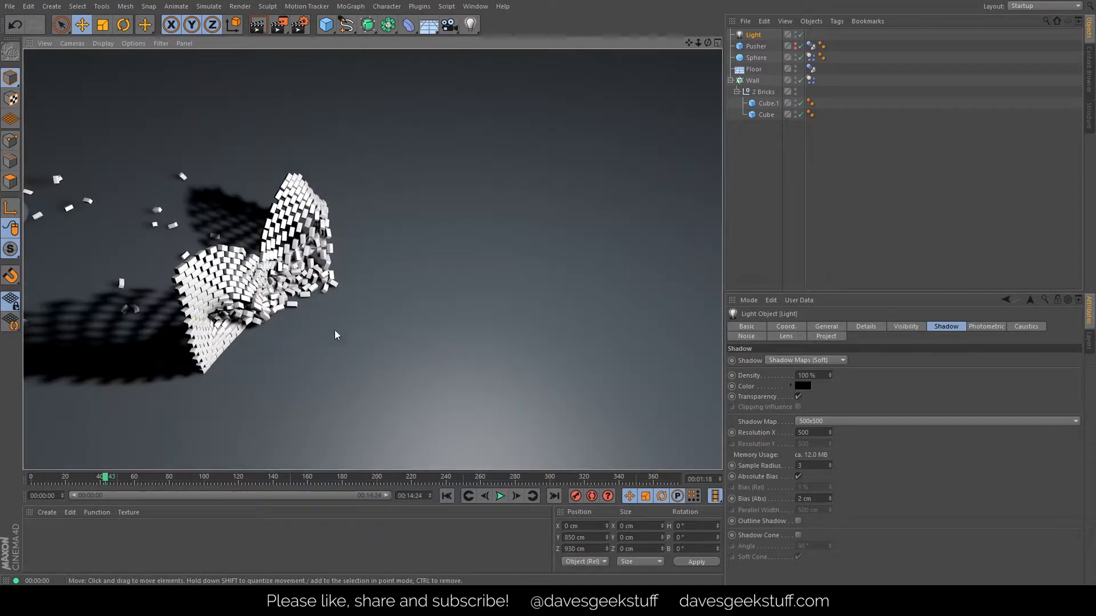
- Render a low front close-up of the collapsing bricks, and rewind to the start with the whole wall in view
scroll(255, 306, up, 8)
scroll(255, 306, down, 8)
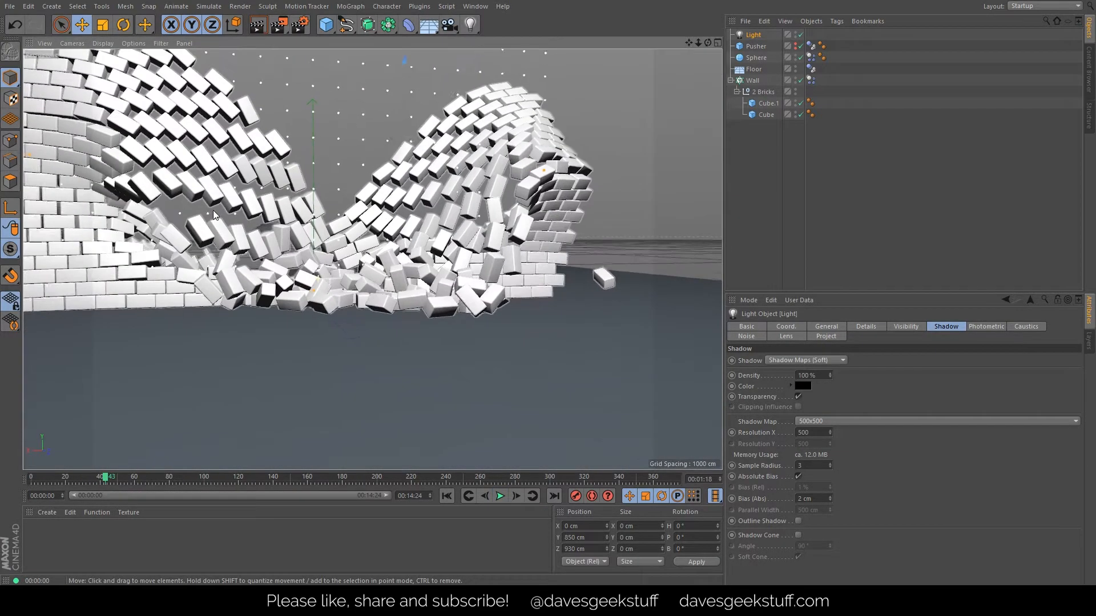
click(261, 25)
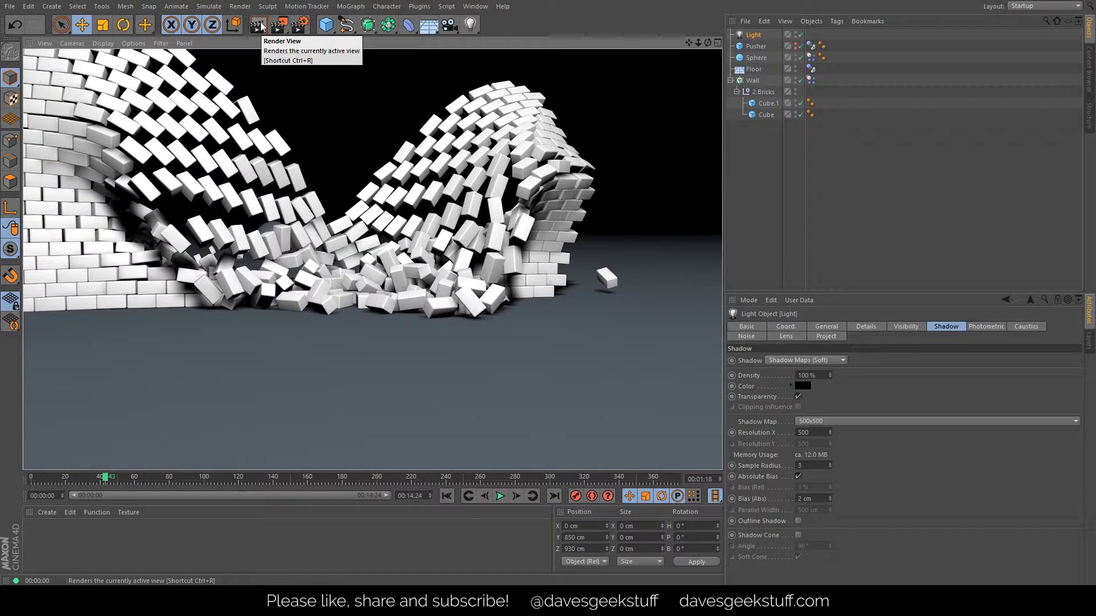
scroll(432, 310, down, 6)
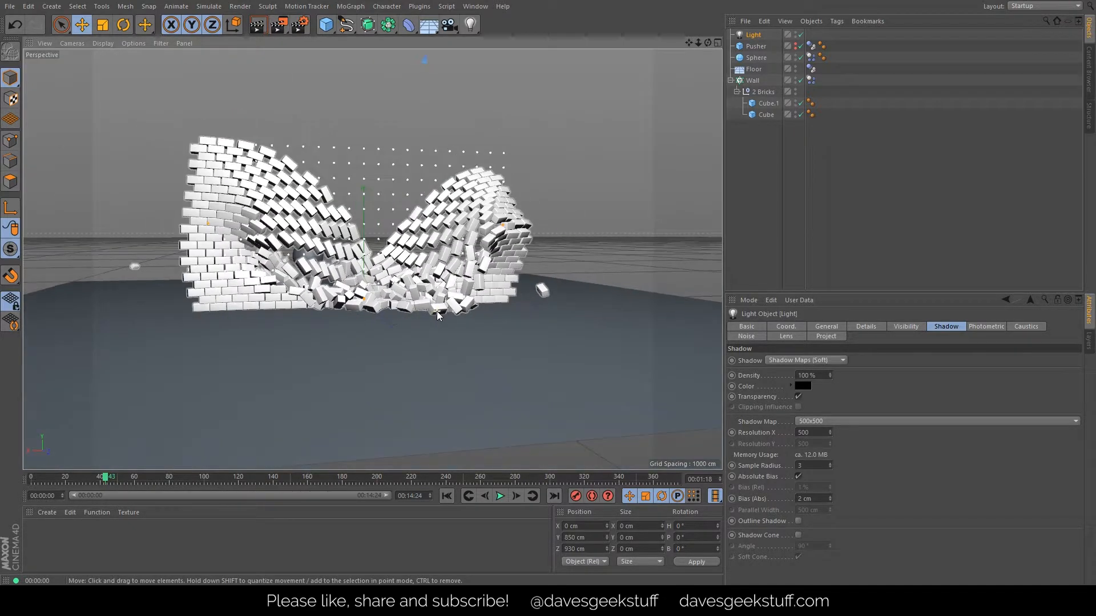
click(444, 496)
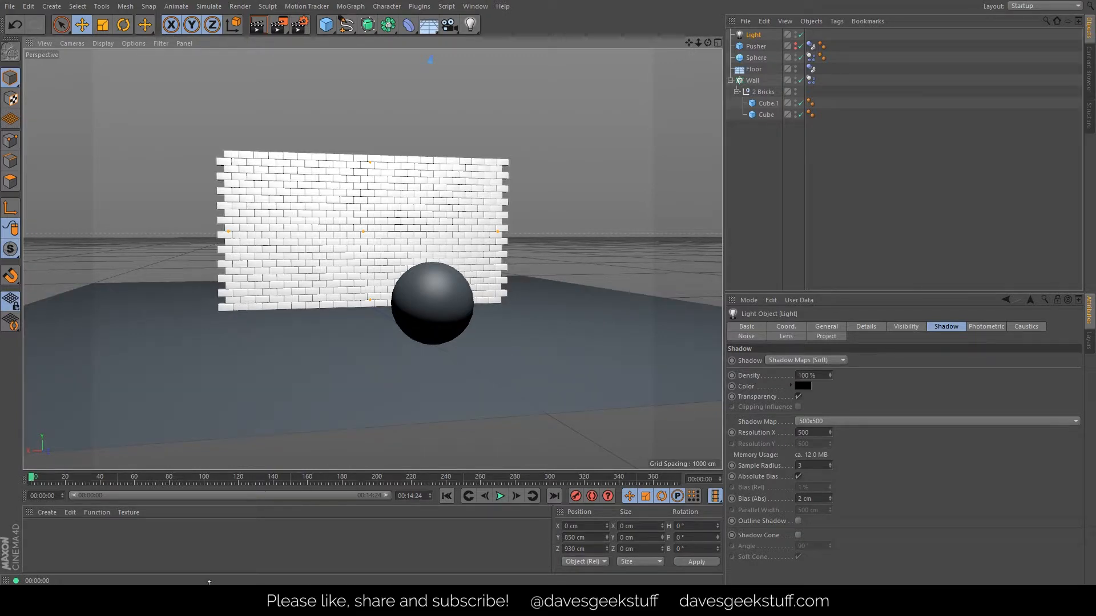
- Create a new material and set its color to a brick red of about R 152, G 37, B 0
click(50, 516)
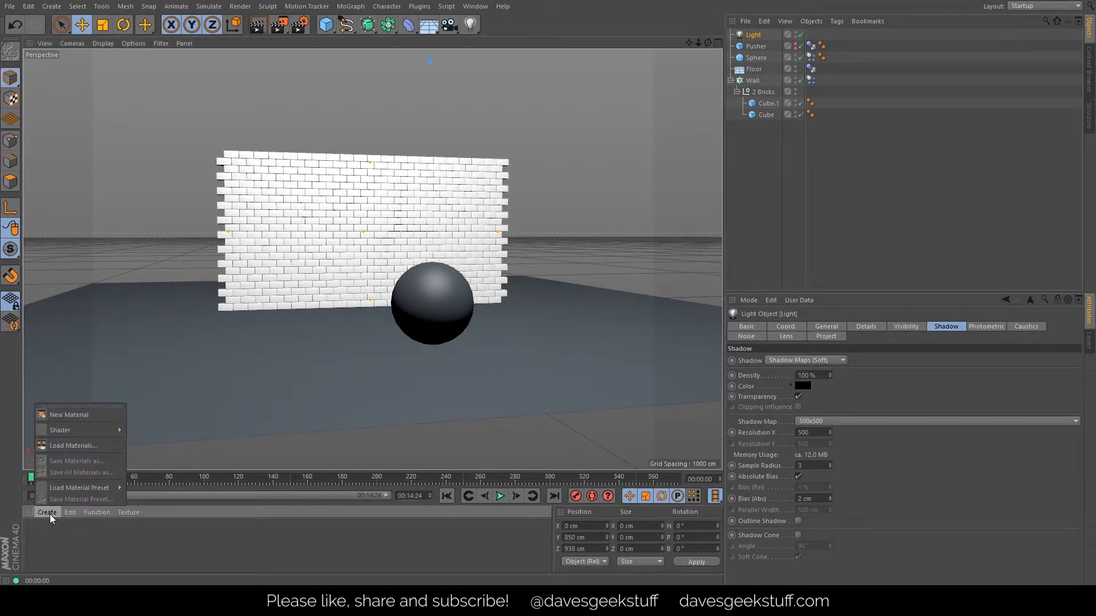
click(80, 413)
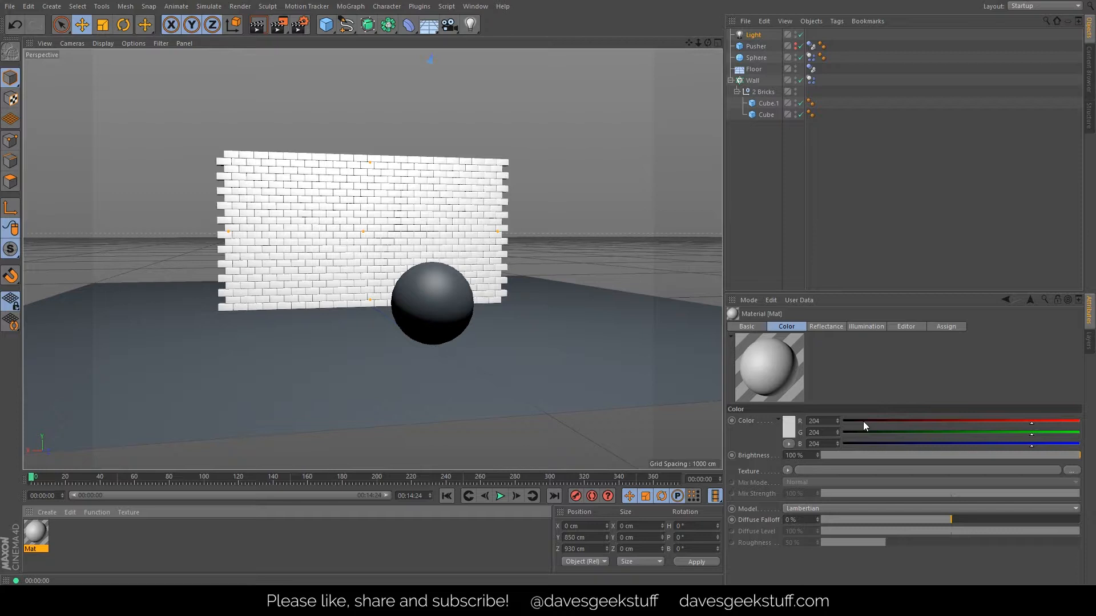
drag(917, 422, 818, 446)
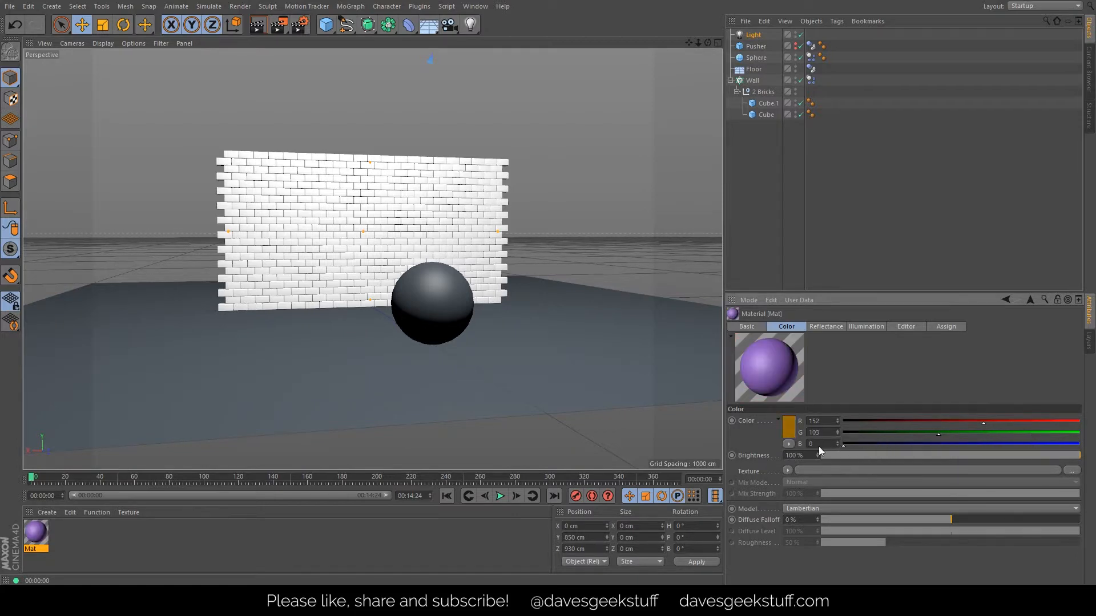
drag(941, 434, 899, 433)
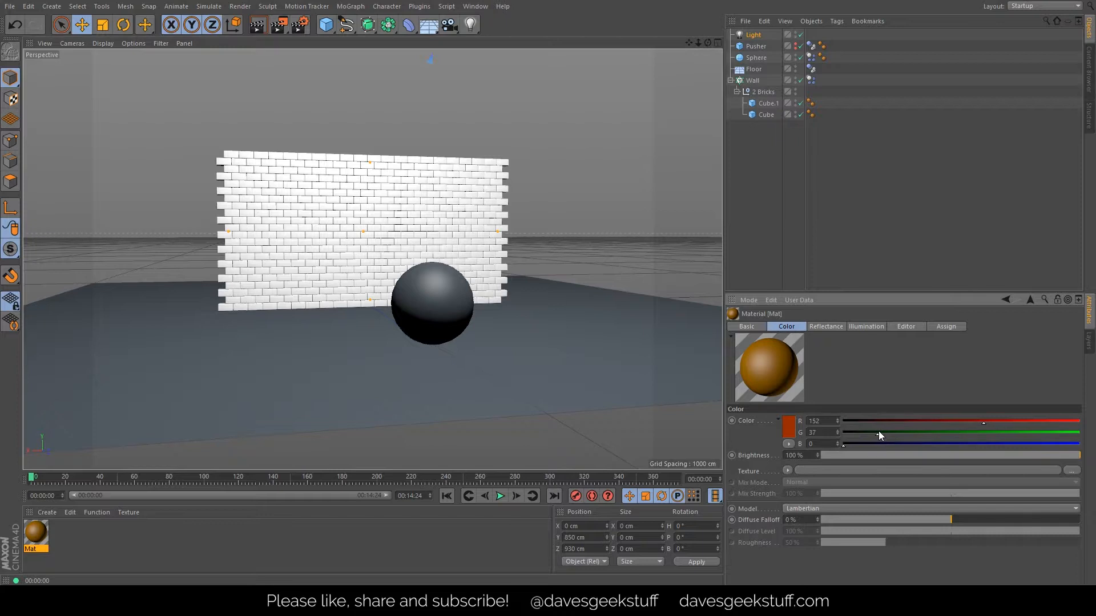
- Darken the brick material's color to about R 129, G 39, B 0 and turn off its Reflectance channel
drag(983, 424, 963, 421)
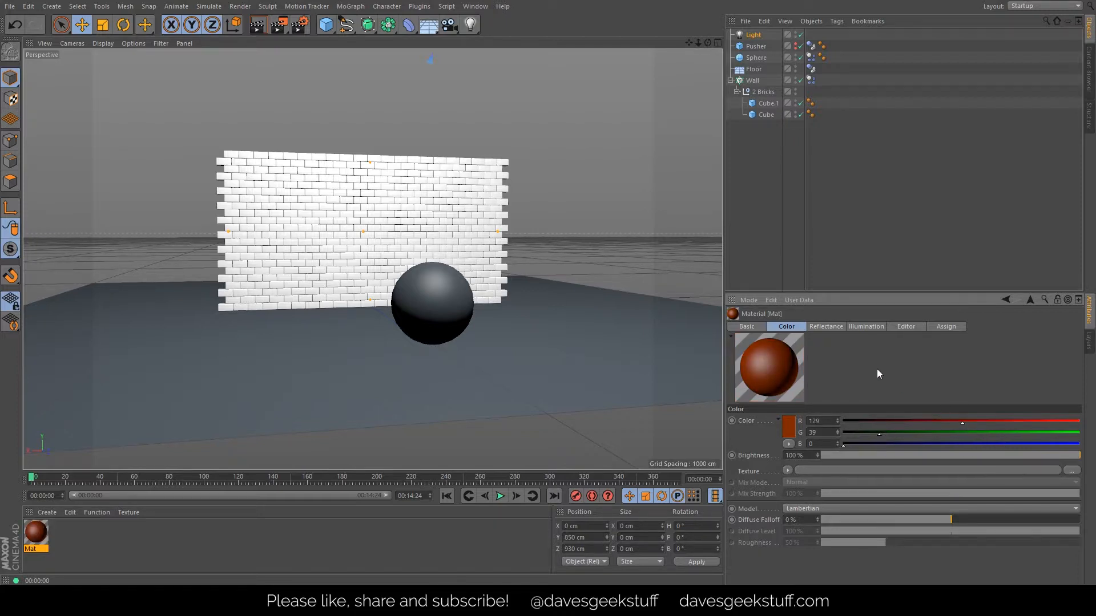
click(829, 327)
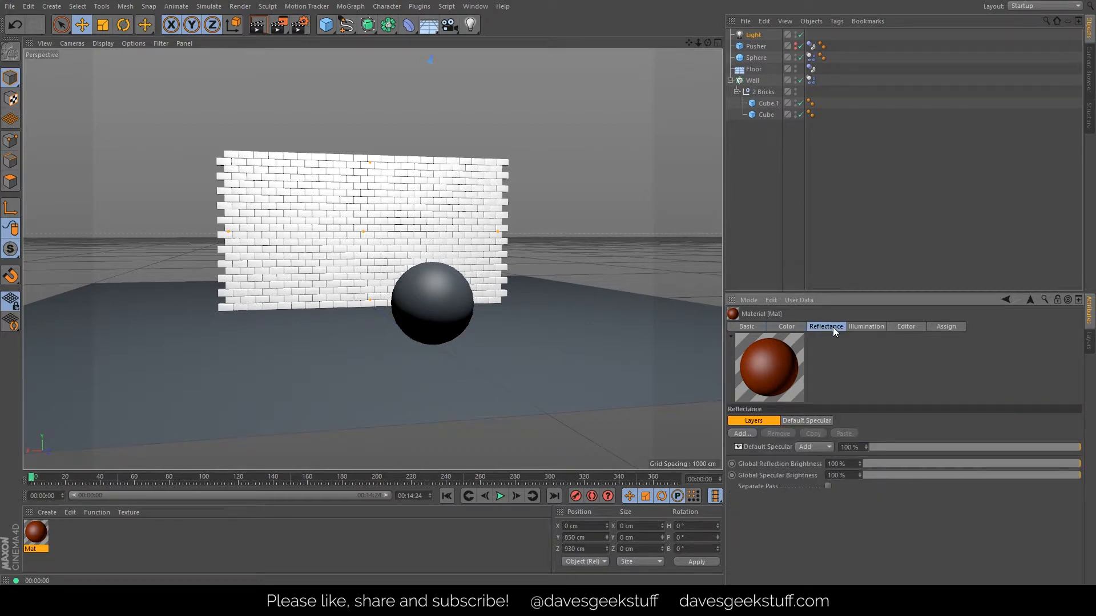
click(750, 326)
click(777, 464)
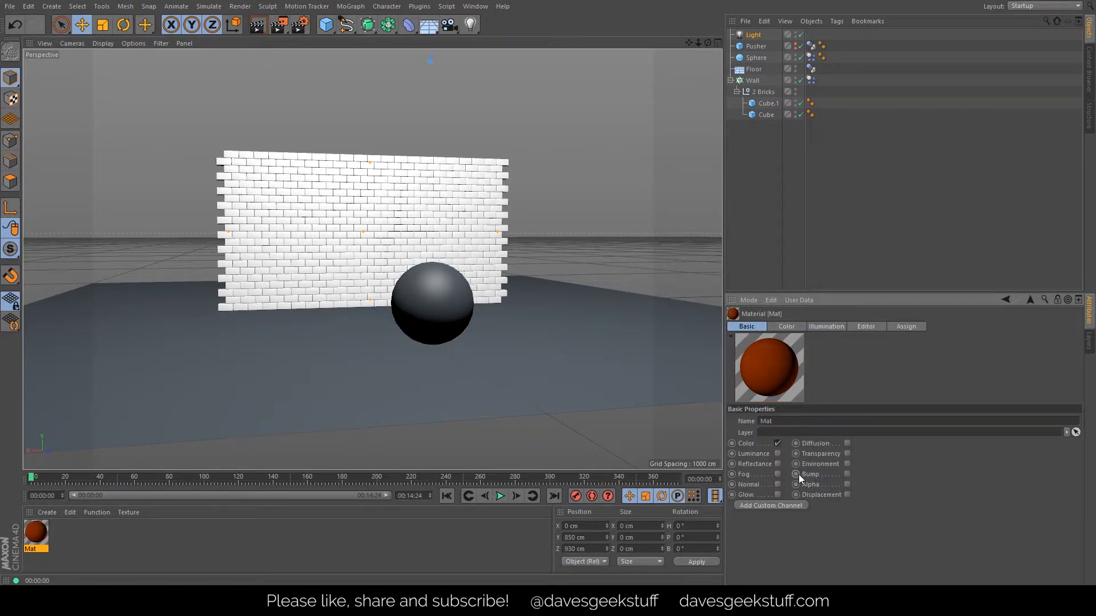
- Apply the brick-red material to the Wall cloner, and render the whole wall and an angled close-up of the bricks
drag(36, 533, 754, 83)
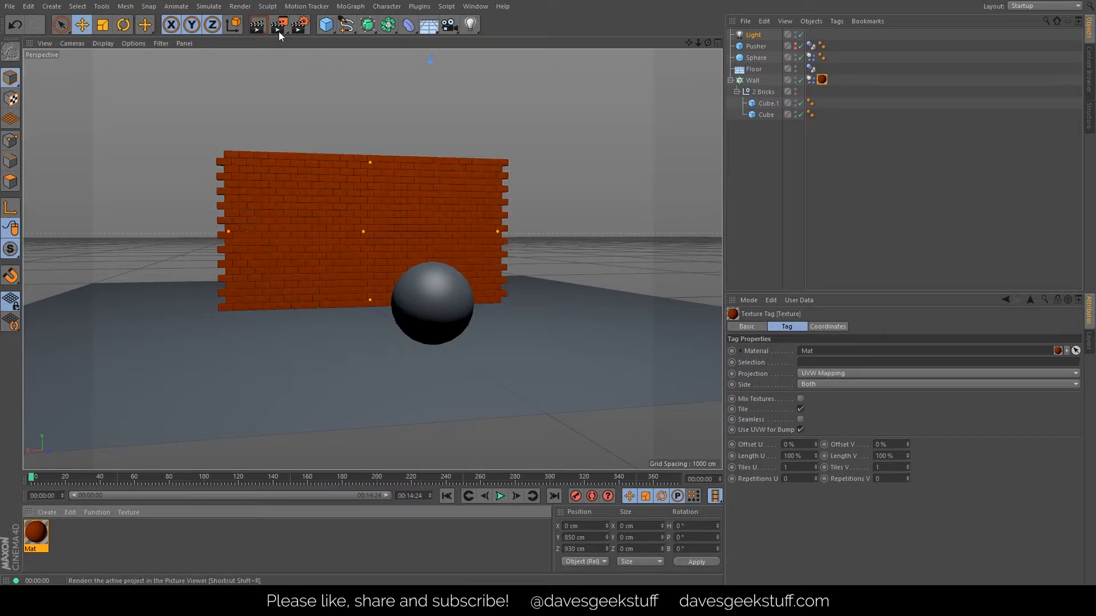
click(262, 25)
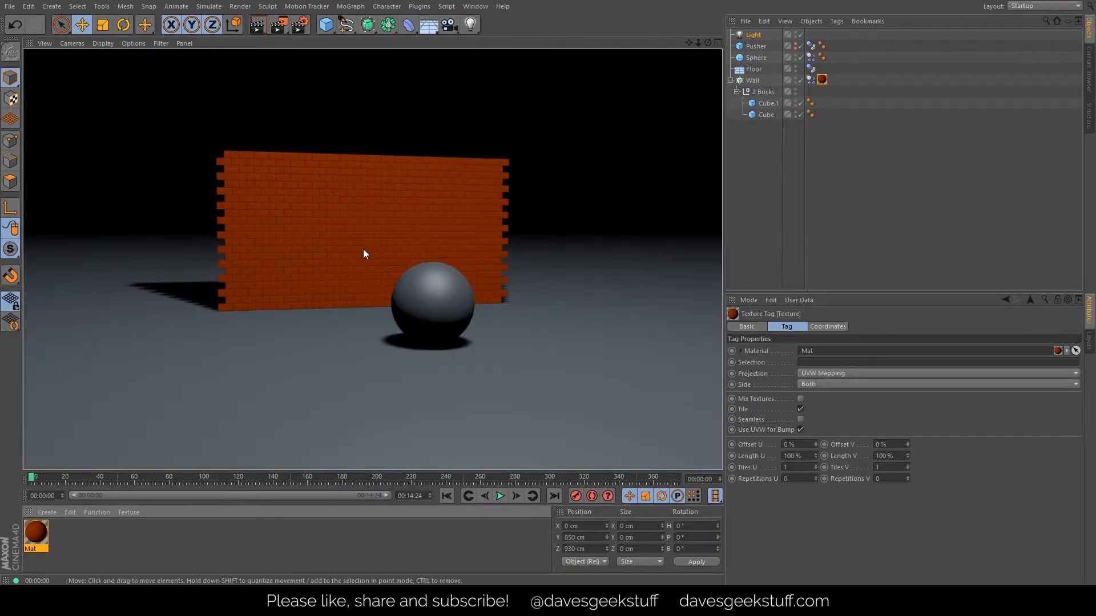
scroll(355, 243, up, 10)
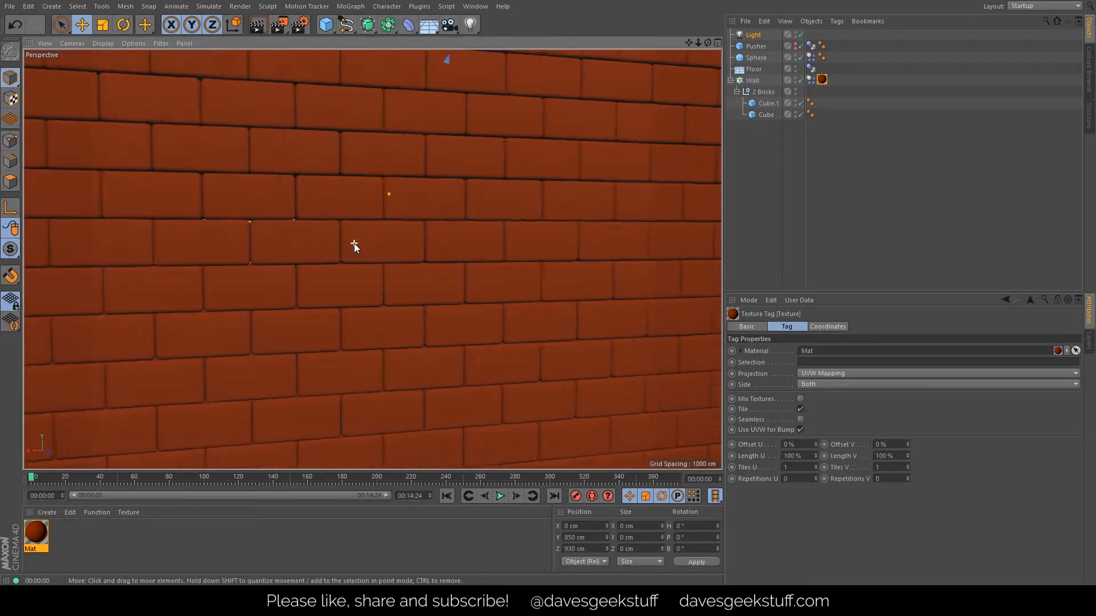
alt+drag(366, 243, 396, 147)
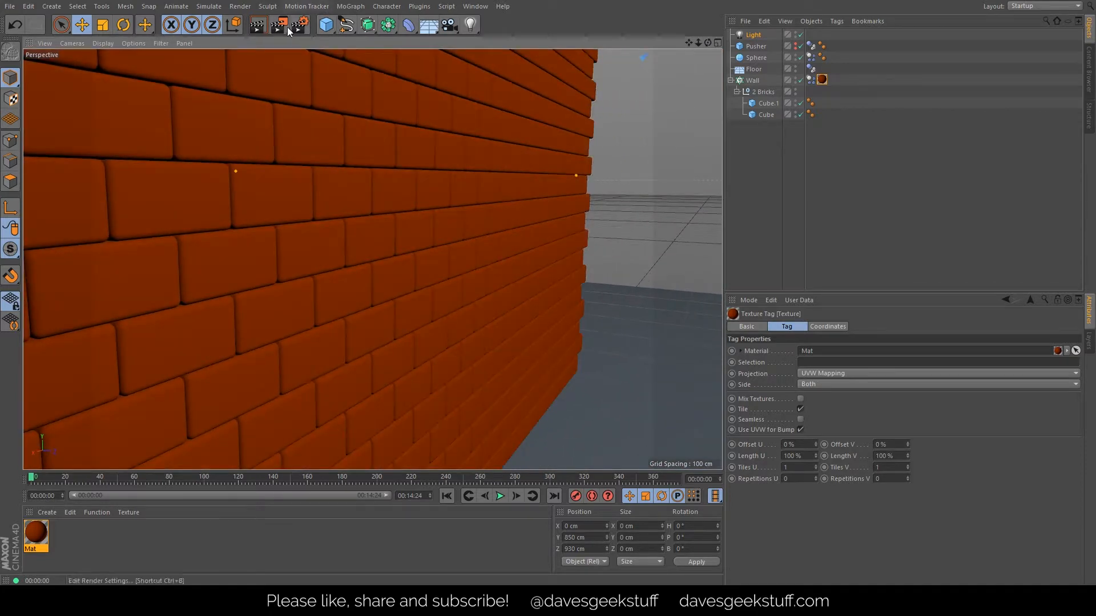
click(258, 25)
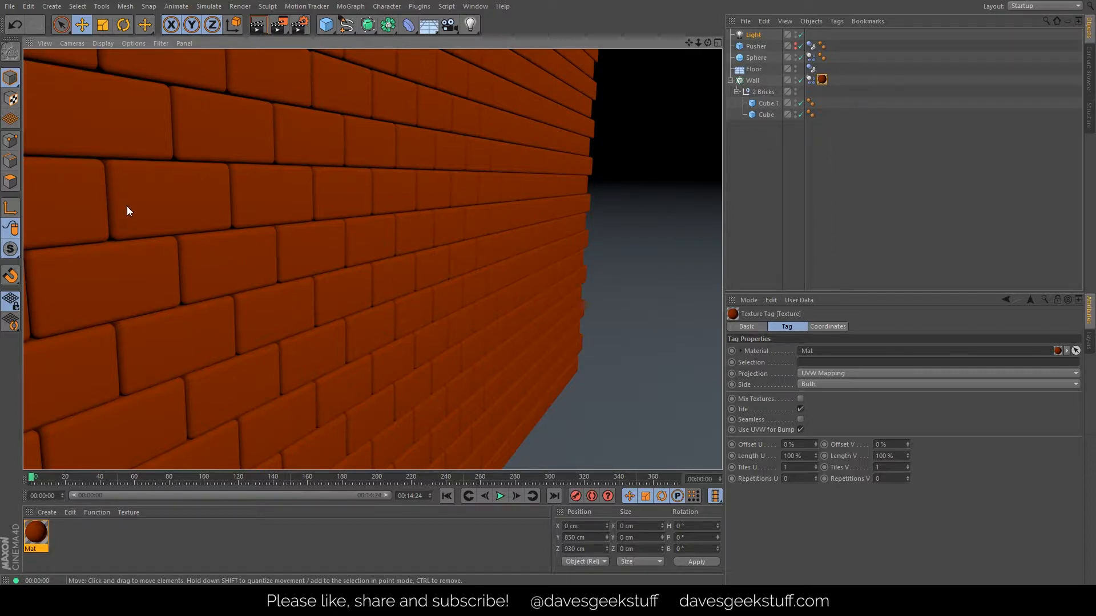
- Rename the wall's material as Brick
click(823, 78)
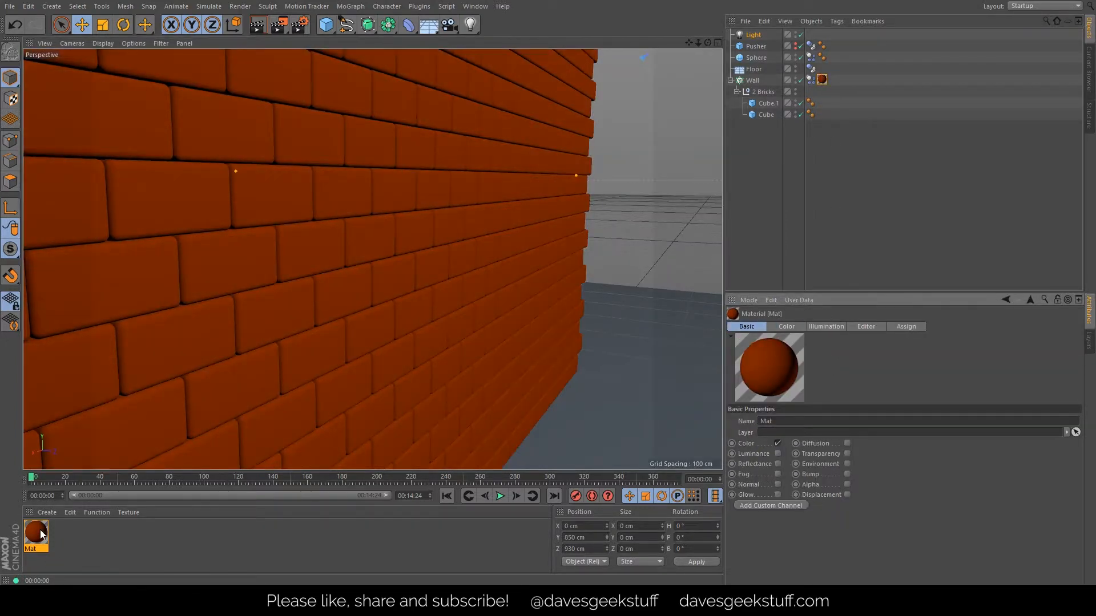
double_click(32, 549)
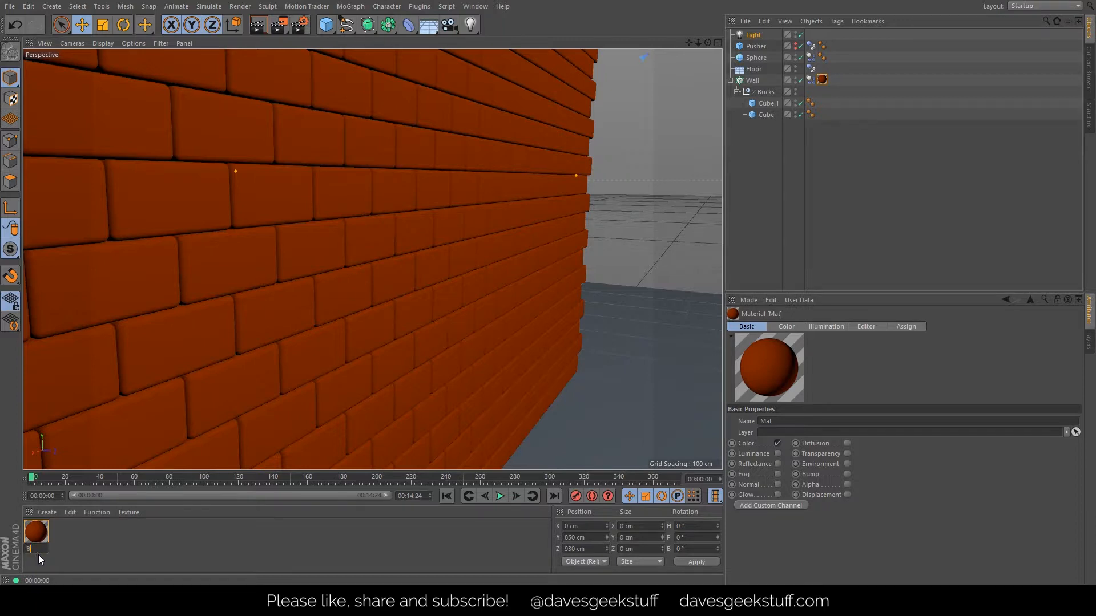
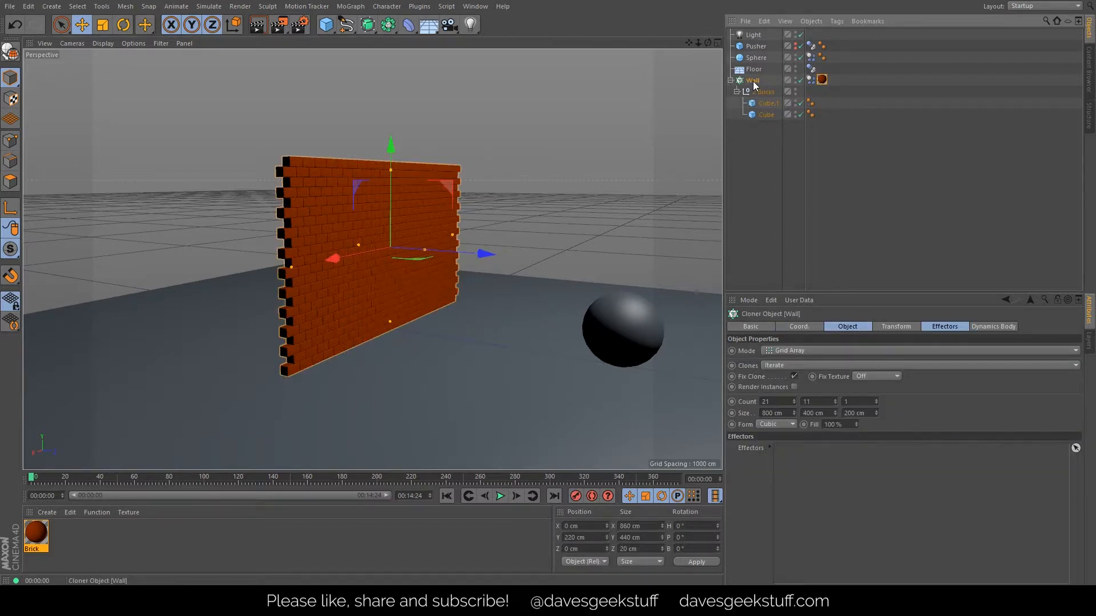
- Add a Random effector to the Wall cloner
click(350, 6)
mouse_move(368, 22)
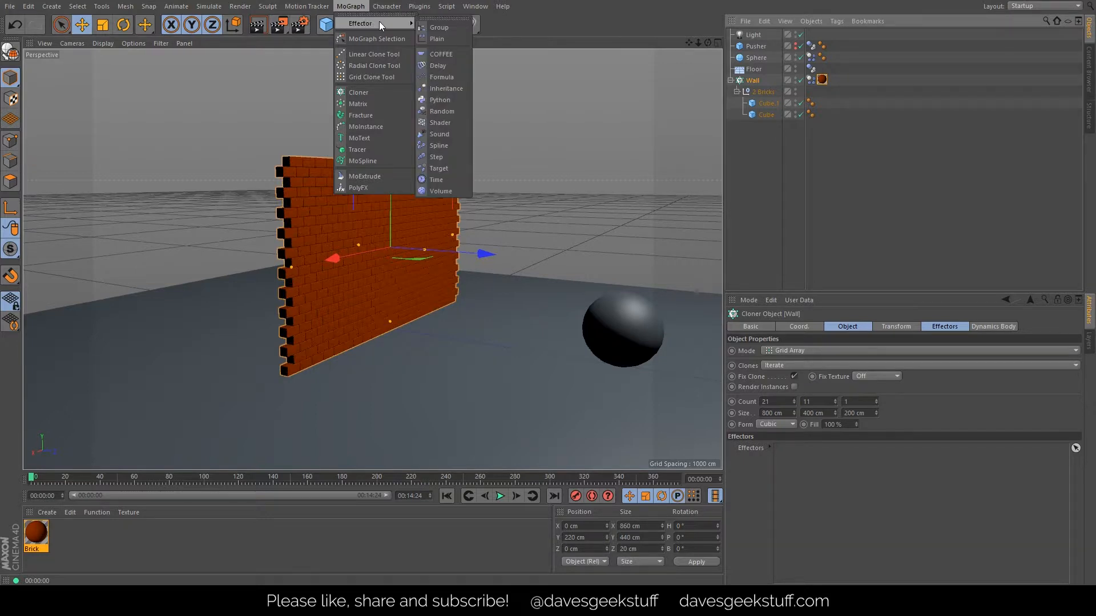
click(454, 112)
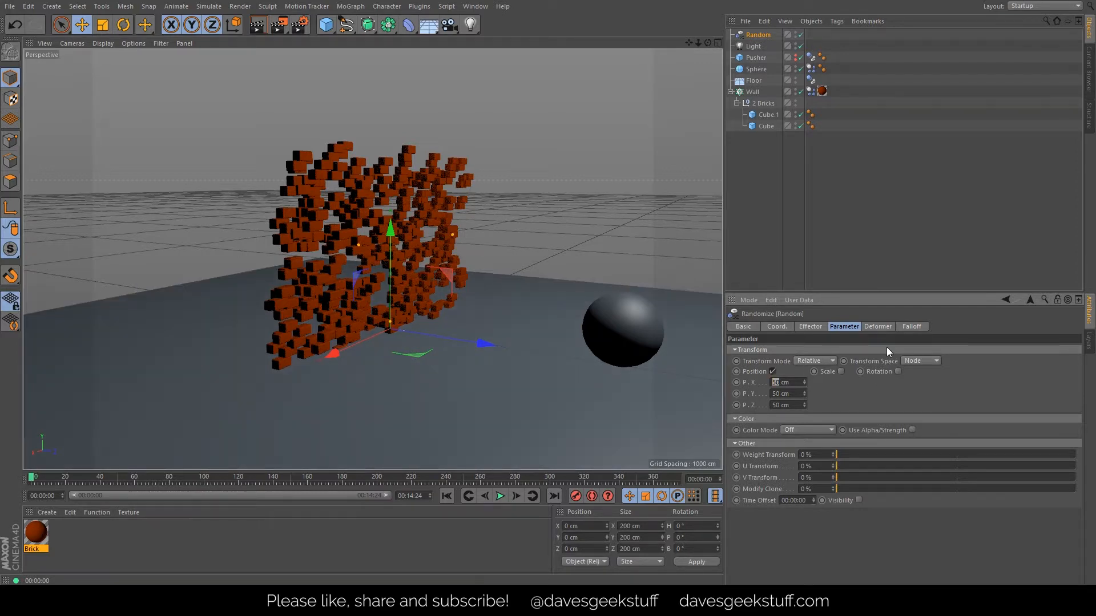
- Turn off the Random effector's position variation, enable a uniform scale variation of -0.03, and check the bricks in a render and up close
click(772, 372)
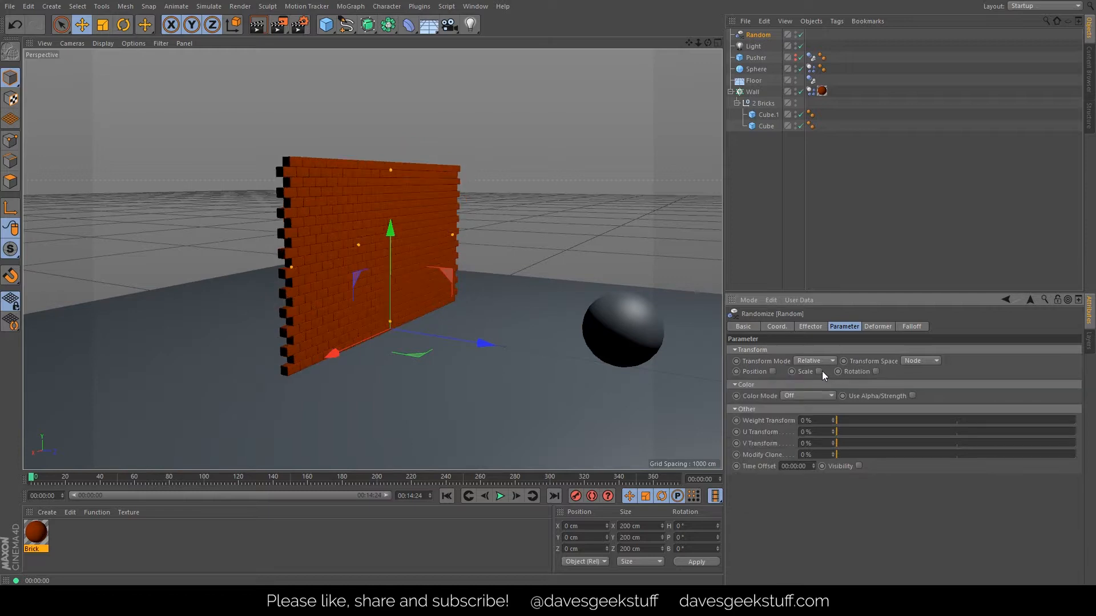
click(820, 372)
click(848, 417)
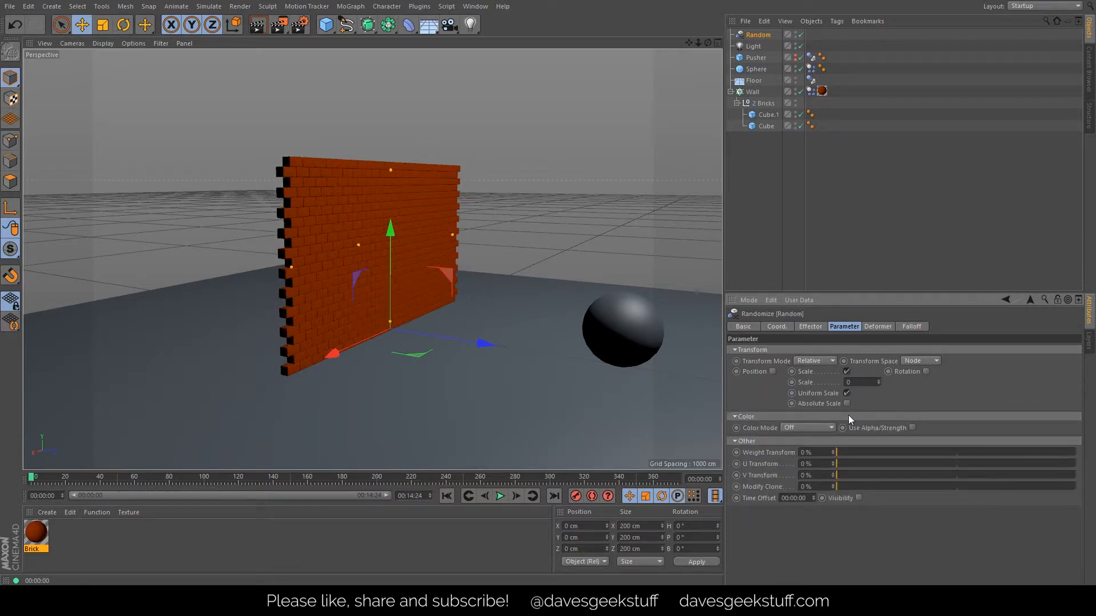
click(863, 382)
text(-0.02)
click(258, 26)
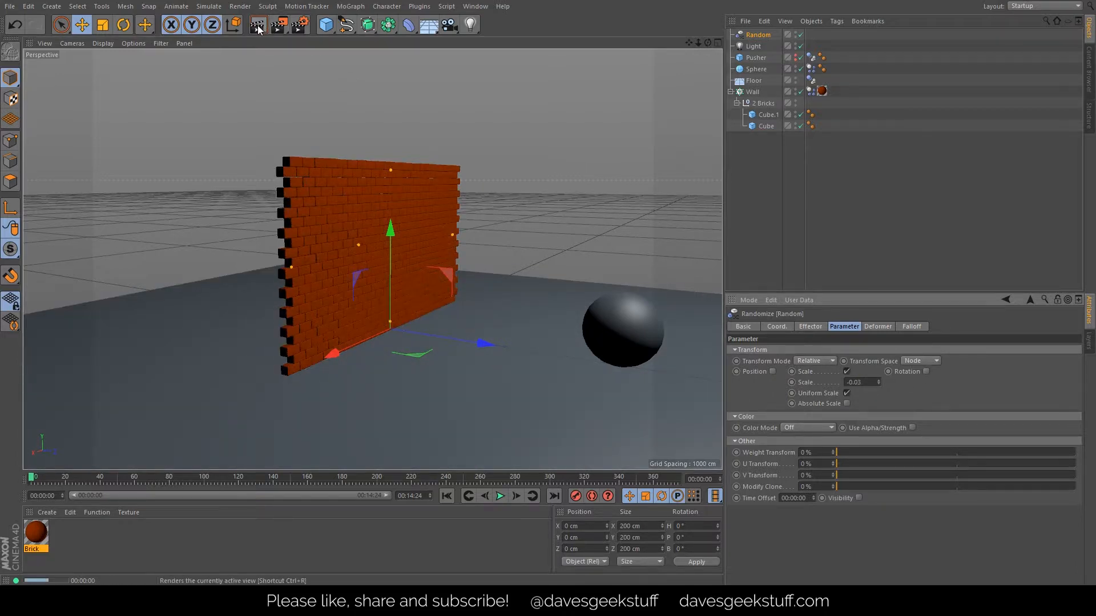
scroll(354, 281, up, 4)
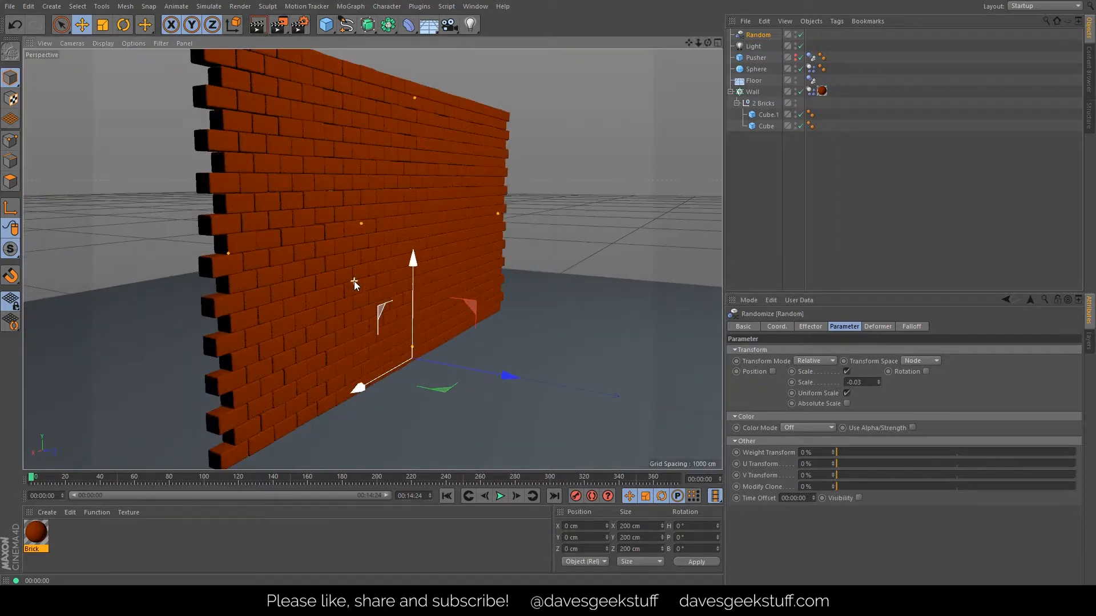
scroll(353, 281, up, 8)
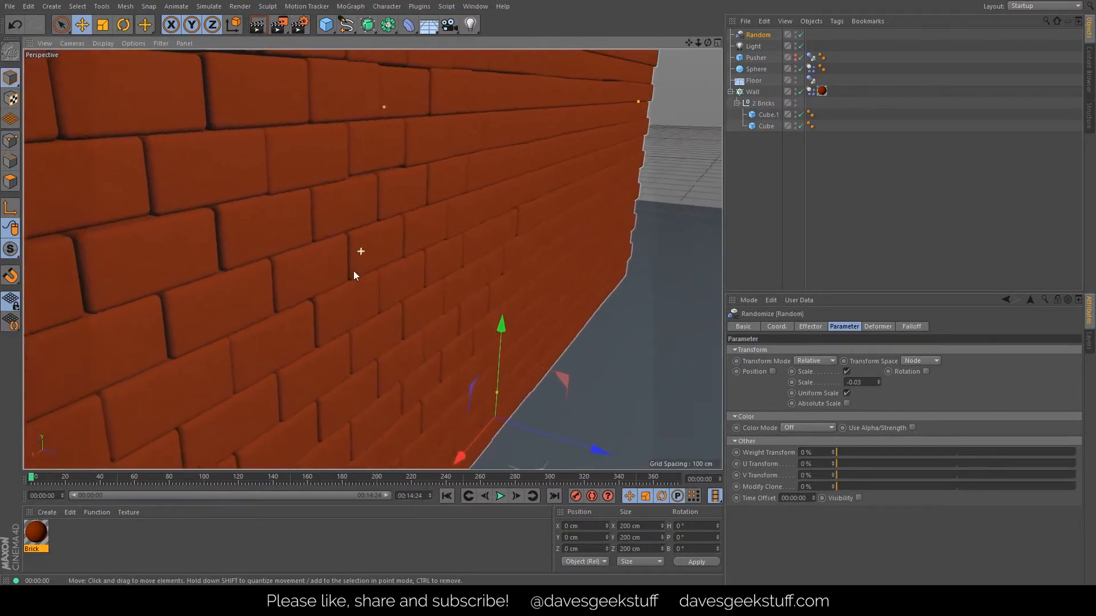
scroll(354, 276, up, 2)
- Enable rotation on the Random effector, try a heading variation of 9° on the bricks, and undo the heading change
click(926, 372)
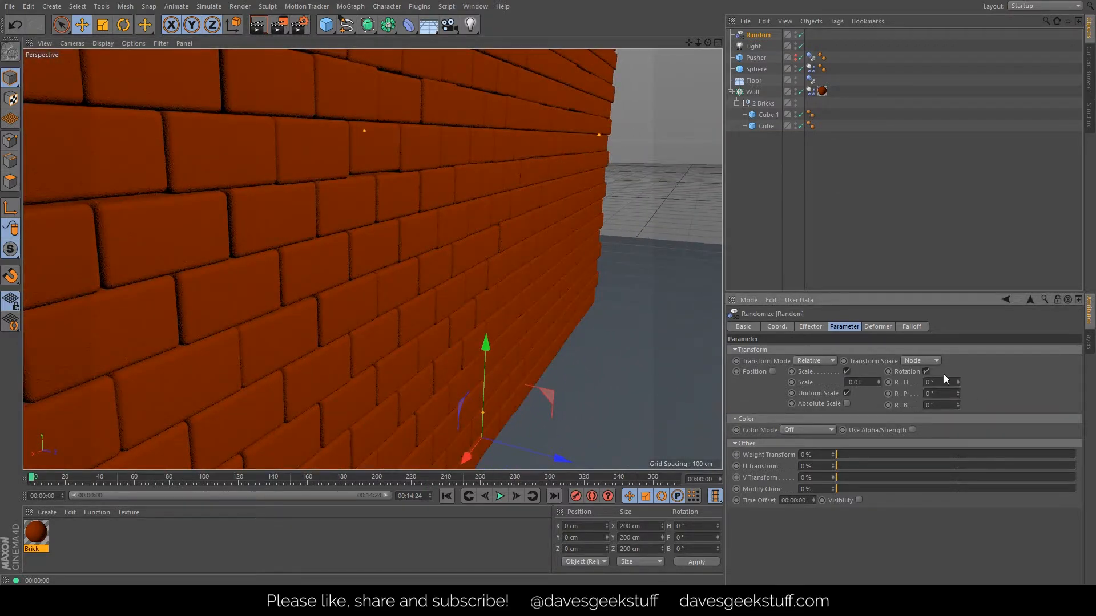
scroll(945, 379, up, 7)
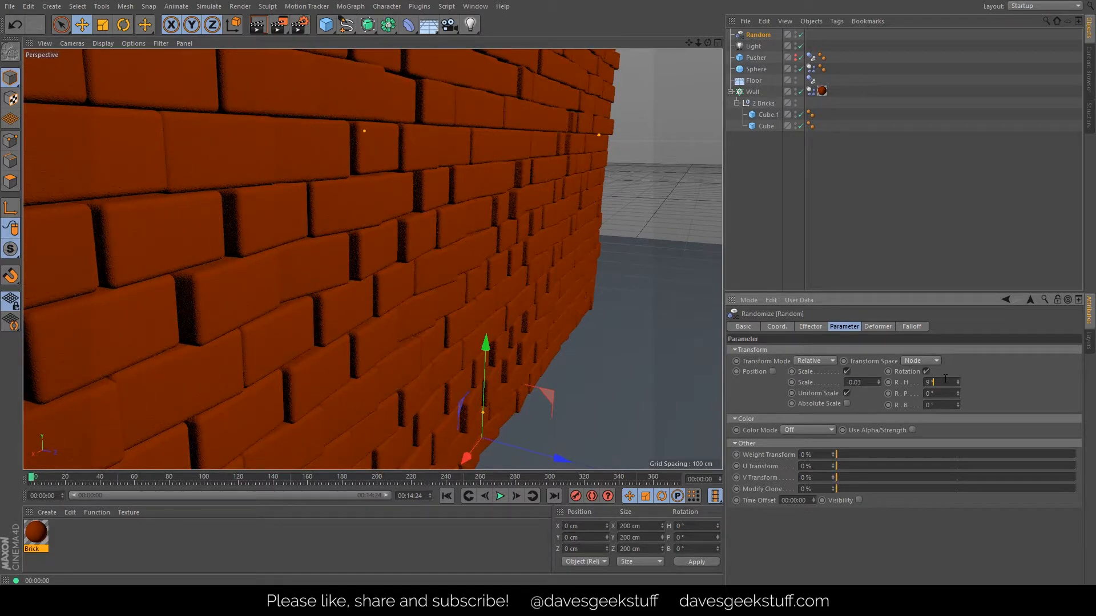
scroll(425, 221, up, 5)
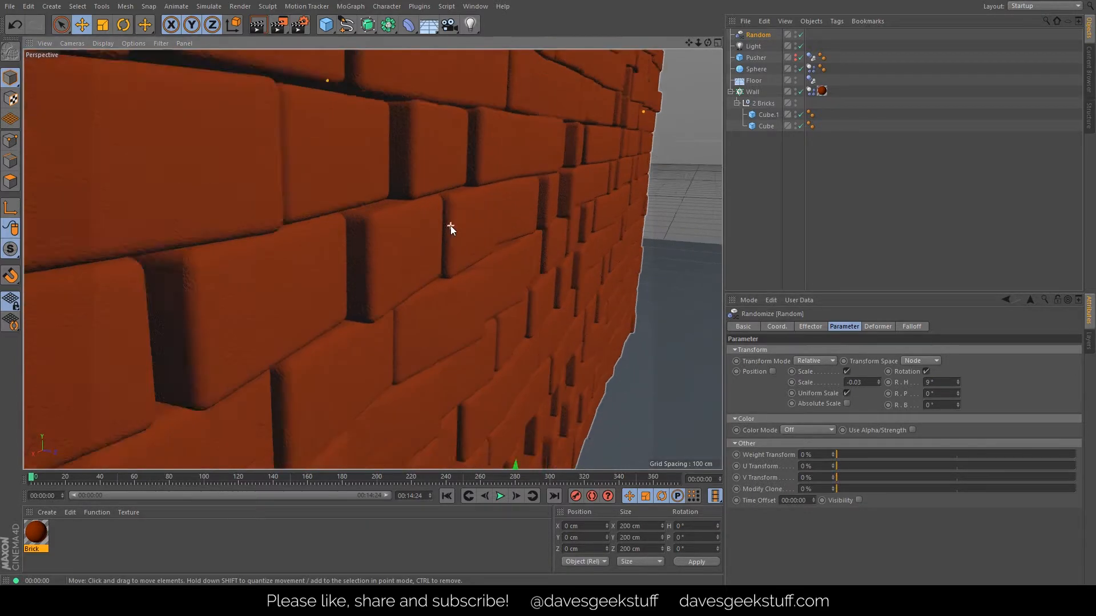
mouse_move(456, 227)
alt+mouse_down()
mouse_move(402, 243)
mouse_move(276, 233)
mouse_move(402, 237)
alt+mouse_up()
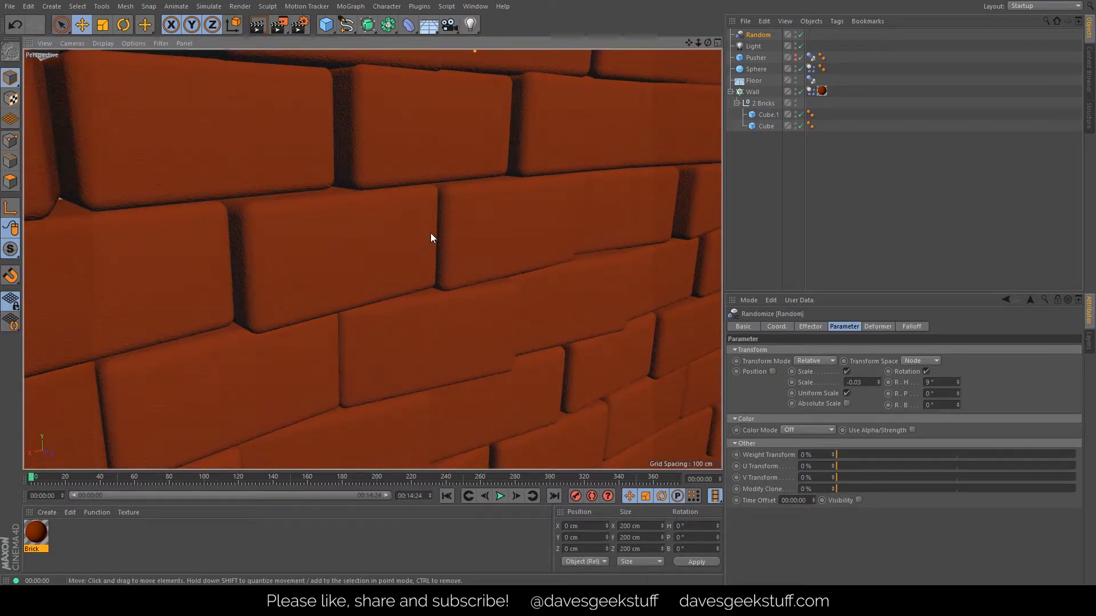
key(ctrl+z)
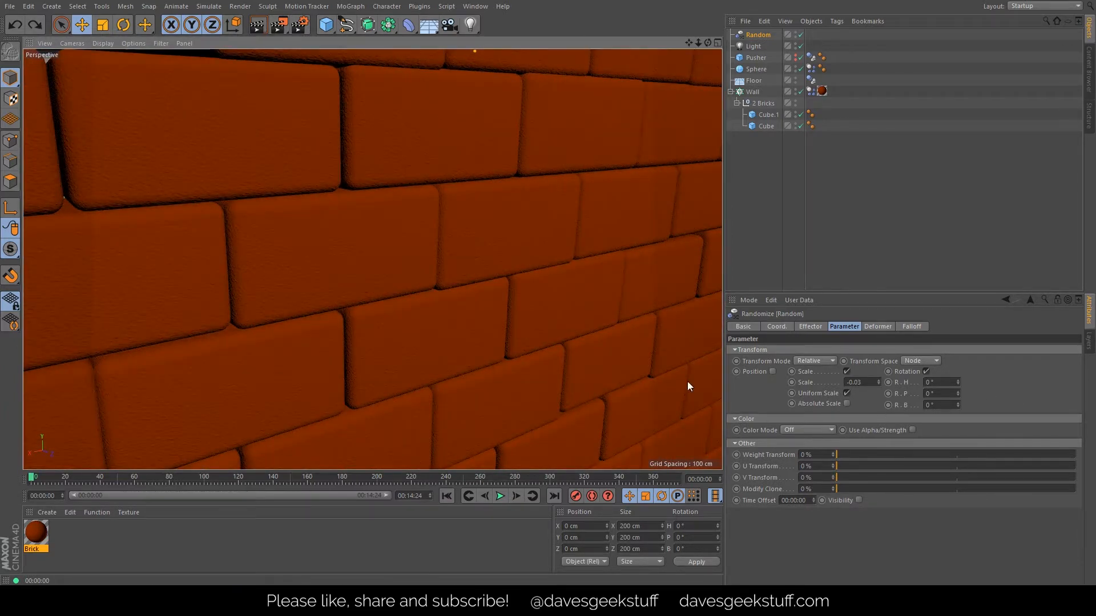
- Frame the whole wall and ball, play the simulation to frame 37 to check the impact, and rewind to the start
scroll(376, 322, down, 4)
scroll(408, 338, down, 8)
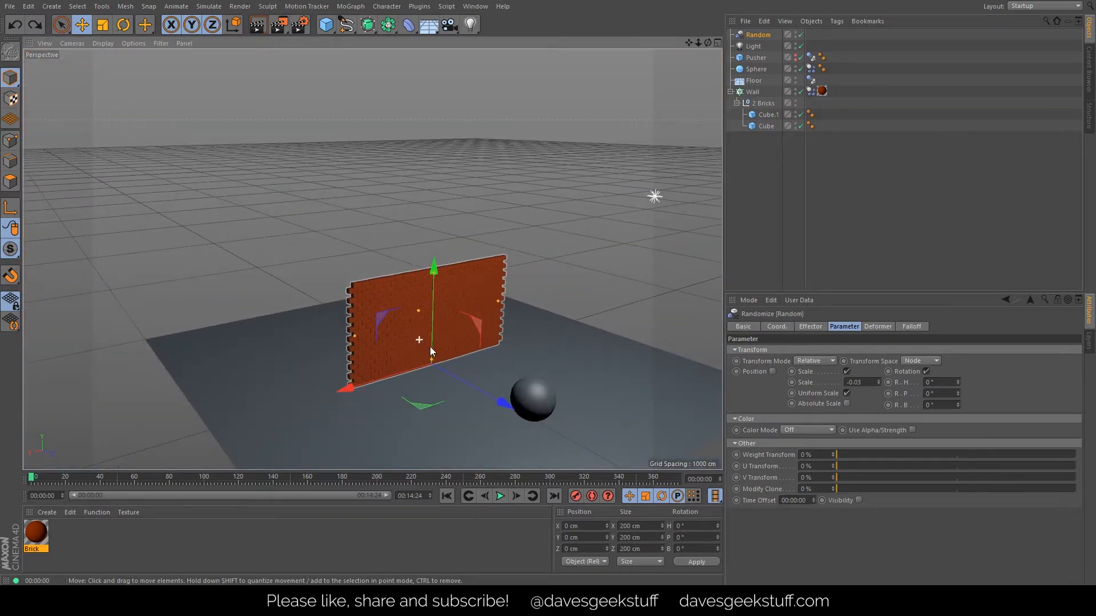
scroll(432, 351, up, 3)
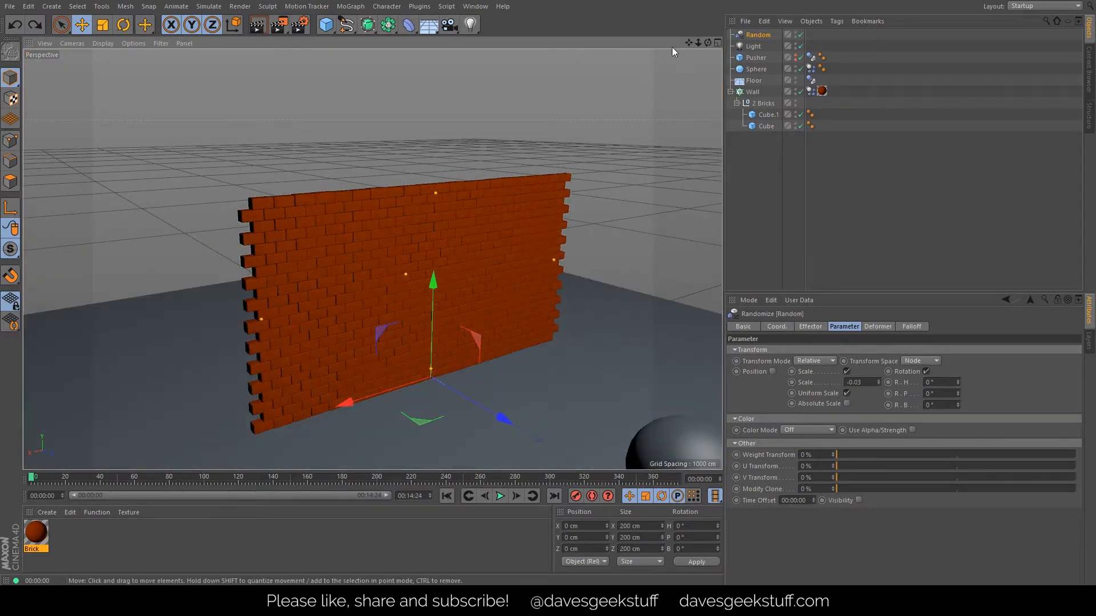
drag(689, 43, 622, 2)
alt+drag(439, 381, 470, 370)
click(500, 497)
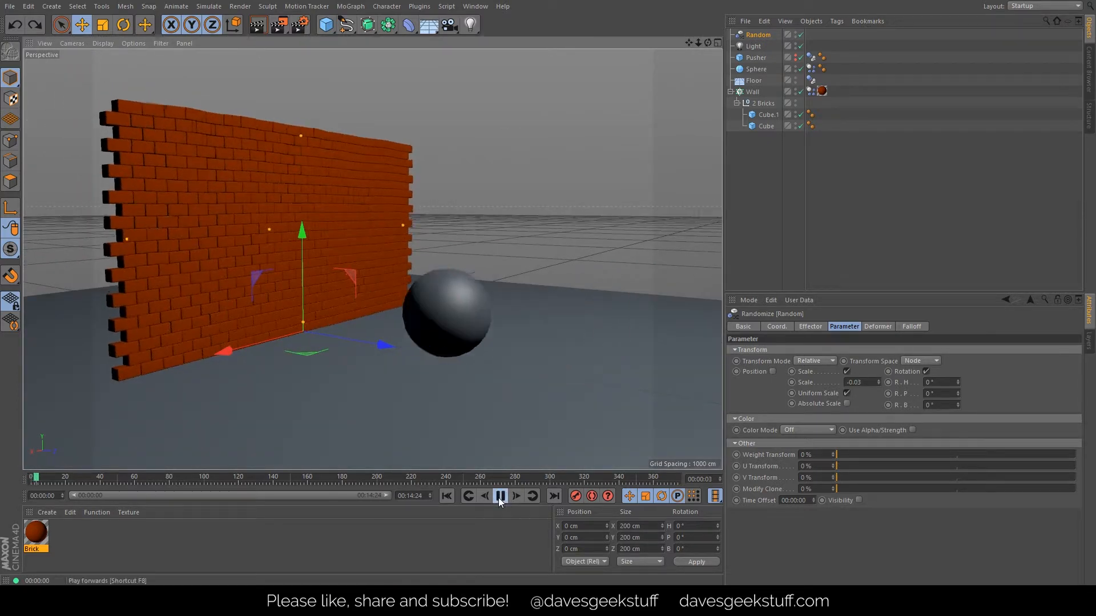
click(499, 501)
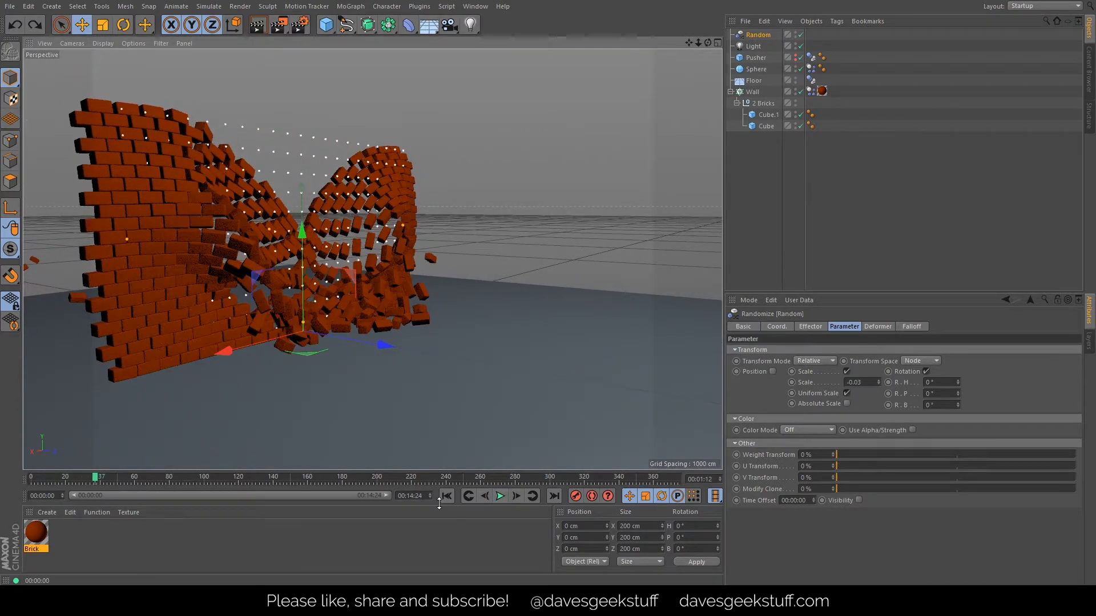
click(445, 502)
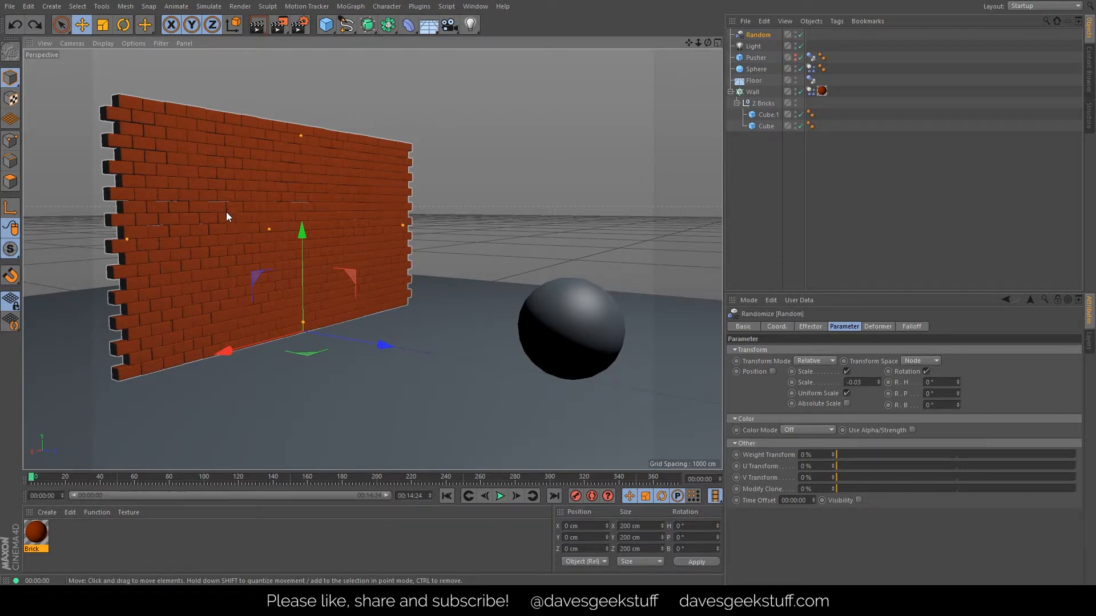
- Replay the first frames briefly, rewind, and step frame by frame to frame 6 to examine how the wall behaves before impact
click(501, 497)
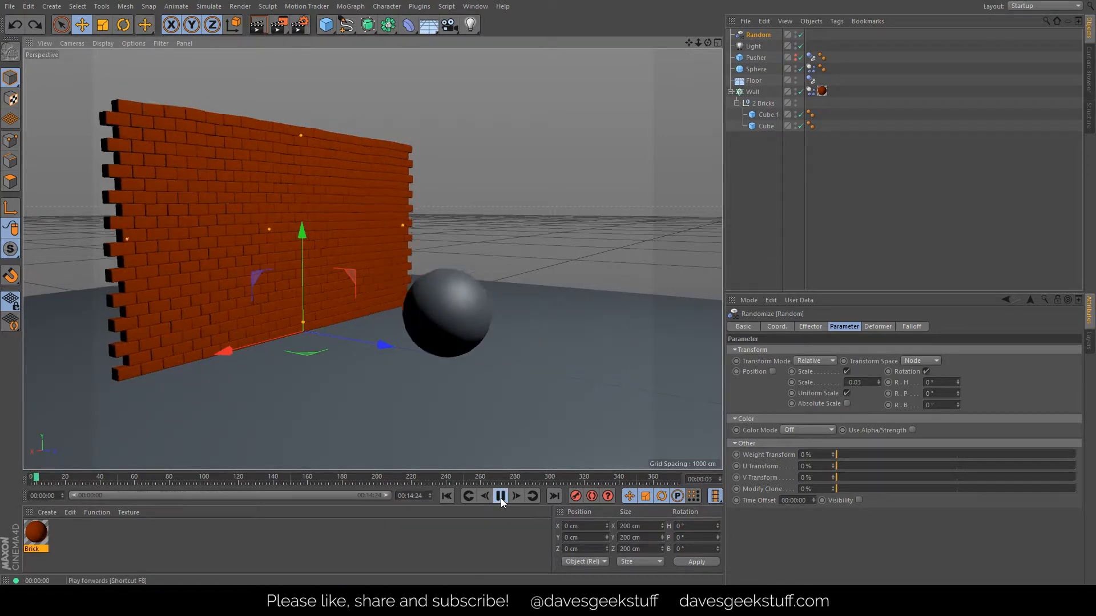
click(493, 498)
click(446, 496)
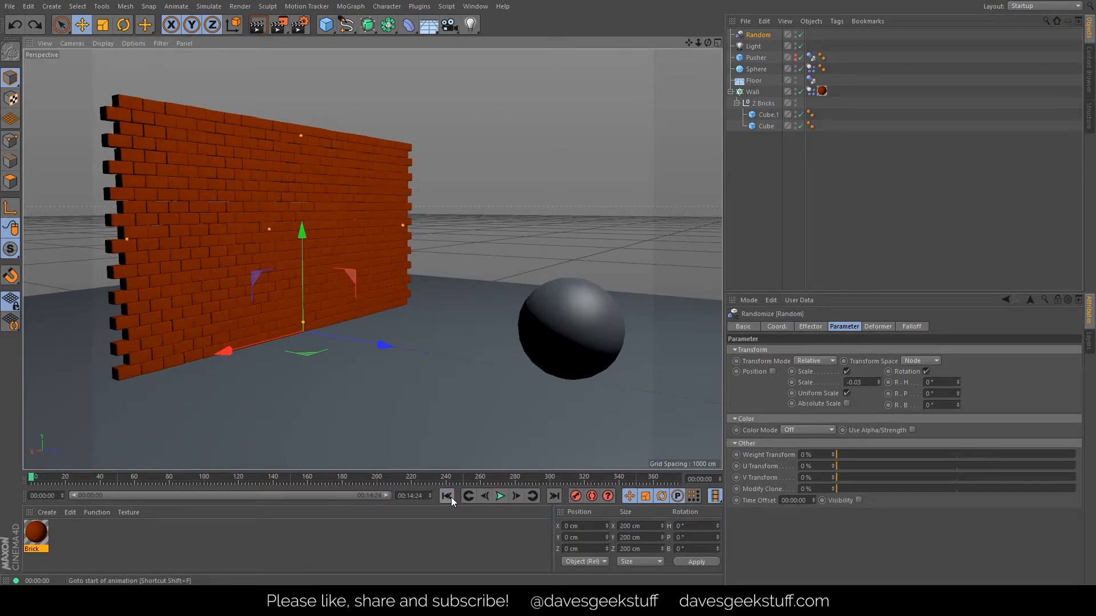
click(516, 496)
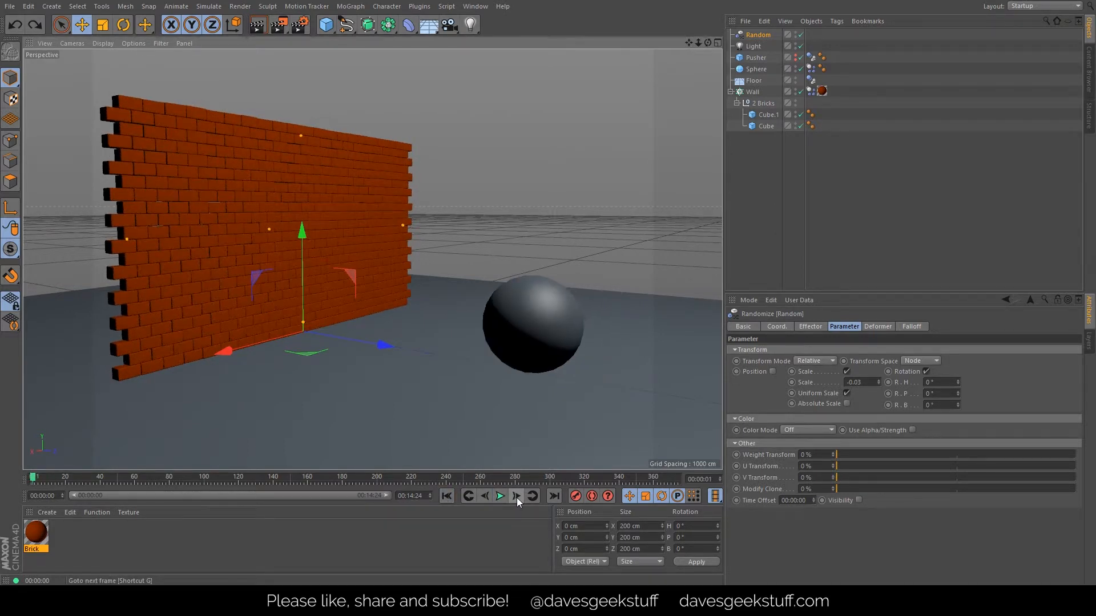
click(516, 496)
click(516, 496)
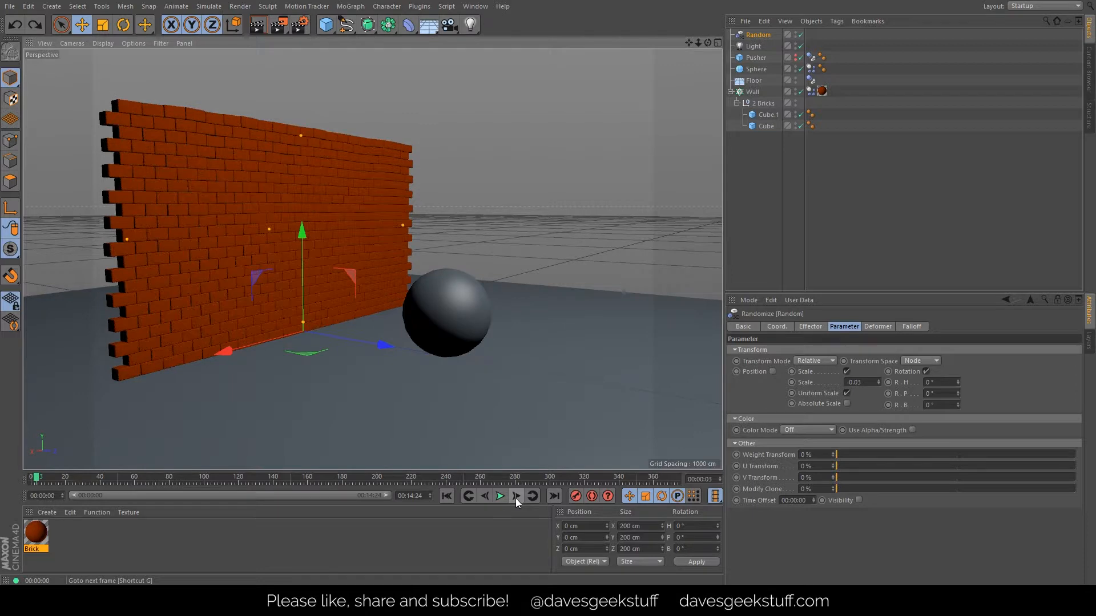
click(516, 499)
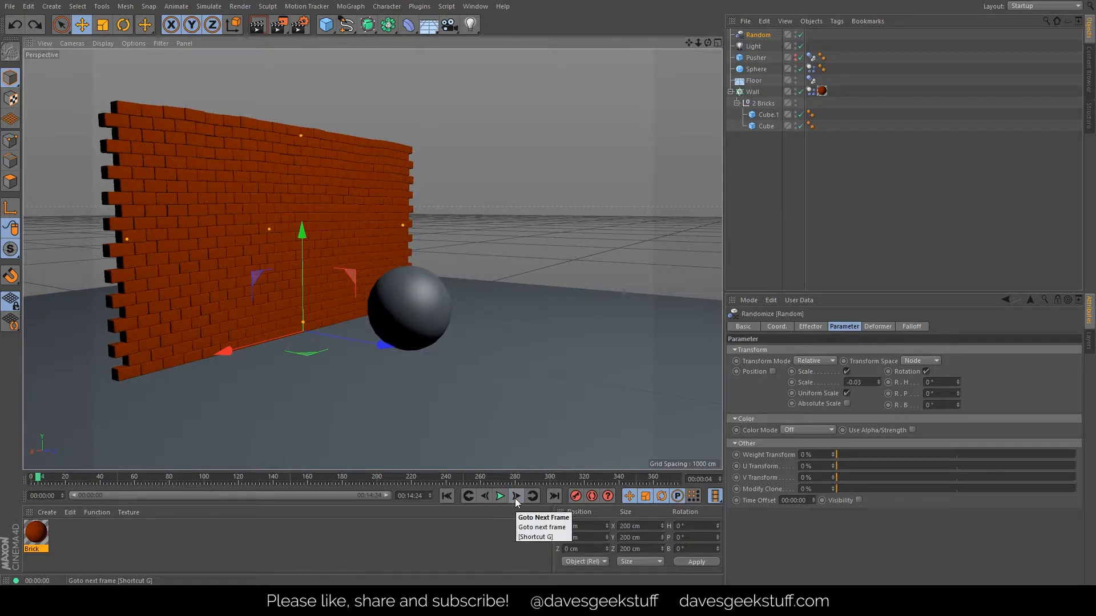
click(514, 496)
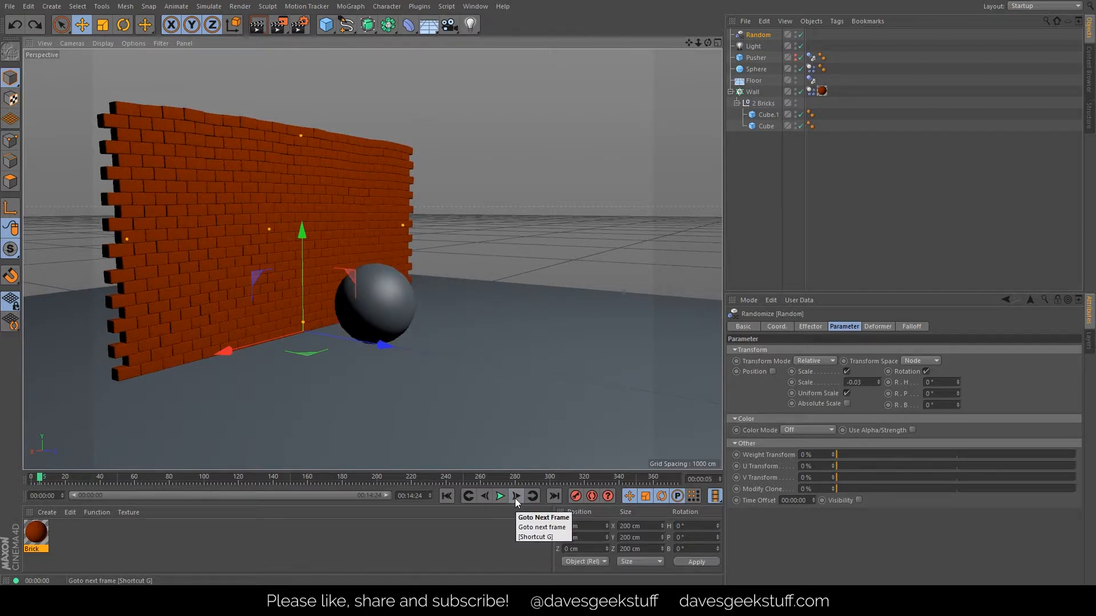
click(515, 499)
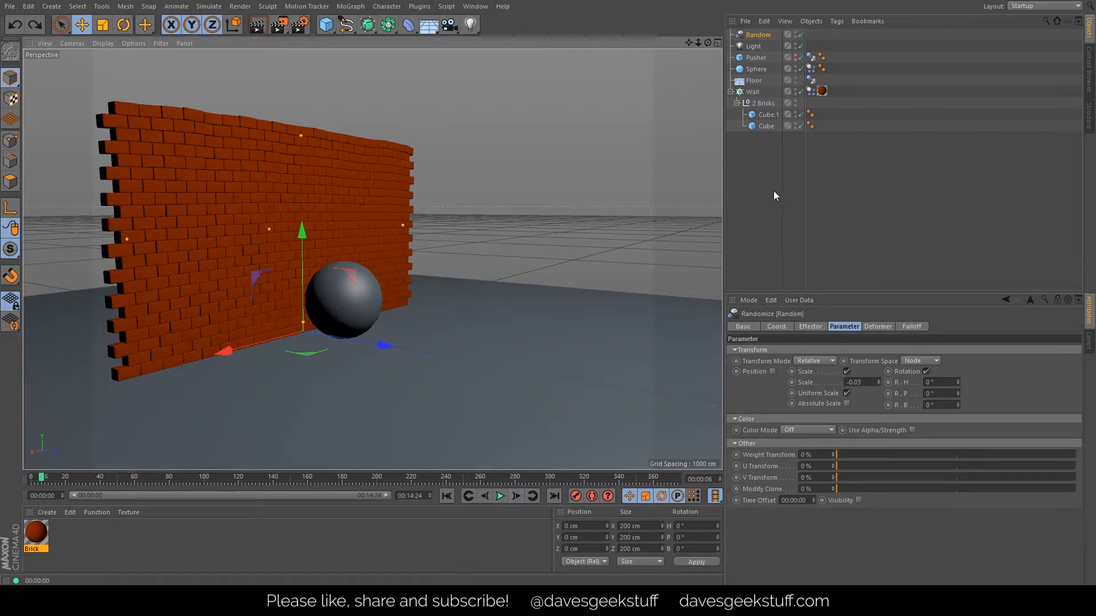
- Open the dynamics settings of the Wall's dynamics body tag, play the simulation to frame 34 to review the impact, and rewind
click(812, 92)
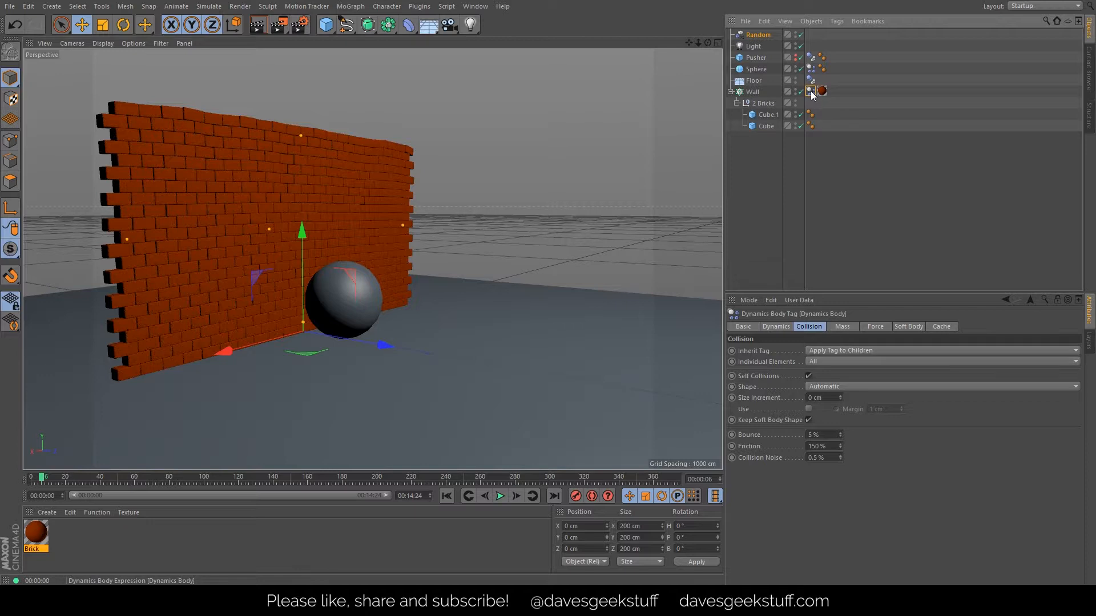
click(777, 327)
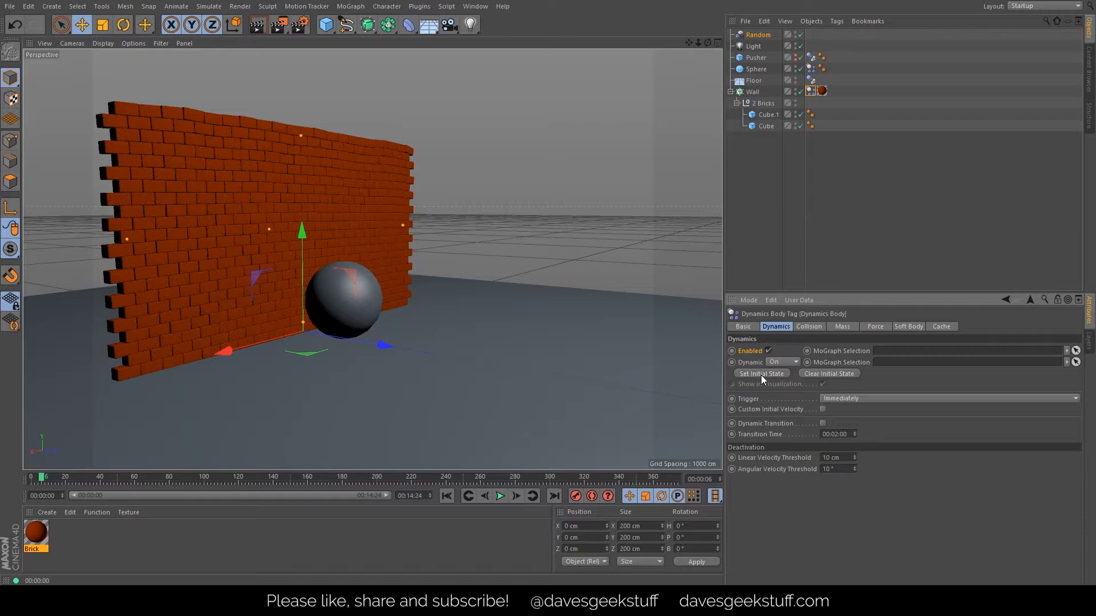
click(446, 496)
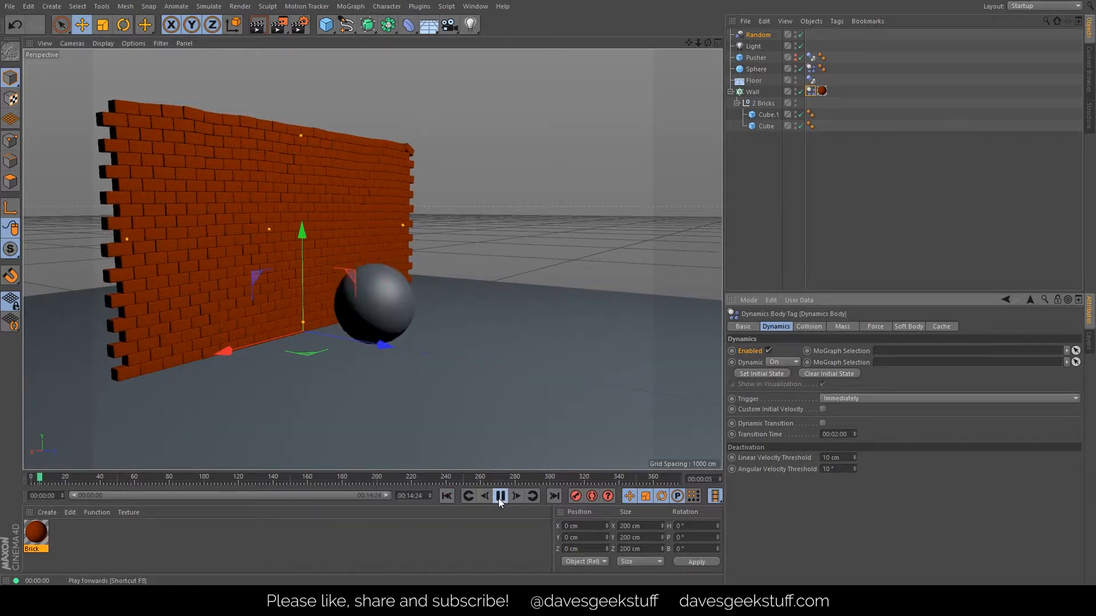
click(498, 498)
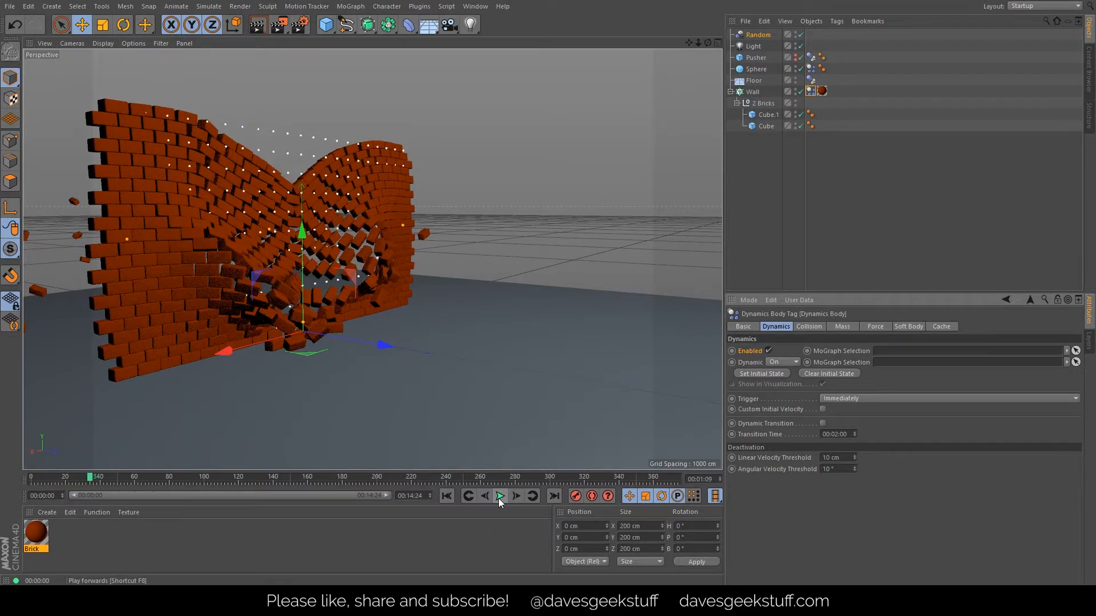
click(446, 496)
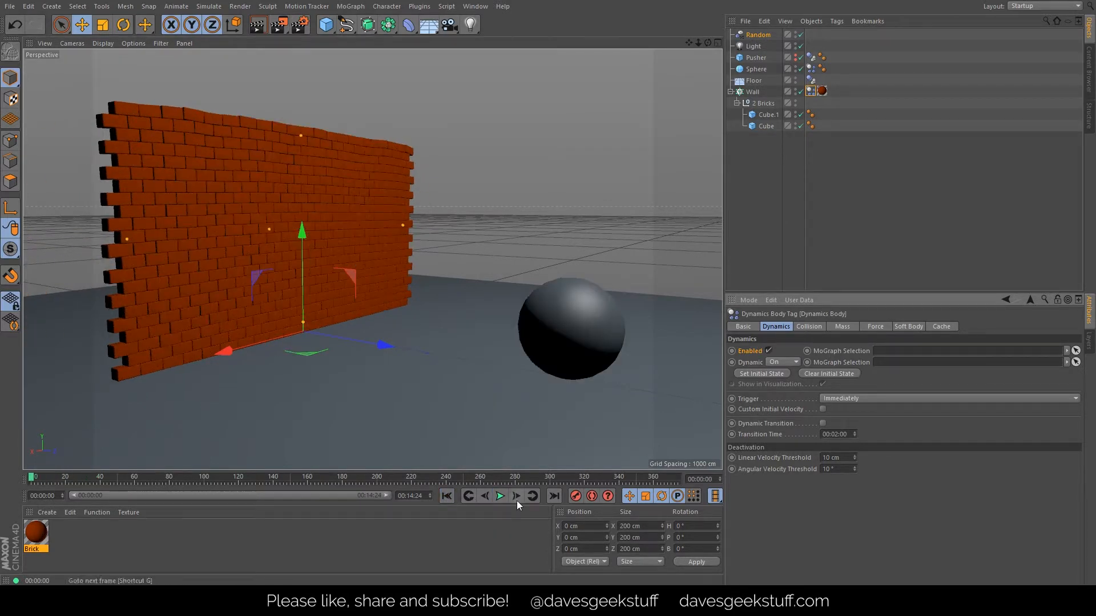
- Disable dynamics on the Wall's dynamics body tag, test-play the ball's flight to frame 20, and rewind to the start
click(768, 351)
click(499, 496)
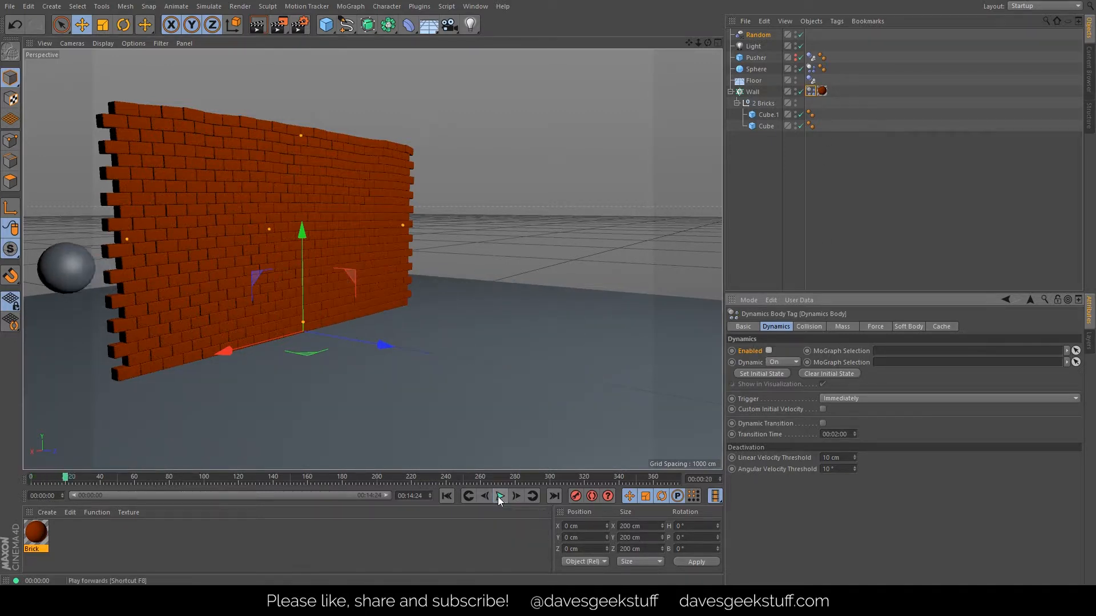
click(441, 497)
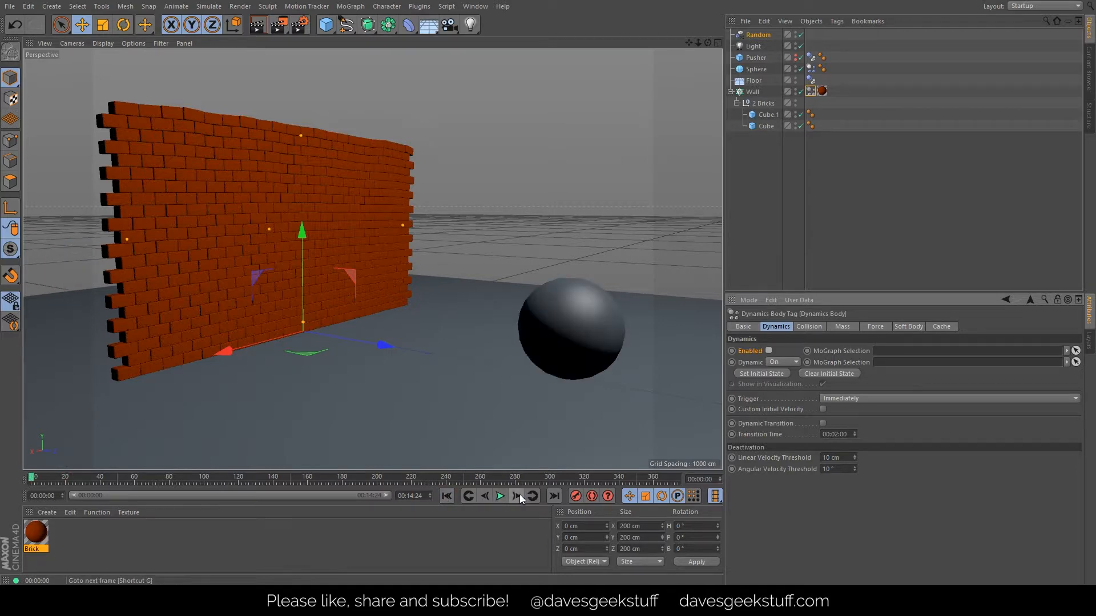
- Advance frame by frame to frame 7, viewing the wall from the side, to find when the ball reaches the bricks
click(517, 496)
click(516, 496)
click(518, 495)
click(518, 495)
click(517, 495)
click(518, 496)
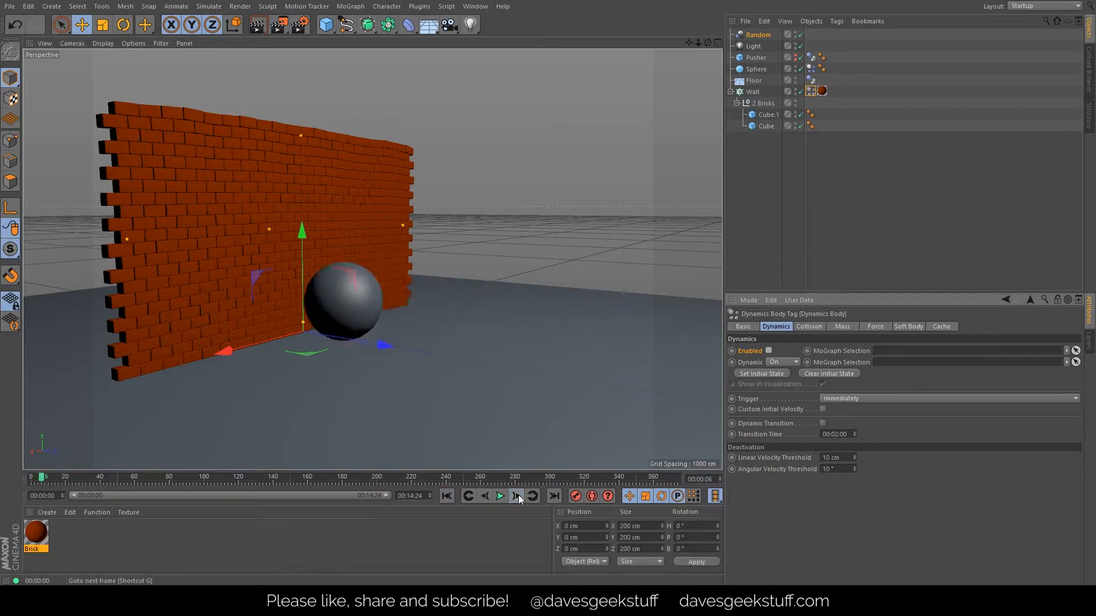
alt+drag(298, 313, 386, 317)
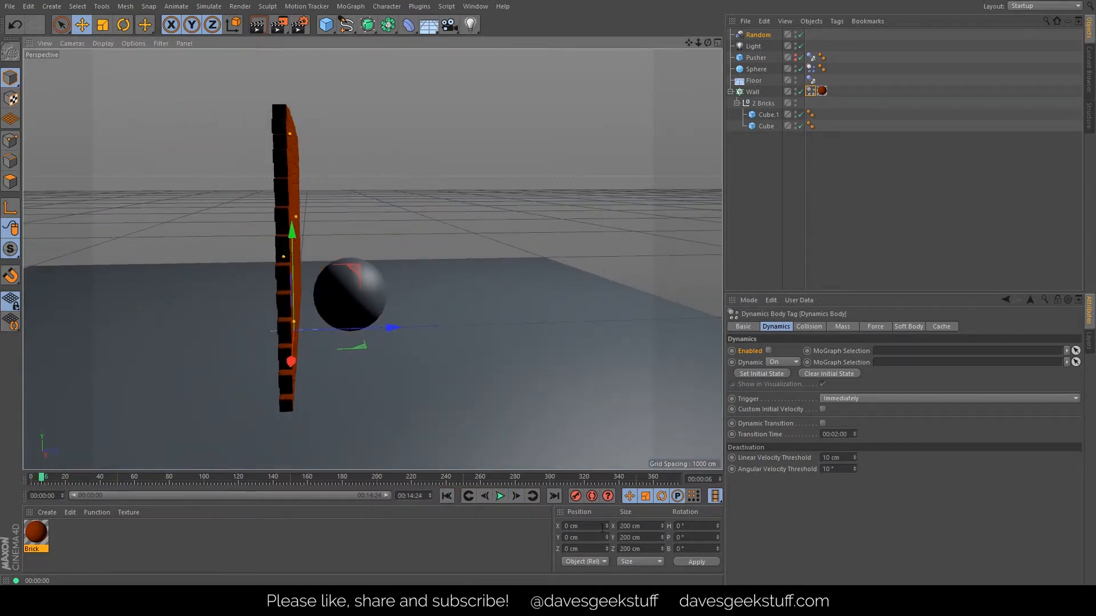
click(515, 495)
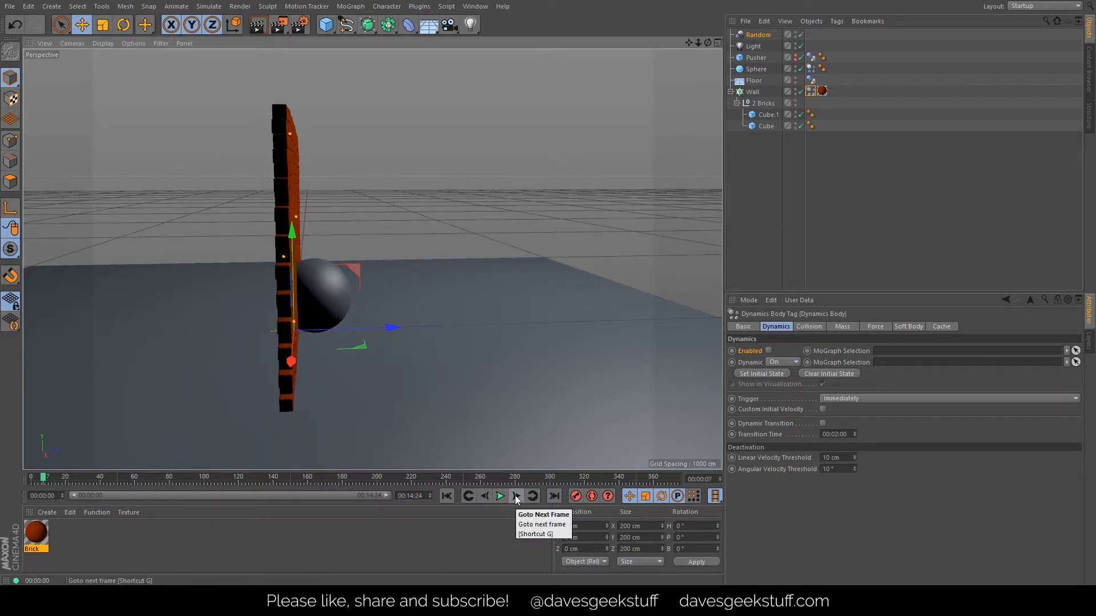
- Keyframe the wall's dynamics Enabled option on at frame 7 and off at frame 6
click(769, 350)
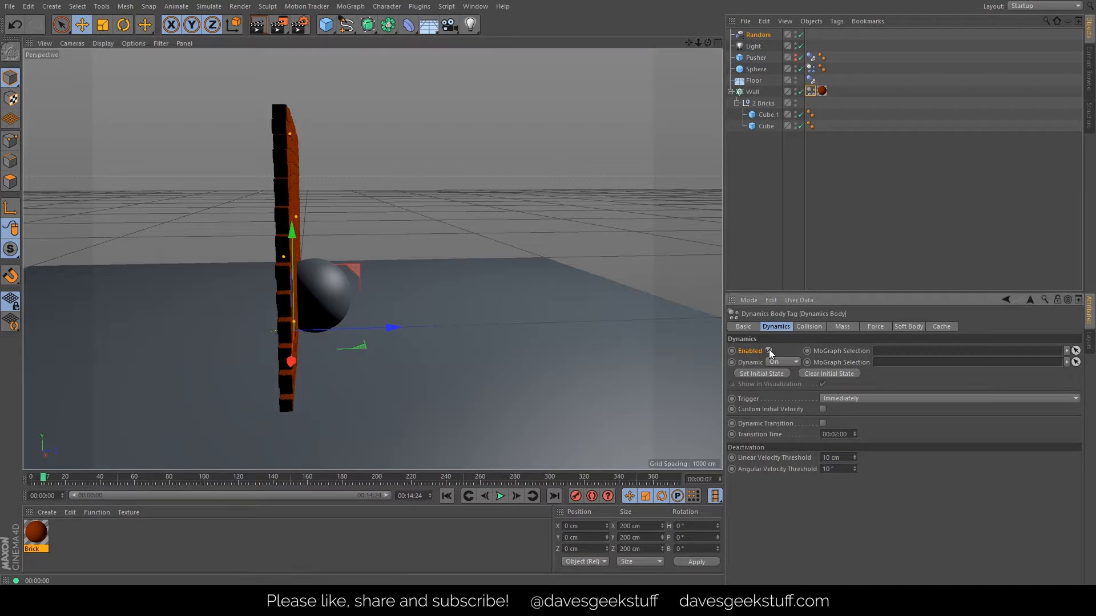
ctrl+click(732, 351)
click(487, 497)
click(769, 351)
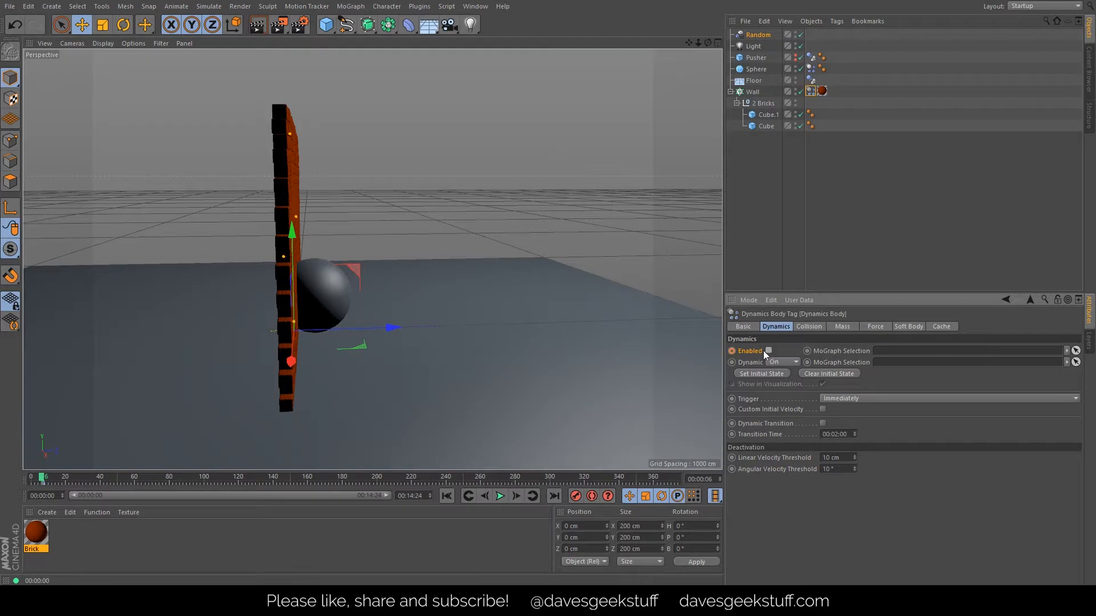
ctrl+click(732, 351)
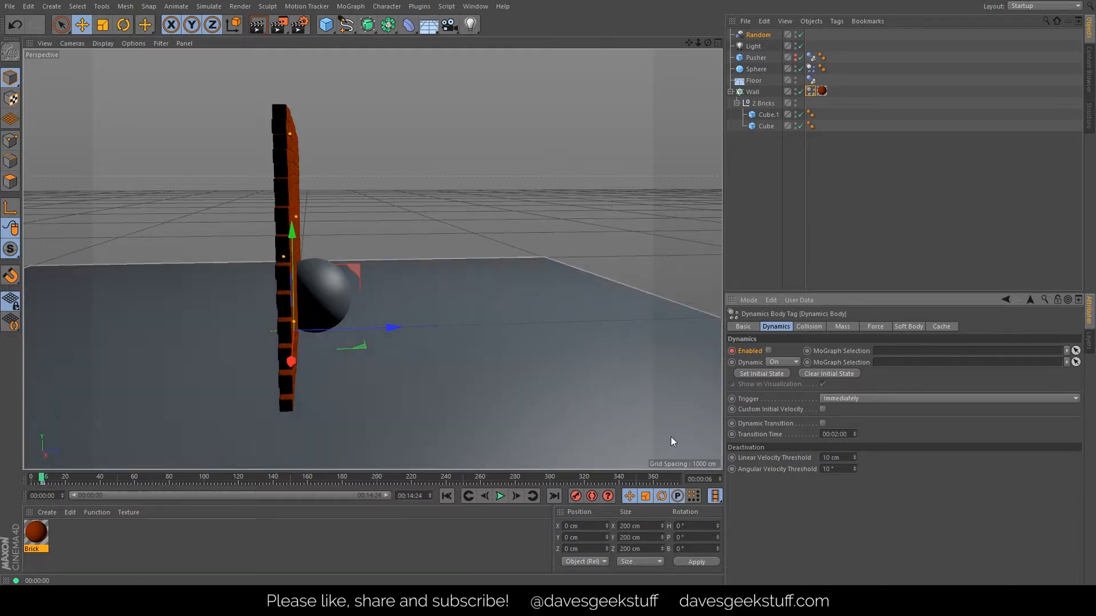
- Advance to frame 7 to check the Enabled keyframe switch, and go back frame by frame to the start
click(516, 497)
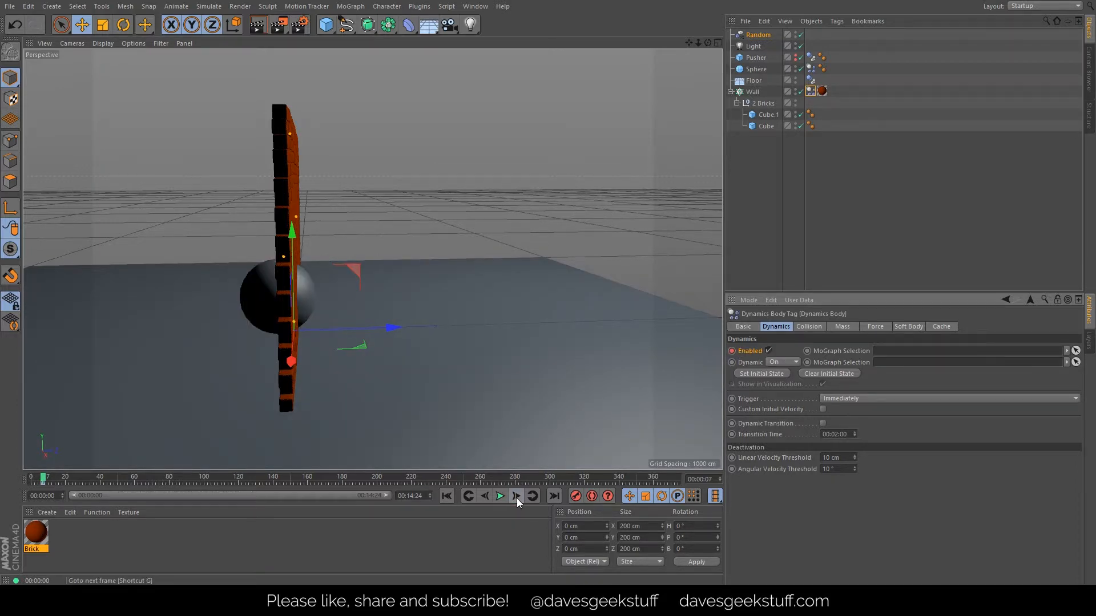
click(485, 497)
click(486, 496)
click(485, 497)
click(486, 496)
click(485, 497)
click(485, 497)
click(485, 496)
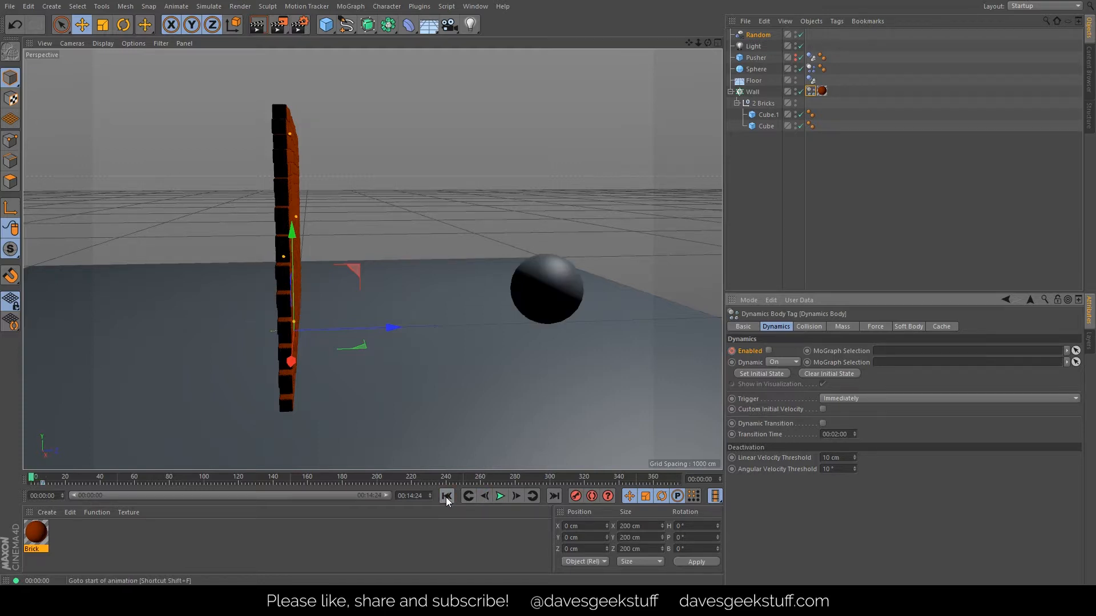
- Play the simulation from the side and again from an angled view through frame 75, rewind, and render the view
click(499, 496)
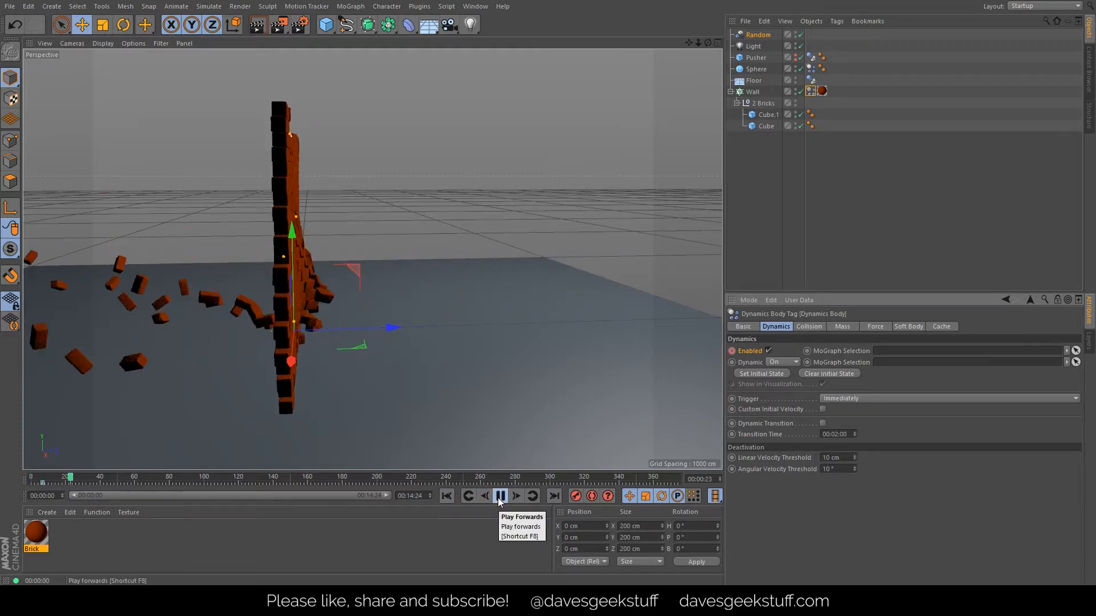
click(499, 496)
click(446, 496)
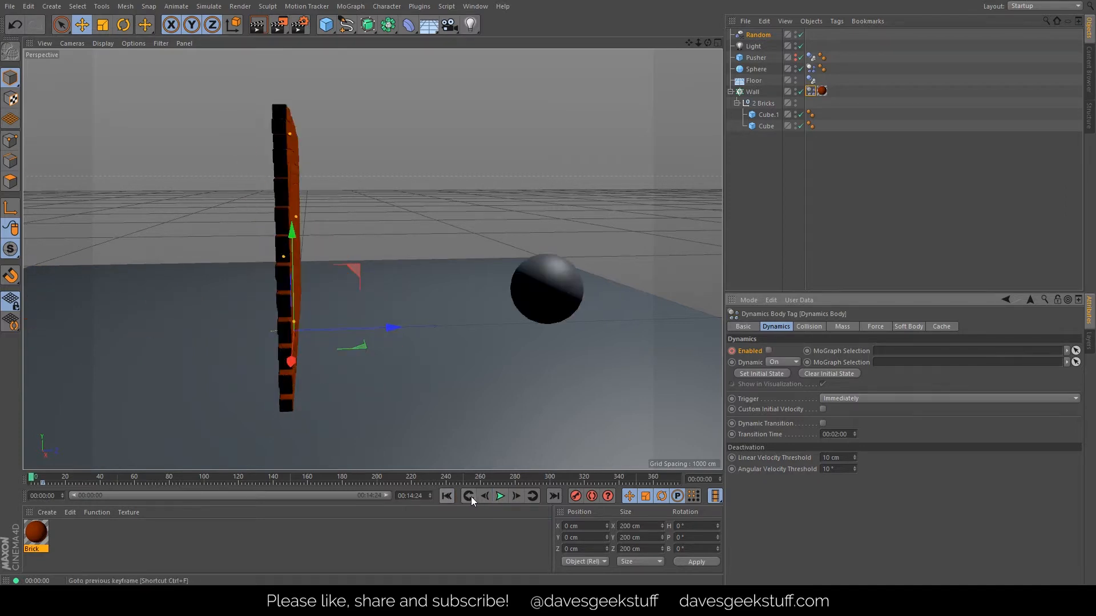
alt+drag(495, 320, 414, 320)
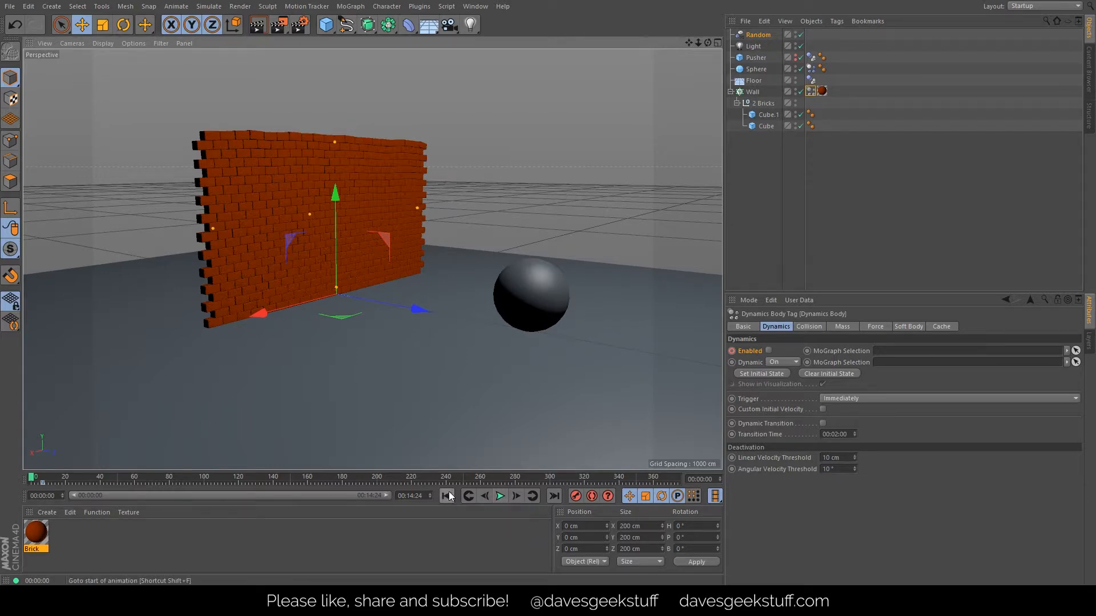
click(501, 498)
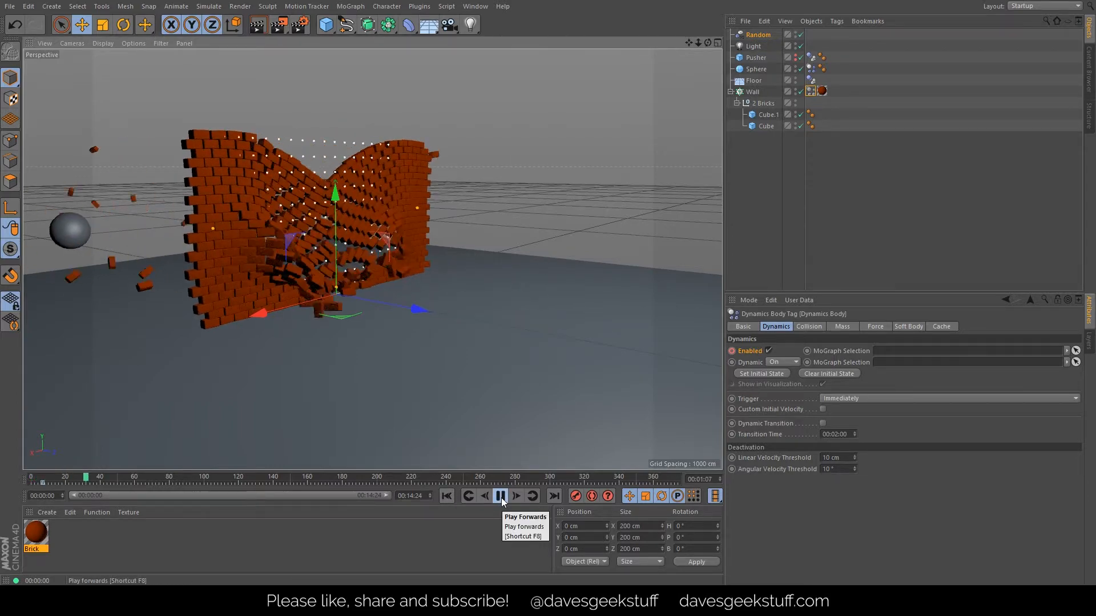
click(501, 496)
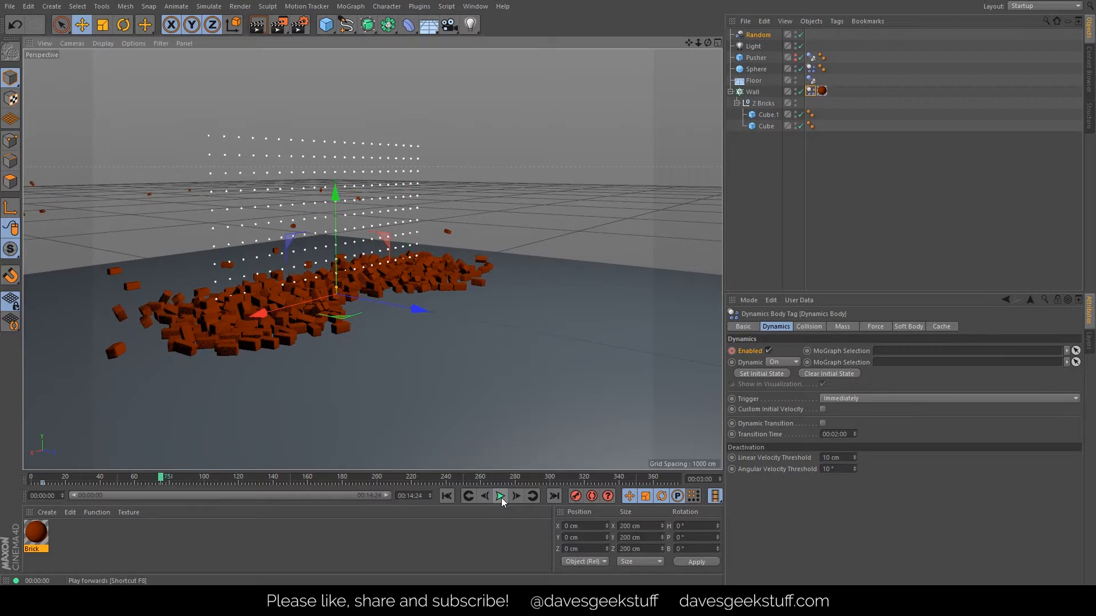
click(445, 496)
click(257, 25)
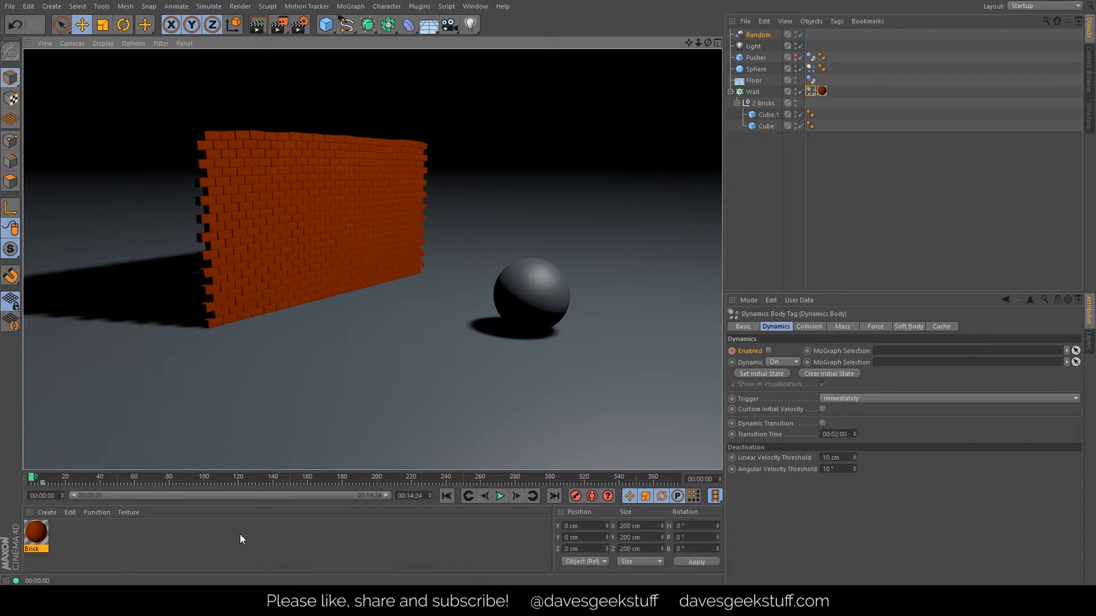
- Create a new material and name it Floor
click(49, 512)
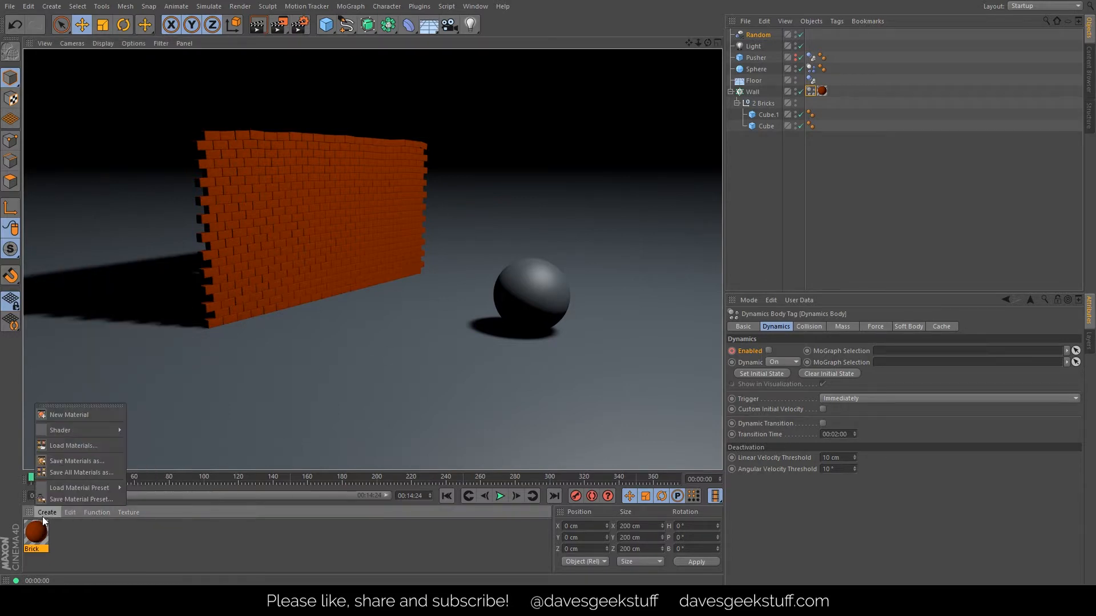
click(57, 415)
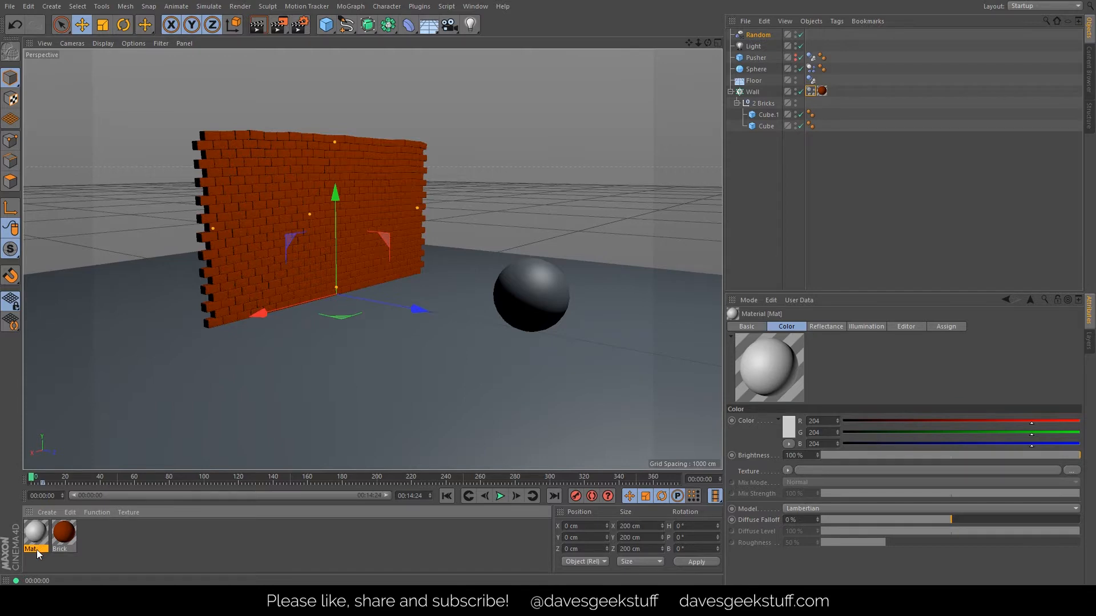
double_click(32, 549)
text(Floor)
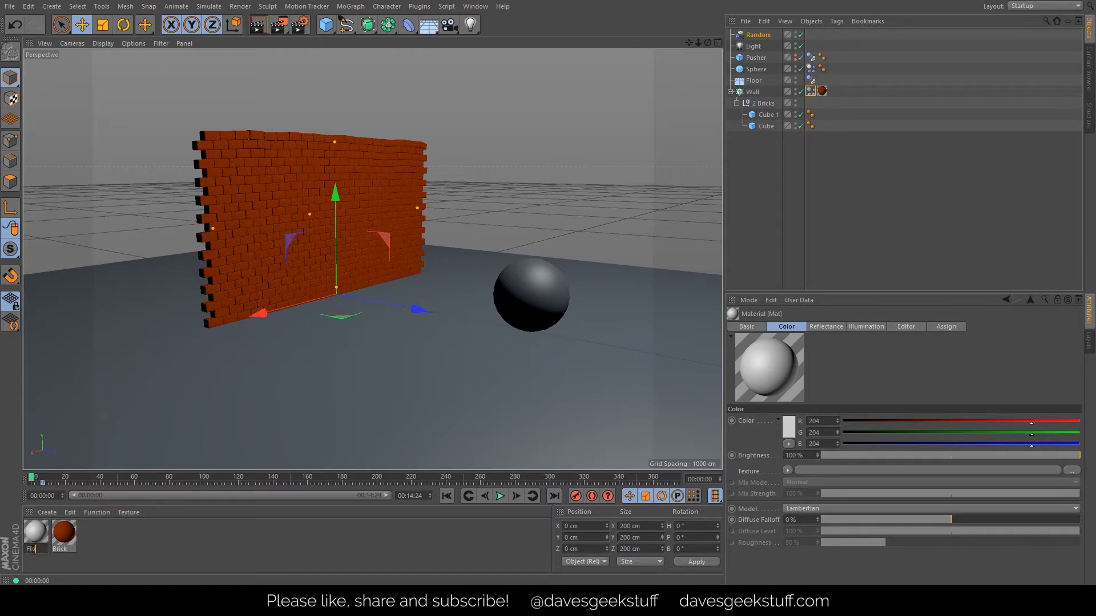
key(Return)
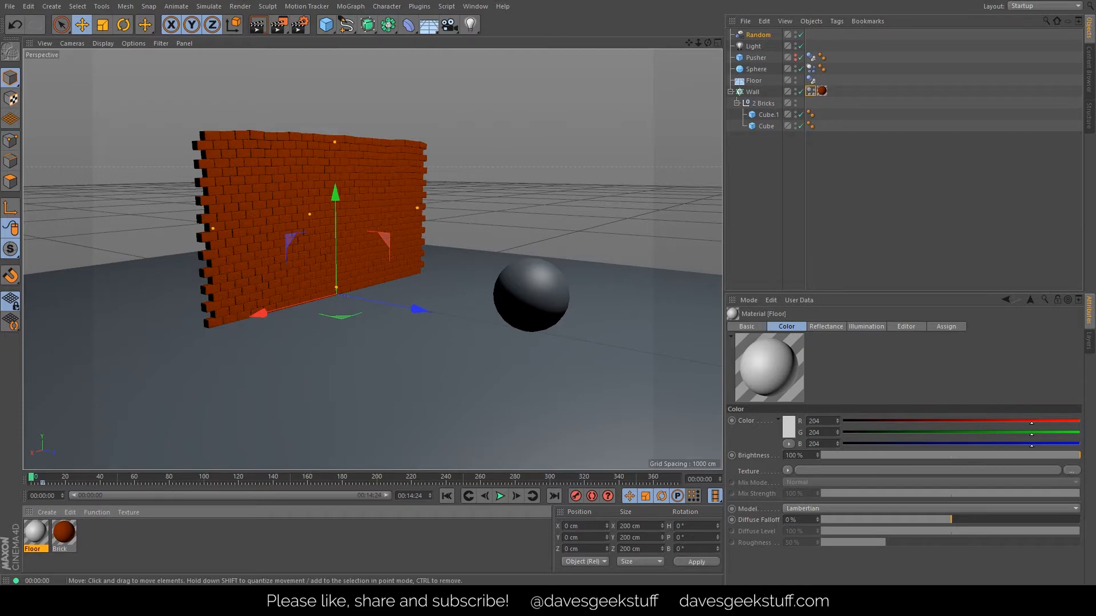
- Set the Floor material's default specular to Anisotropic with 81% roughness and 4% specular strength
click(825, 328)
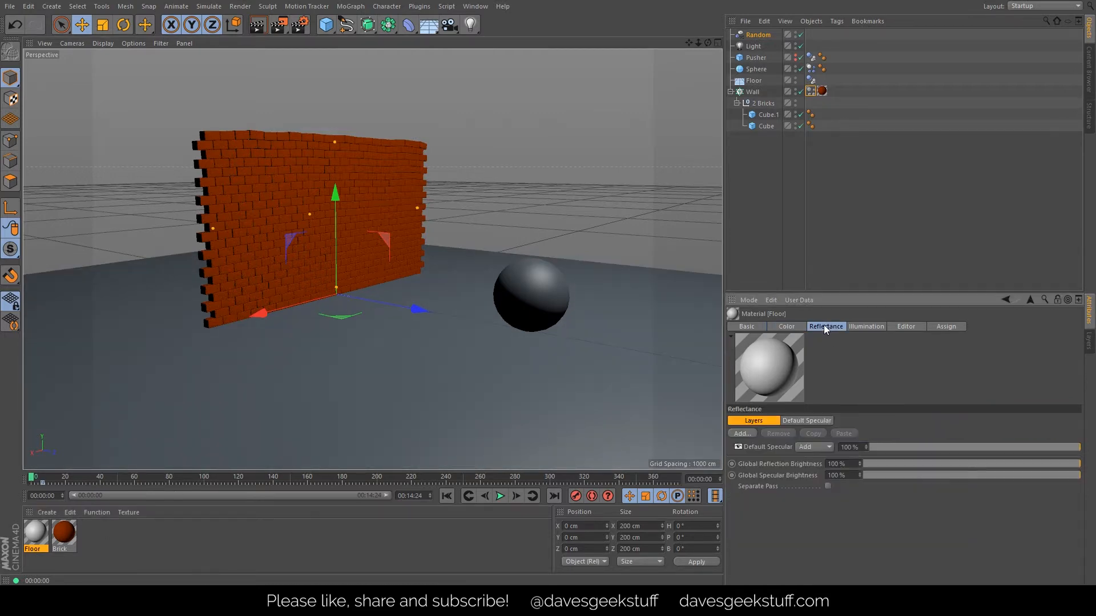
click(810, 422)
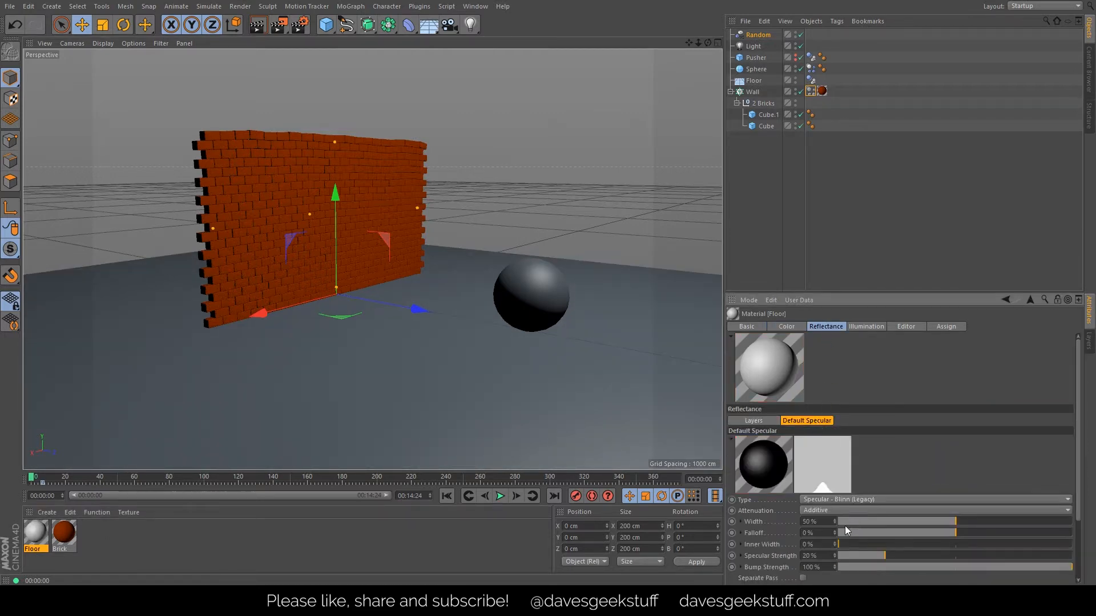
click(871, 499)
click(861, 408)
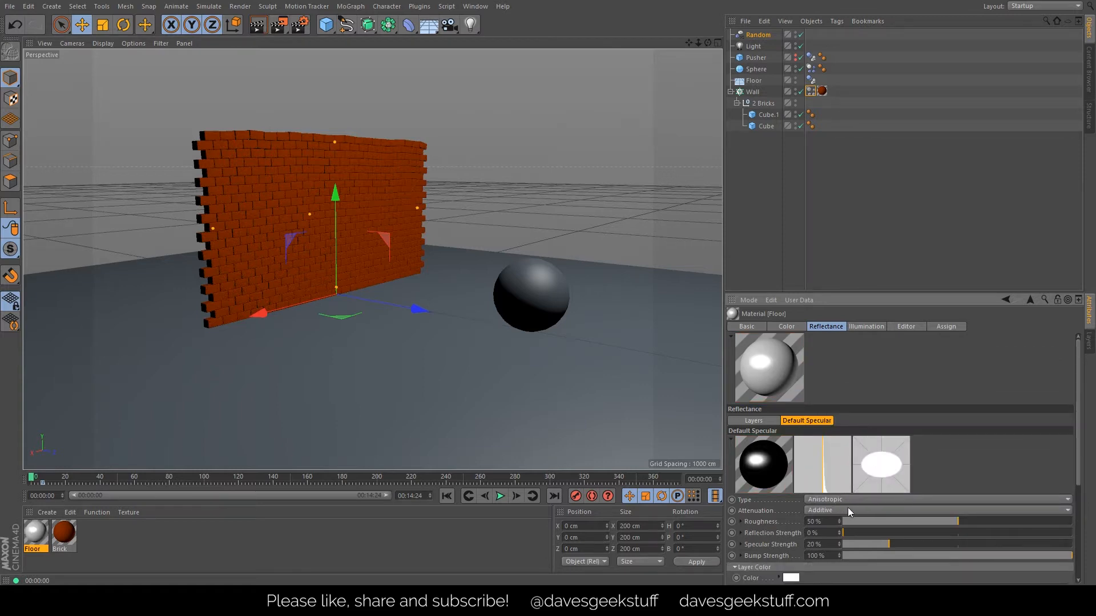
drag(988, 522, 1029, 522)
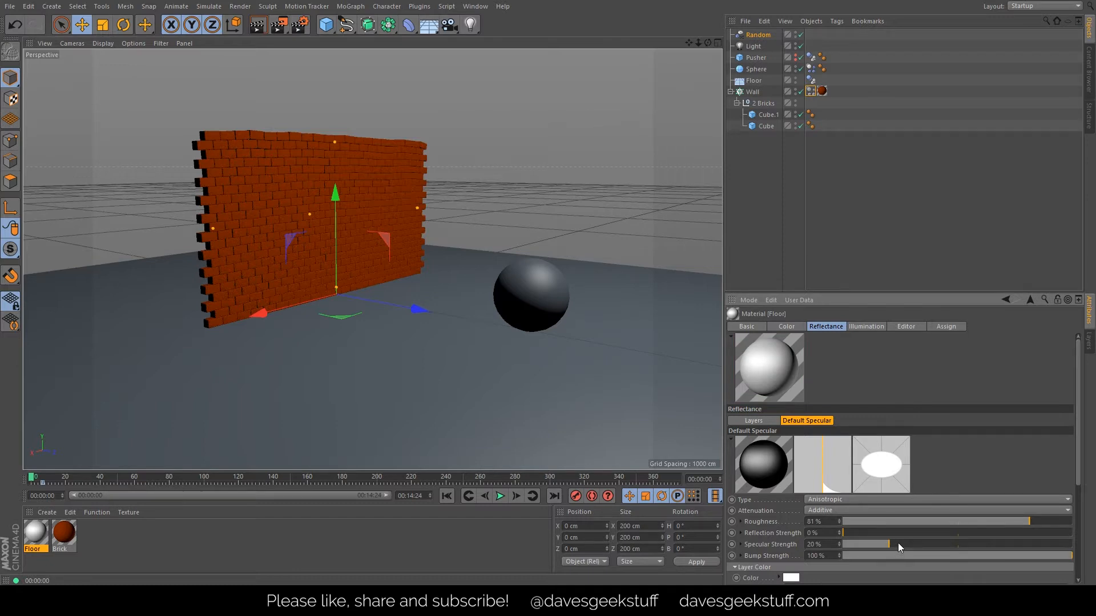
drag(899, 542, 853, 543)
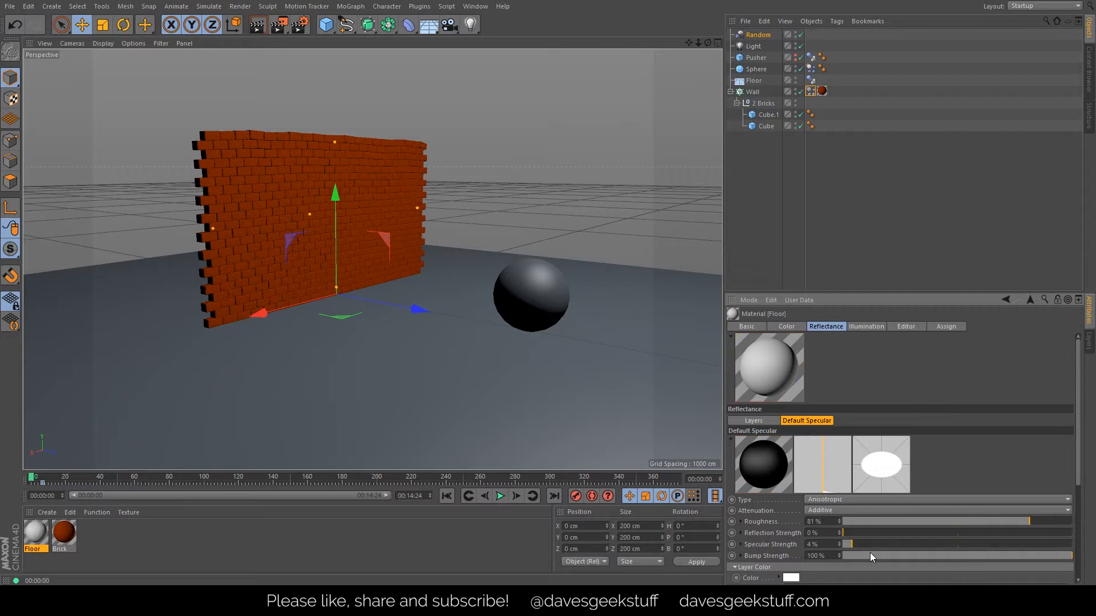
- Enable bump on the Floor material with a Noise texture and open the noise shader's settings
click(748, 327)
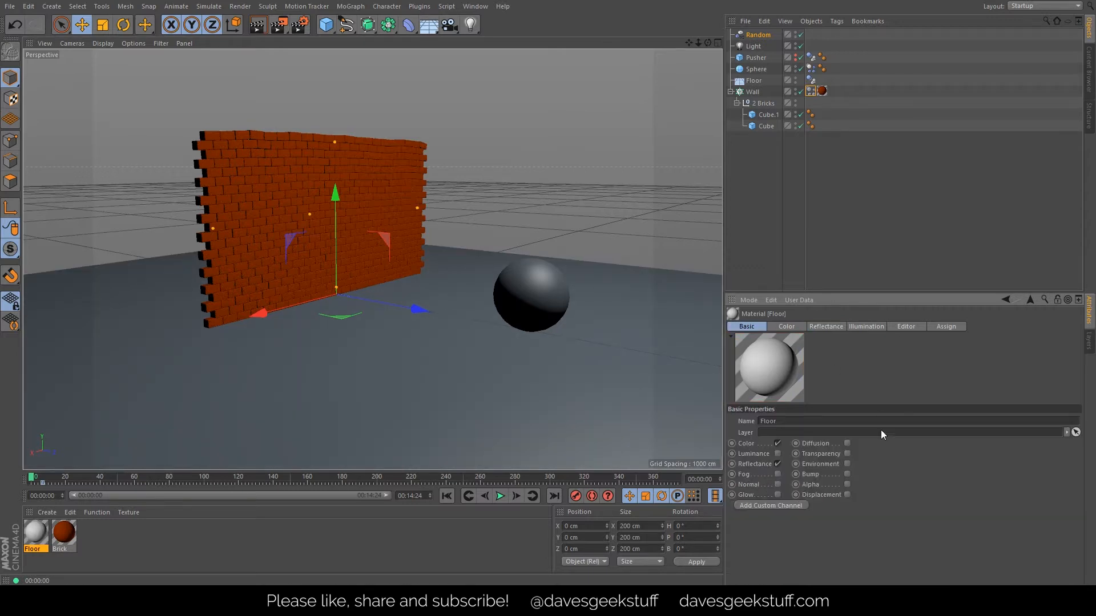
click(847, 473)
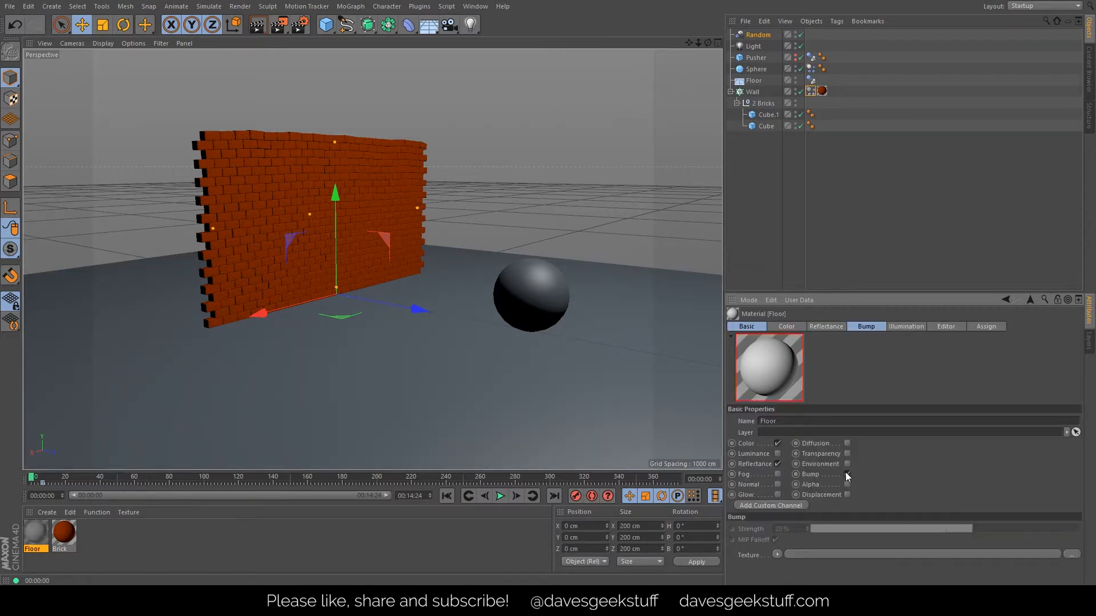
click(867, 327)
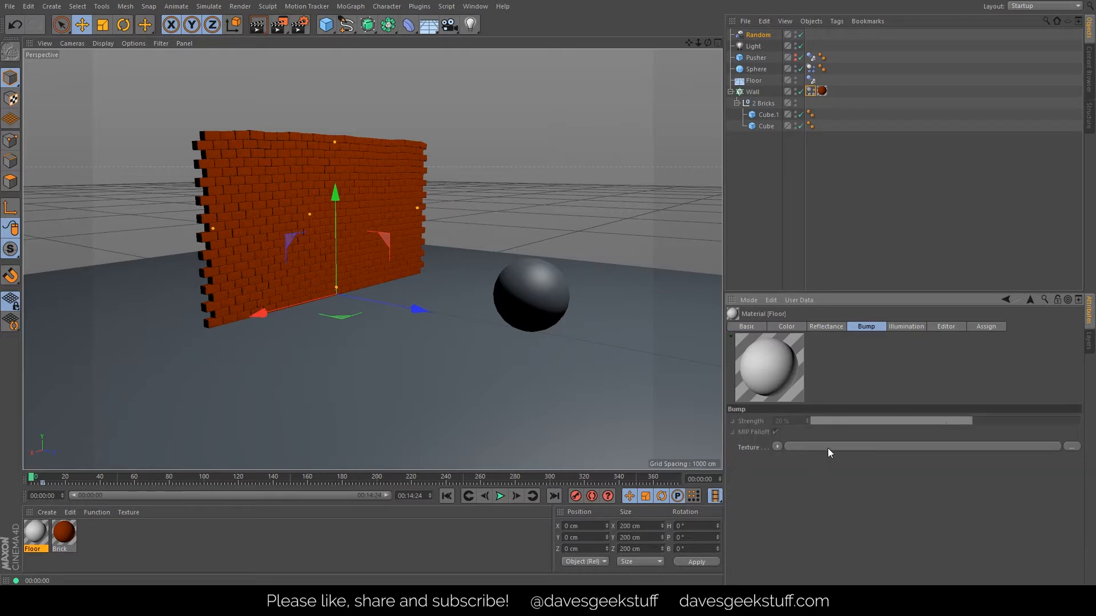
click(777, 447)
click(799, 314)
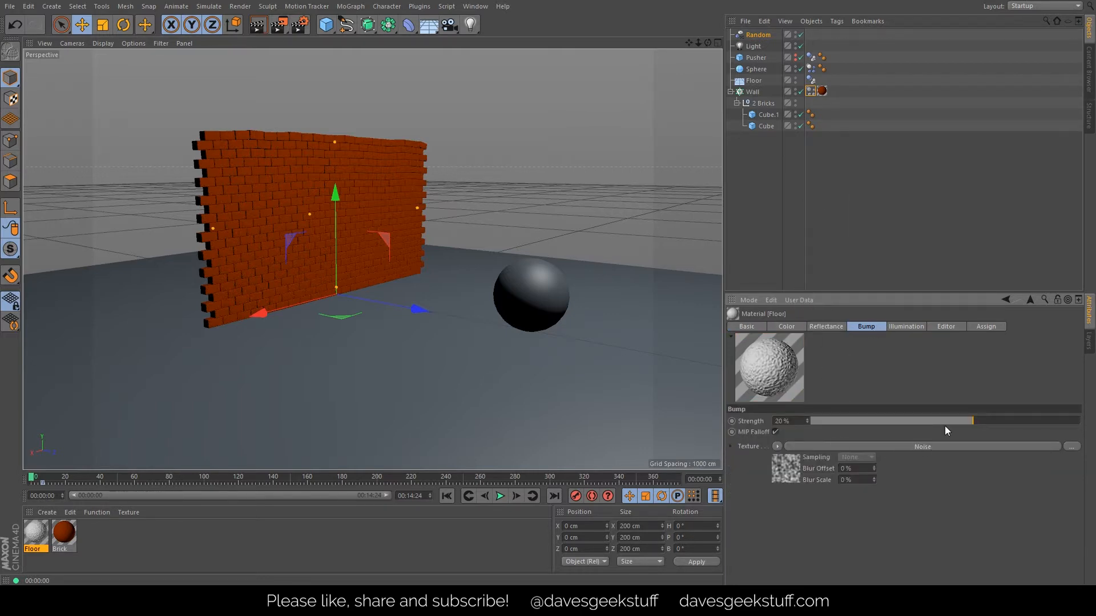
click(926, 447)
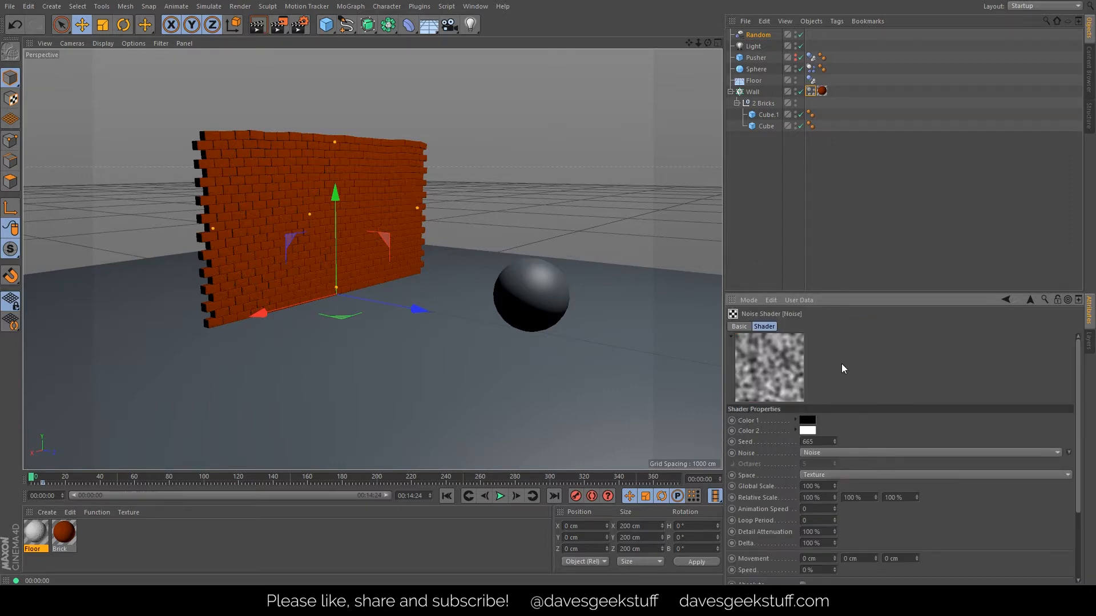
- Set the Floor material's bump noise type to Displaced Turbulence and render the view
click(824, 452)
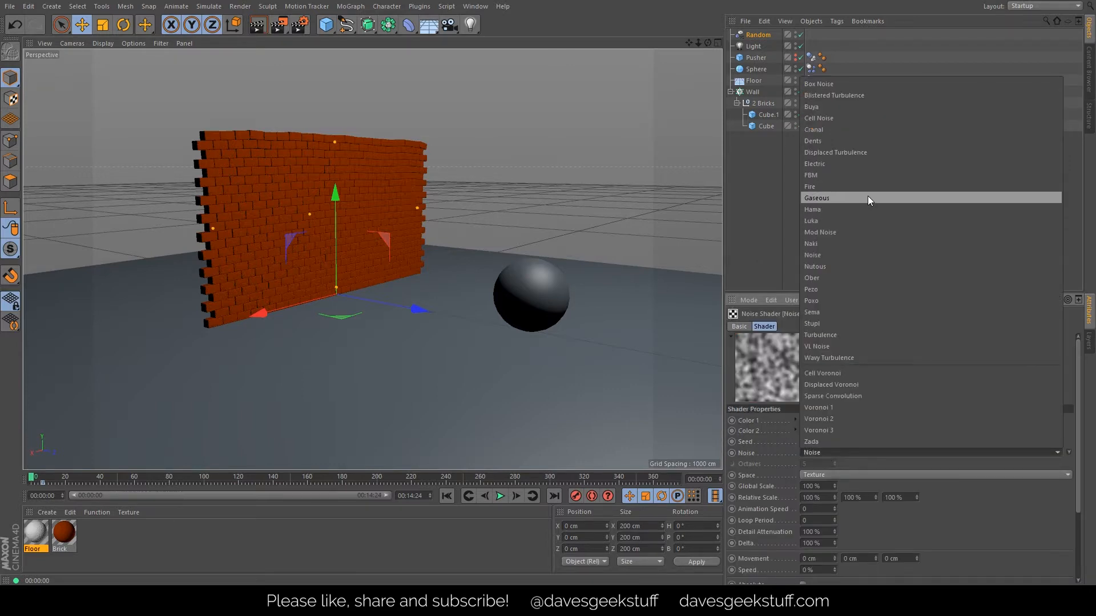
click(879, 152)
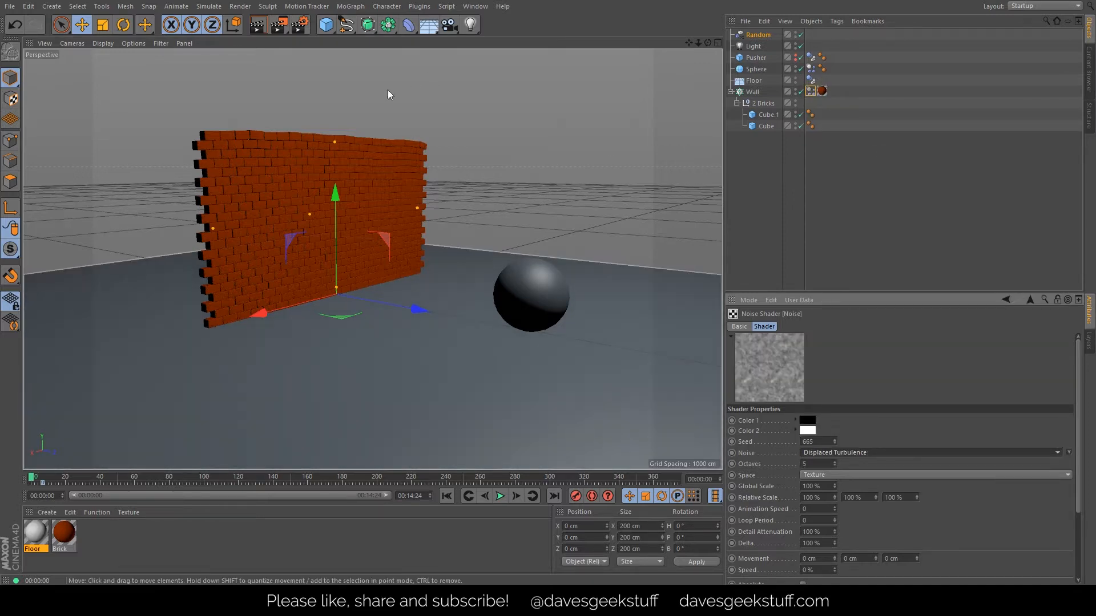
click(263, 31)
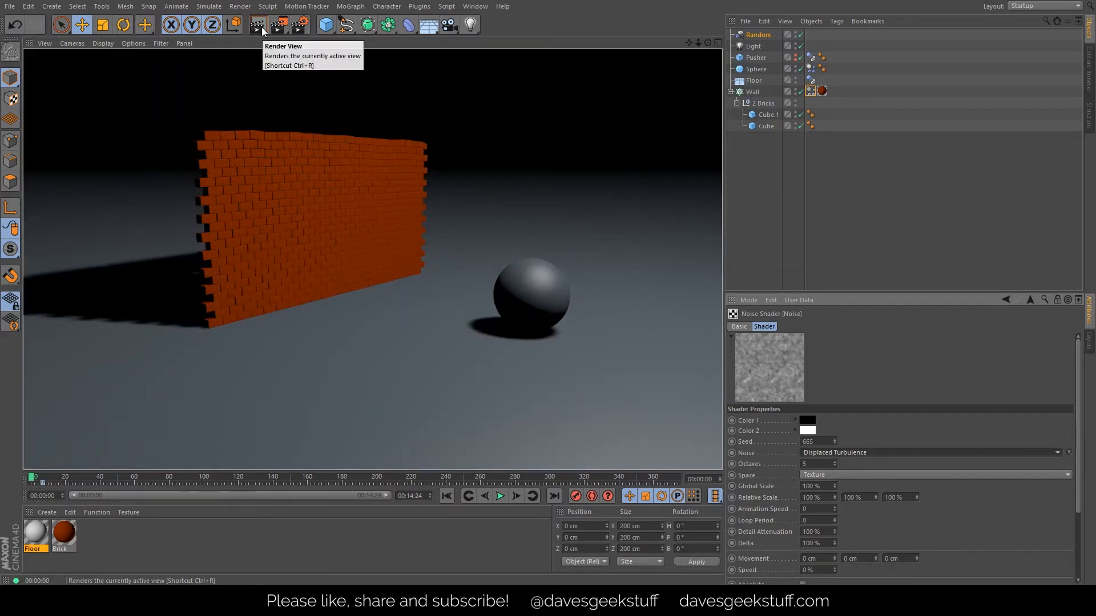
- Apply the Floor material to the Floor object and raise its bump strength to 23%, rendering the view to check
drag(40, 547, 756, 80)
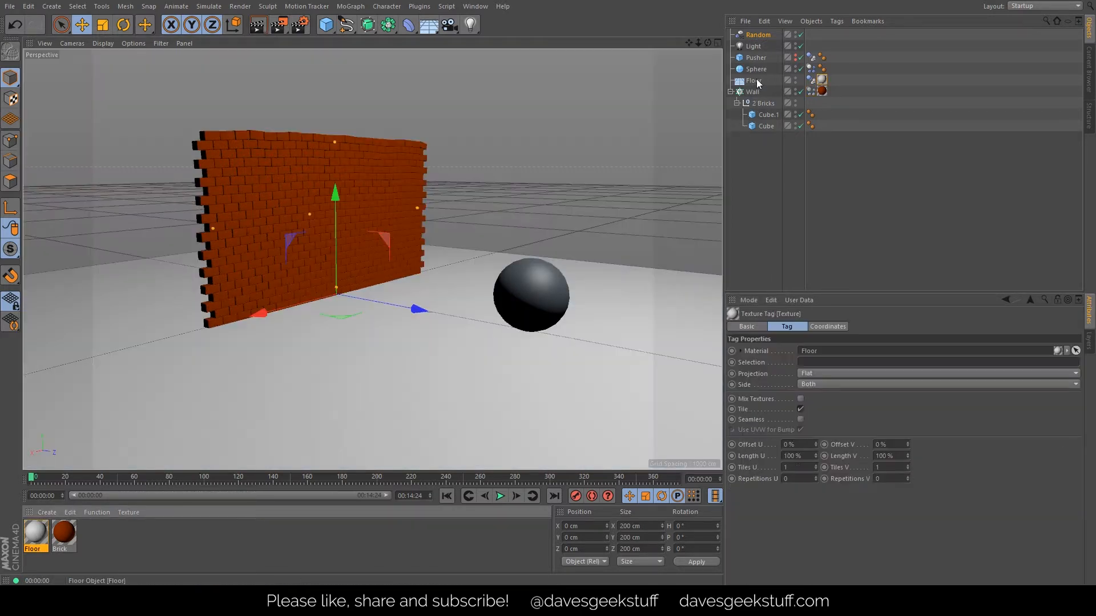
click(262, 27)
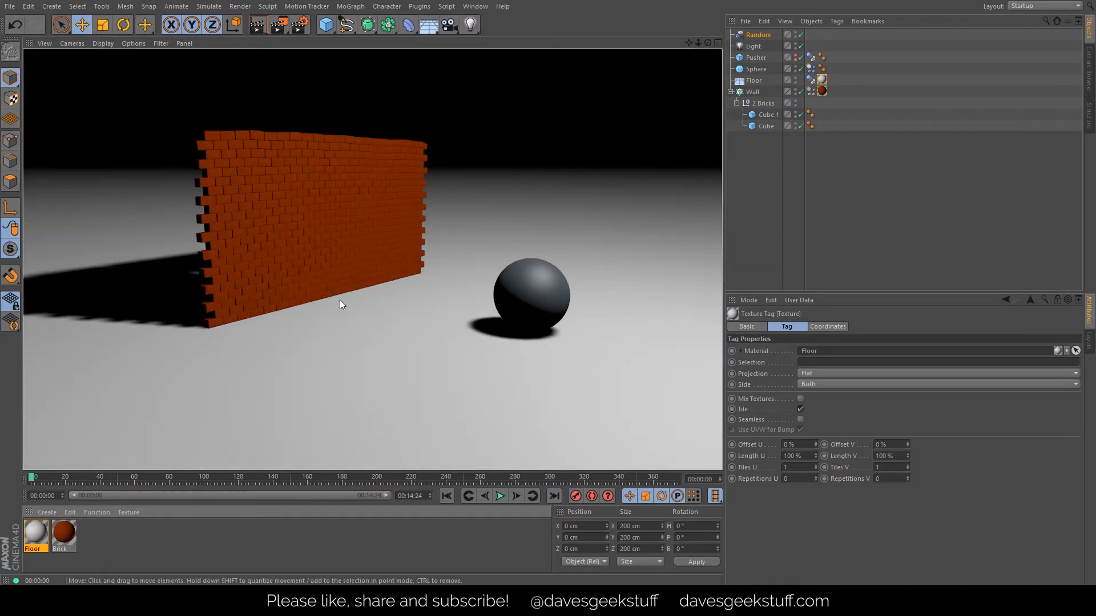
double_click(822, 80)
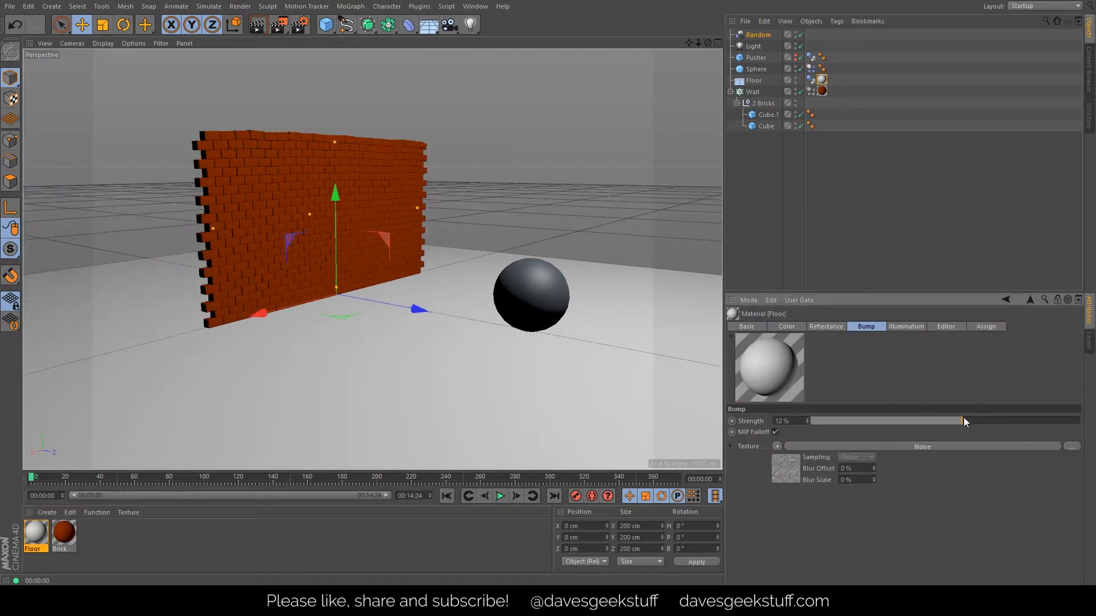
click(262, 26)
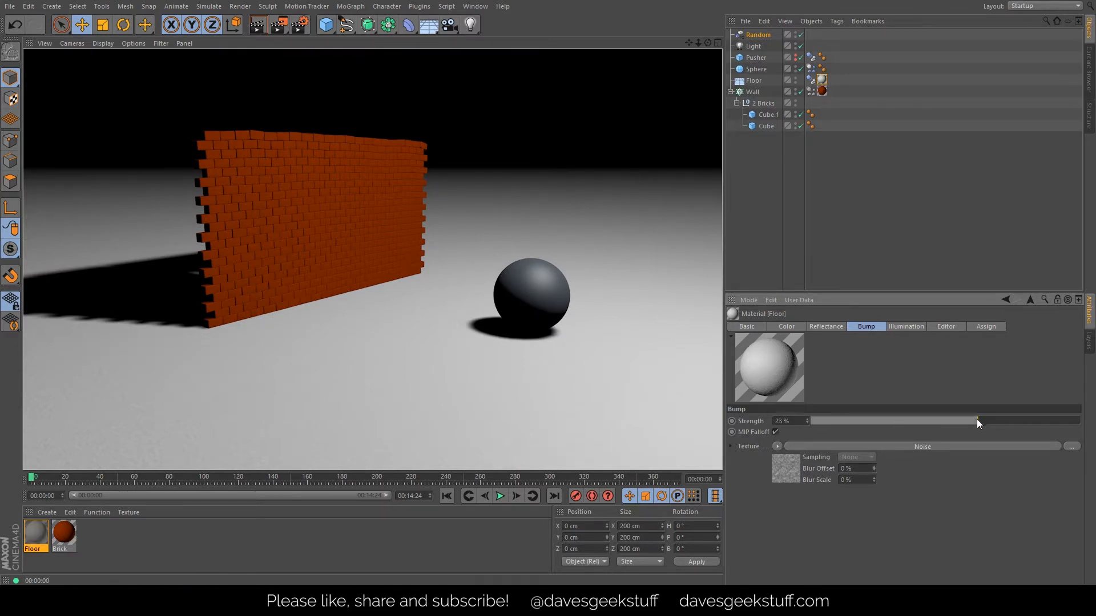
- Change the Floor material's bump noise type to Wavy Turbulence and render the view
click(912, 447)
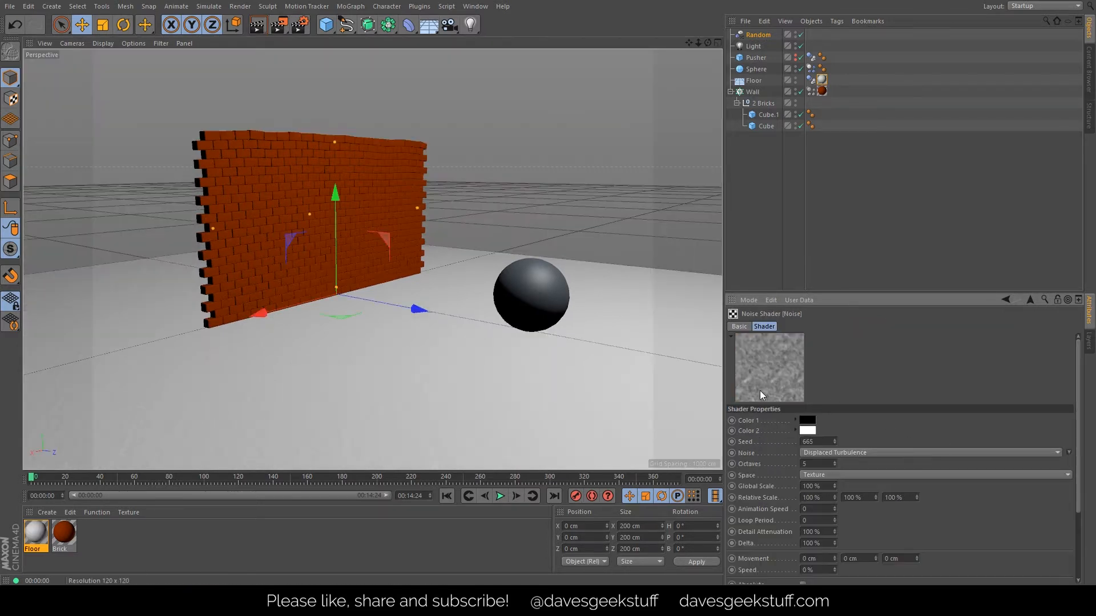
click(844, 453)
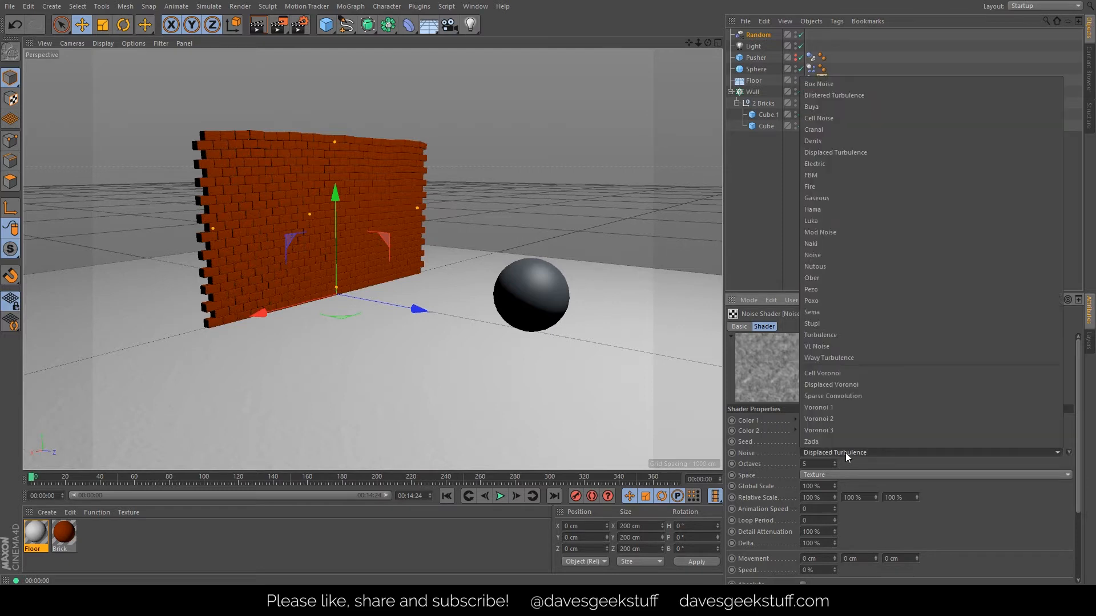
click(851, 356)
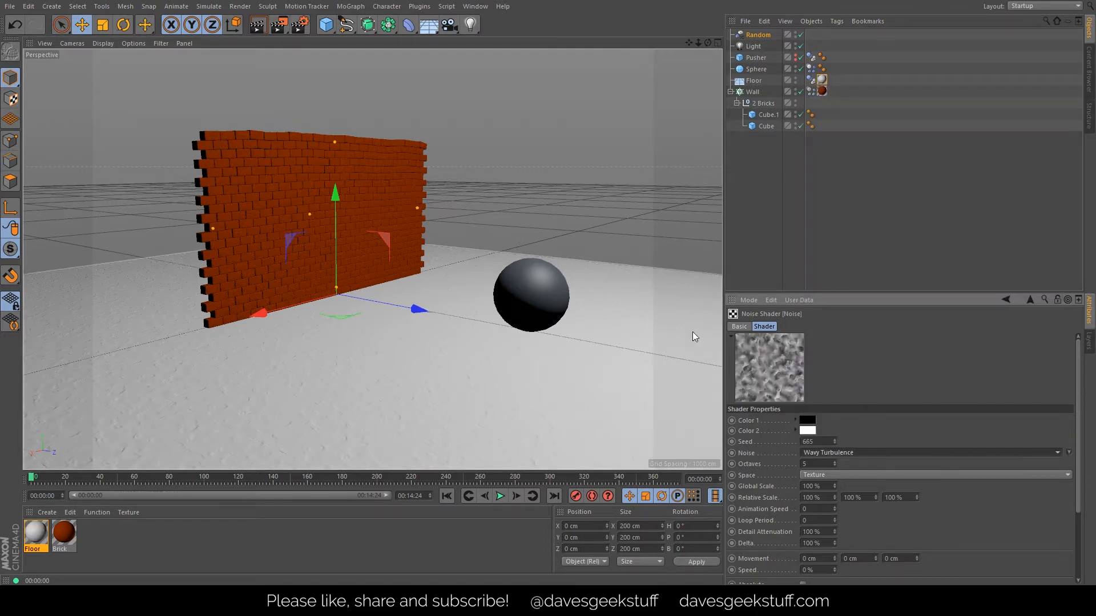
click(259, 28)
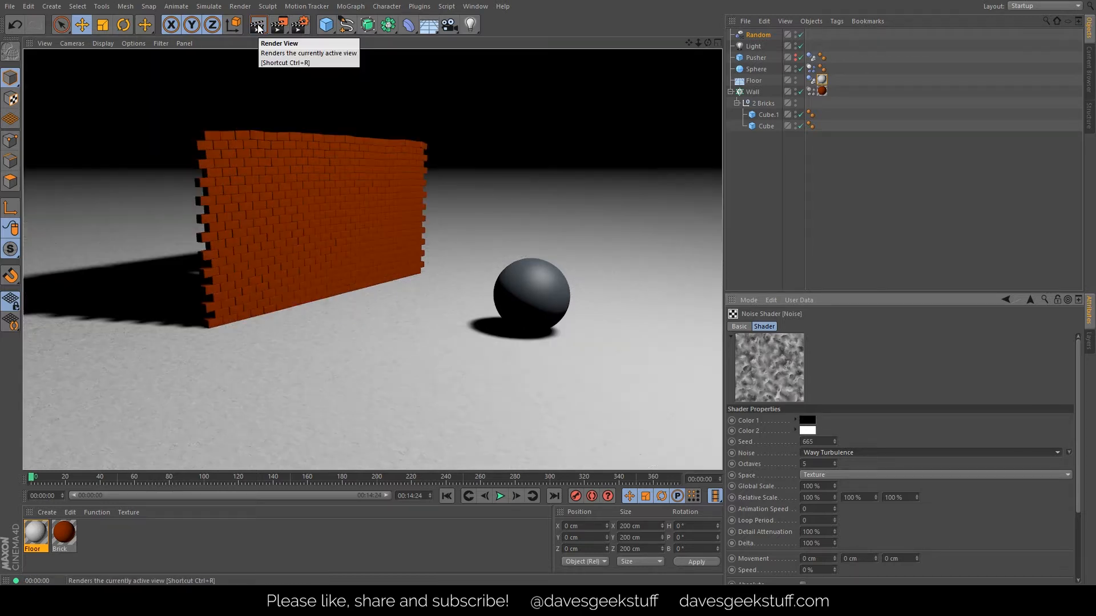
- Set the Floor material's color to a dark blue of R 48, G 79, B 90 and render the view
click(821, 79)
click(787, 324)
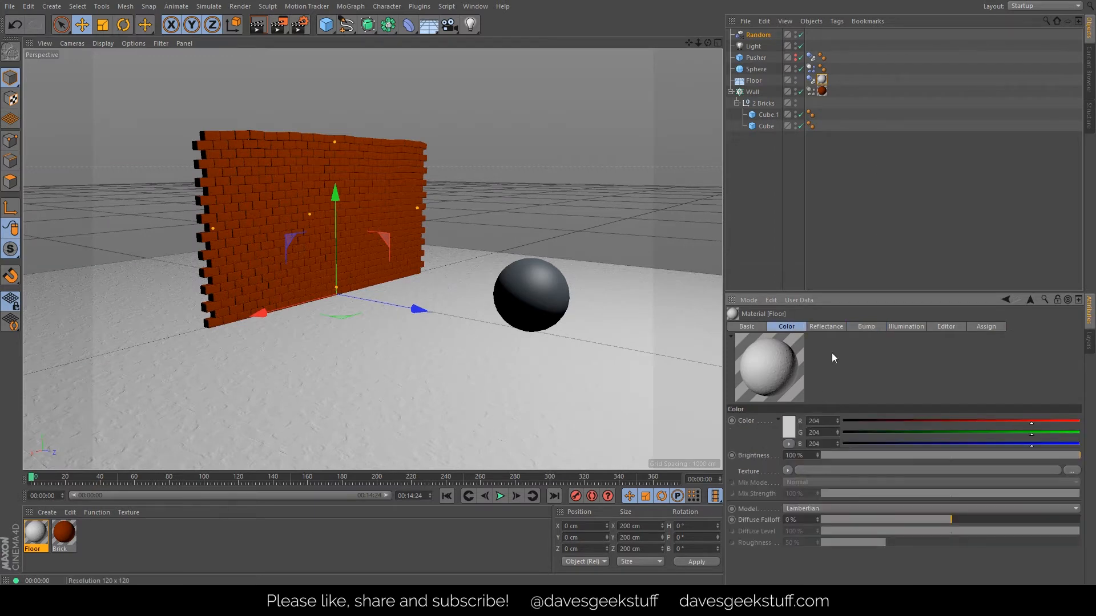
click(789, 427)
drag(846, 404, 804, 406)
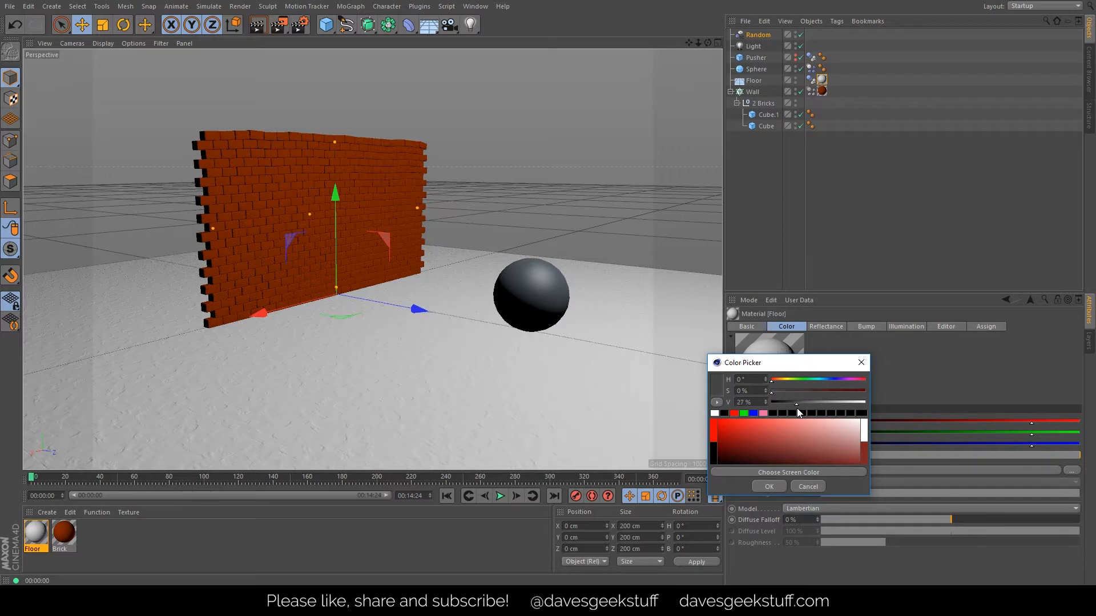
click(771, 487)
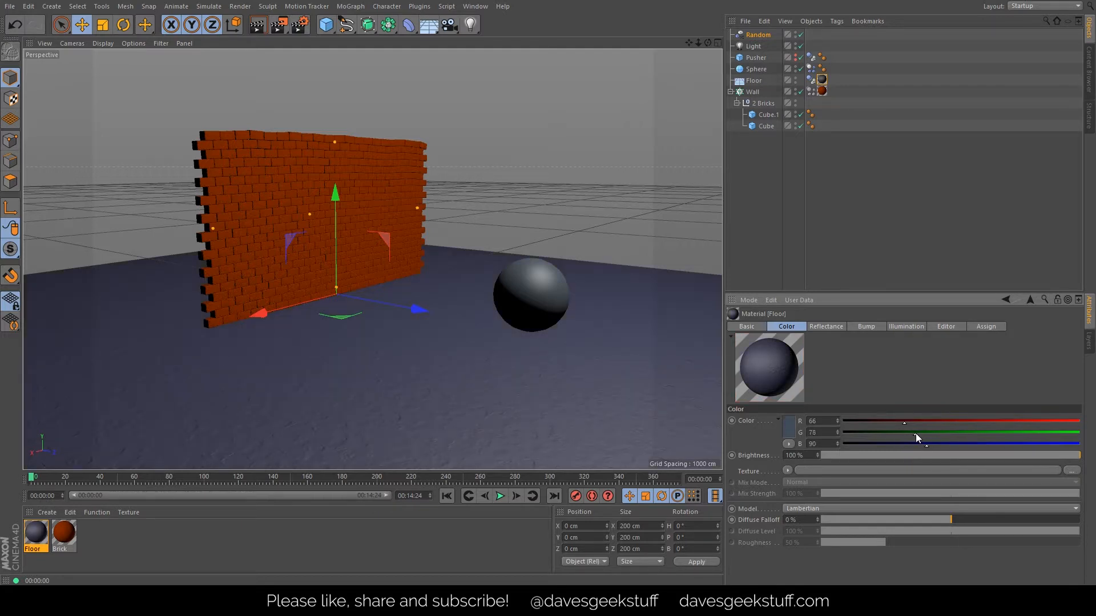
drag(904, 421, 888, 426)
click(258, 26)
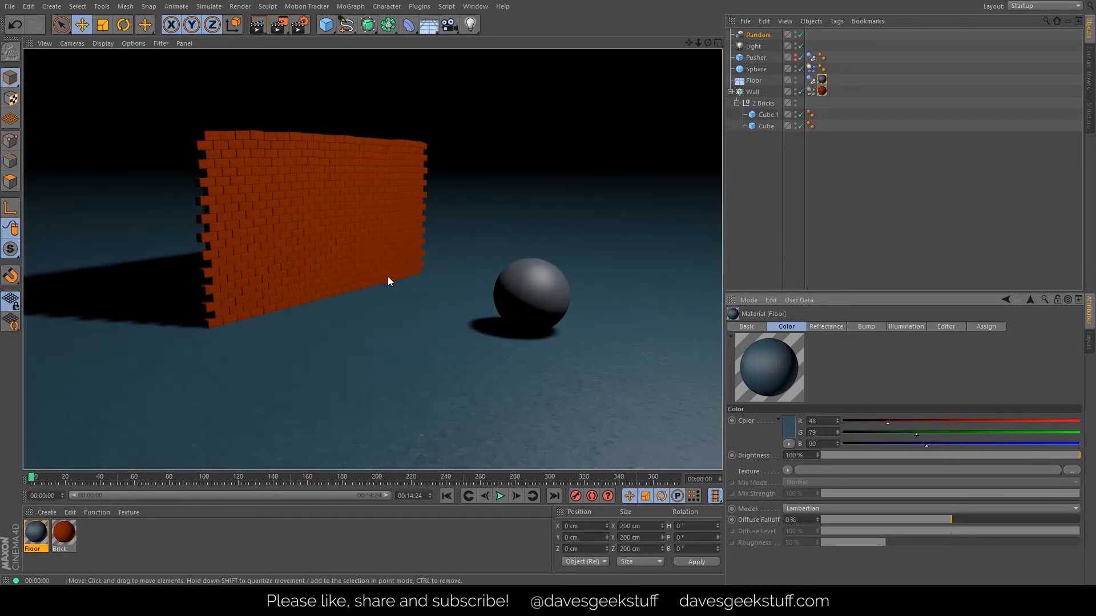
- Create a new material and apply it to the Sphere object
click(768, 174)
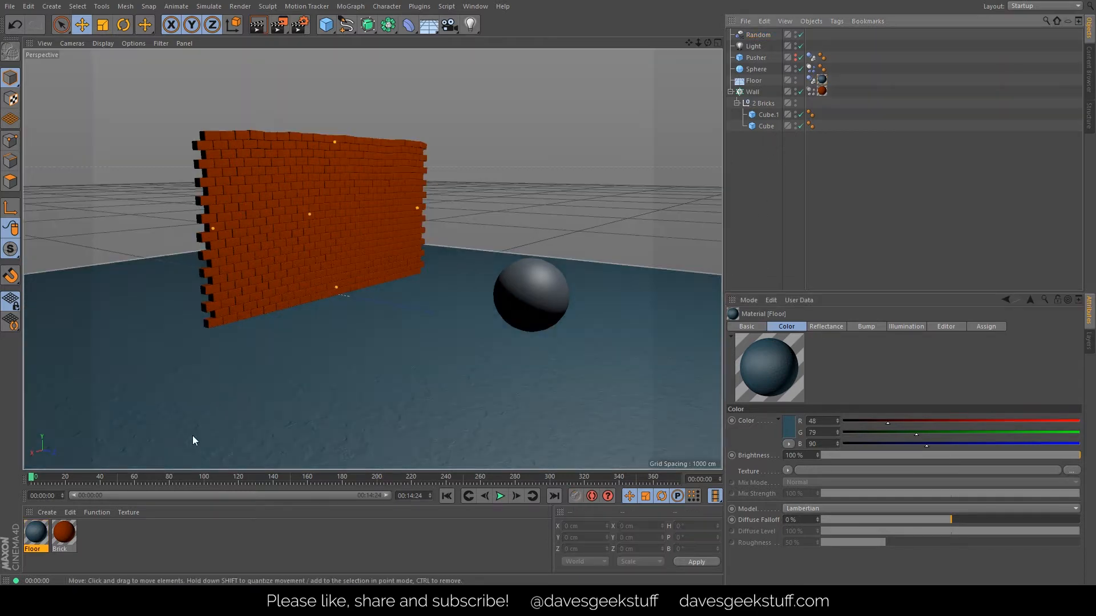
click(53, 513)
mouse_move(47, 513)
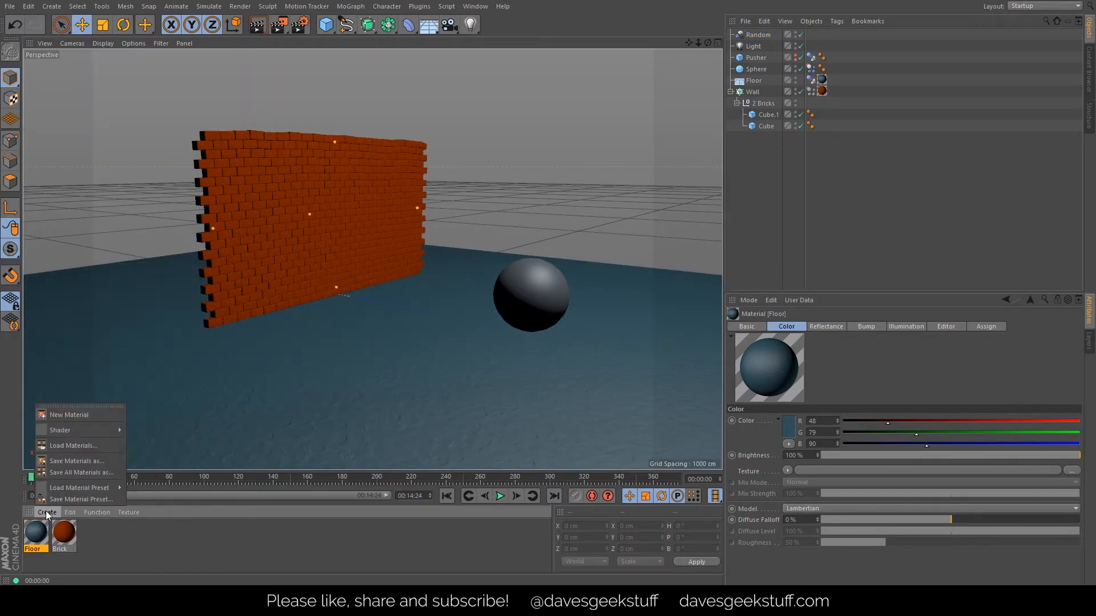
click(74, 411)
drag(37, 549, 758, 69)
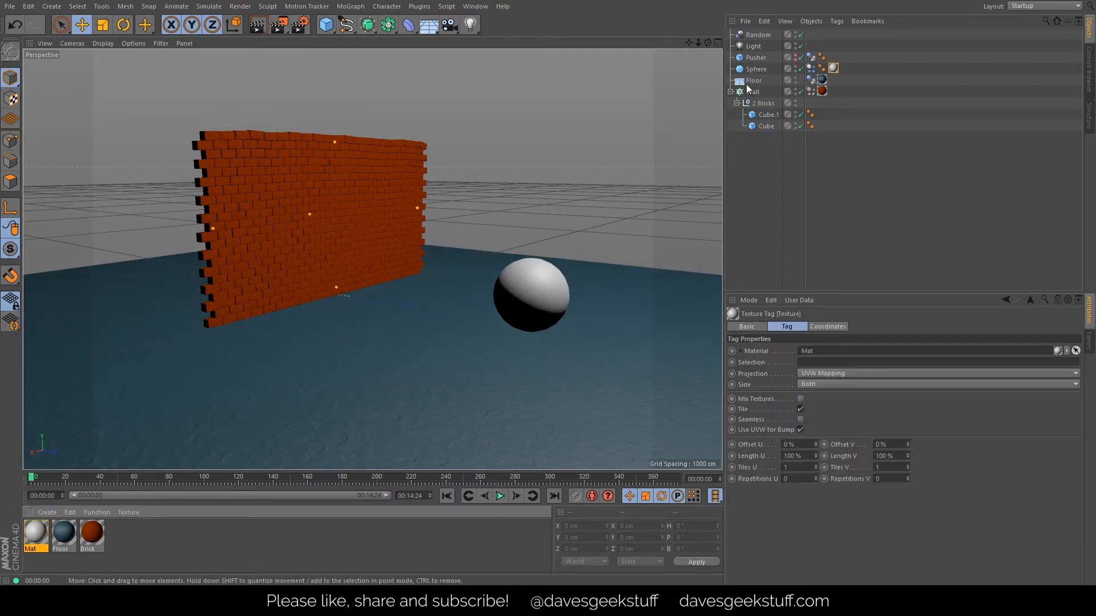
- Rename both the Sphere object and its newly applied material to Ball
text(Ball)
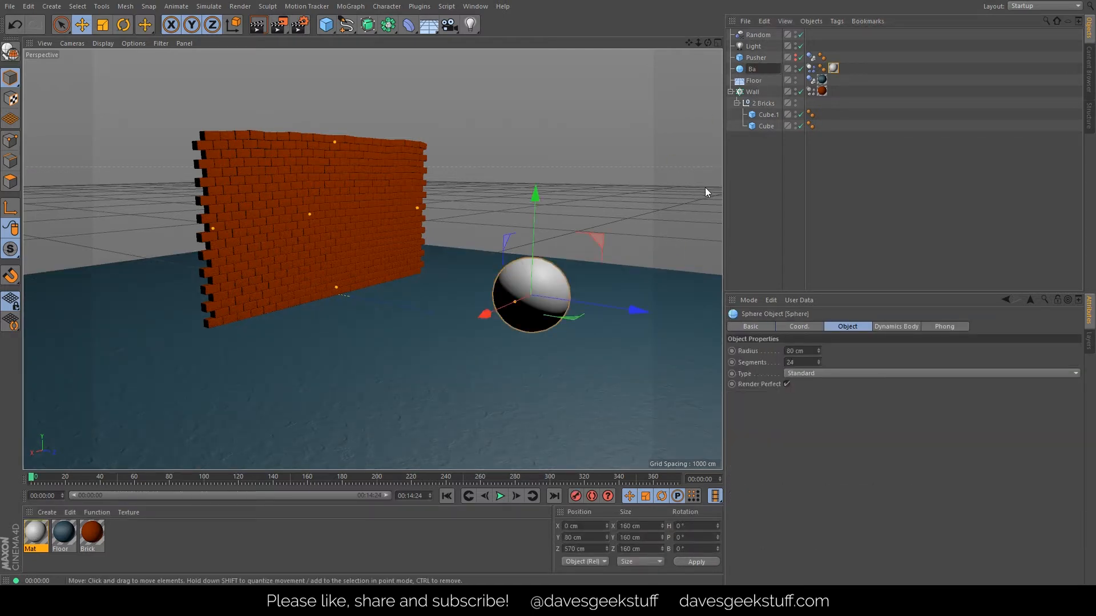
key(Return)
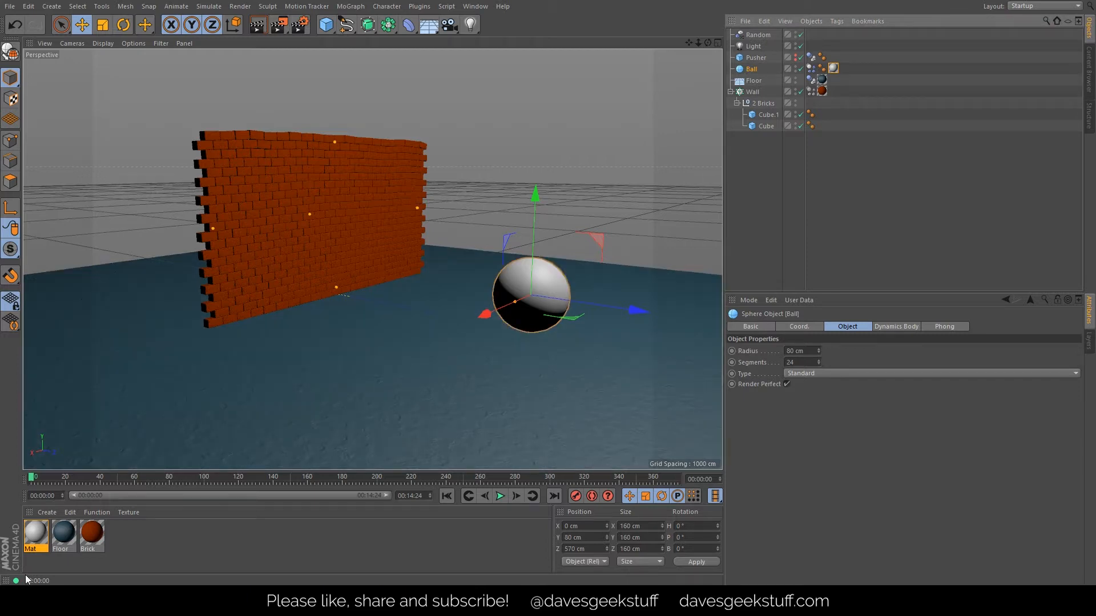
click(34, 553)
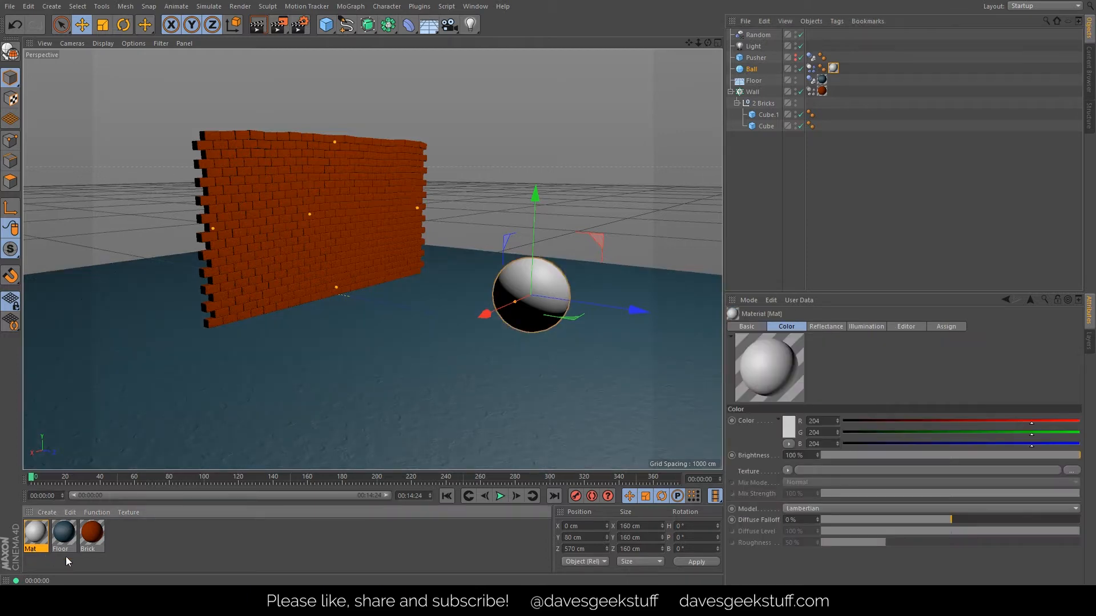
right_click(35, 550)
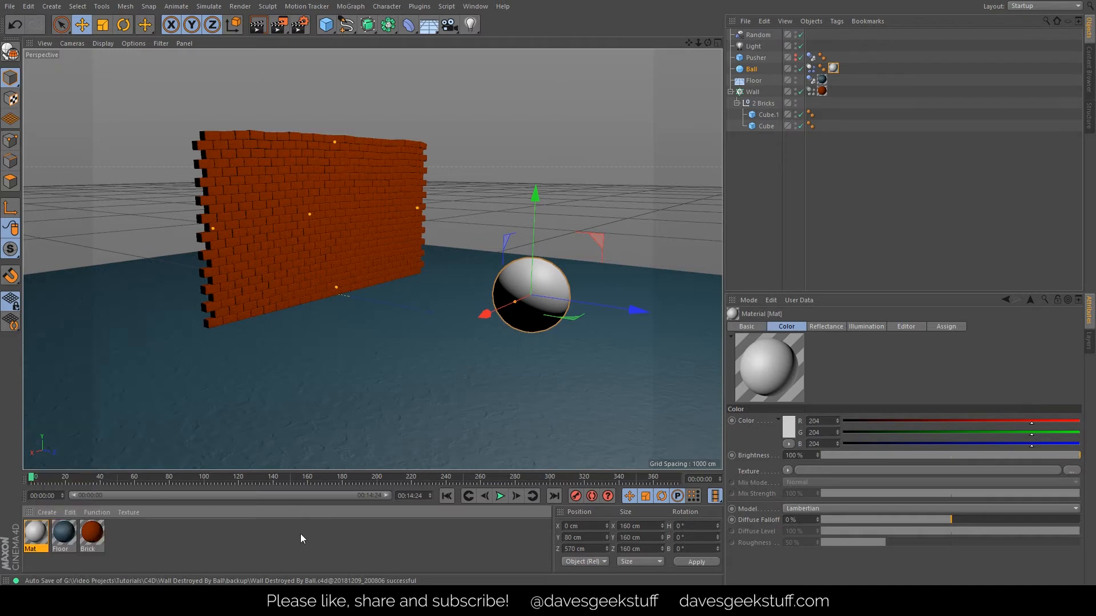
double_click(31, 549)
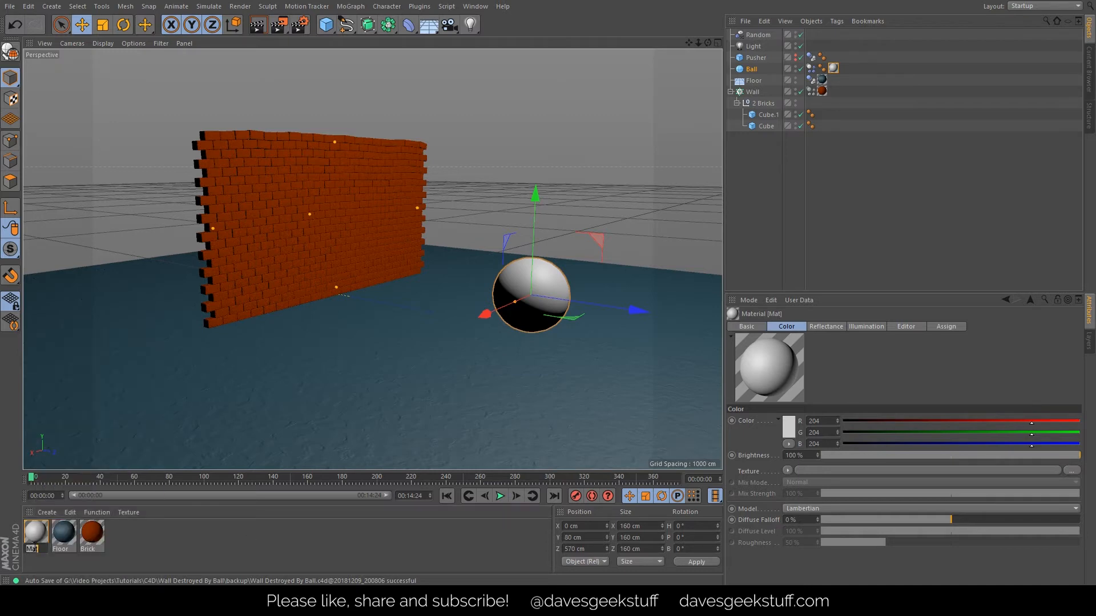
text(Ball)
key(Return)
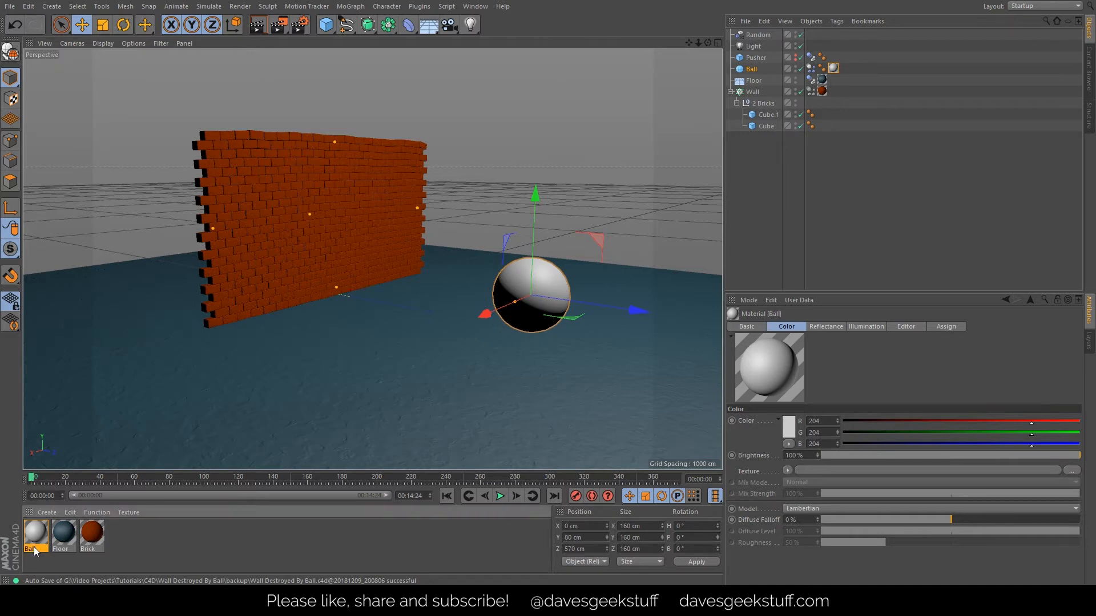
- Set the Ball material's default specular to Lambertian (Diffuse) with 0% reflection strength and 10% specular strength
click(823, 327)
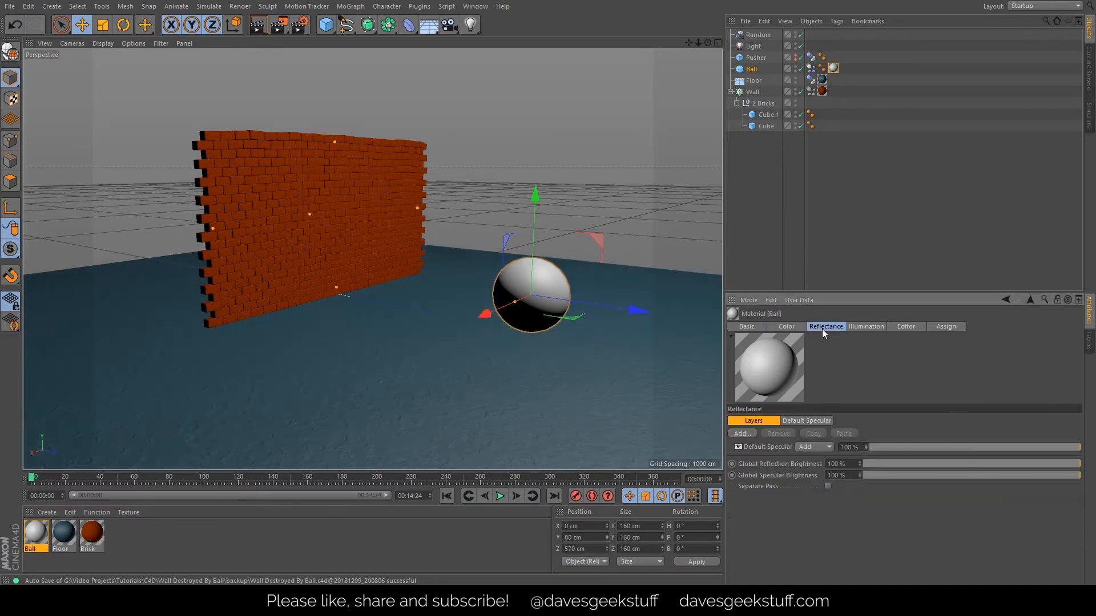
click(813, 421)
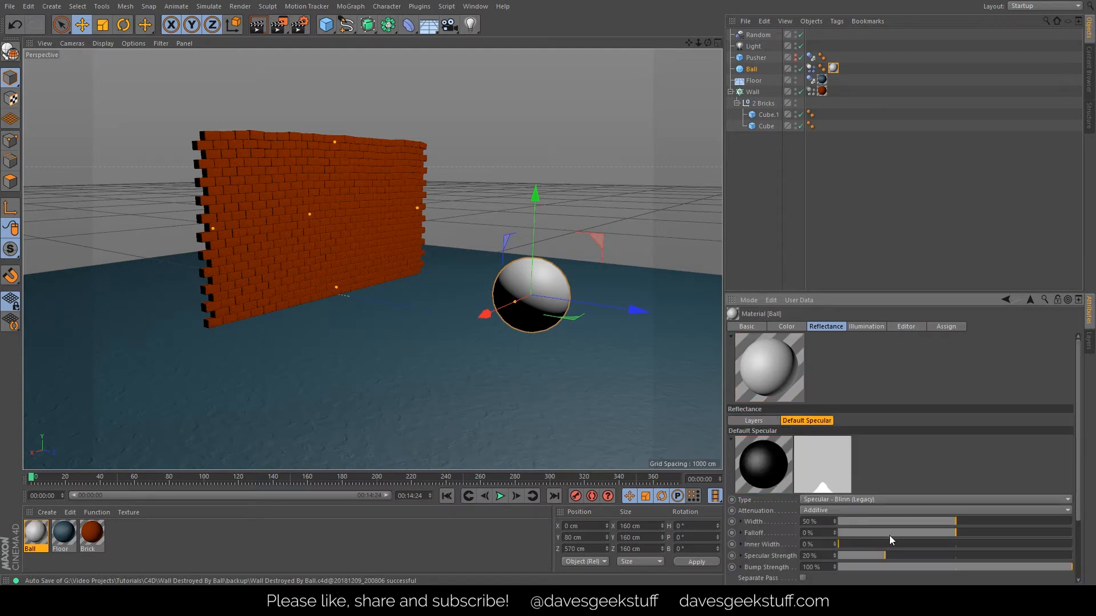
click(875, 500)
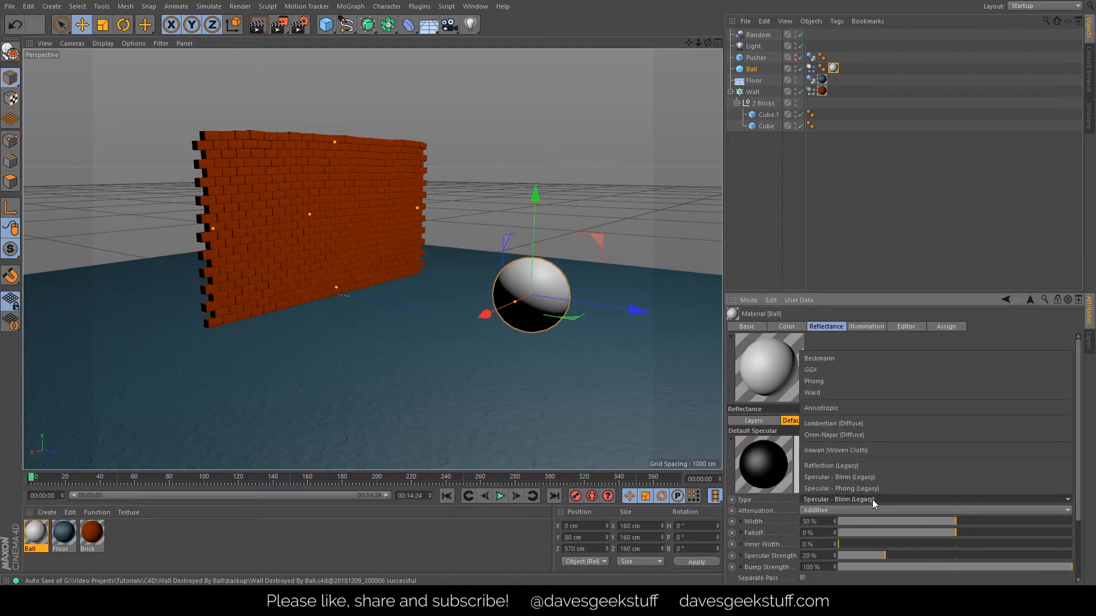
click(872, 425)
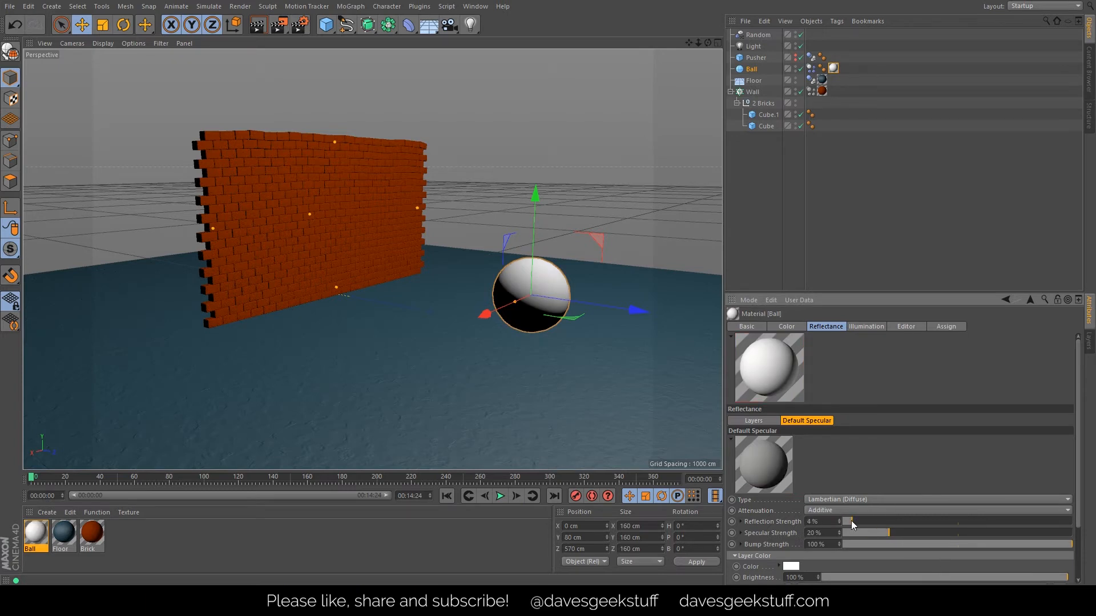
drag(888, 533, 866, 536)
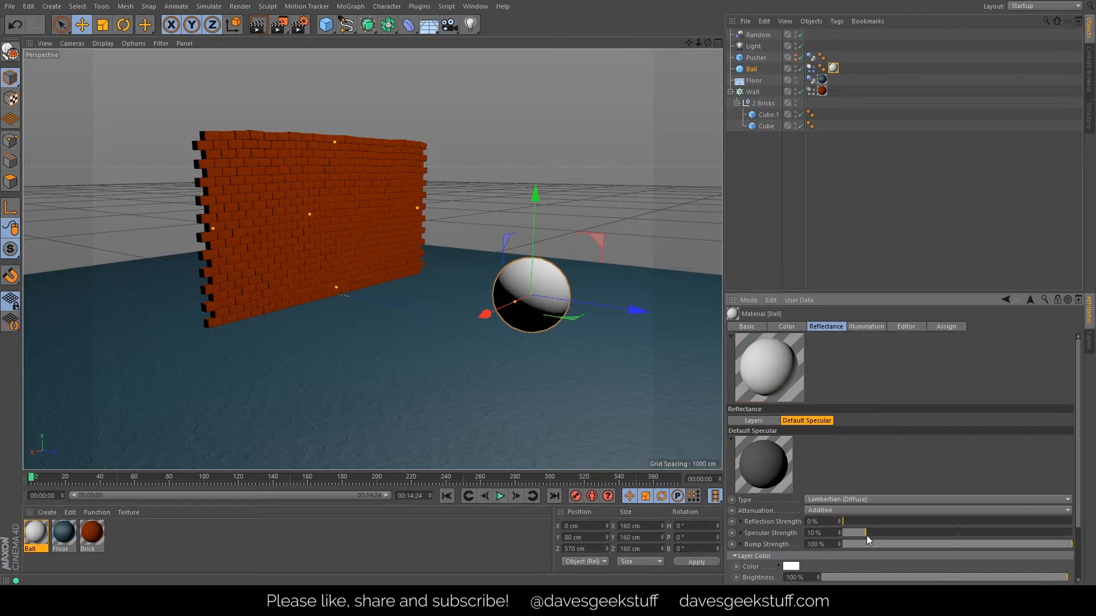
- Set the Ball material's color to black with R, G and B all at 0
click(787, 326)
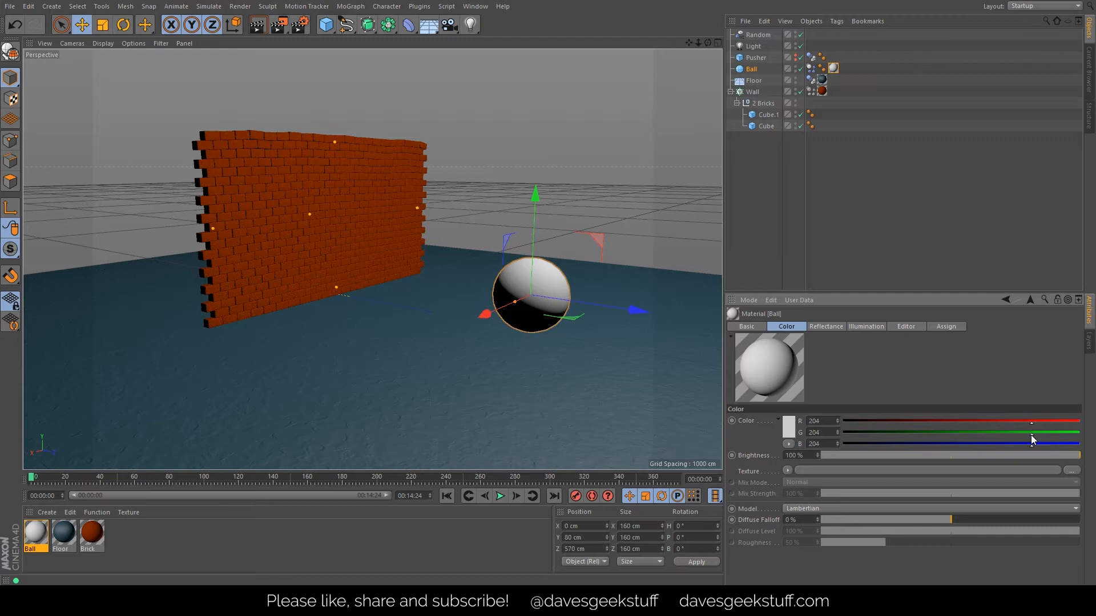
drag(1031, 437, 885, 439)
click(884, 445)
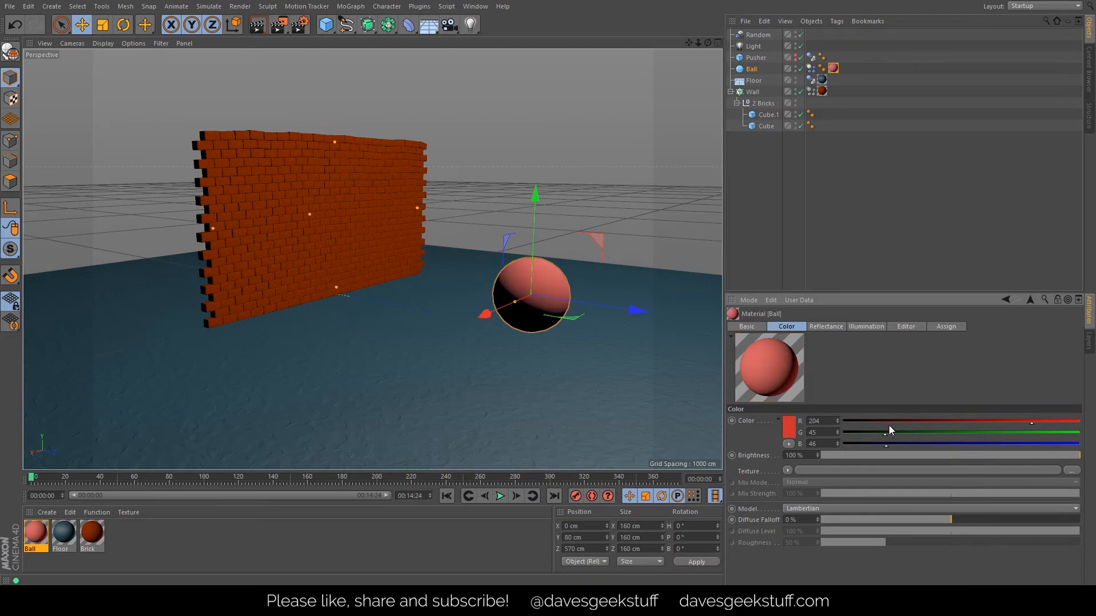
drag(887, 422, 835, 436)
drag(852, 444, 813, 443)
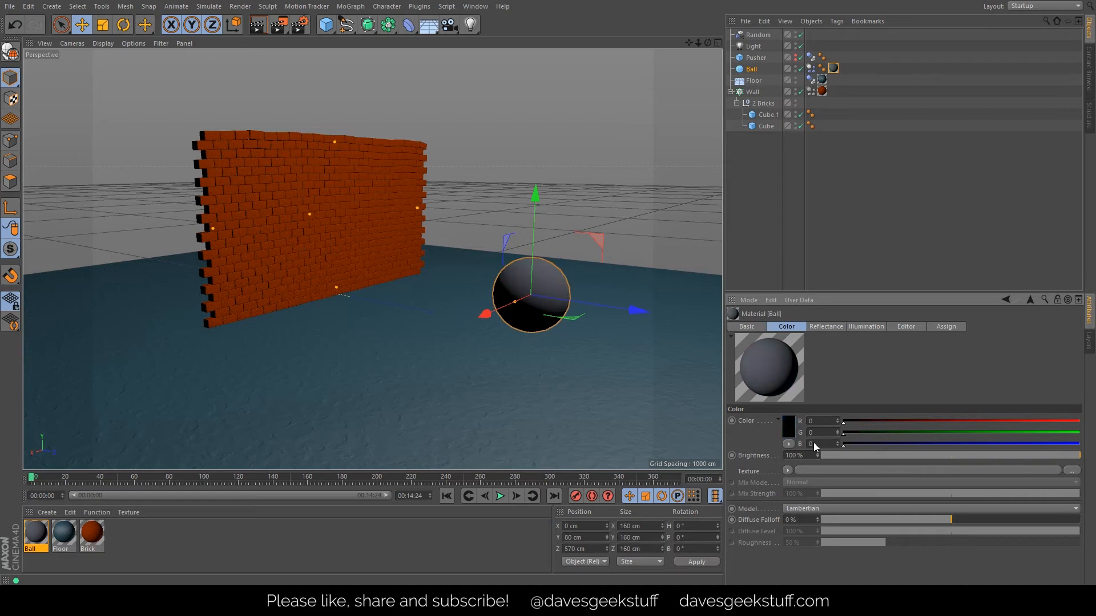
- Change the Ball material's default specular to Anisotropic with 64% roughness and 9% reflection strength
click(828, 330)
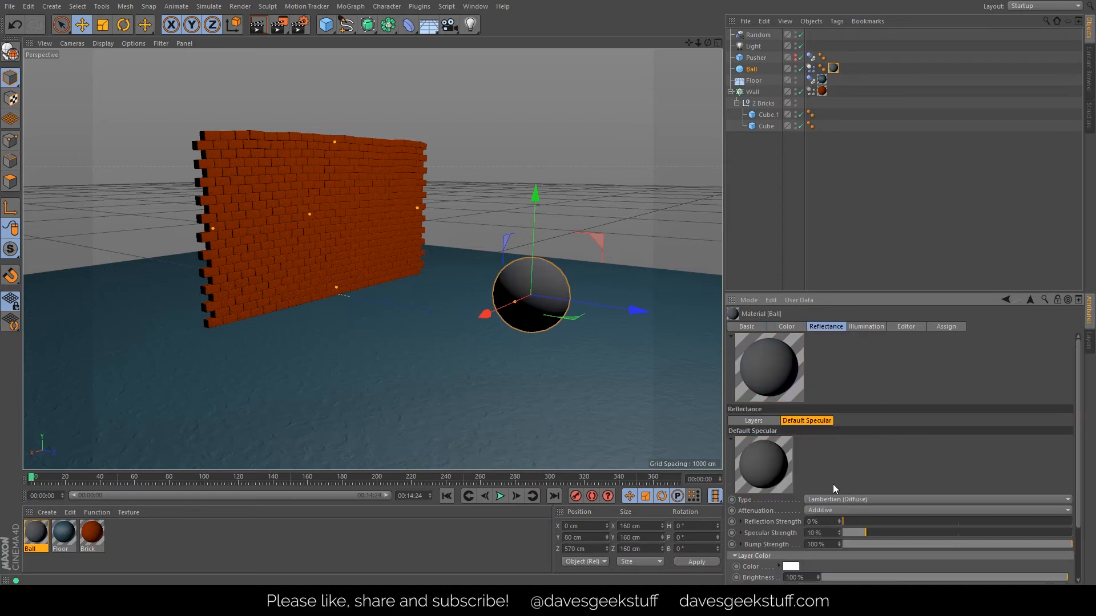
click(879, 500)
click(887, 408)
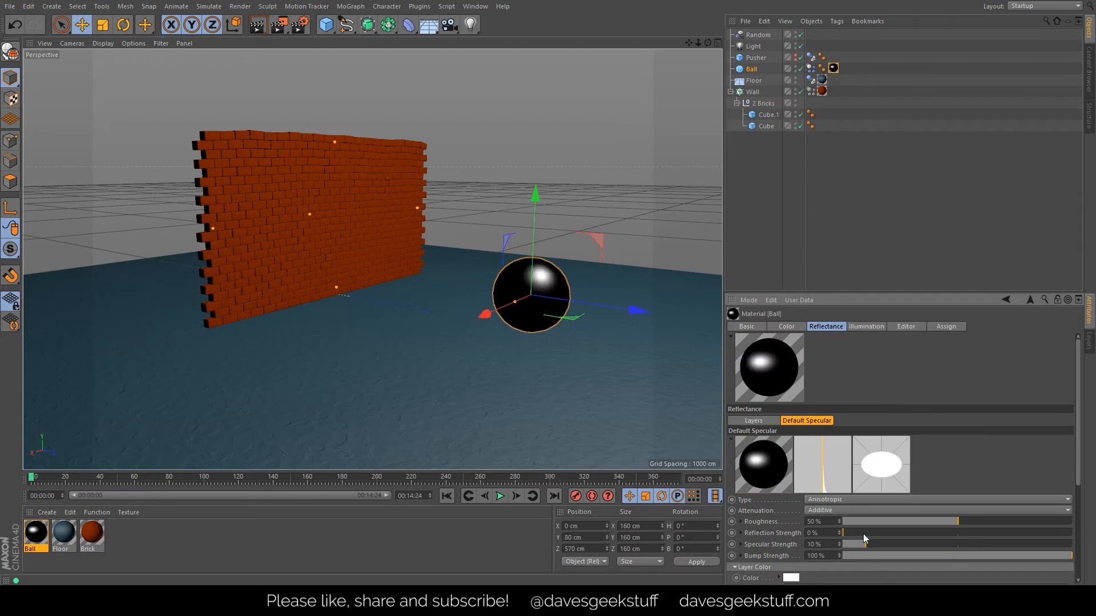
drag(852, 533, 863, 529)
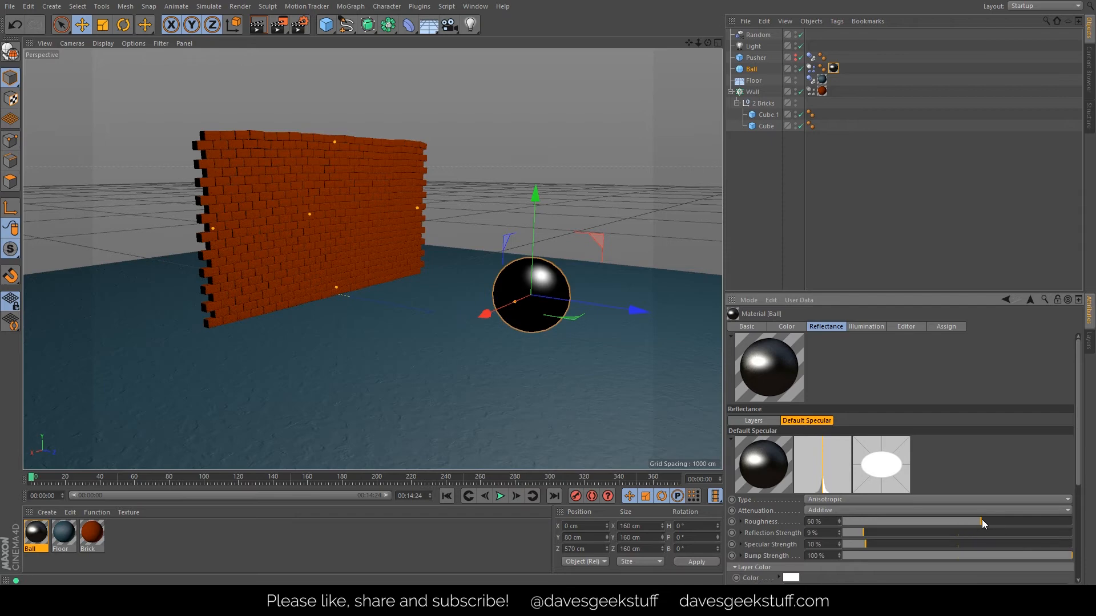
drag(982, 522, 991, 521)
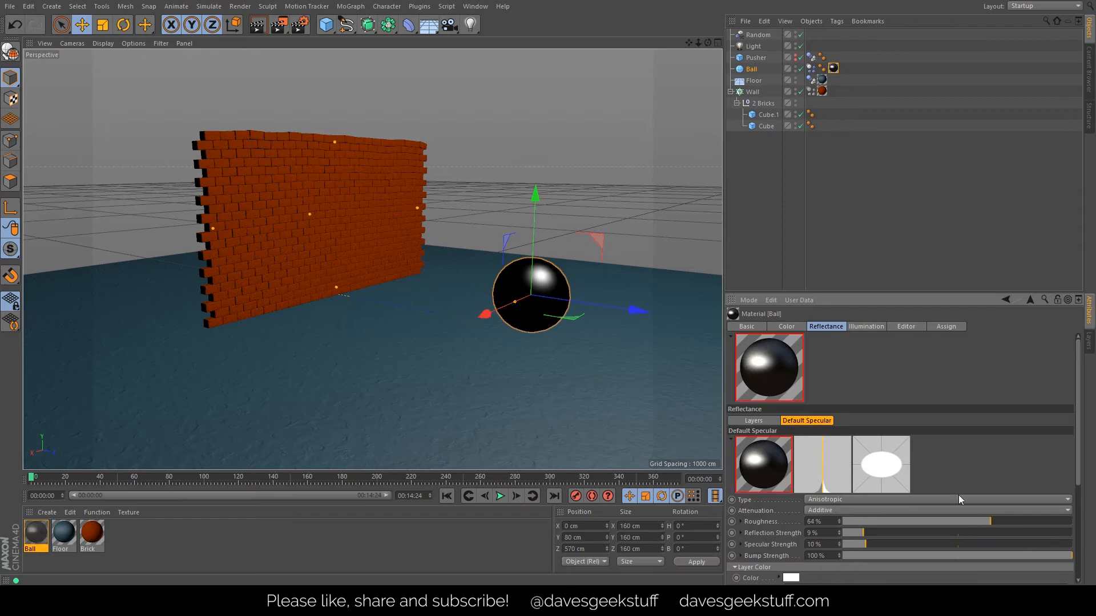
- Render the viewport before and during the ball's impact, play the simulation through the wall's collapse, and return to the first frame
click(257, 26)
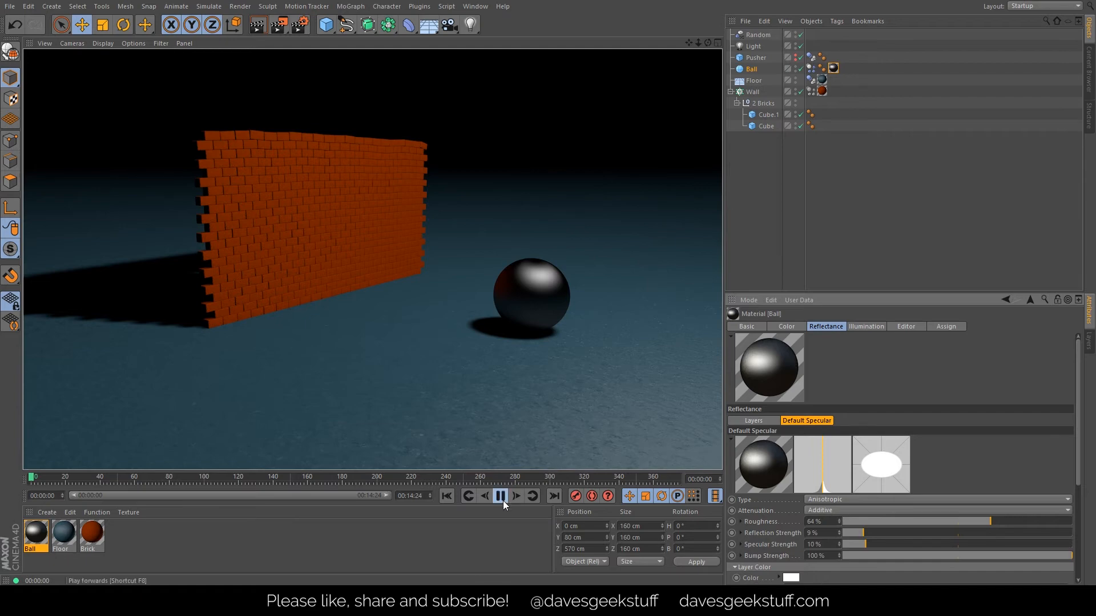
click(500, 496)
click(501, 496)
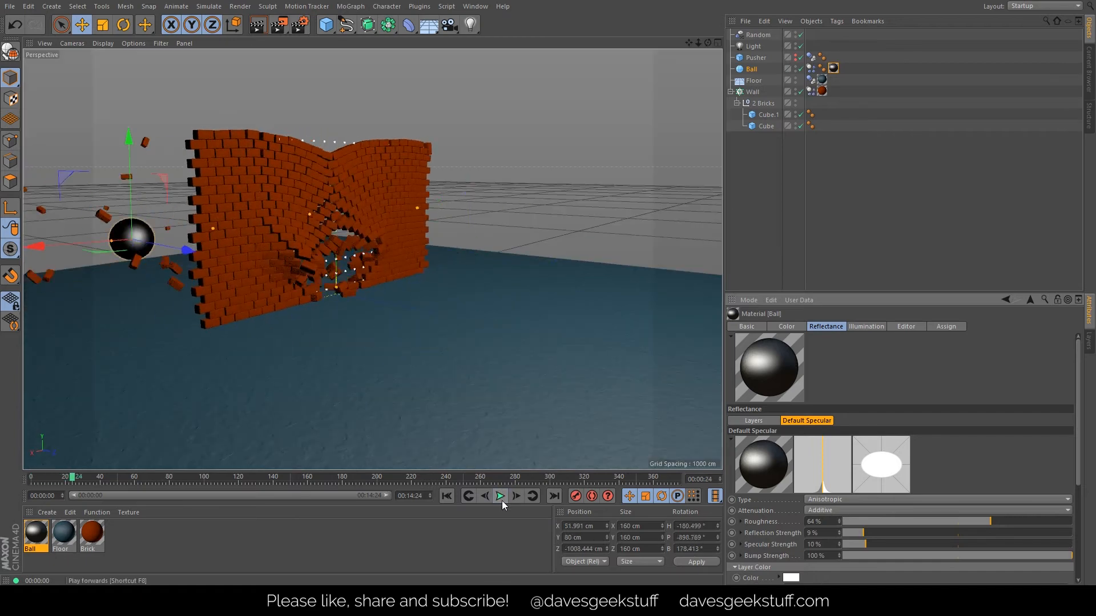
click(260, 27)
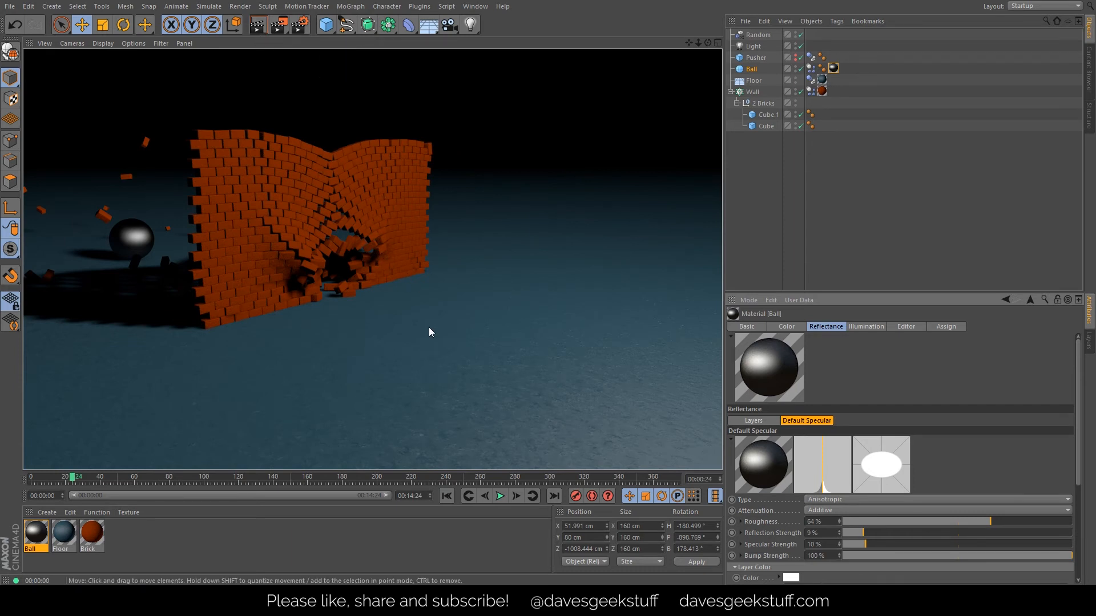
click(503, 497)
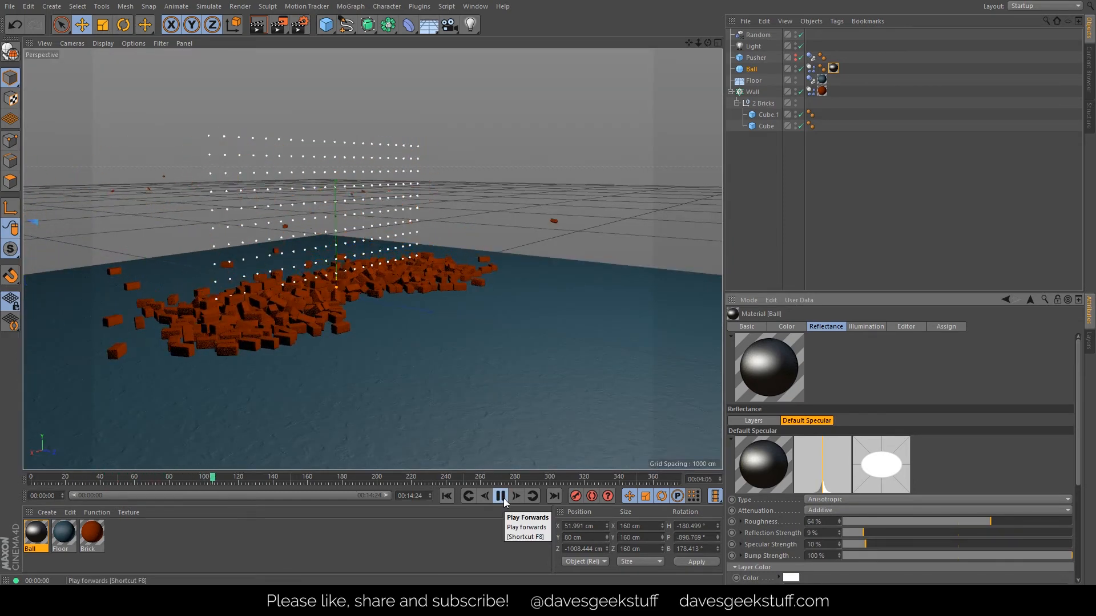
click(503, 497)
click(446, 496)
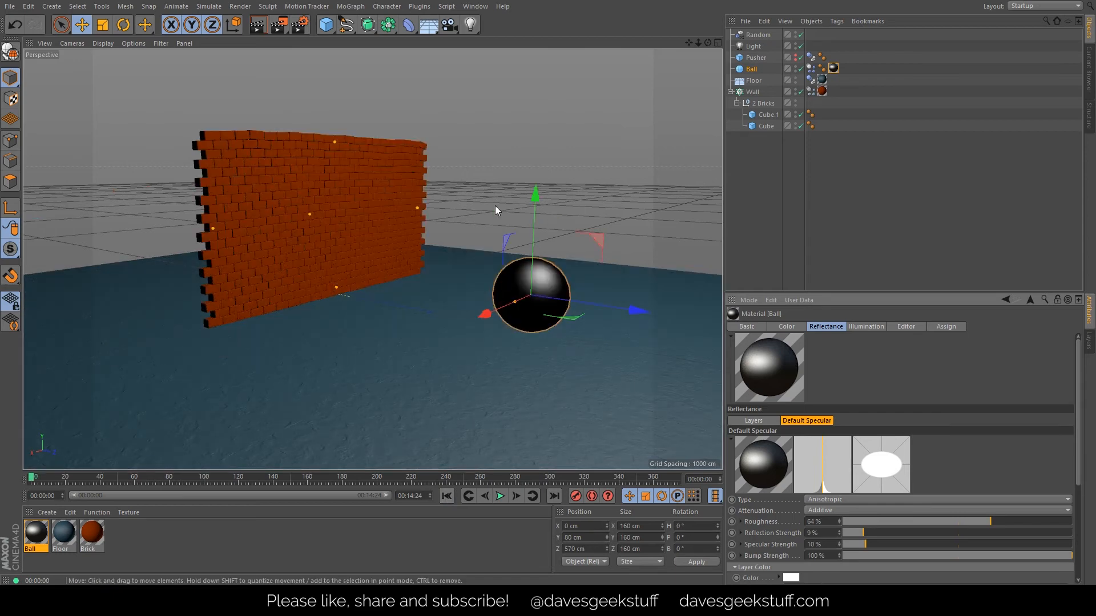
- Move the Light below the Wall hierarchy in the object list and make two copies of it there
alt+drag(486, 223, 536, 165)
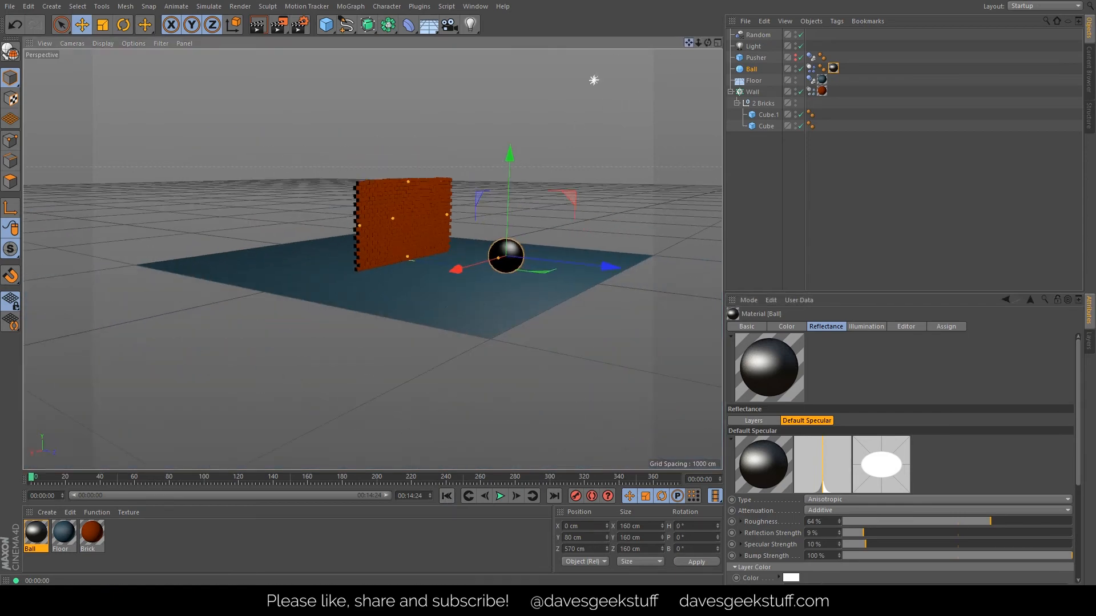
mouse_move(689, 43)
mouse_down()
mouse_move(790, 7)
mouse_move(799, 21)
mouse_up()
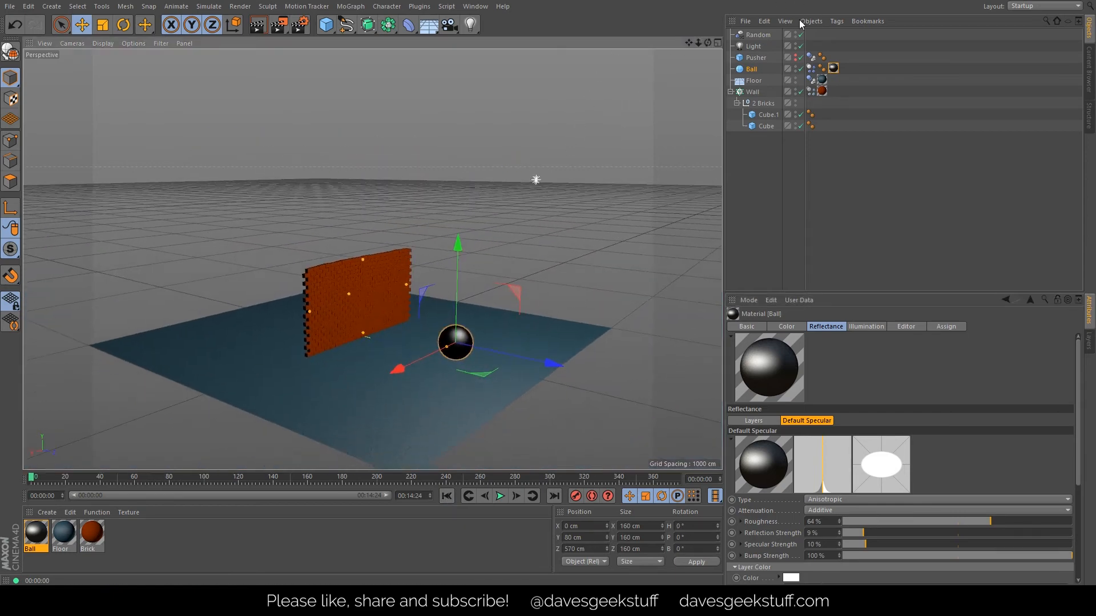
click(754, 47)
drag(755, 50, 750, 171)
ctrl+drag(754, 130, 758, 156)
click(763, 170)
- Spread the two copied lights along X, placing Light.1 at 800 cm and Light.2 at -800 cm
click(756, 140)
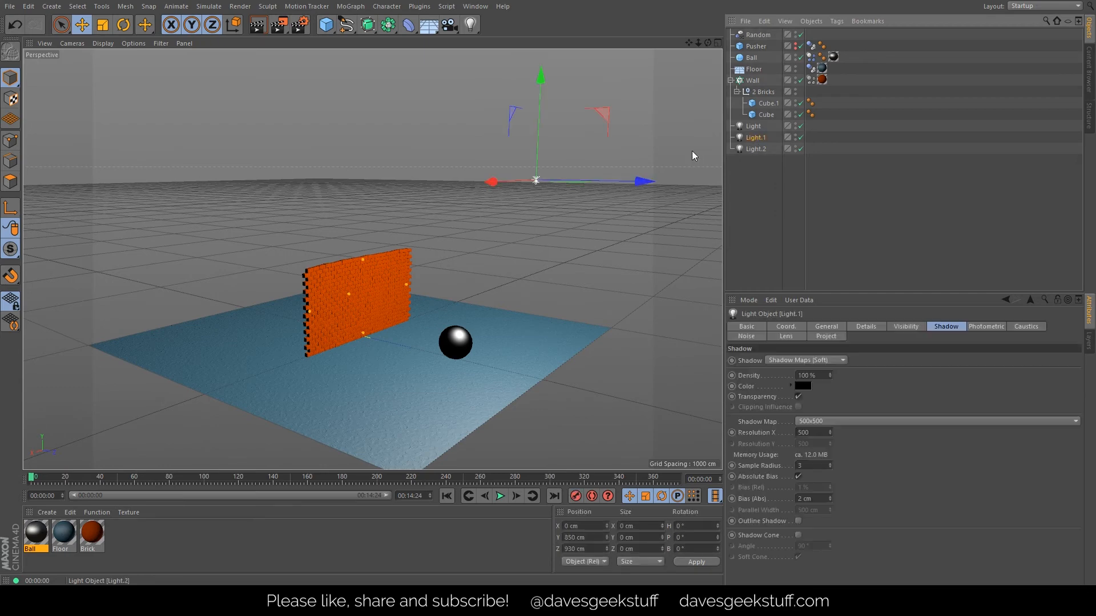
alt+drag(502, 206, 80, 256)
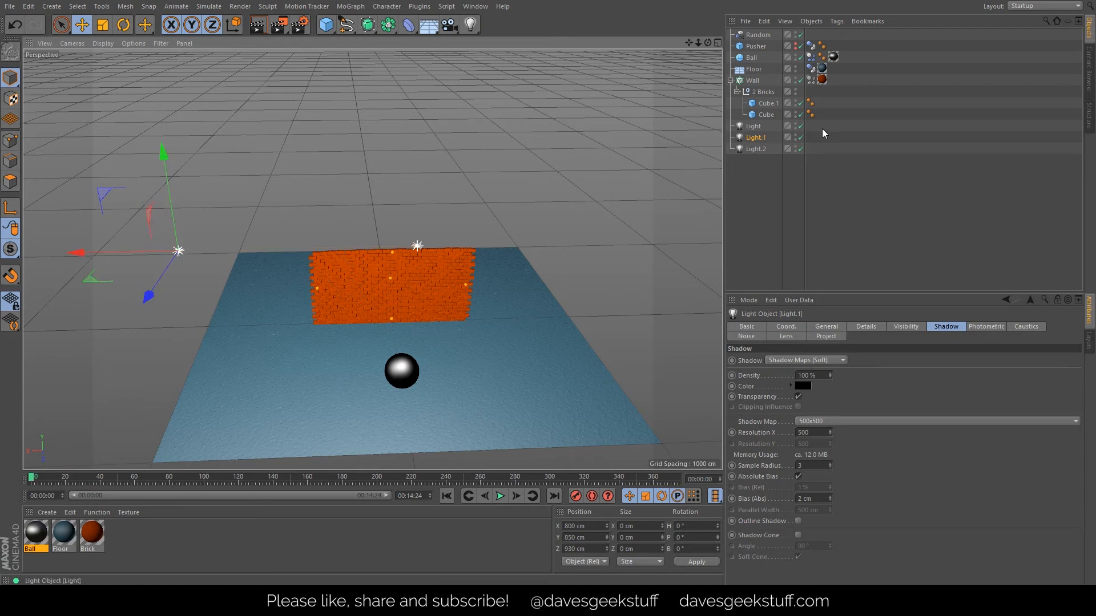
click(754, 148)
drag(317, 248, 553, 256)
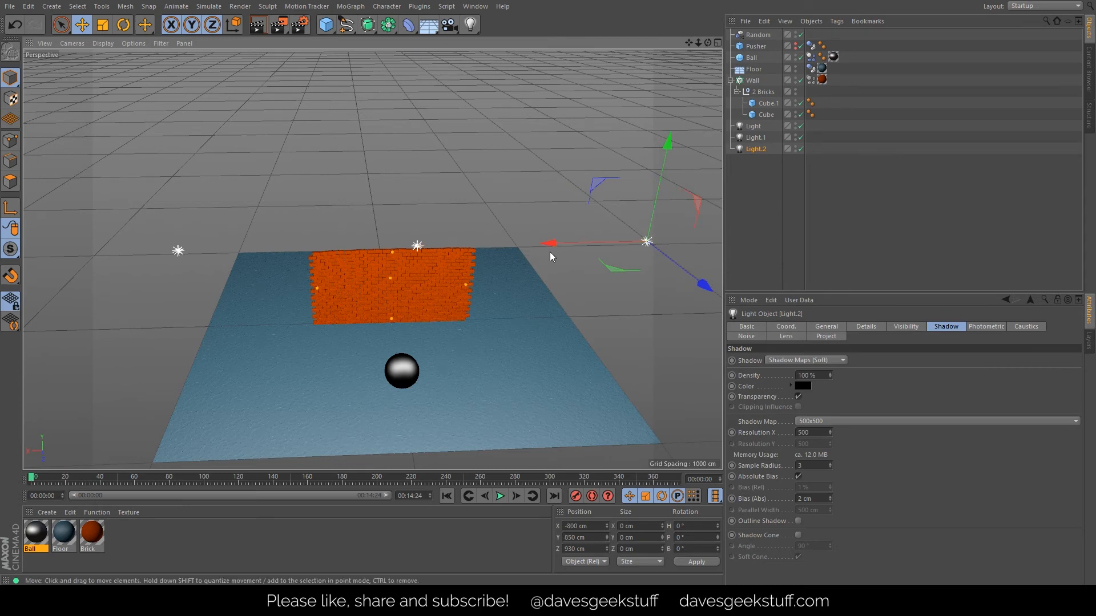
- Render the wall and ball from the front and from the side to check the three-light setup
click(261, 26)
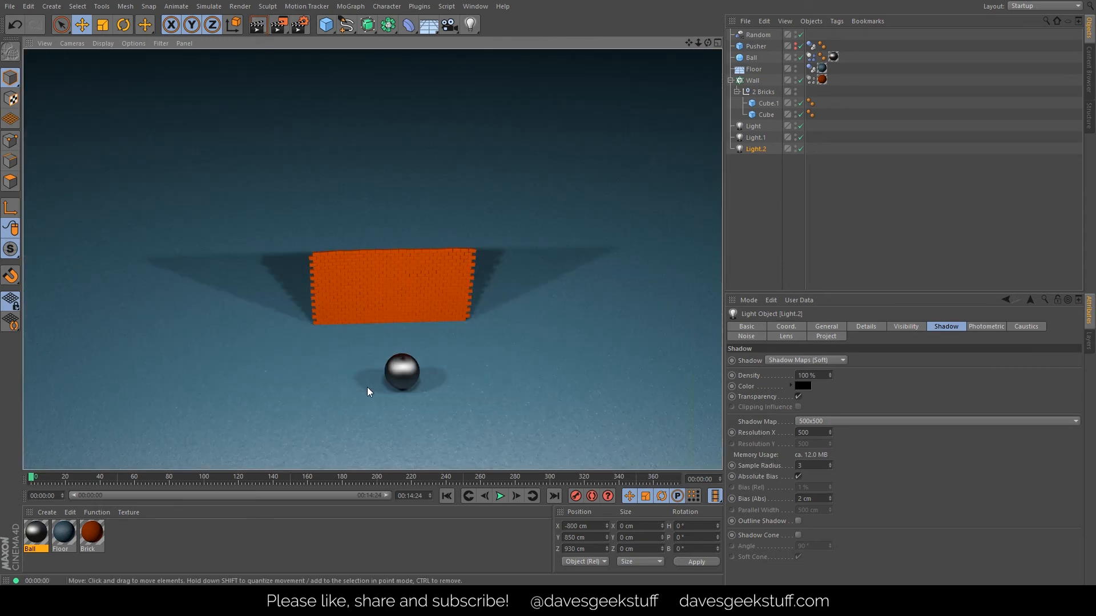
alt+drag(368, 387, 474, 328)
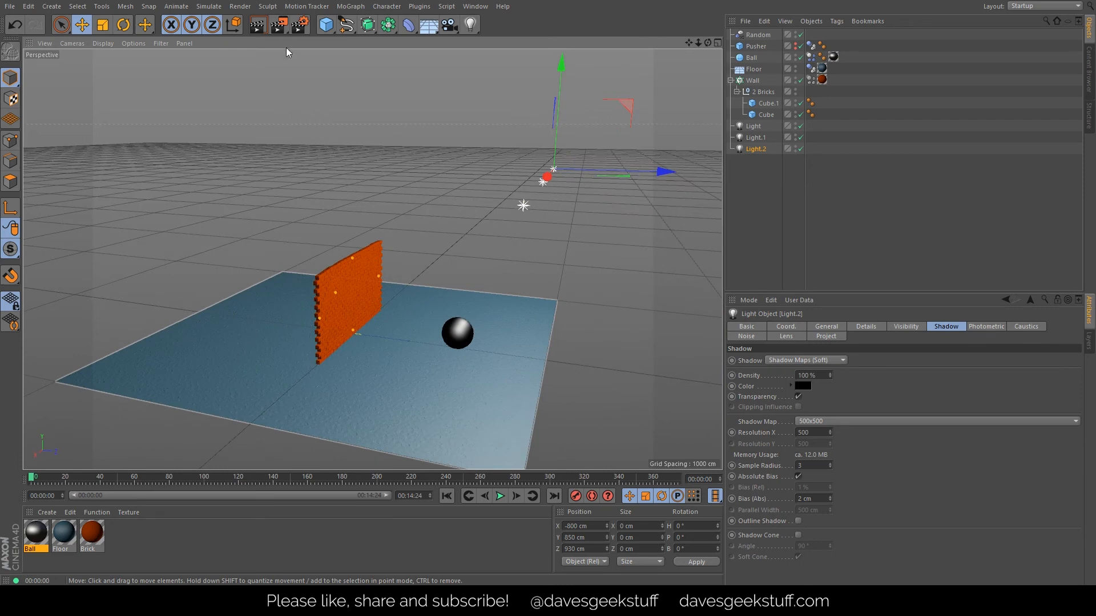
key(ctrl+r)
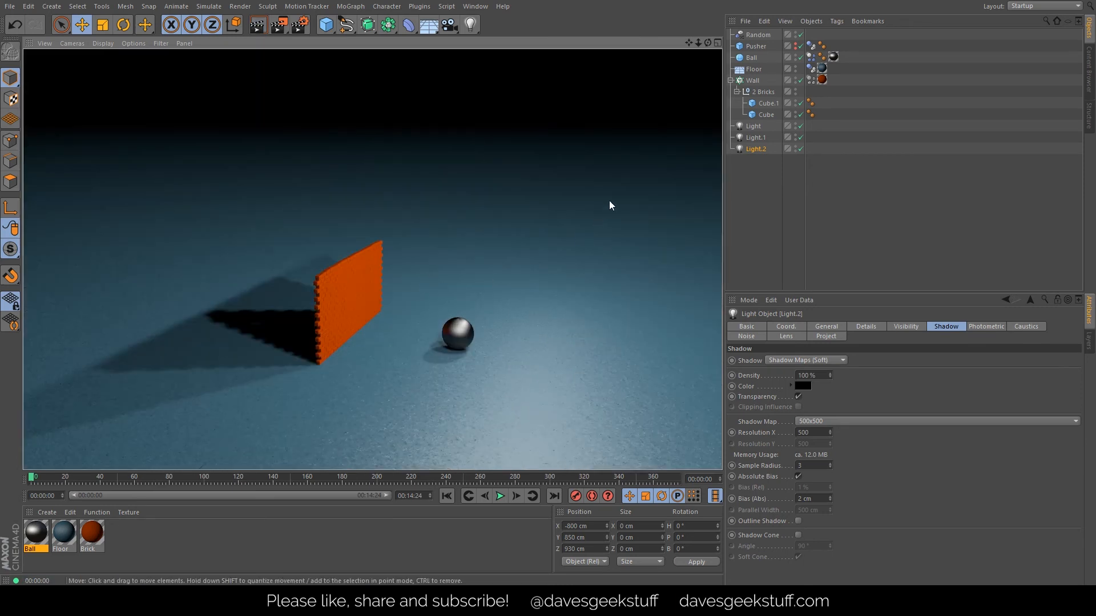
- Darken the Brick material's color to R 84, G 25, B 0
click(822, 79)
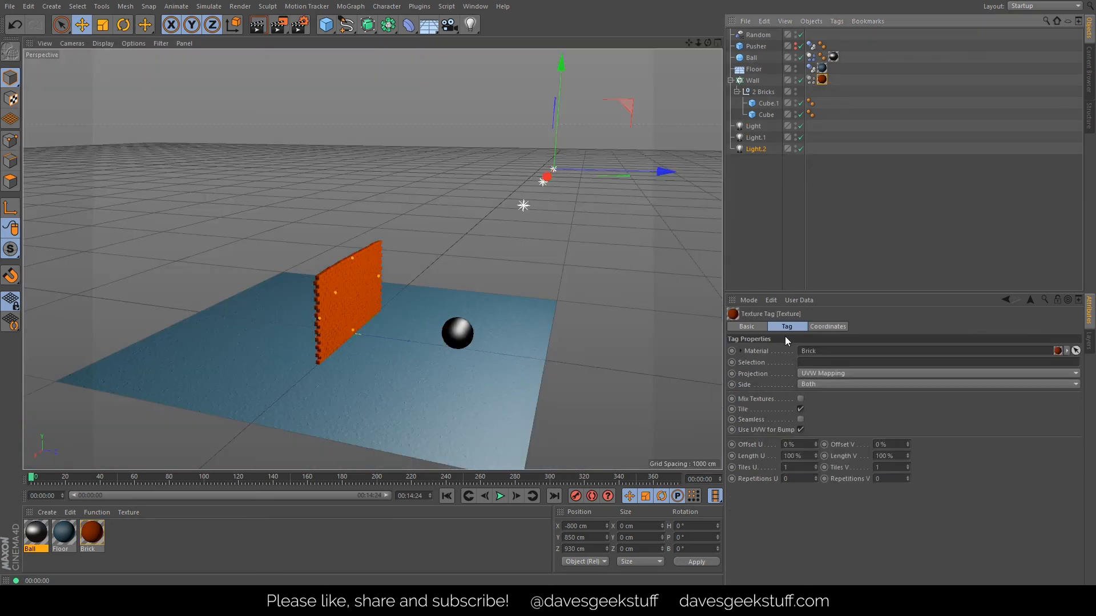
double_click(822, 80)
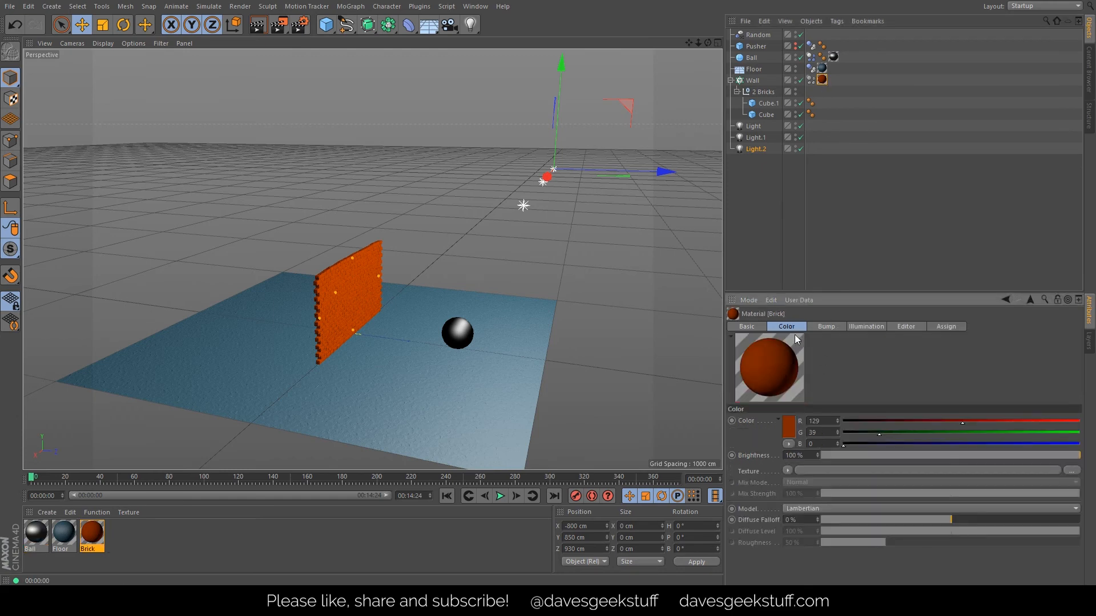
click(790, 427)
drag(824, 404, 808, 406)
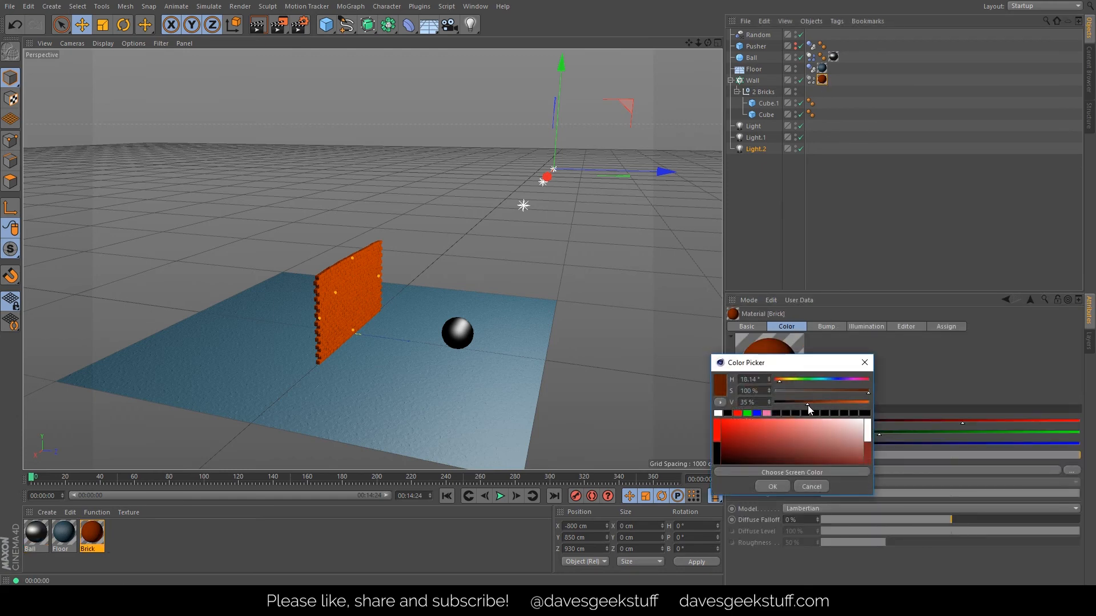
click(772, 485)
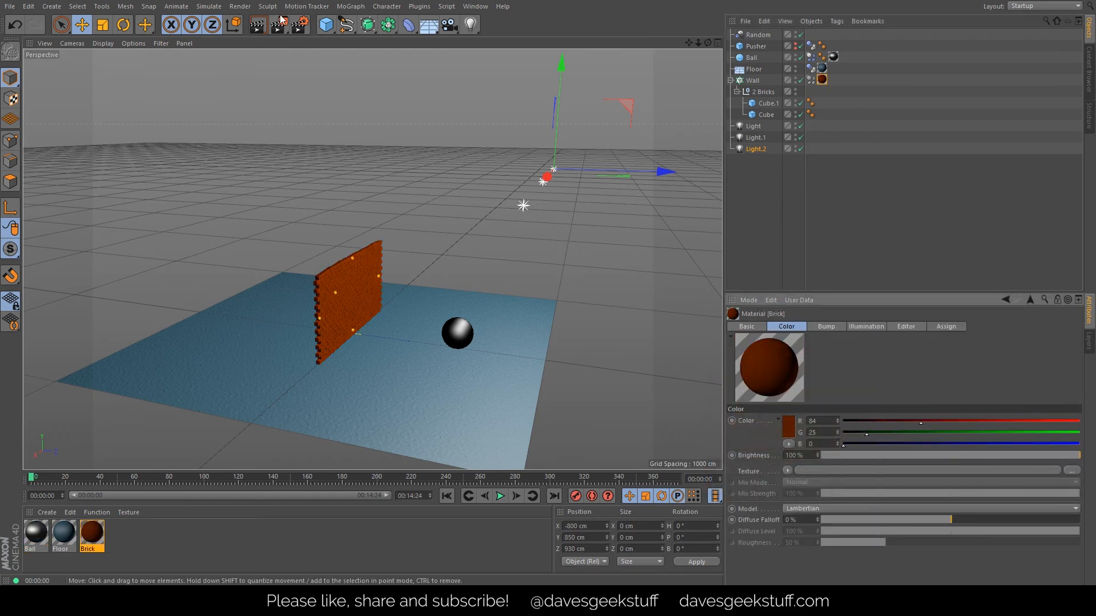
- Render the darker wall, play the simulation from a closer view, and render the pile of fallen bricks
click(258, 24)
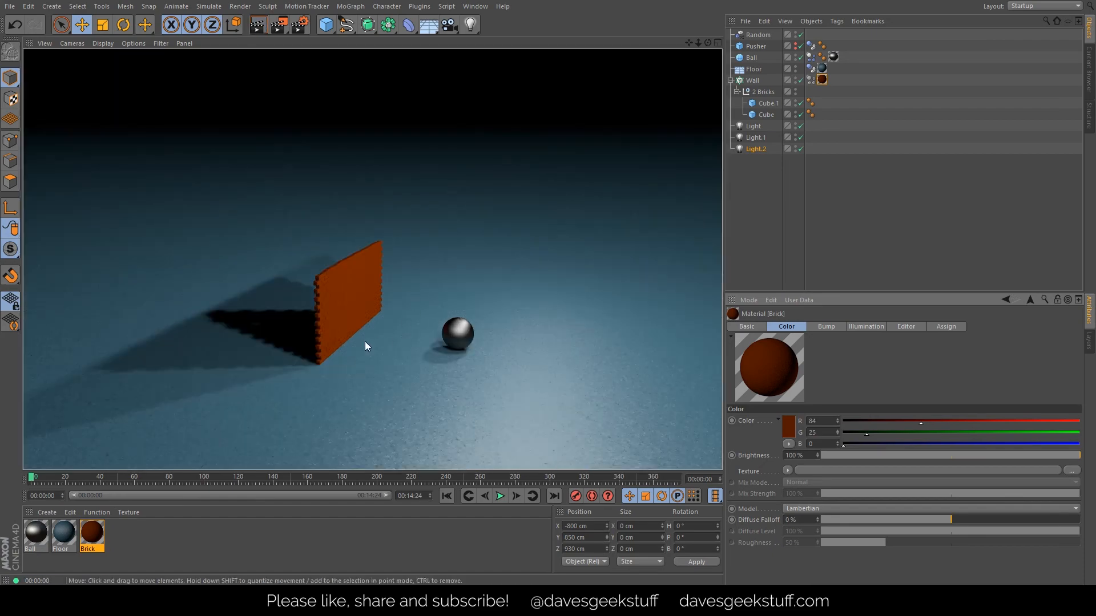
scroll(357, 340, up, 8)
mouse_move(410, 361)
alt+mouse_down()
mouse_move(403, 338)
mouse_move(411, 342)
alt+mouse_up()
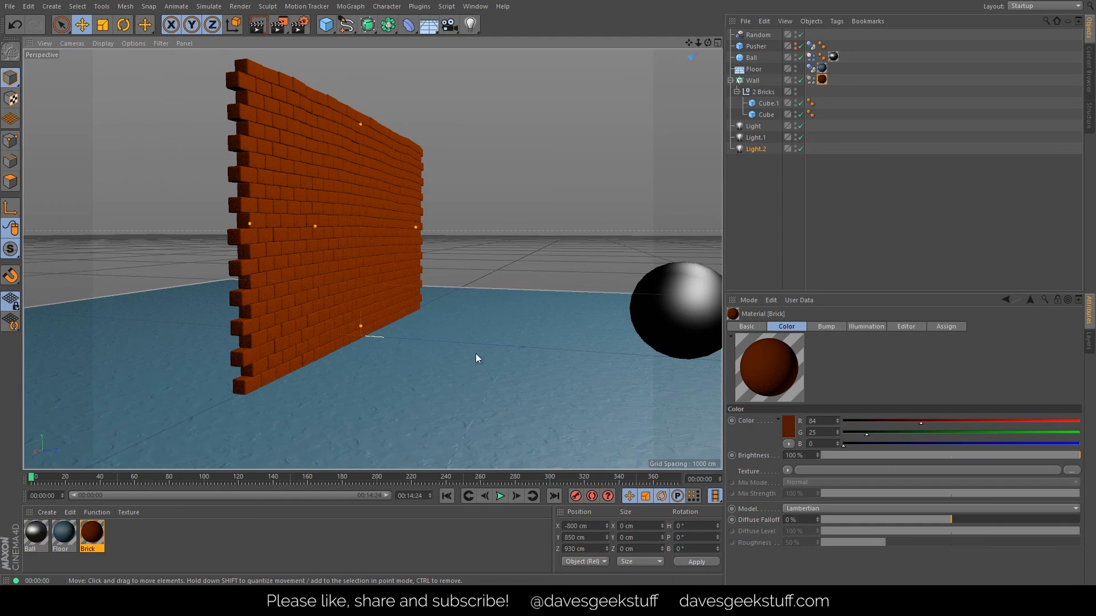
drag(689, 42, 606, 60)
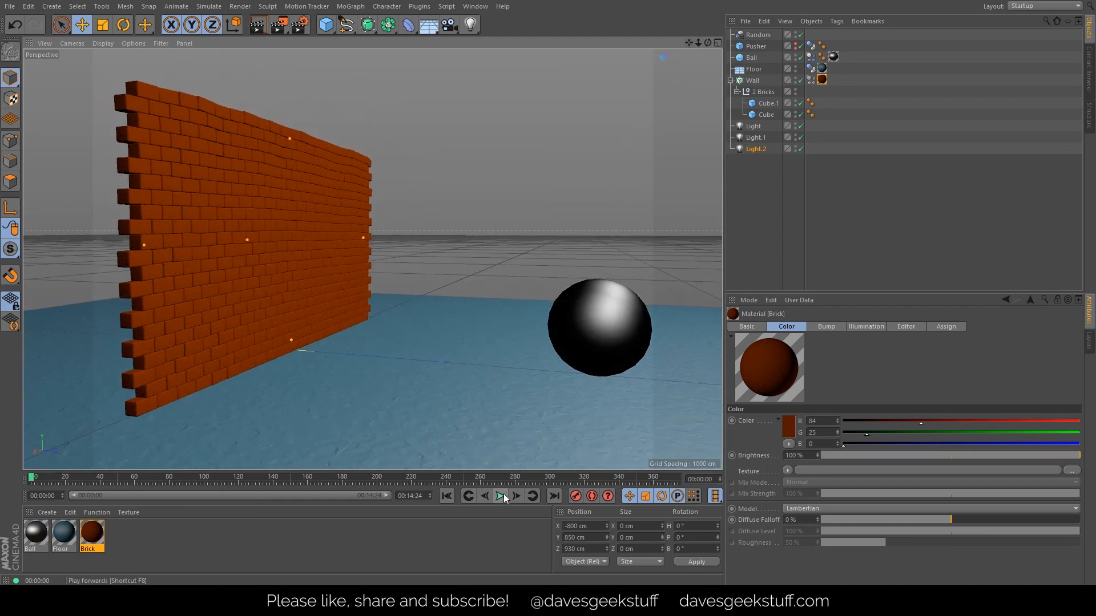
click(501, 496)
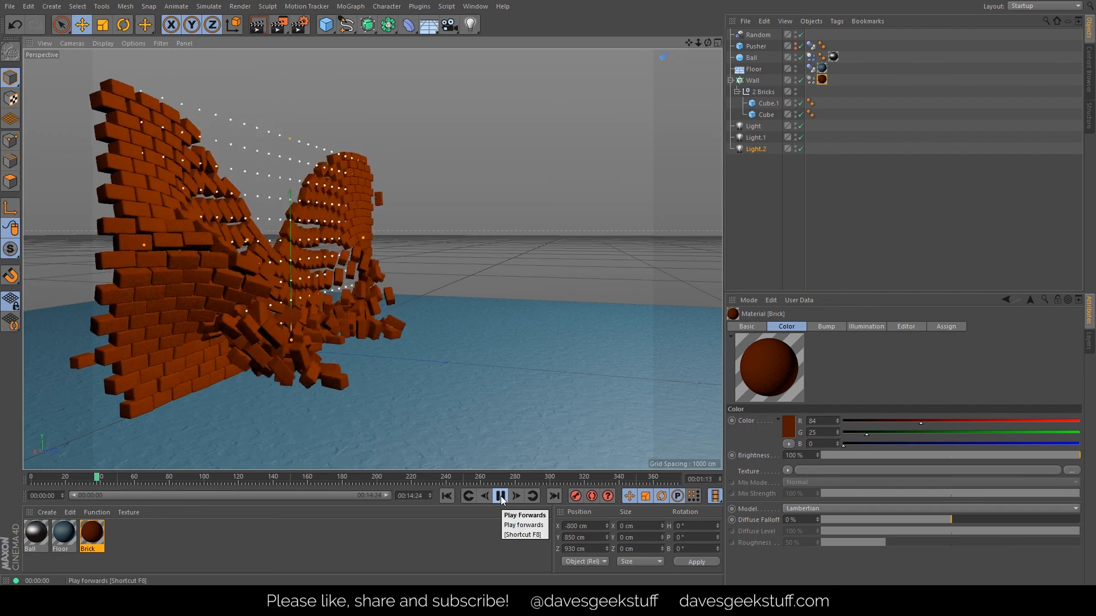
click(501, 495)
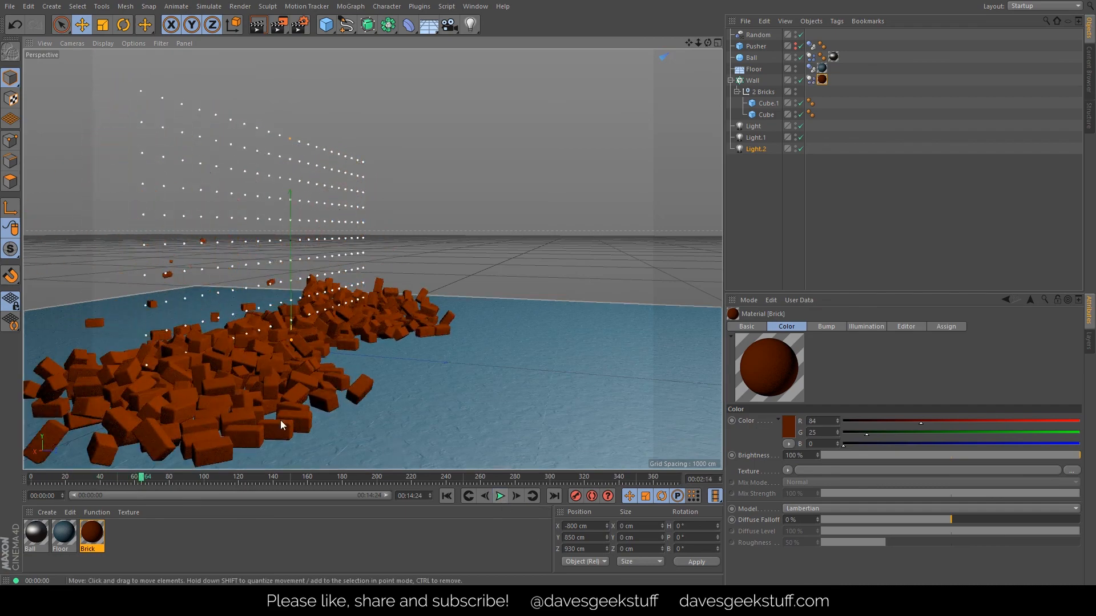
click(258, 24)
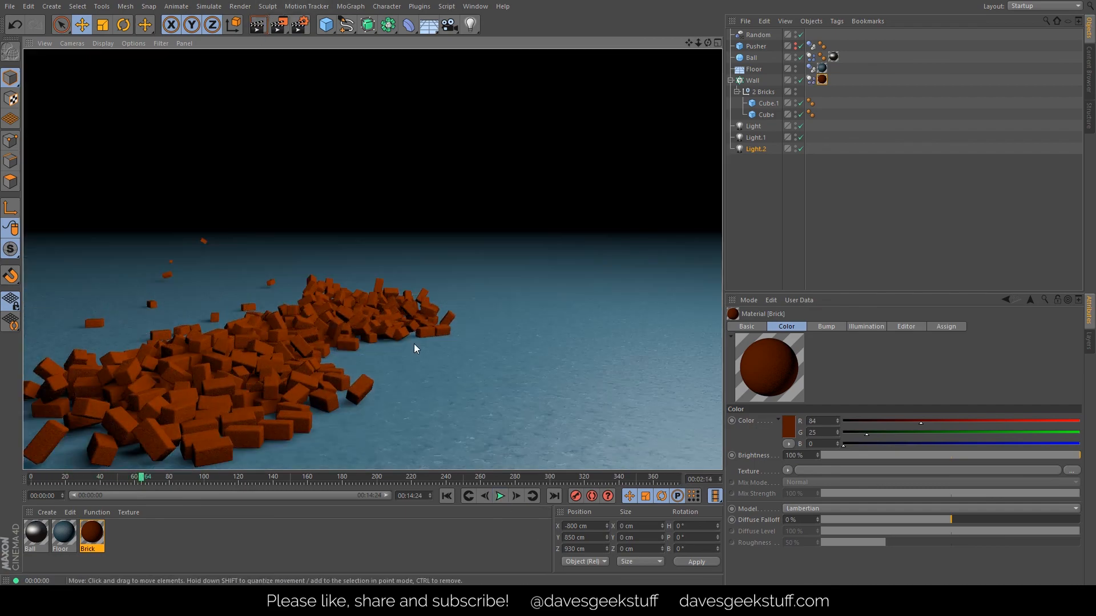